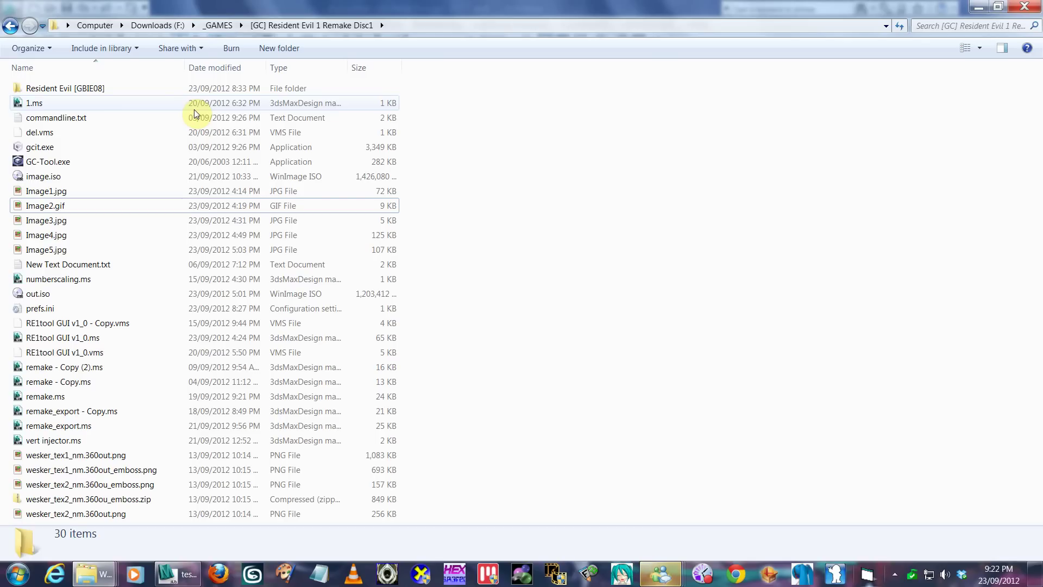
- Open the Resident Evil [GBIE08] folder and select GCReEx.exe
double_click(182, 84)
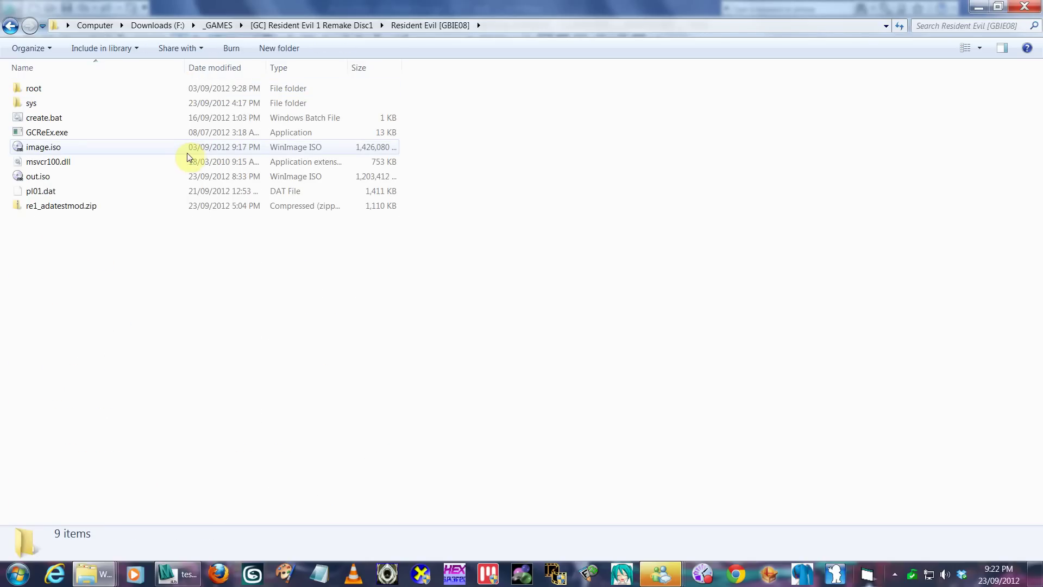
left_click(115, 133)
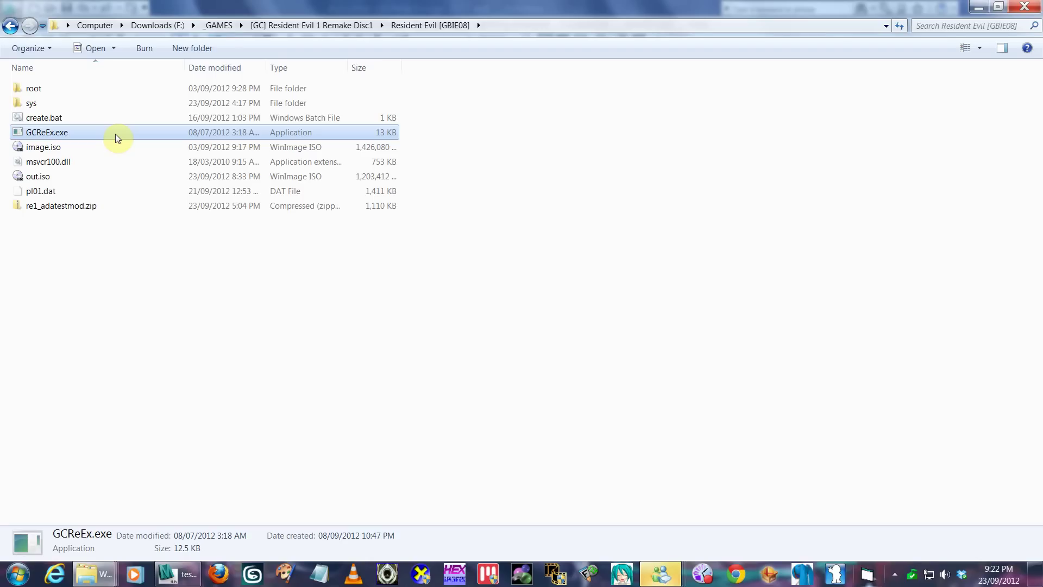
- Run gcit.exe from the parent folder to view the Gamecube ISO Tool, close it and return to the Resident Evil [GBIE08] folder
key("BackSpace")
double_click(99, 147)
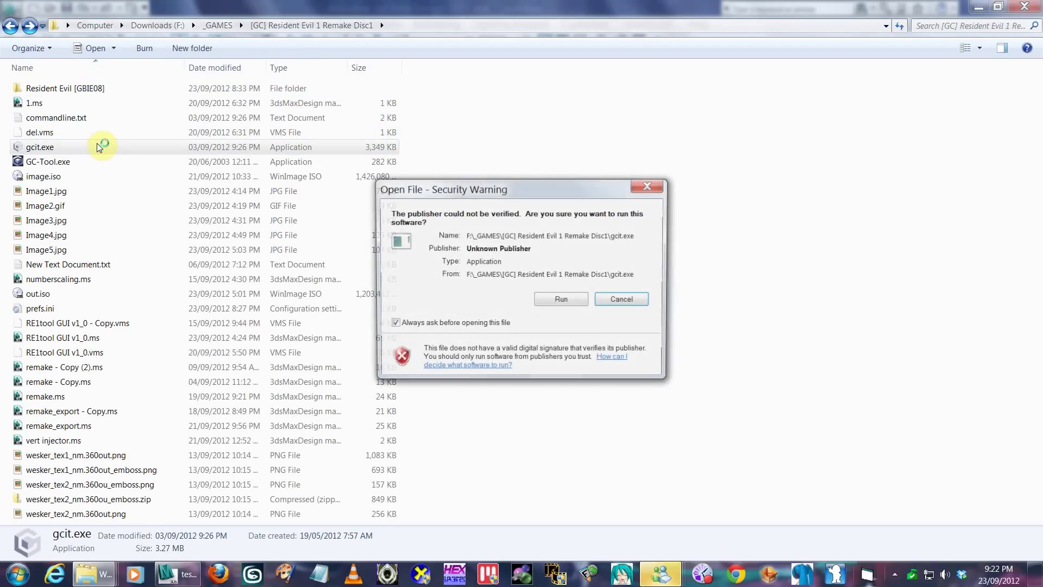
left_click(561, 298)
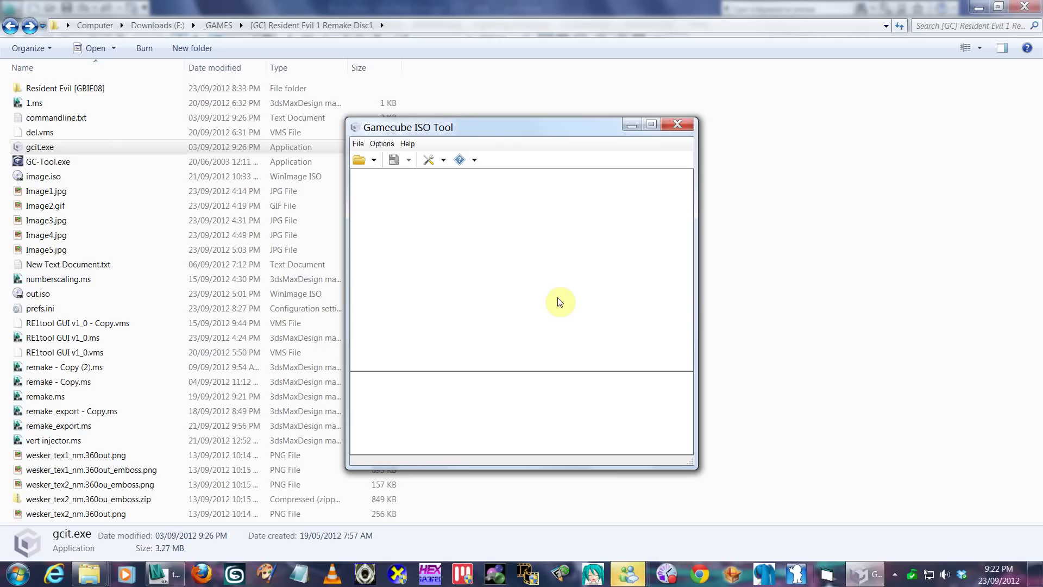
left_click(677, 124)
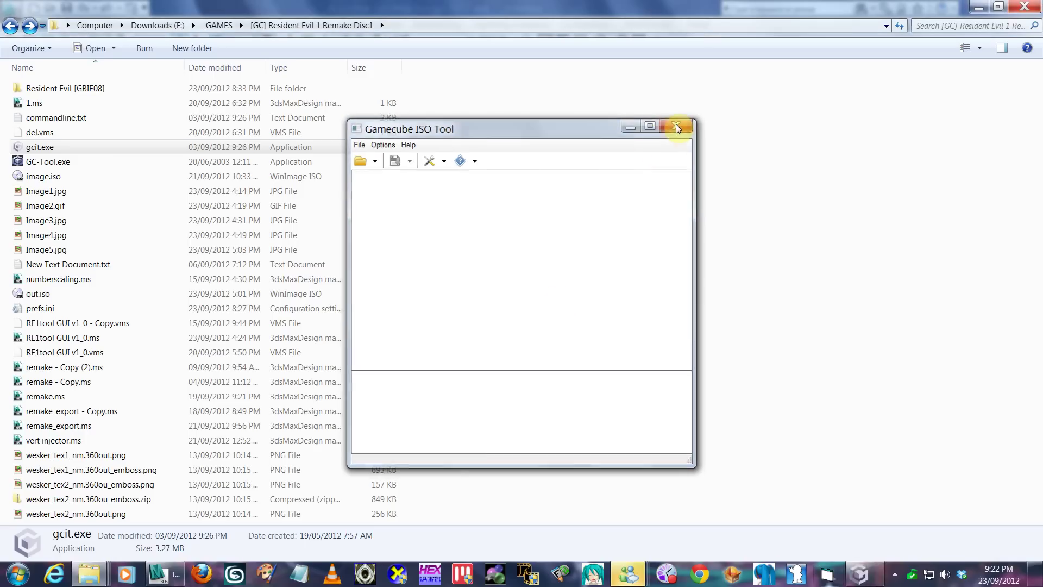
key("alt+Right")
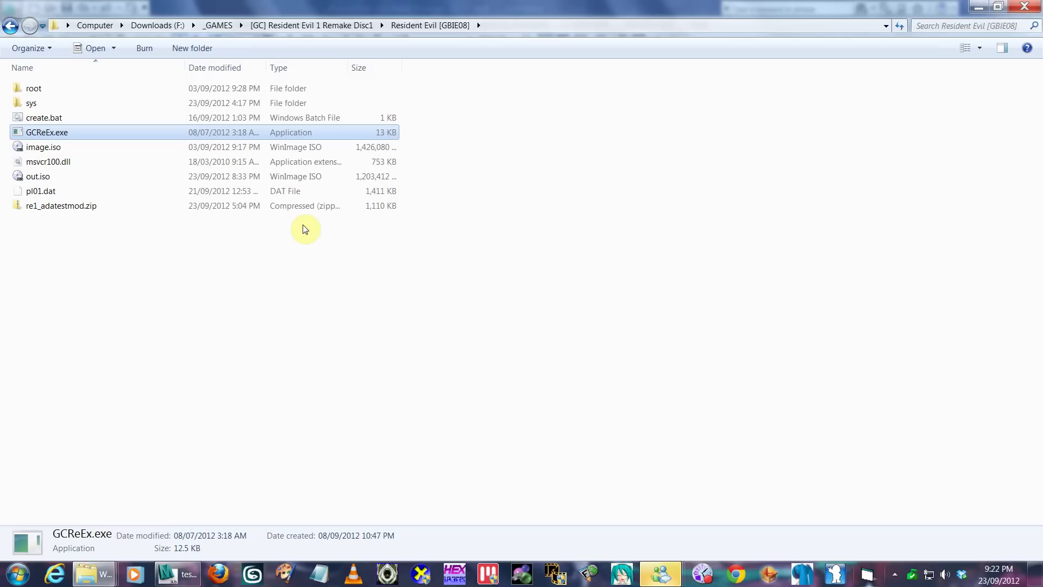
- Open Command Prompt as administrator and move its window clear of the folder's file list
left_click(21, 578)
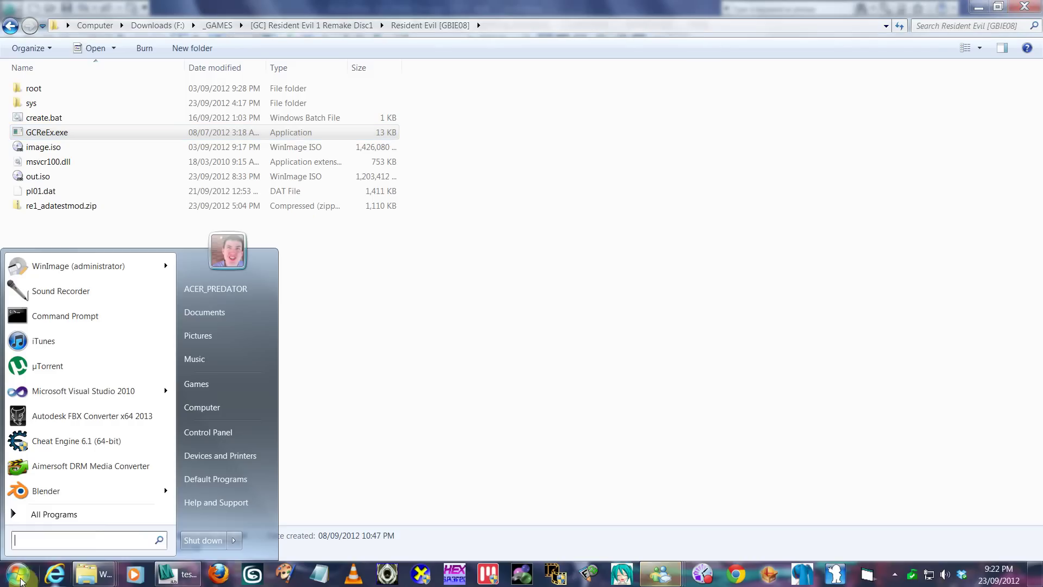
left_click(92, 514)
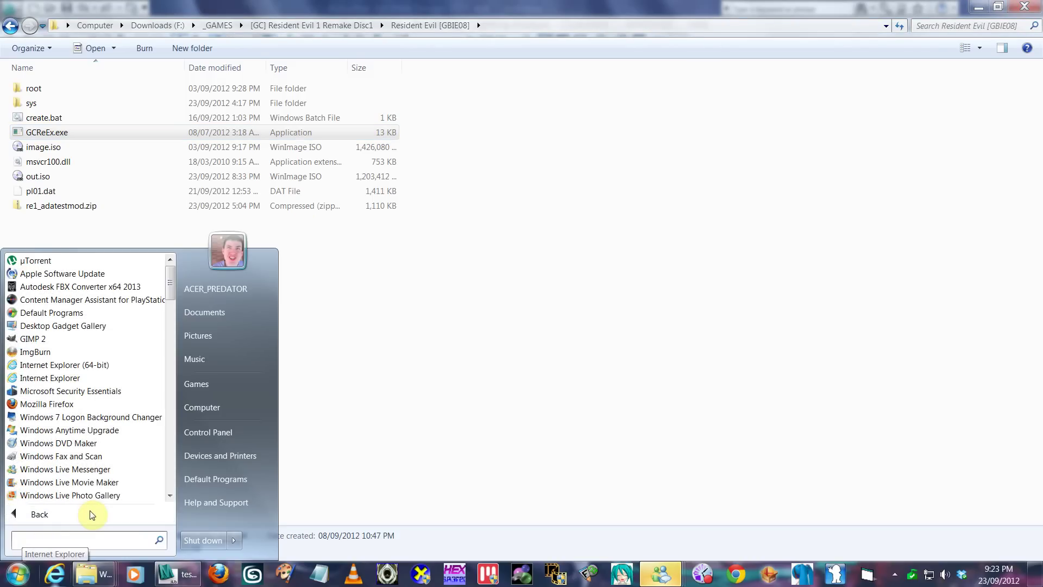
scroll(63, 348, "down", 5)
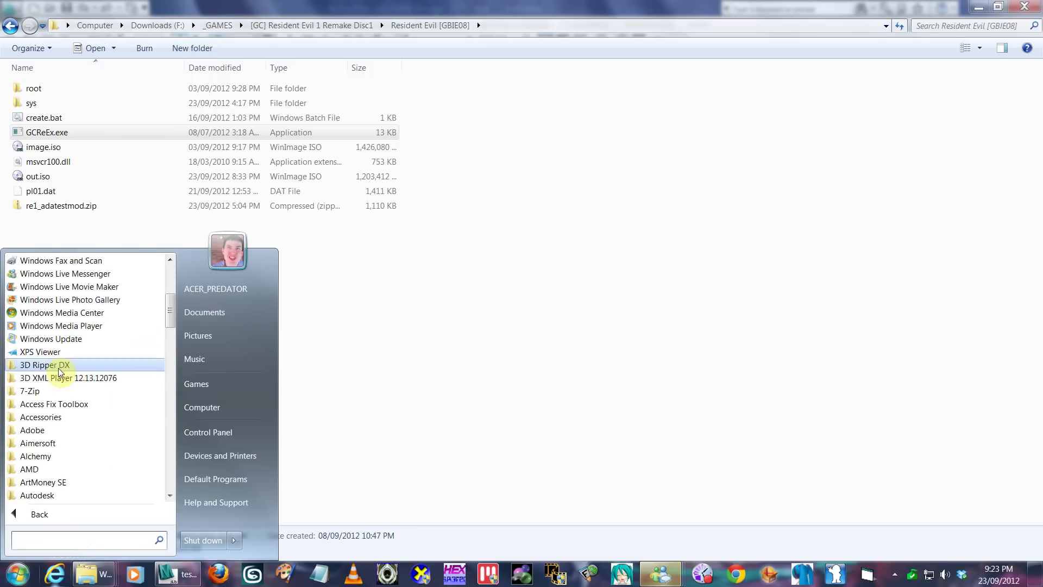
left_click(70, 417)
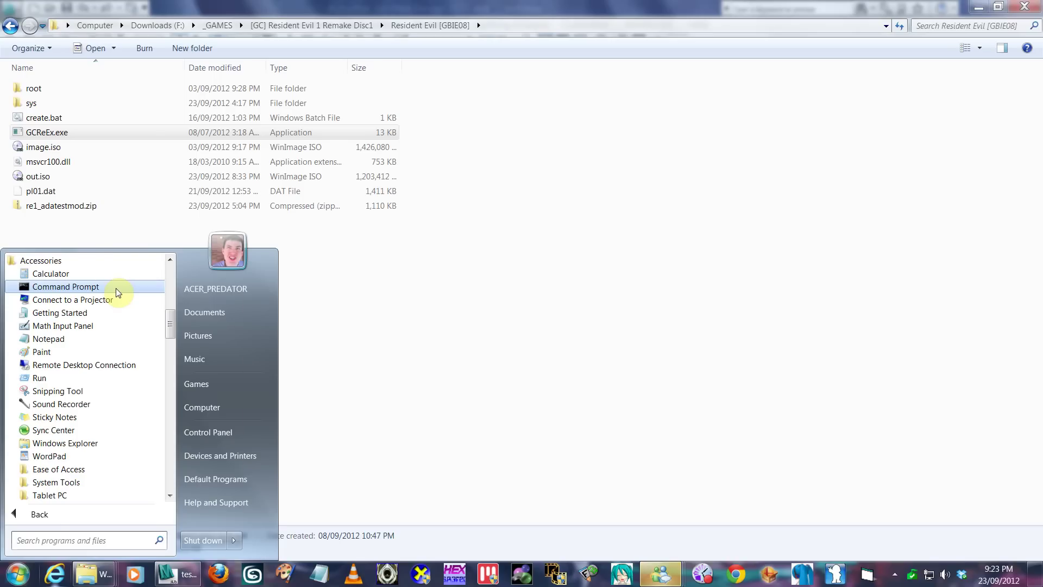
right_click(117, 292)
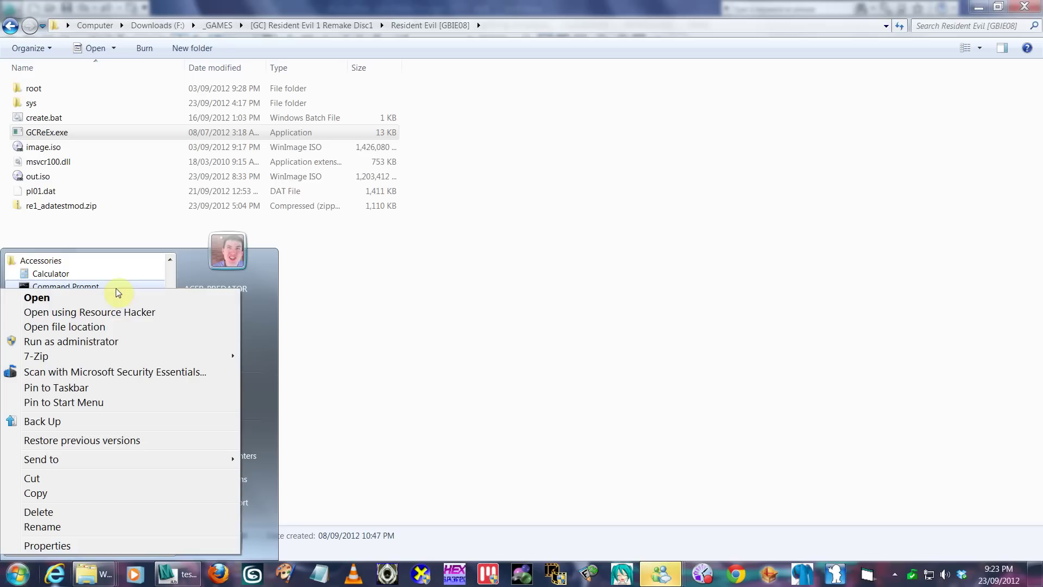
left_click(109, 342)
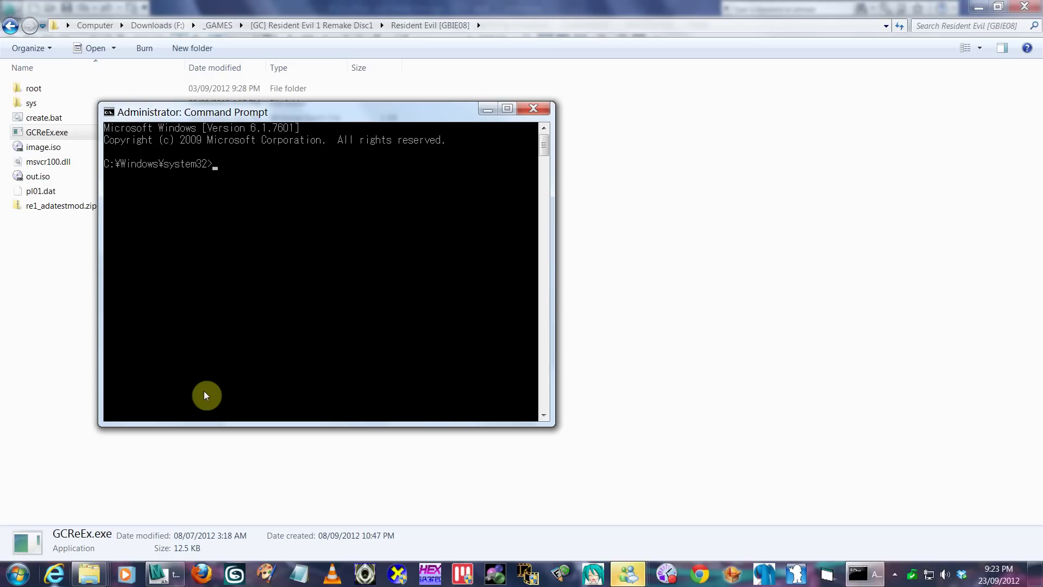
left_click_drag(201, 112, 227, 127)
left_click_drag(356, 127, 684, 209)
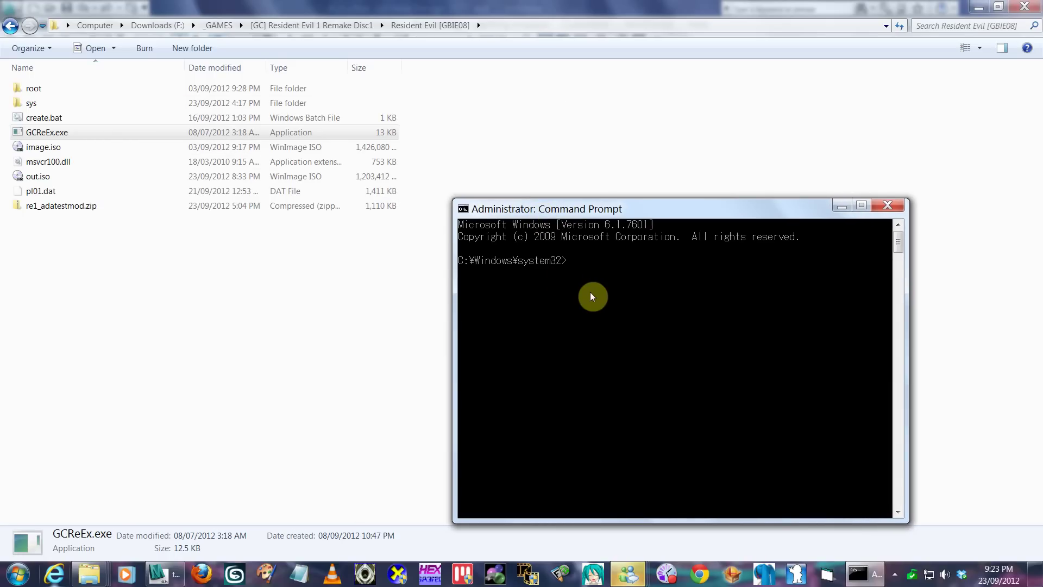
- Change the command prompt's current drive to F:, the drive holding the game folder
left_click(659, 30)
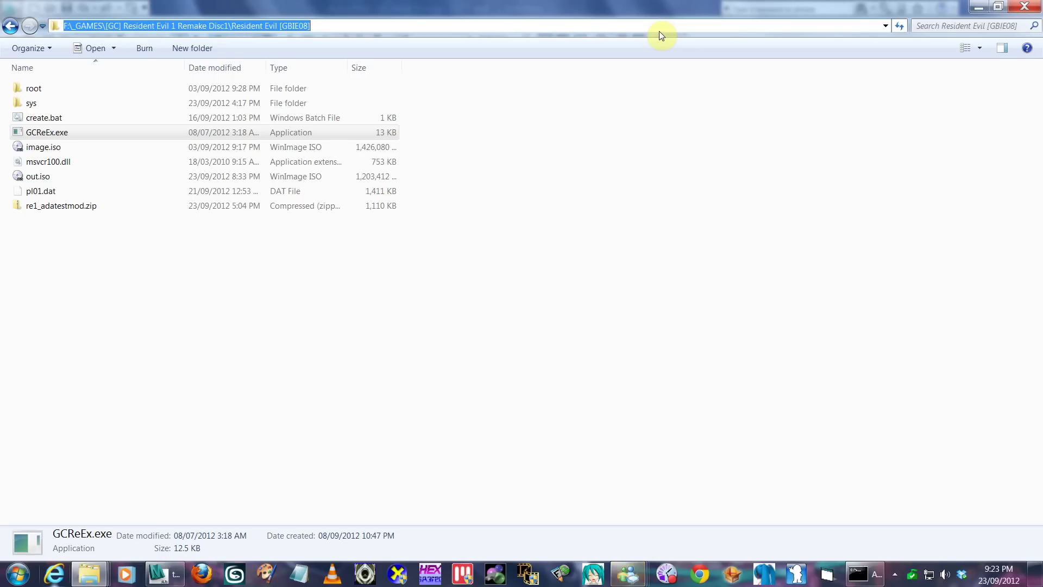
key("alt+Tab")
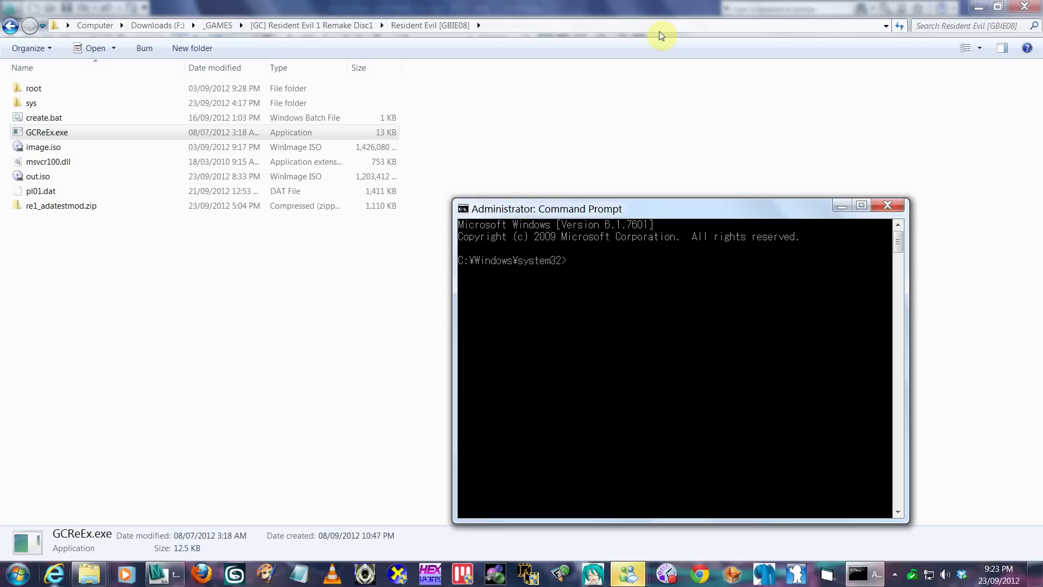
type("F")
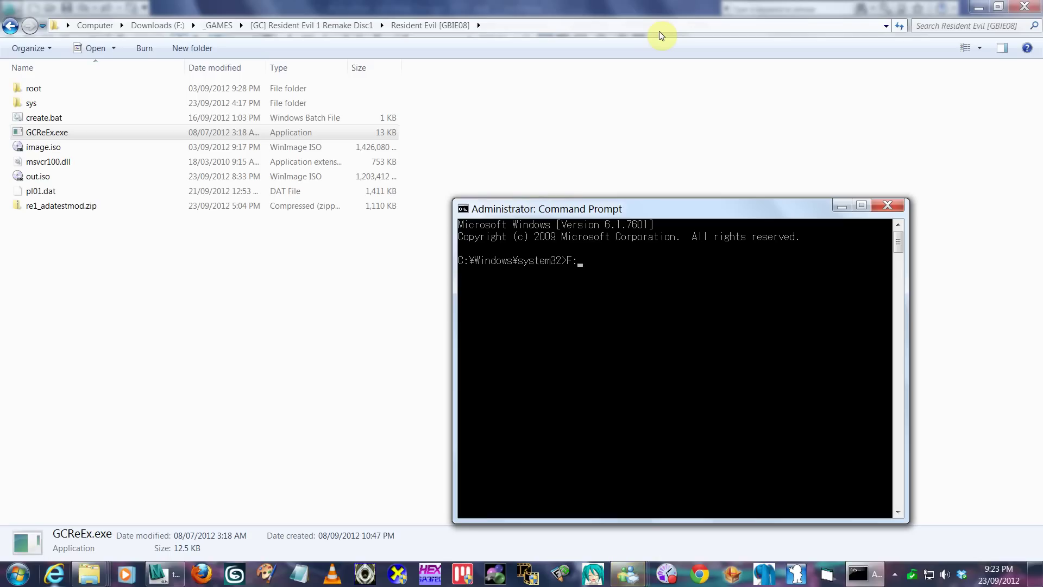
type(":")
key("Return")
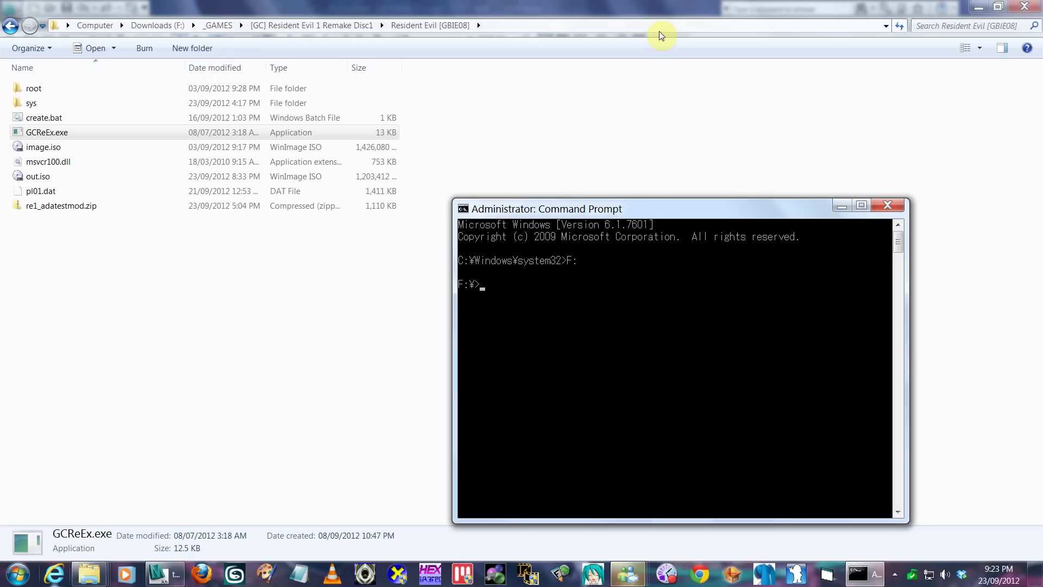
- Copy the open folder's path and change the prompt's directory to "F:\_GAMES\[GC] Resident Evil 1 Remake Disc1\Resident Evil [GBIE08]"
left_click(516, 28)
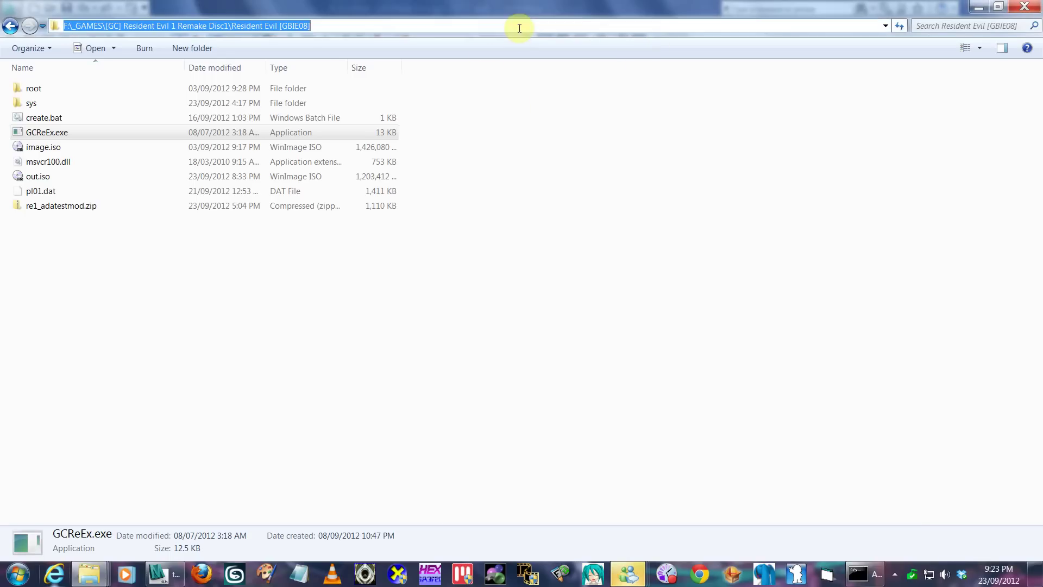
right_click(516, 28)
left_click(387, 70)
key("alt+Tab")
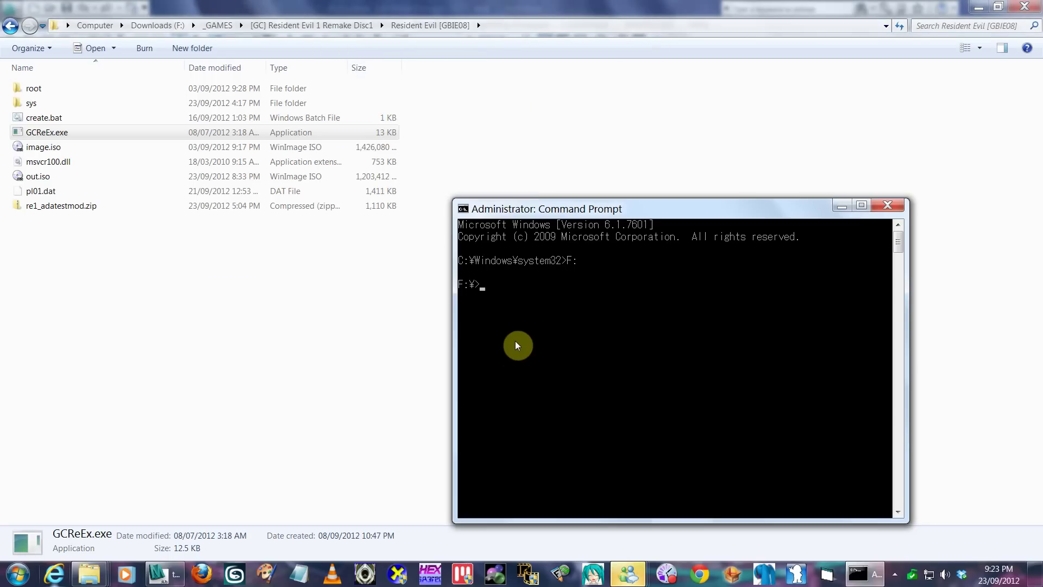
type("cd")
right_click(516, 345)
left_click(481, 379)
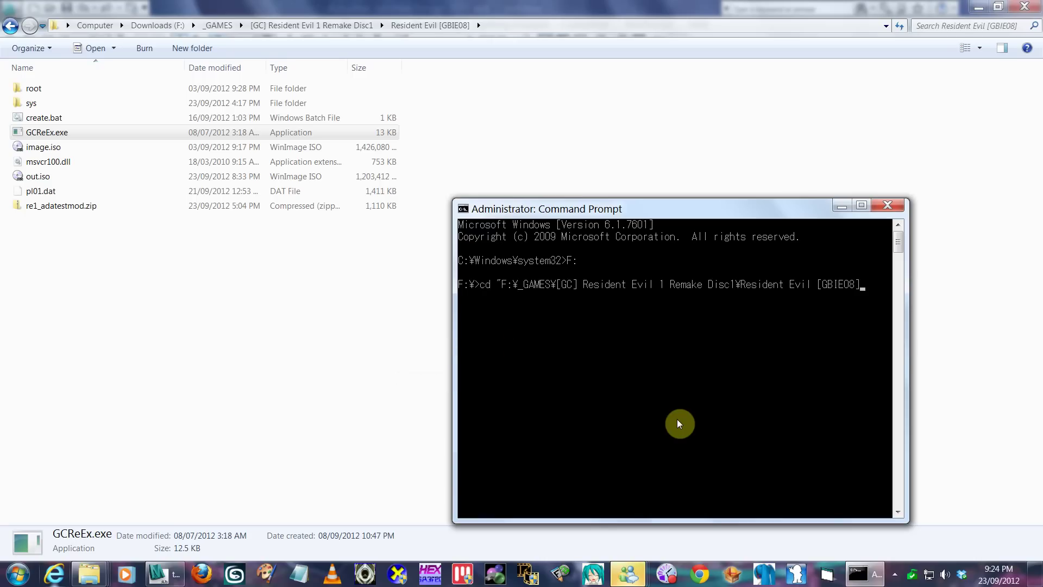
type("\"")
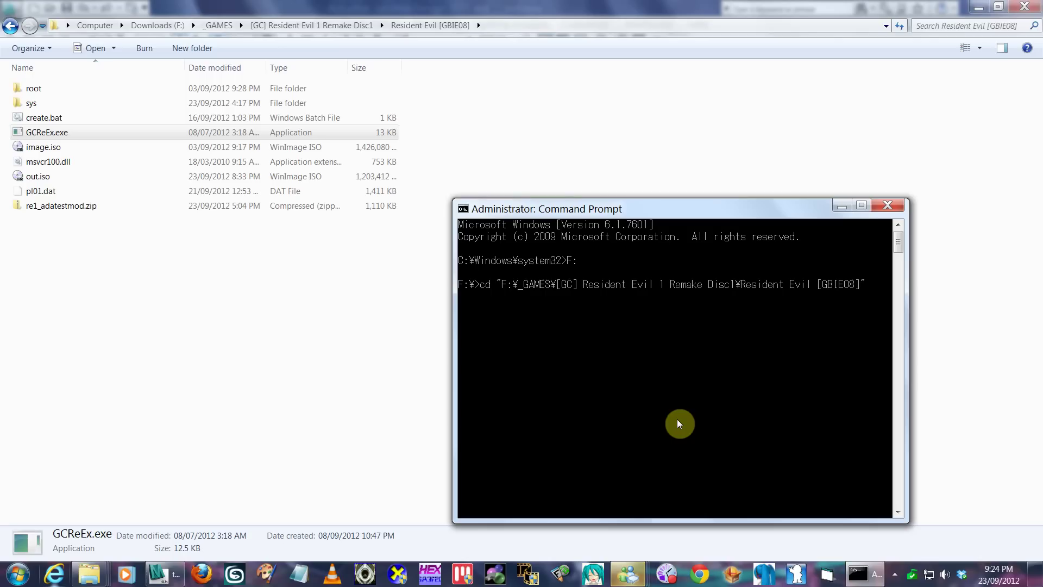
key("Return")
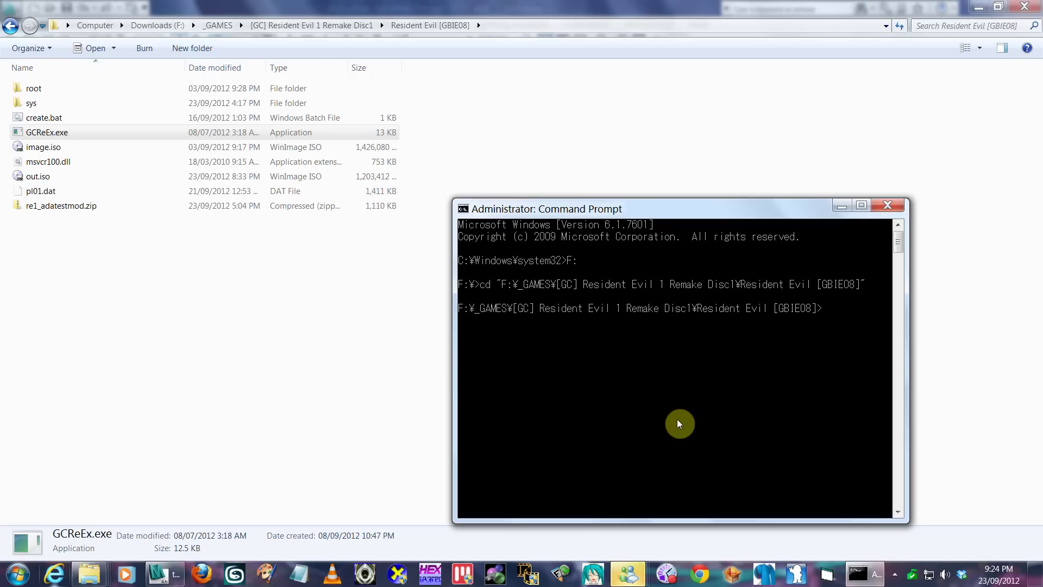
- Run GCReEx without arguments and highlight its usage text in the command prompt
type("GCReEx")
key("Return")
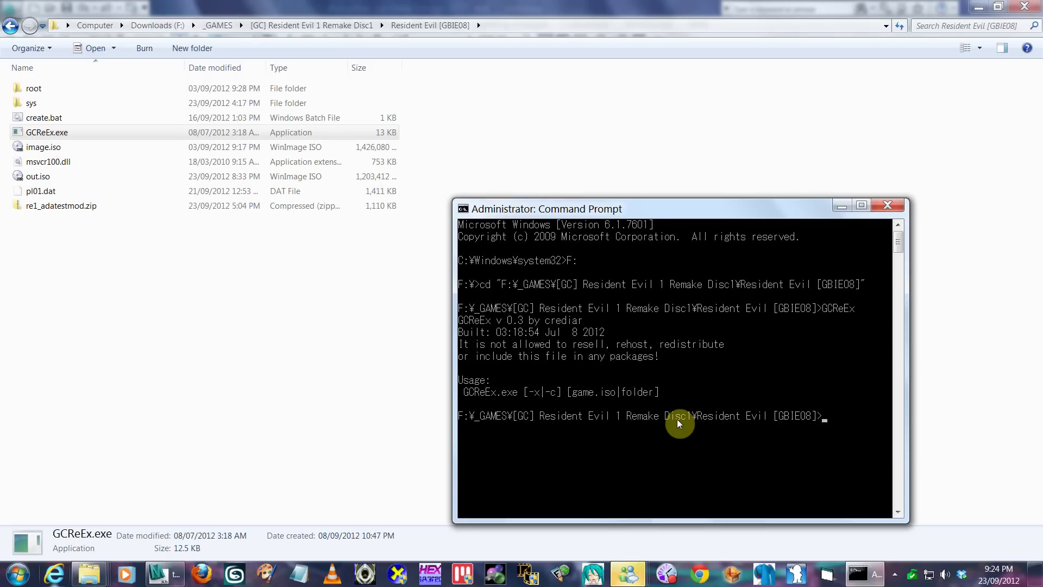
right_click(677, 418)
left_click(652, 423)
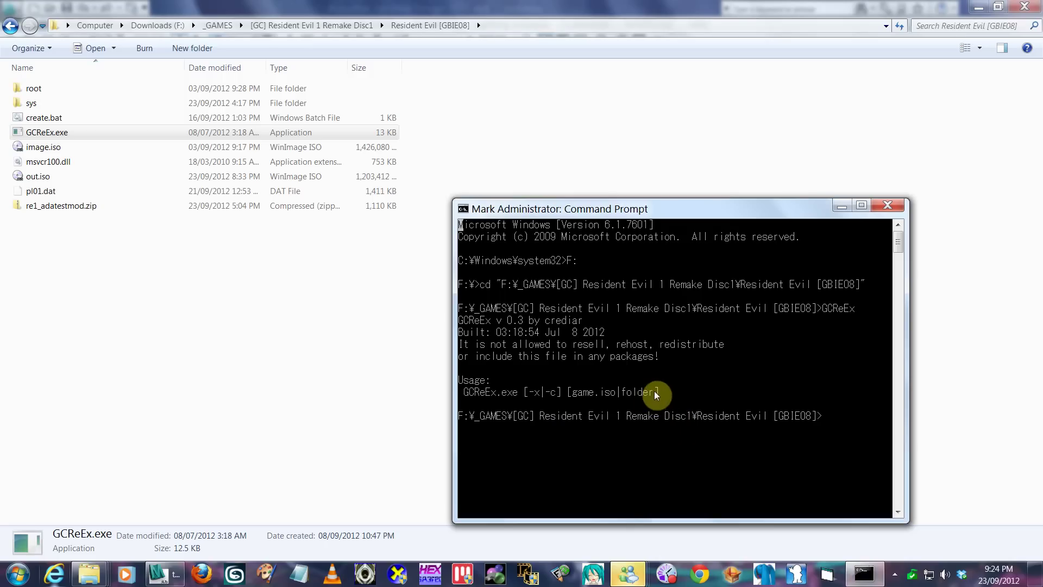
left_click_drag(657, 391, 454, 380)
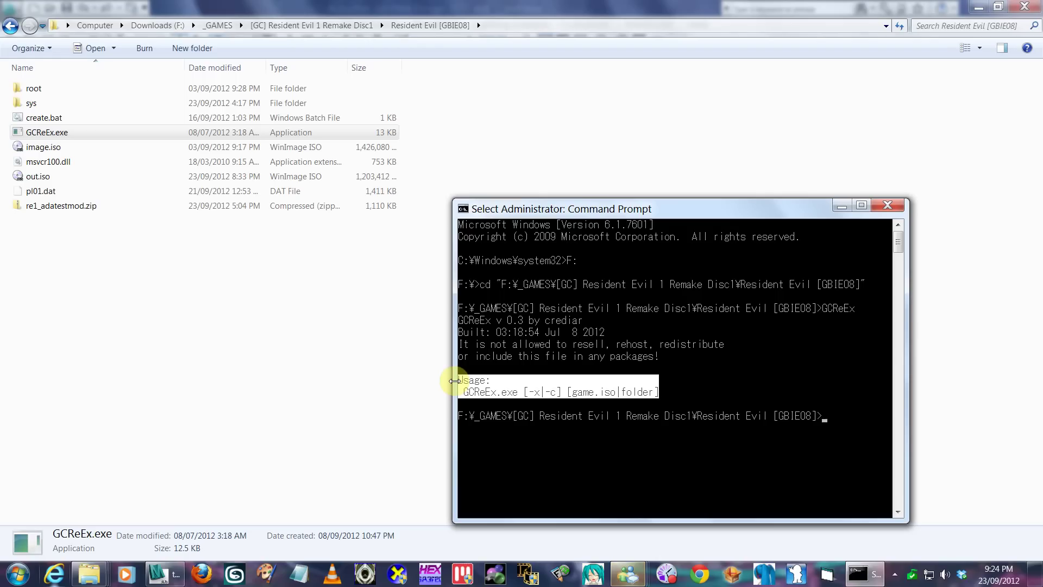
left_click(789, 436)
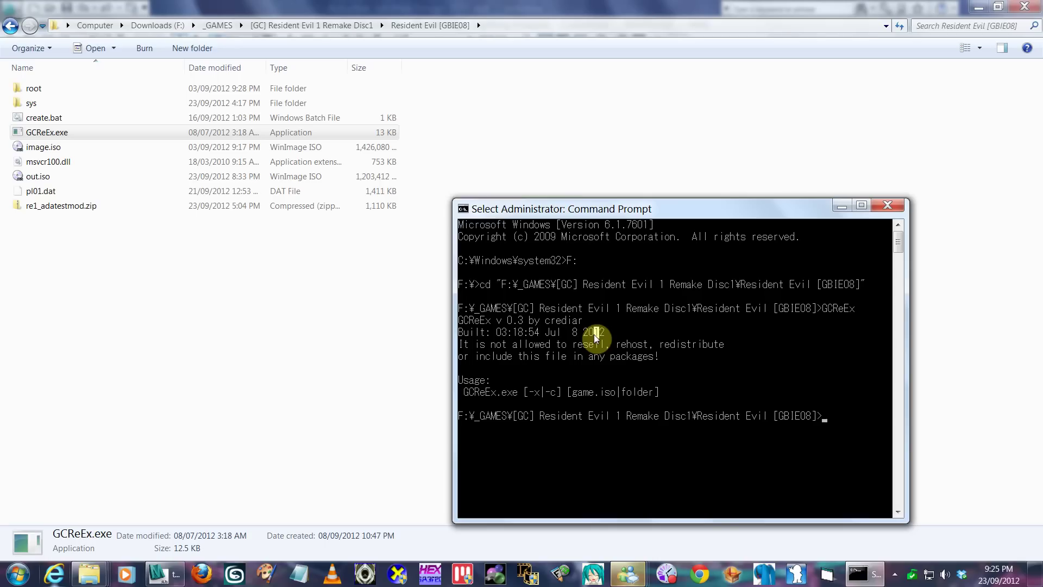
- Enter the extraction command "GCReEx -x image.iso" at the prompt and clear it without running it
key("Up")
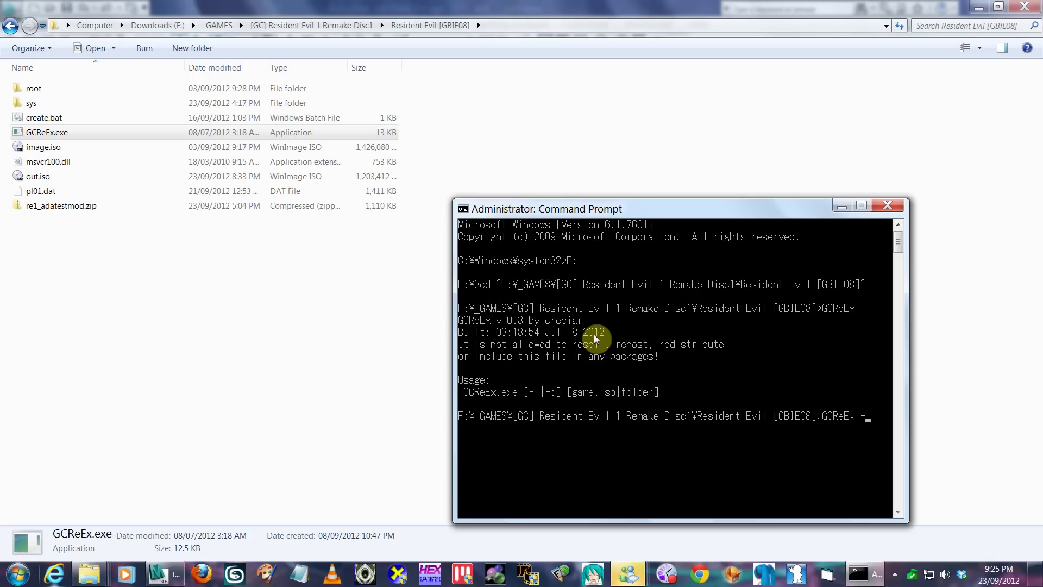
type("X image.iso")
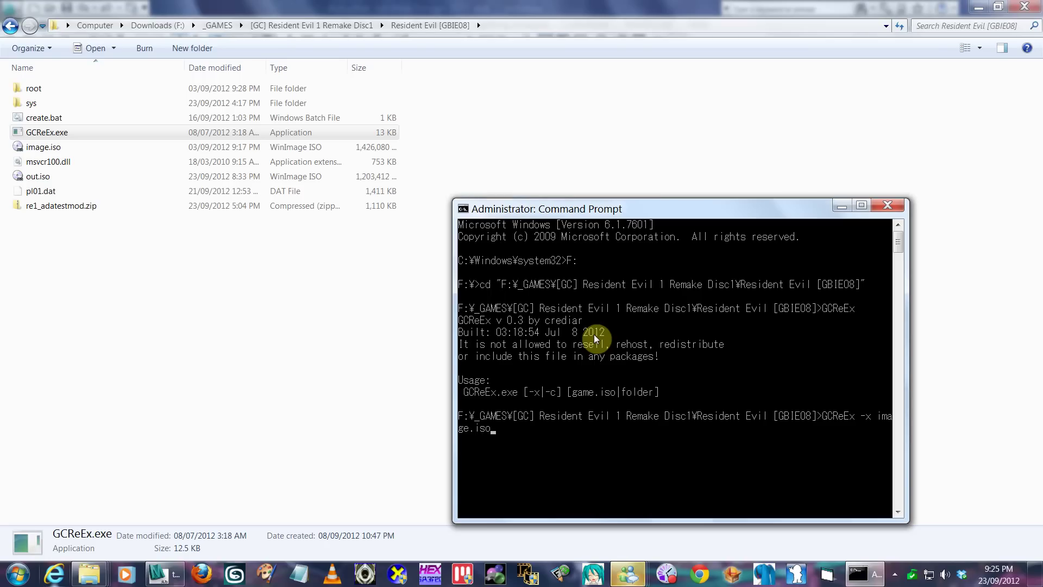
key("BackSpace")
key("BackSpace")
key("BackSpace")
key("BackSpace")
key("BackSpace")
key("BackSpace")
key("BackSpace")
key("BackSpace")
key("BackSpace")
key("BackSpace")
key("BackSpace")
key("BackSpace")
key("BackSpace")
key("BackSpace")
key("BackSpace")
key("BackSpace")
key("BackSpace")
key("BackSpace")
key("BackSpace")
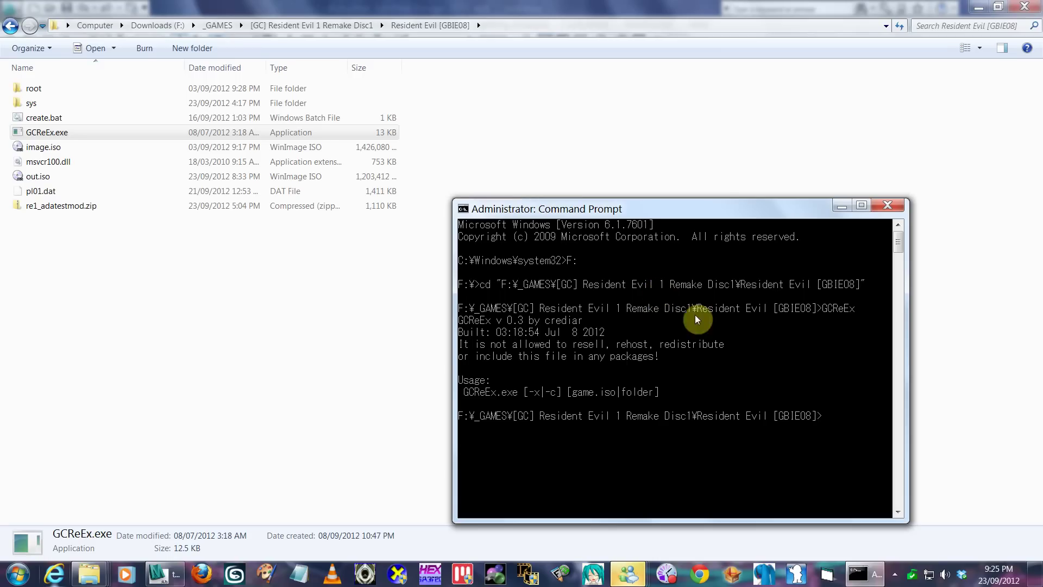
right_click(774, 344)
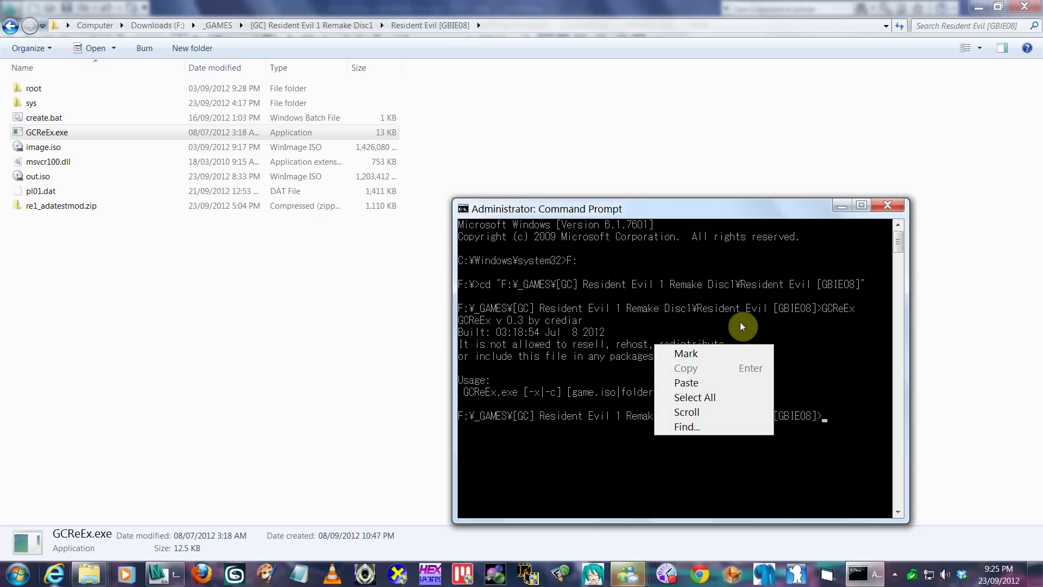
key("Escape")
- Run GCReEx with the -c option on the quoted path "F:\_GAMES\[GC] Resident Evil 1 Remake Disc1\Resident Evil [GBIE08]", copied from the open folder, to rebuild the image
key("Up")
key("Up")
key("Down")
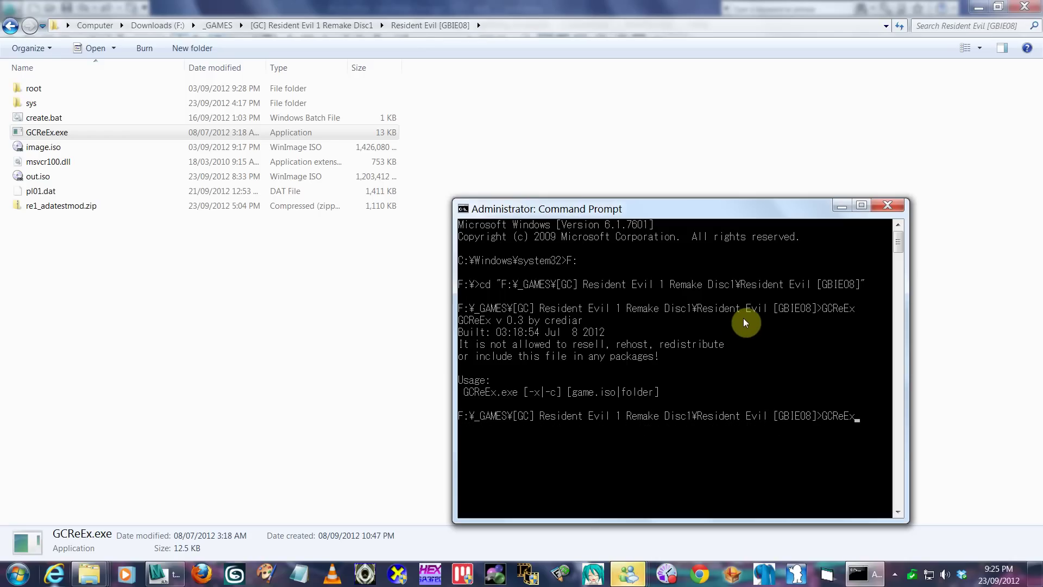
type("-c")
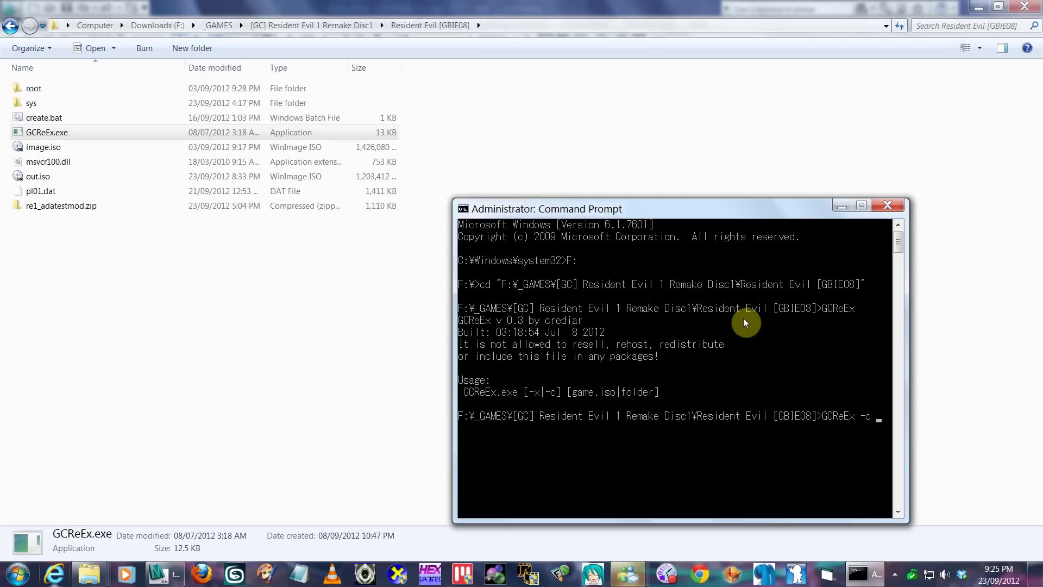
left_click(538, 27)
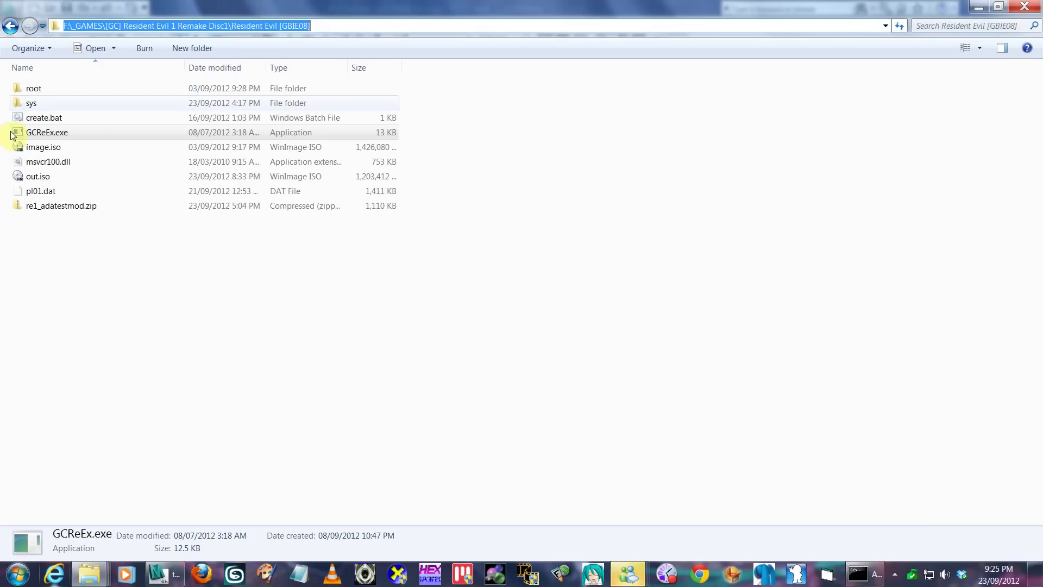
right_click(361, 25)
left_click(249, 68)
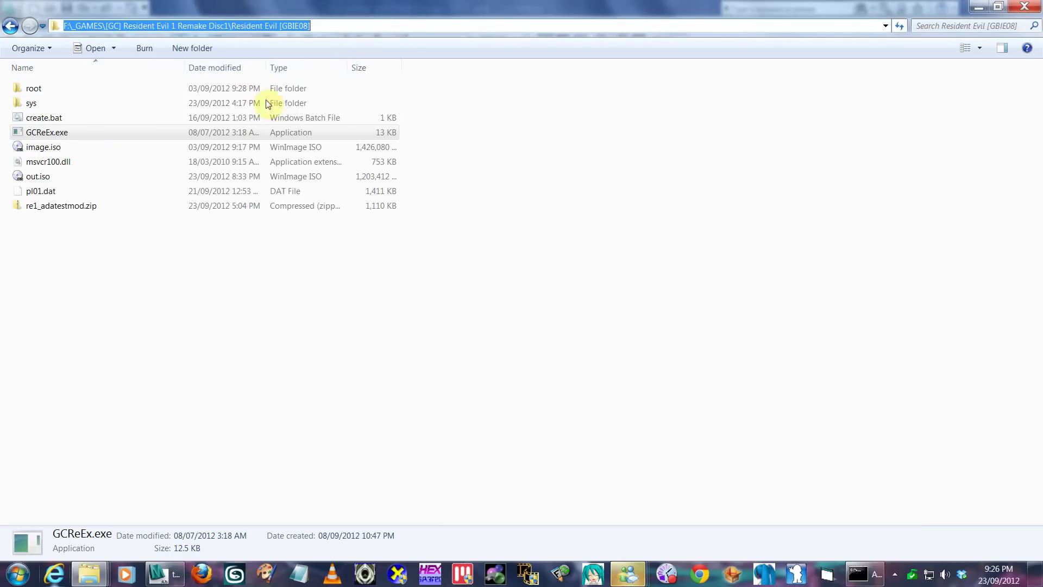
key("alt+Tab")
type("\"")
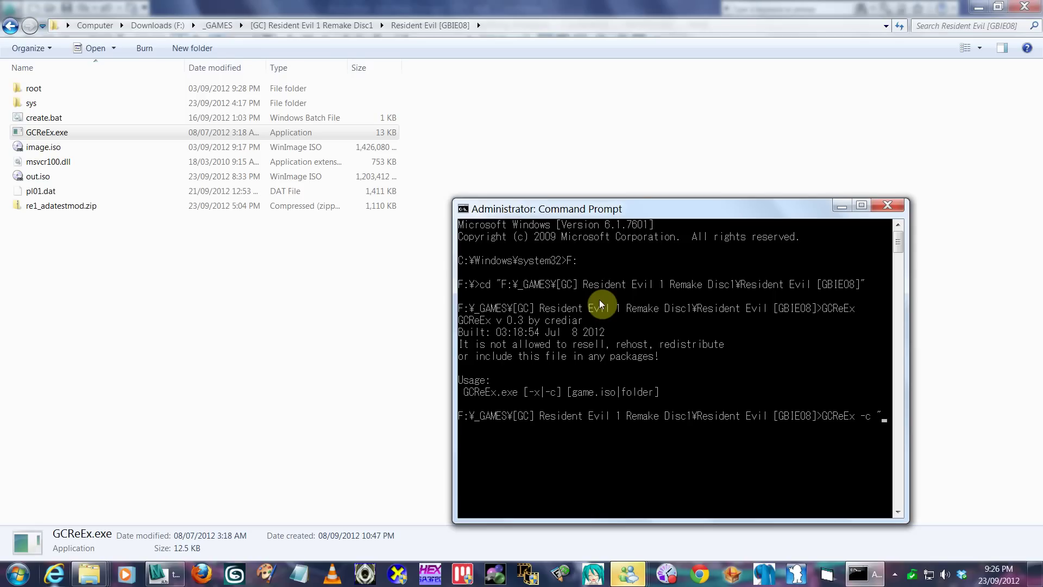
right_click(599, 300)
left_click(536, 338)
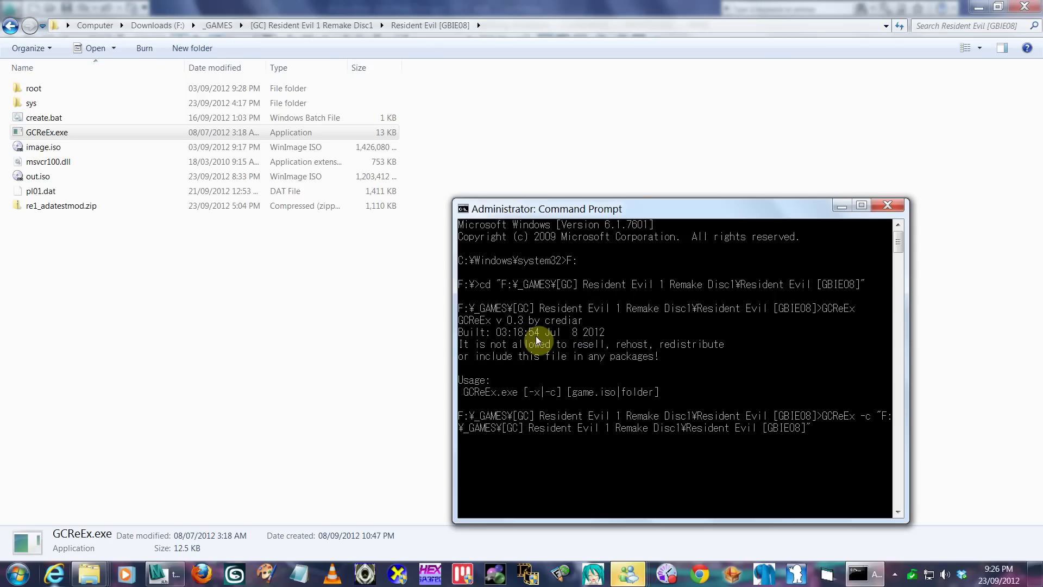
type("\"")
key("Return")
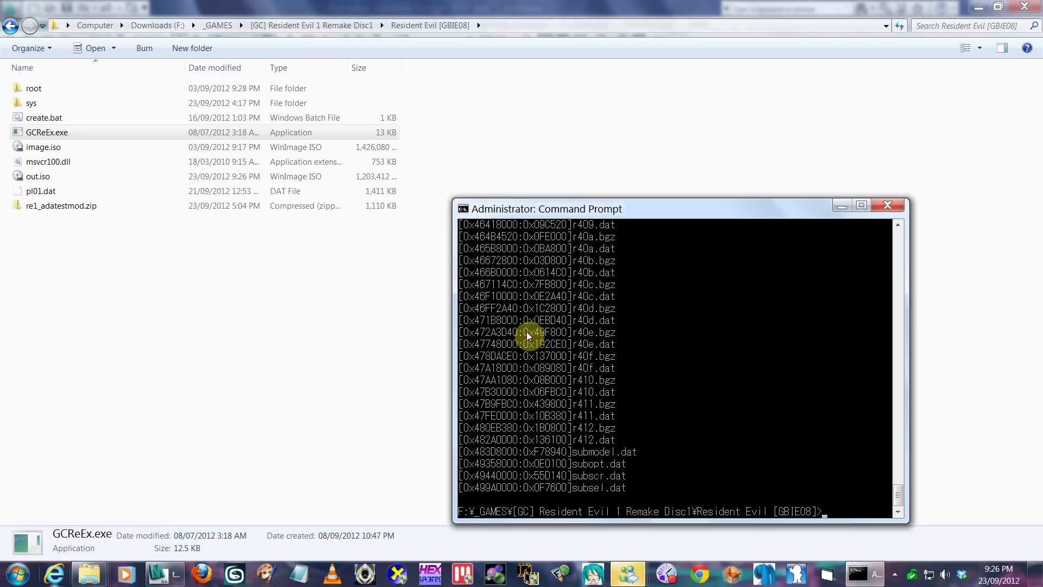
- Locate the rebuilt out.iso, switch to Dolphin and check the 1.4 GB and 1.1 GB Resident Evil Disc1 entries
left_click(358, 177)
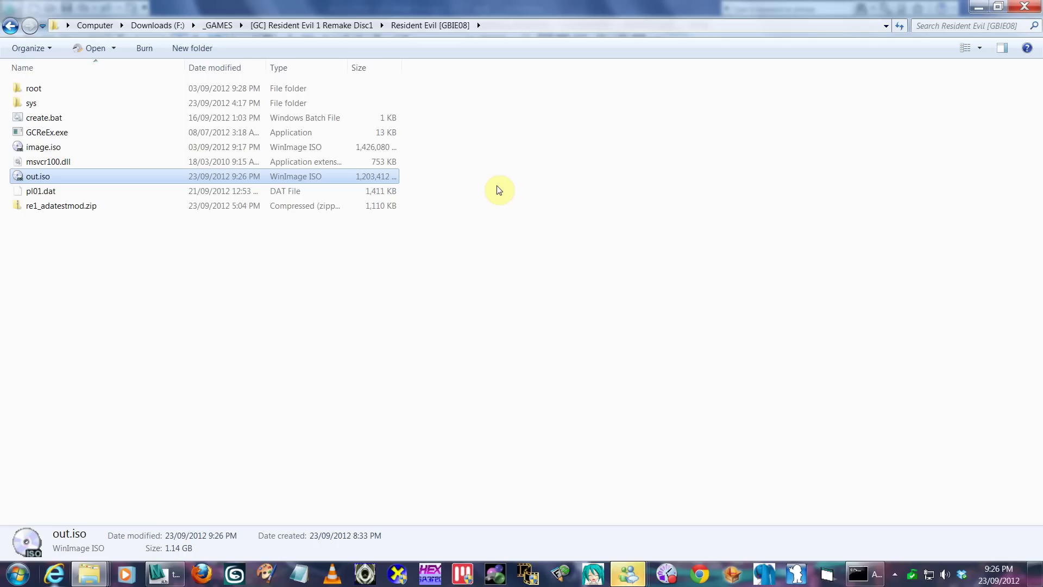
left_click(796, 574)
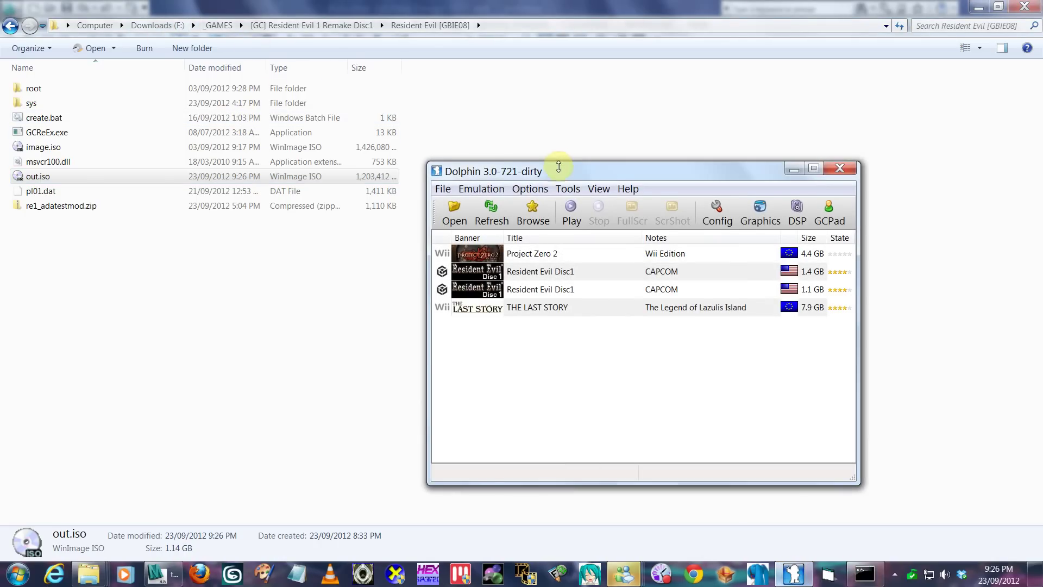
left_click_drag(559, 168, 522, 135)
left_click(473, 238)
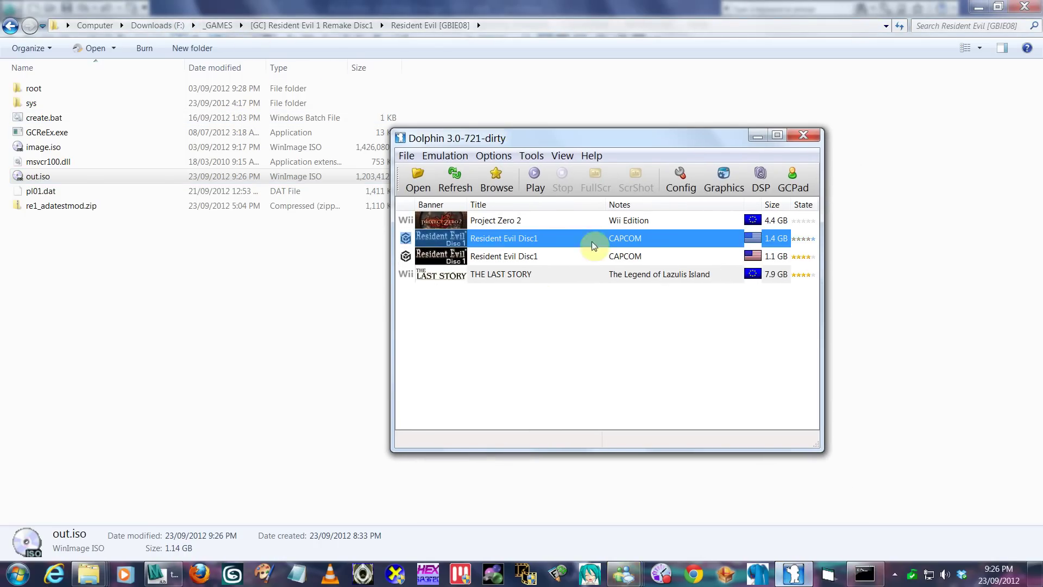
left_click(627, 259)
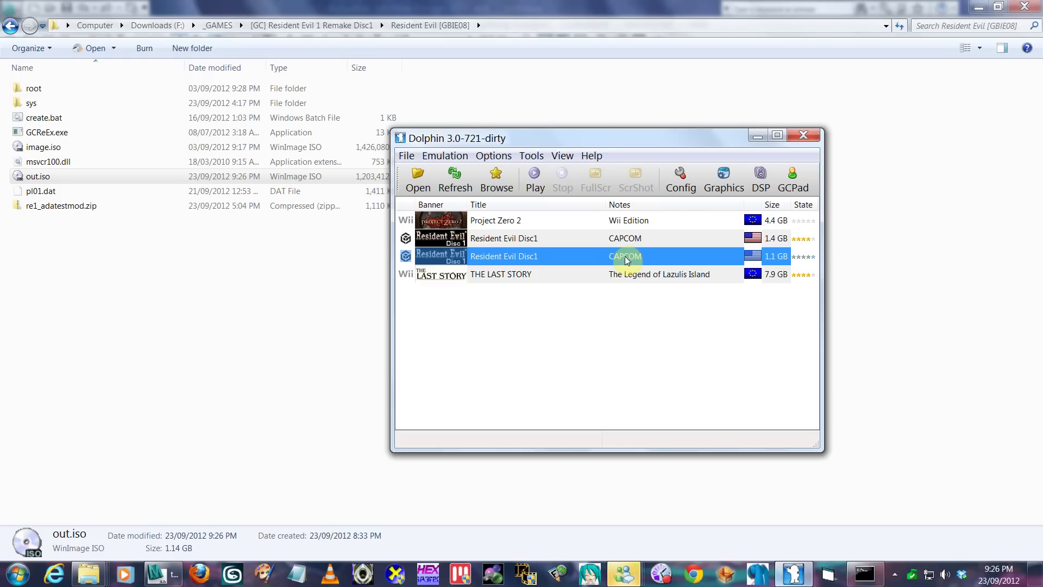
double_click(627, 261)
left_click(627, 260)
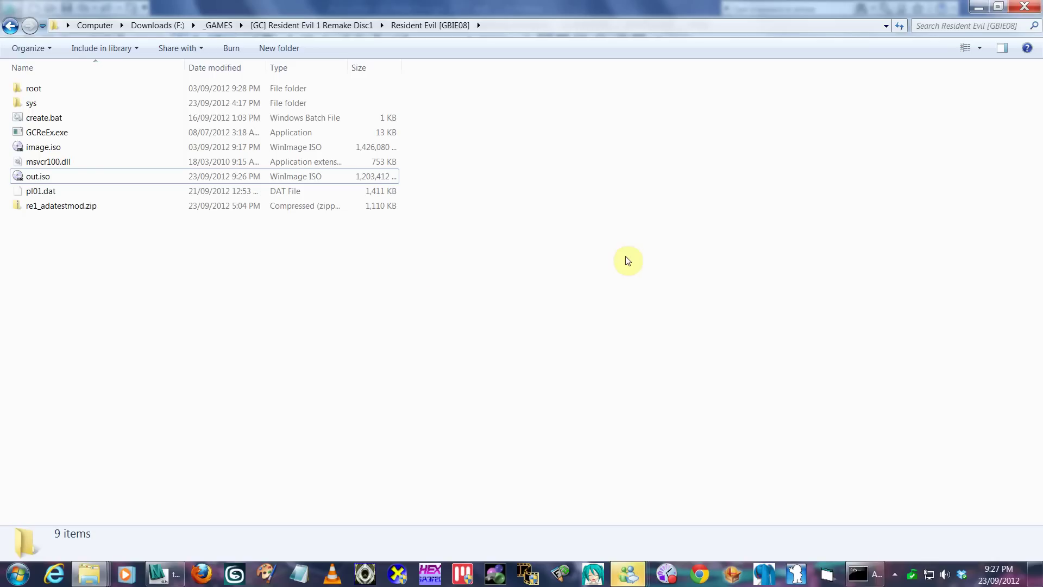
- Open the root\em folder and examine its player model files, including pl00.dat and pl01.dat
double_click(34, 89)
double_click(71, 127)
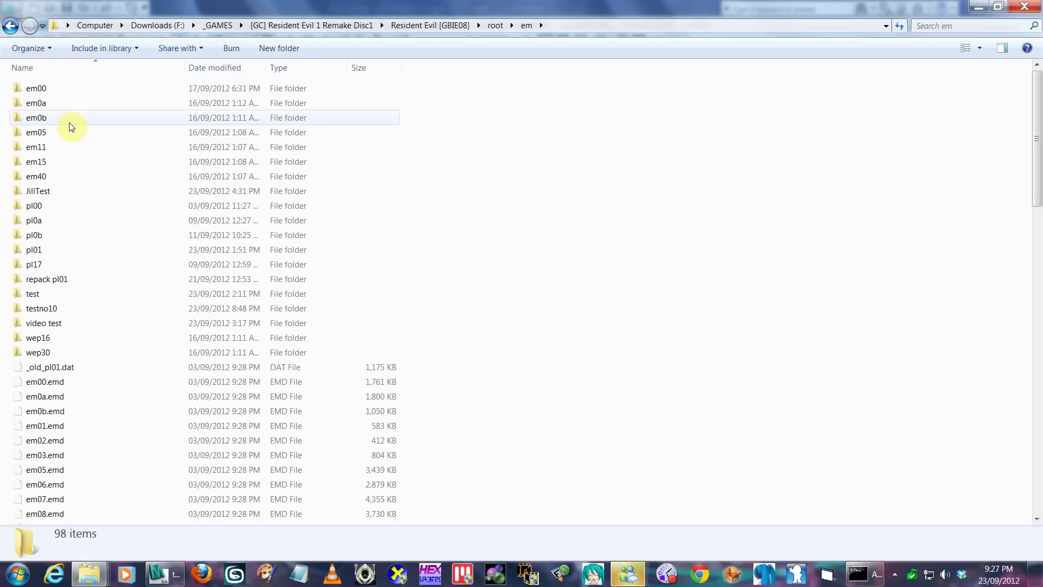
scroll(121, 297, "down", 2)
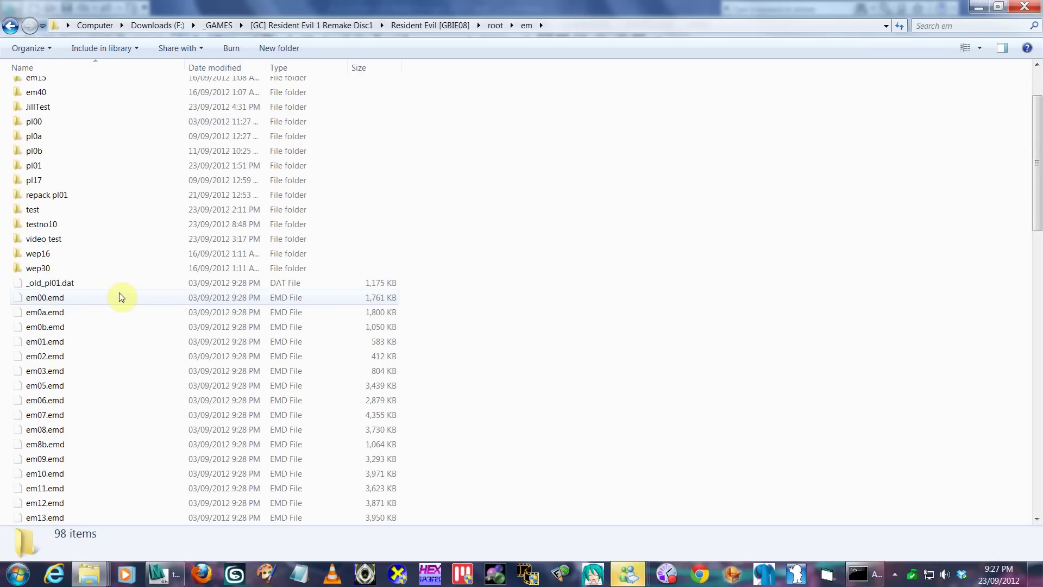
scroll(121, 297, "down", 4)
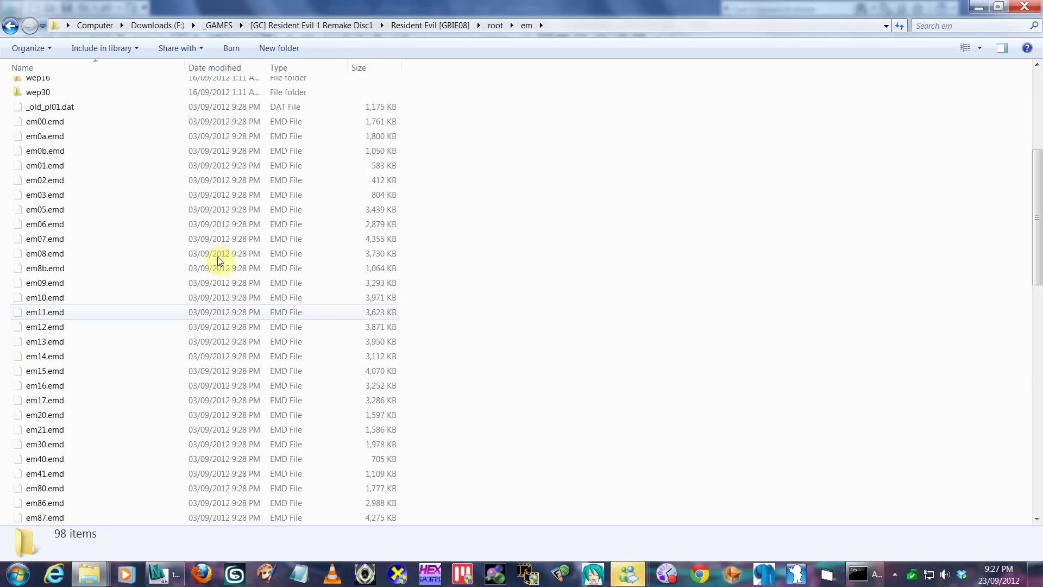
scroll(326, 253, "down", 11)
scroll(156, 263, "down", 2)
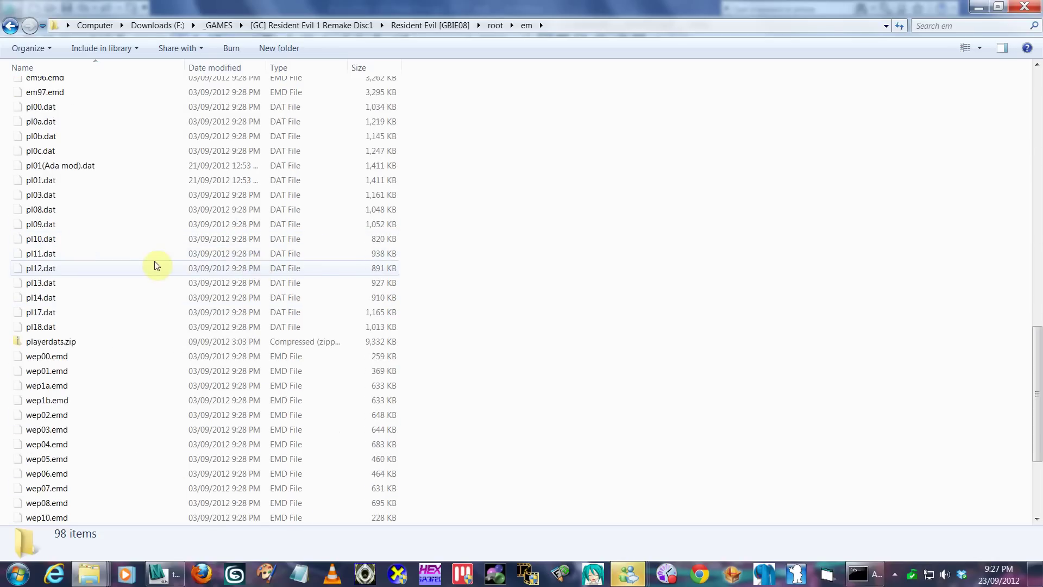
scroll(65, 221, "up", 3)
left_click(65, 230)
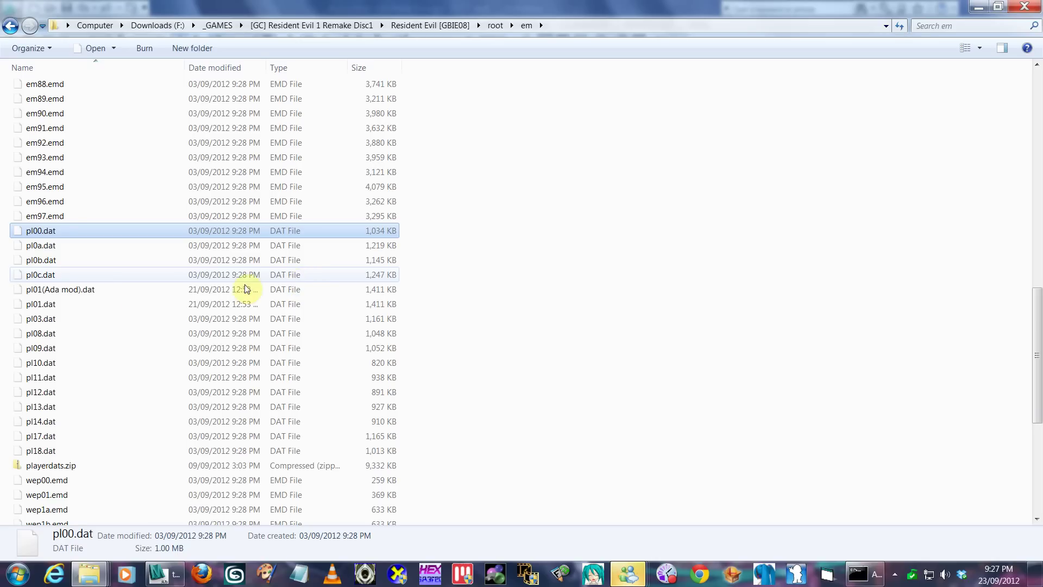
left_click(94, 309)
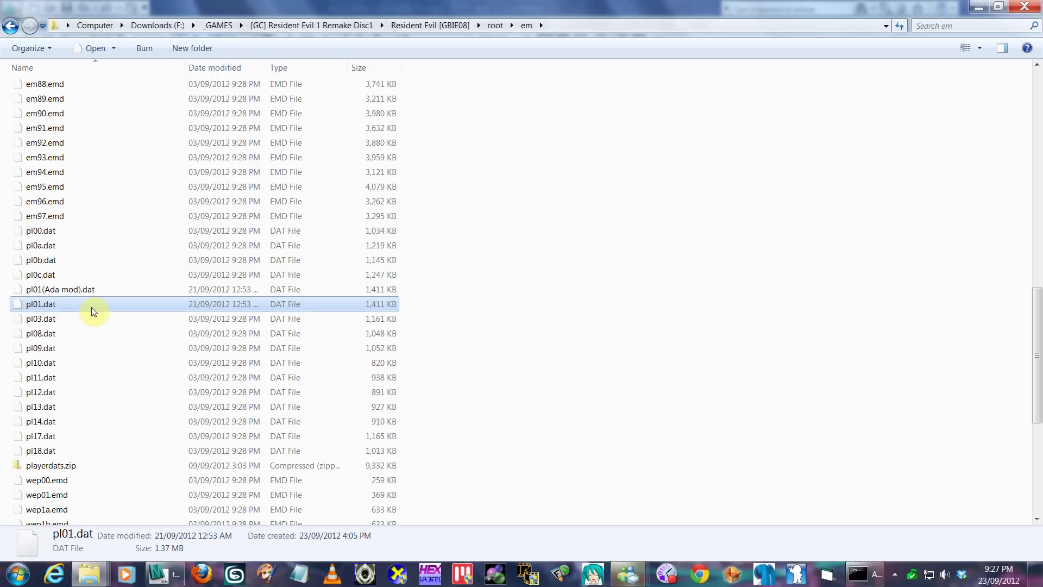
- Copy _old_pl01.dat from the em folder into the testno10 folder
scroll(91, 308, "up", 15)
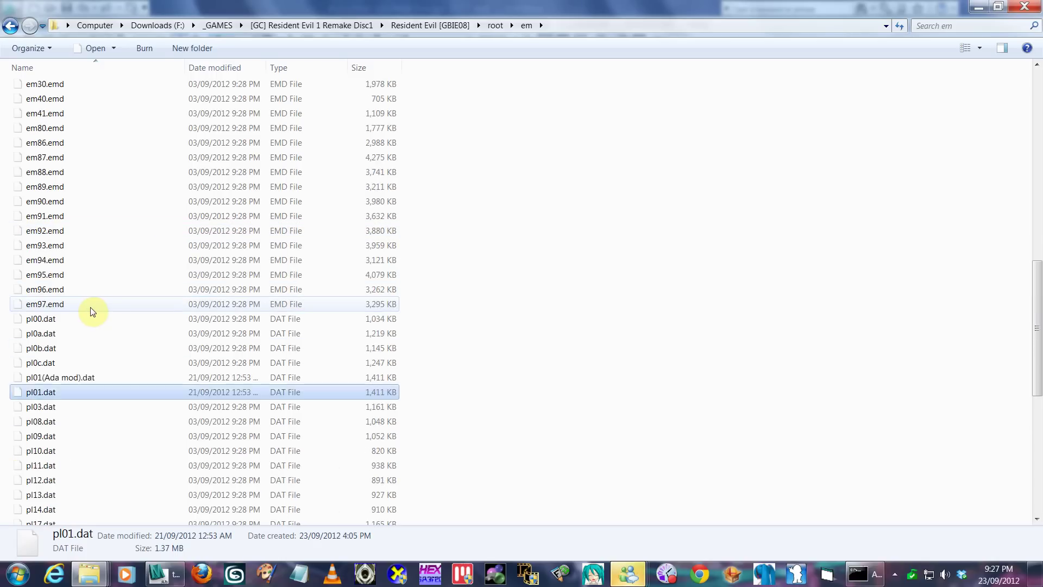
scroll(92, 310, "up", 3)
left_click(63, 274)
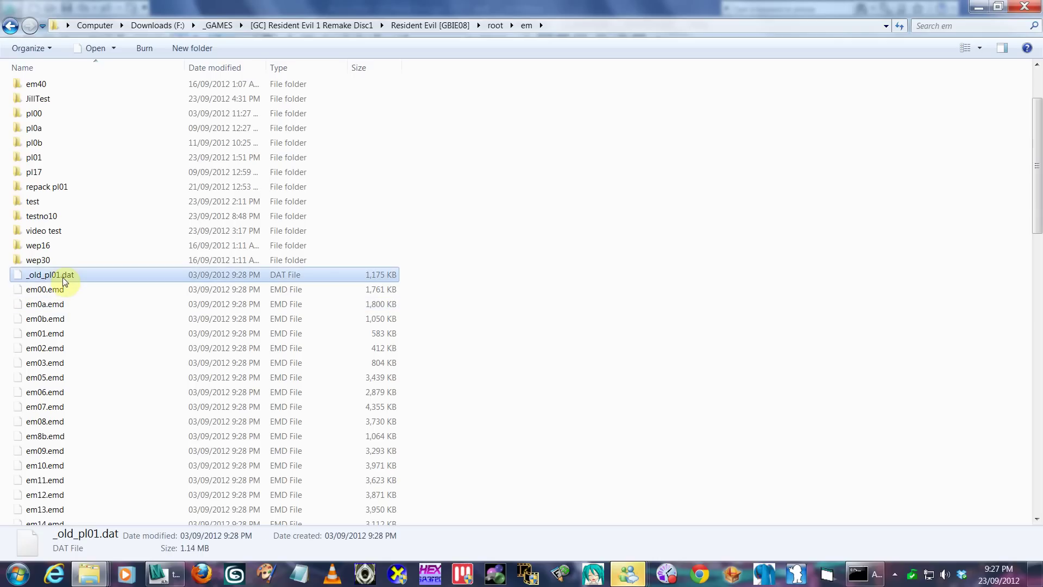
scroll(65, 275, "up", 2)
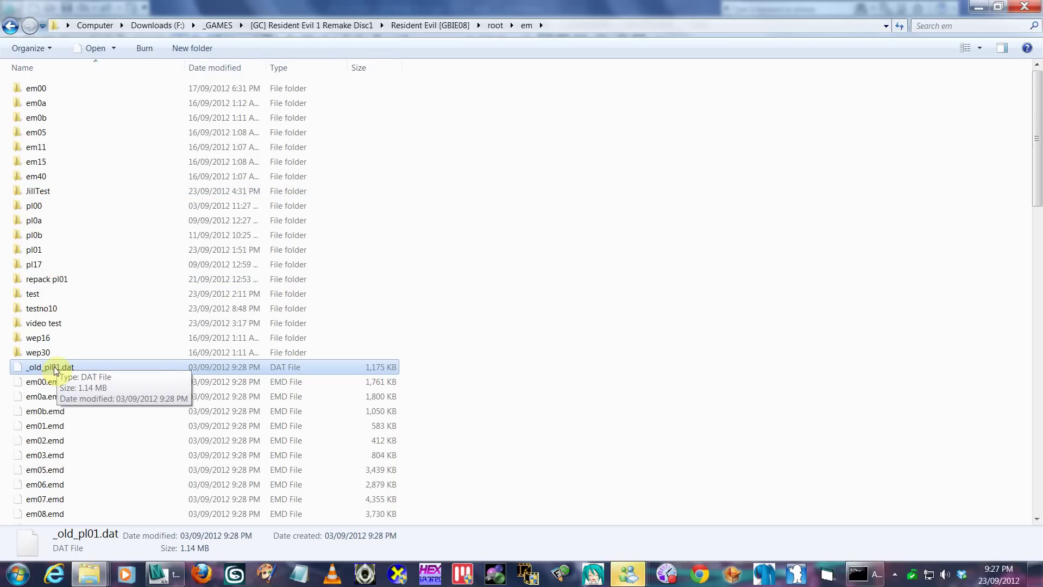
left_click(45, 326)
double_click(41, 308)
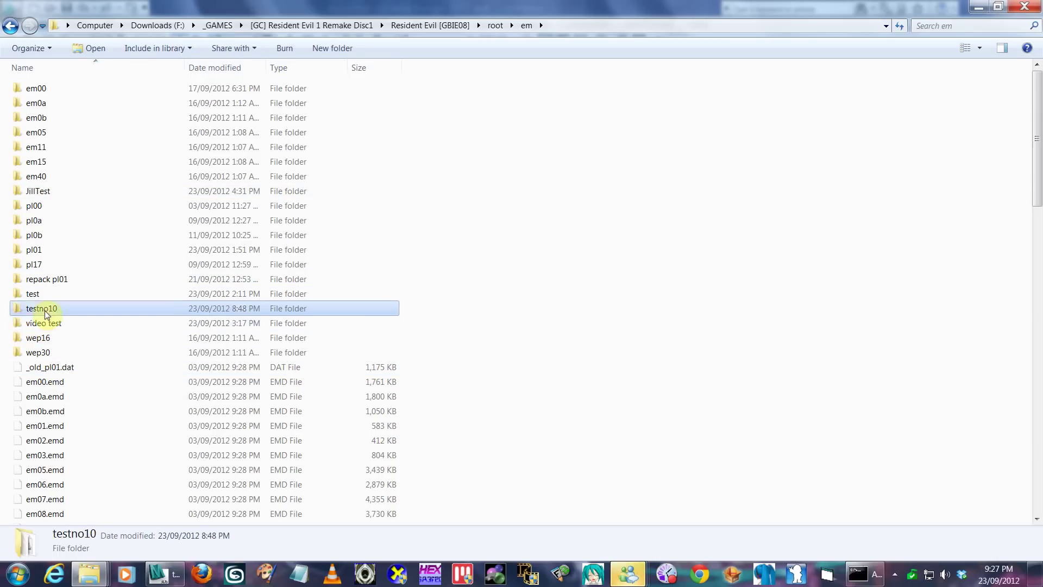
key("ctrl+v")
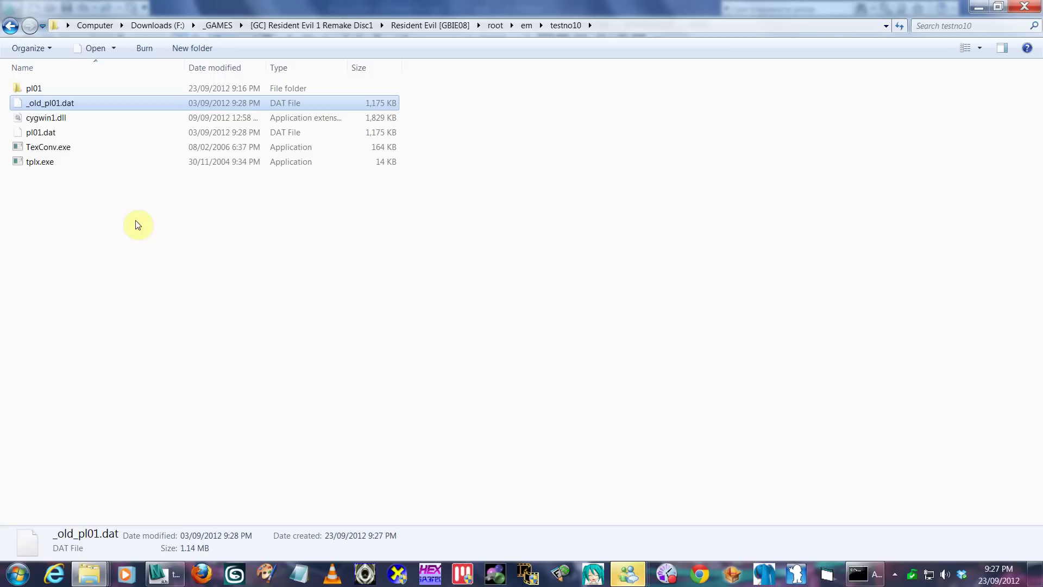
- Delete the existing pl01.dat file from the testno10 folder
left_click(67, 136)
key("F2")
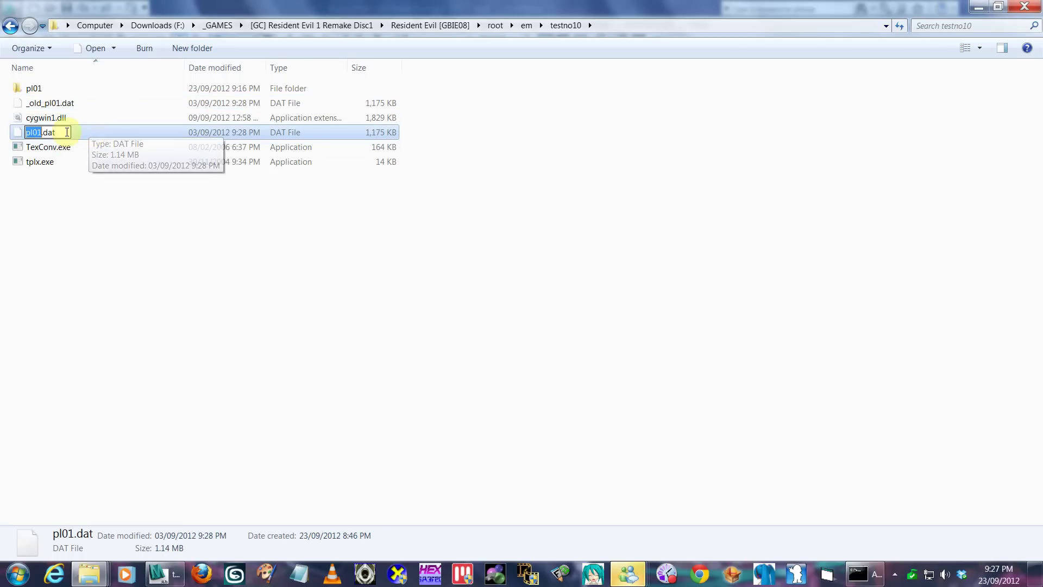
left_click(96, 203)
left_click(73, 138)
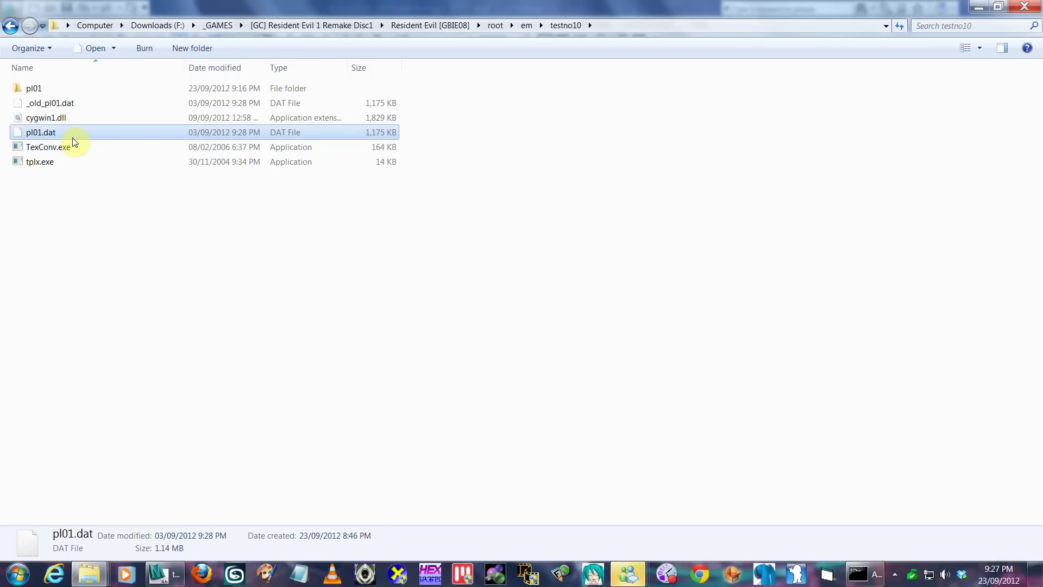
key("Delete")
key("Return")
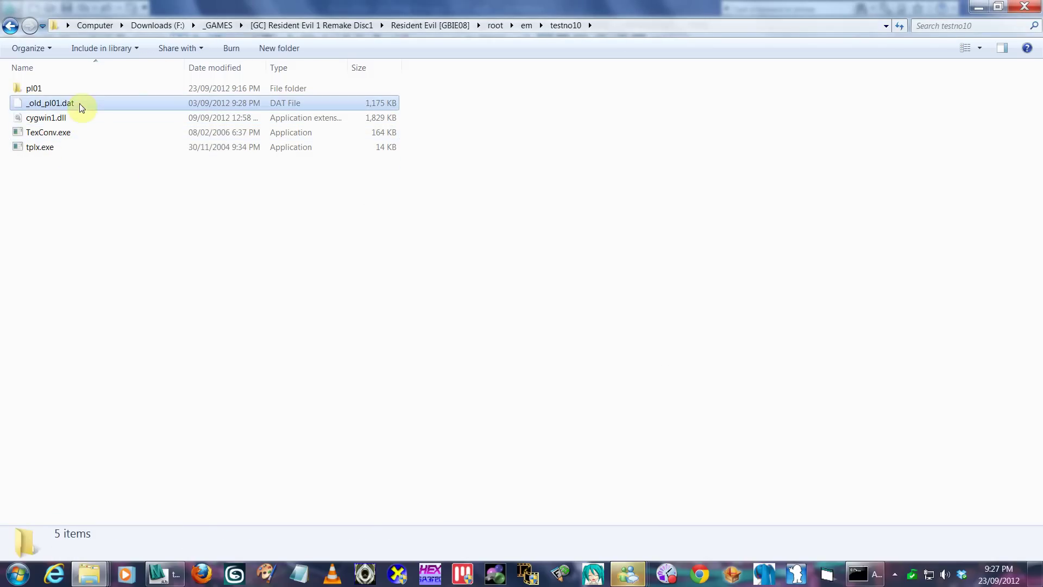
- Rename _old_pl01.dat in the testno10 folder as pl01.dat
left_click(79, 103)
mouse_move(628, 574)
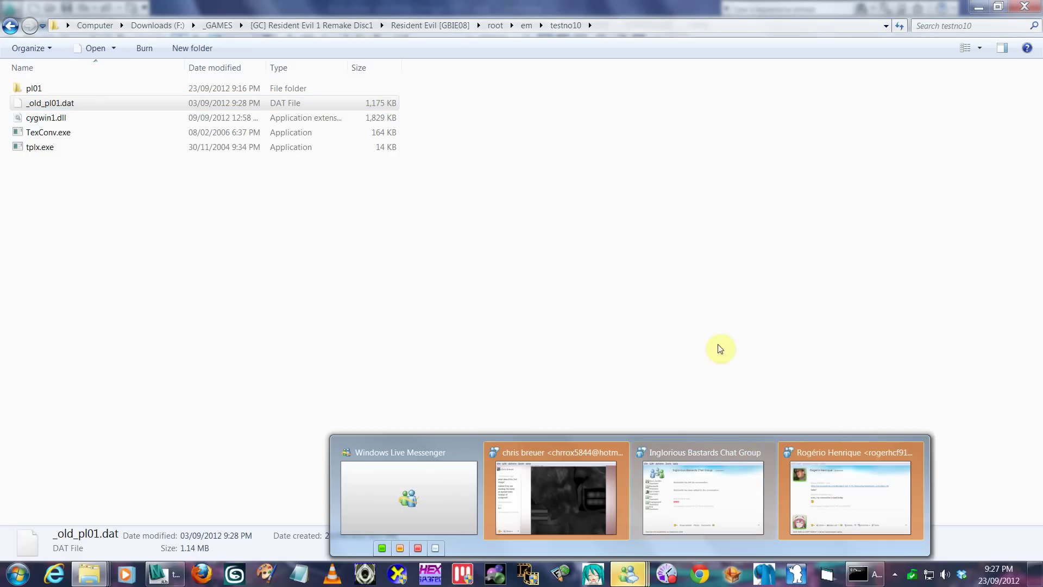
left_click(647, 307)
left_click(181, 109)
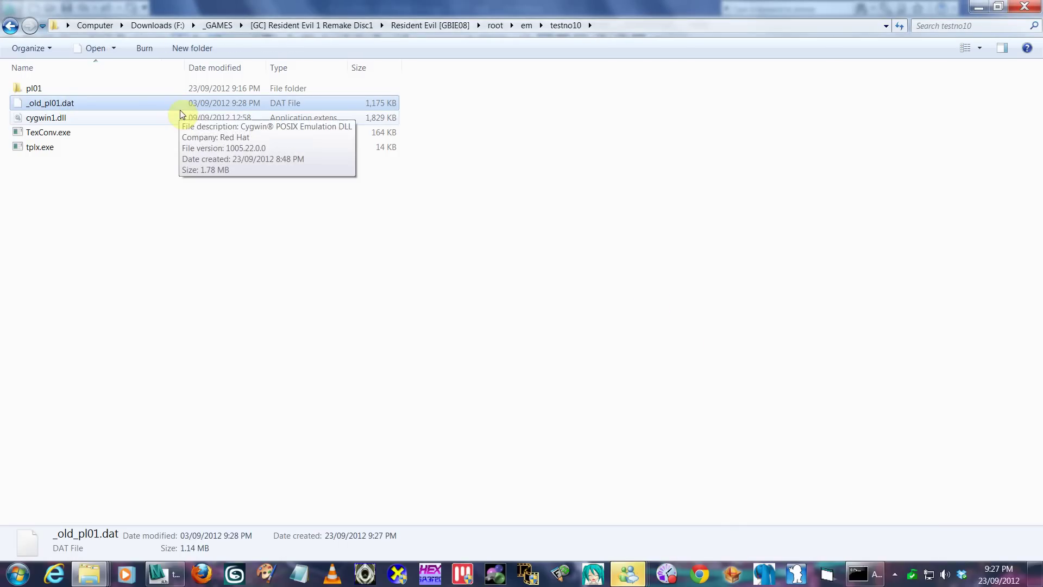
left_click(80, 104)
type("pl01.dat")
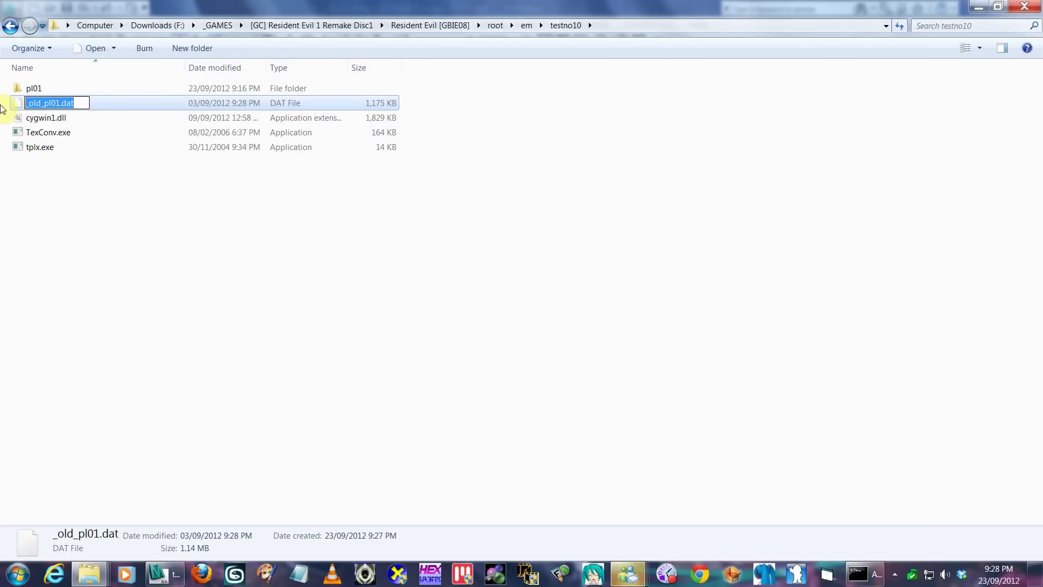
key("Return")
key("Return")
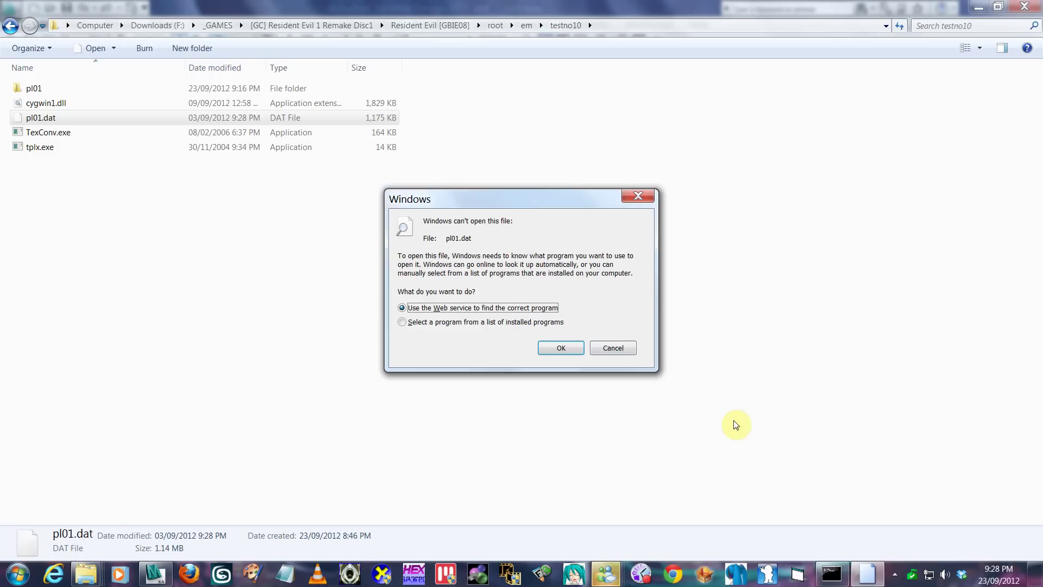
left_click(612, 348)
- Try to delete the pl01 subfolder from the testno10 folder
left_click(53, 93)
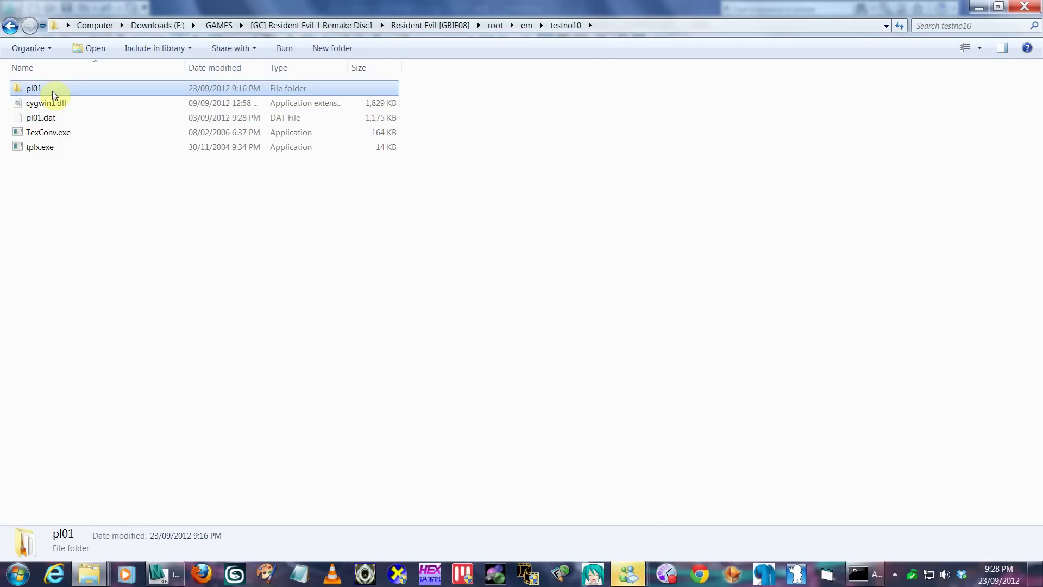
key("Delete")
key("Return")
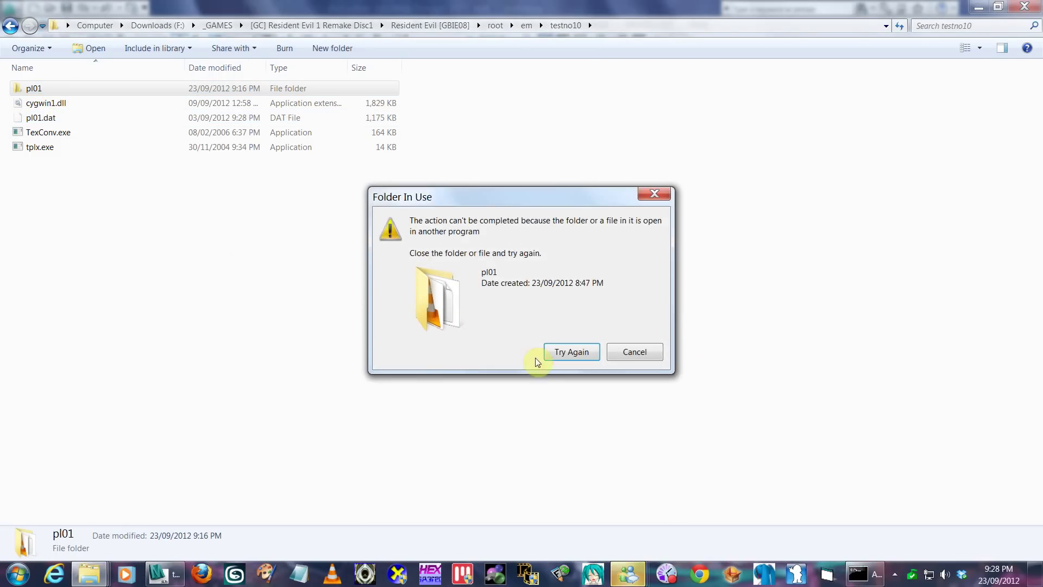
left_click(622, 354)
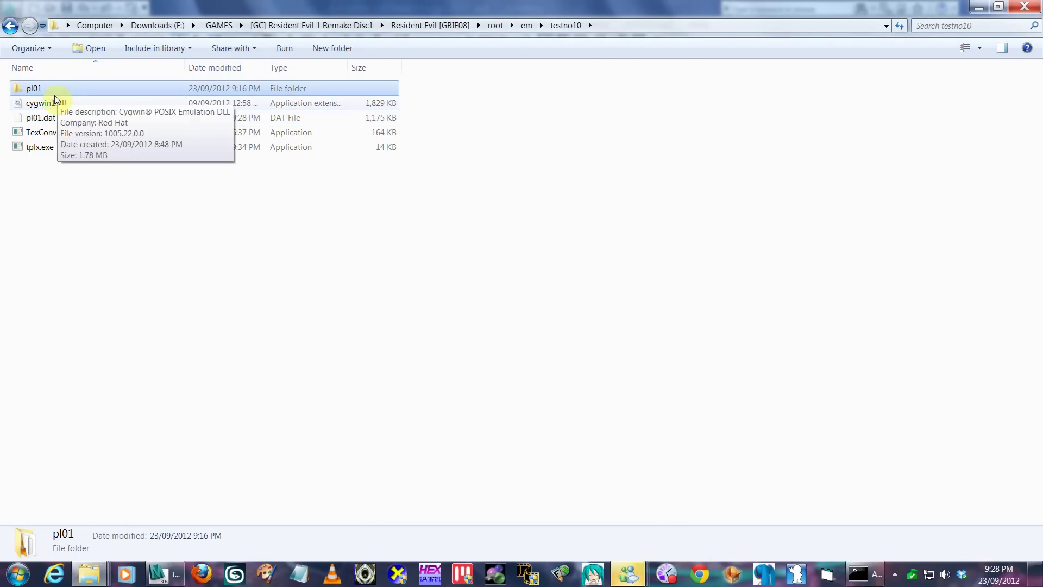
- Create a new folder named test4 in the em folder and open it
left_click_drag(144, 167, 37, 101)
key("BackSpace")
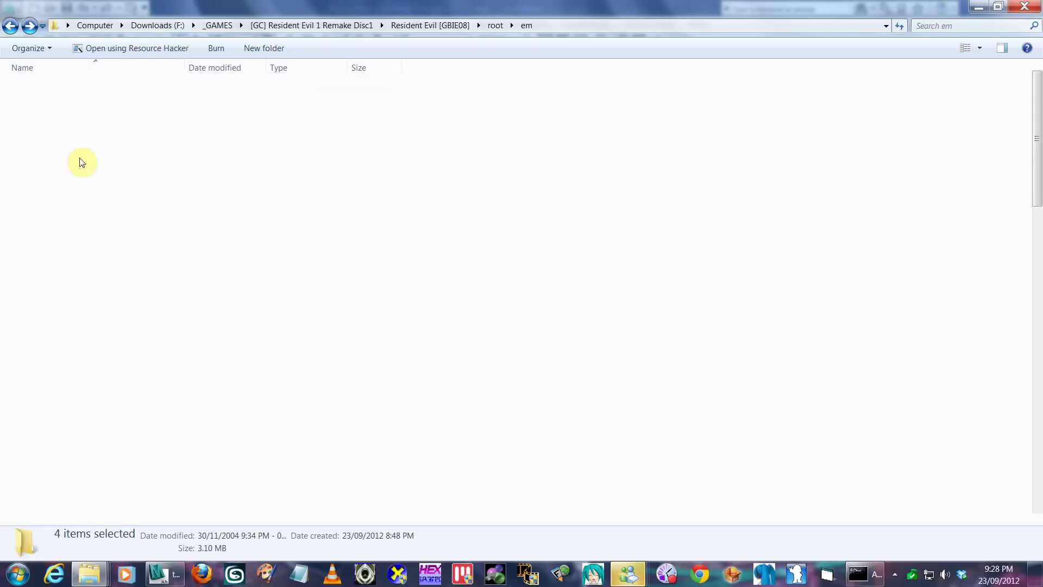
left_click(336, 53)
type("test4")
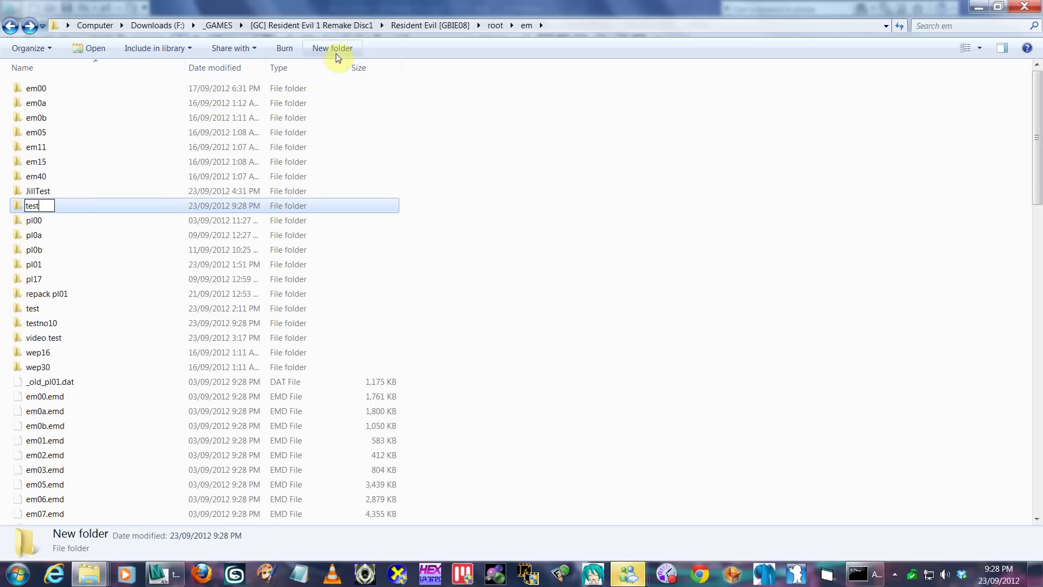
key("Return")
key("Return")
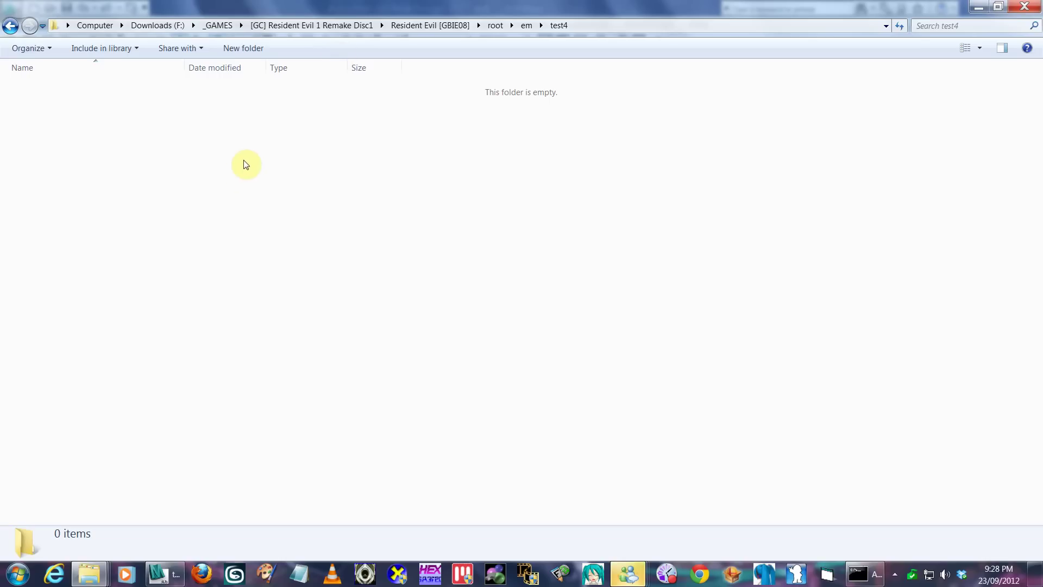
- Copy cygwin1.dll, pl01.dat, TexConv.exe and tplx.exe from the testno10 folder into the test4 folder
right_click(264, 140)
key("BackSpace")
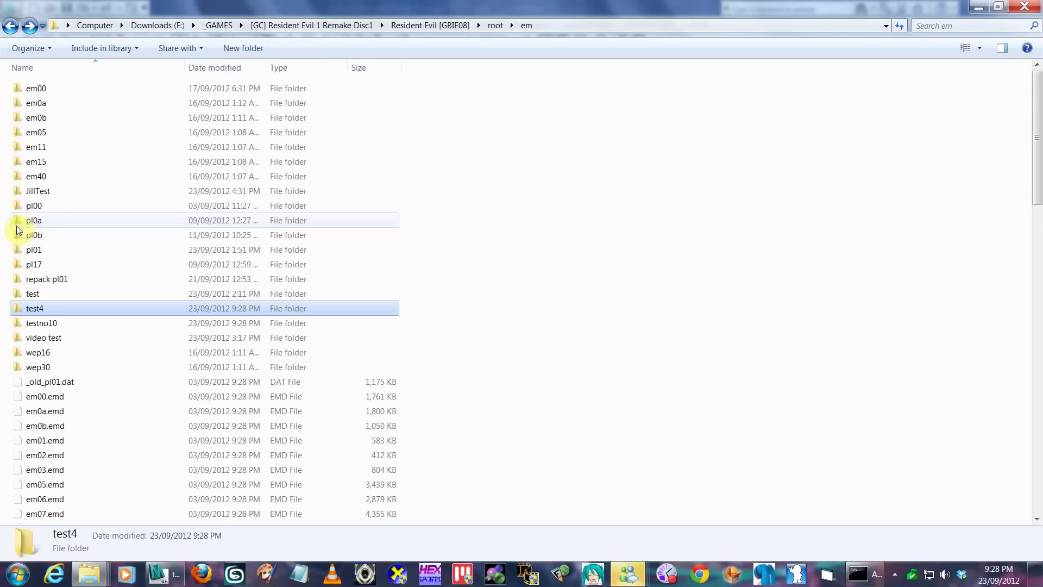
double_click(51, 318)
left_click_drag(93, 172, 32, 103)
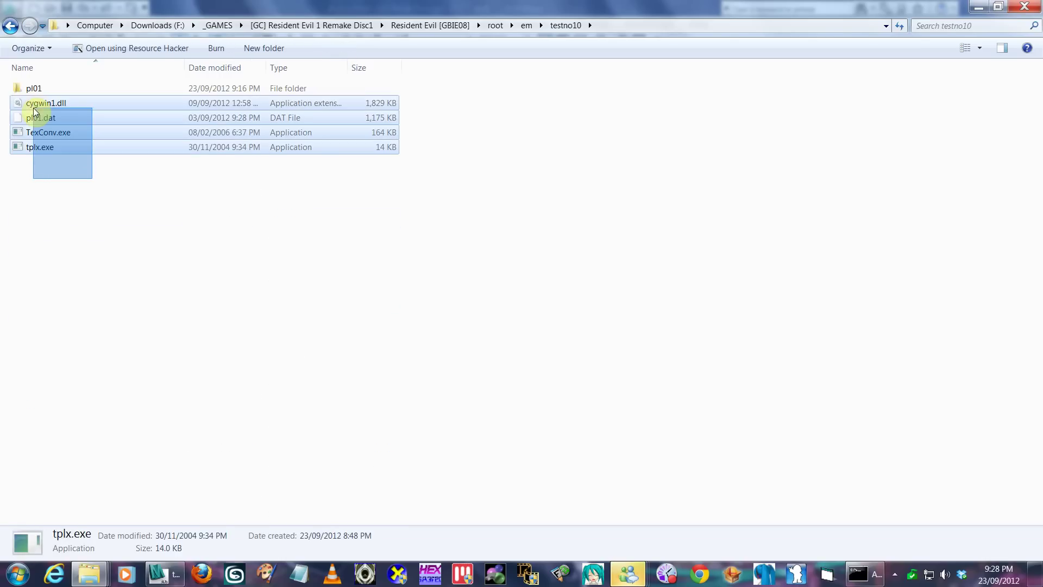
right_click(33, 107)
left_click(37, 190)
key("BackSpace")
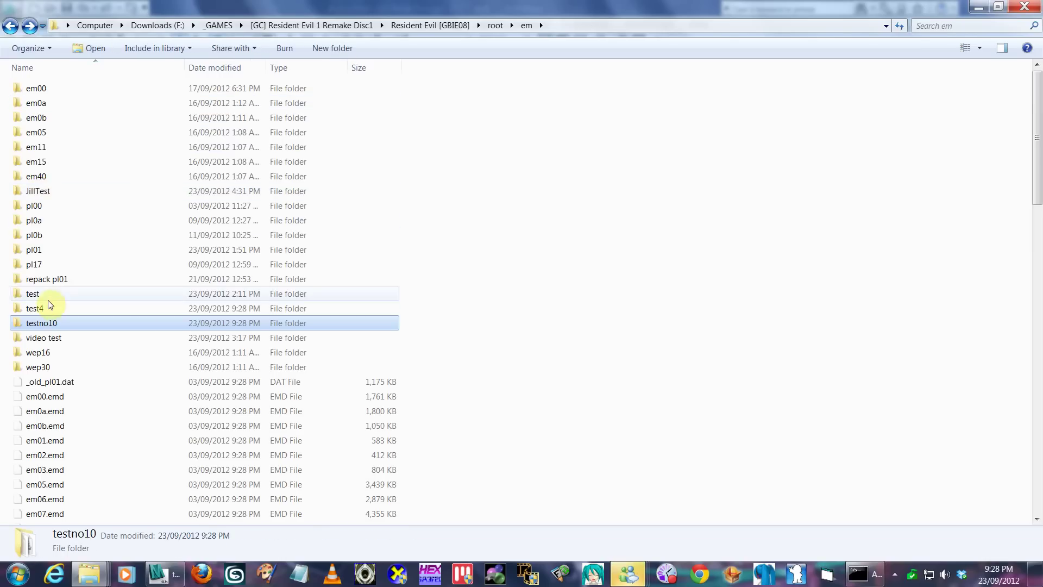
double_click(48, 307)
key("ctrl+v")
left_click(130, 211)
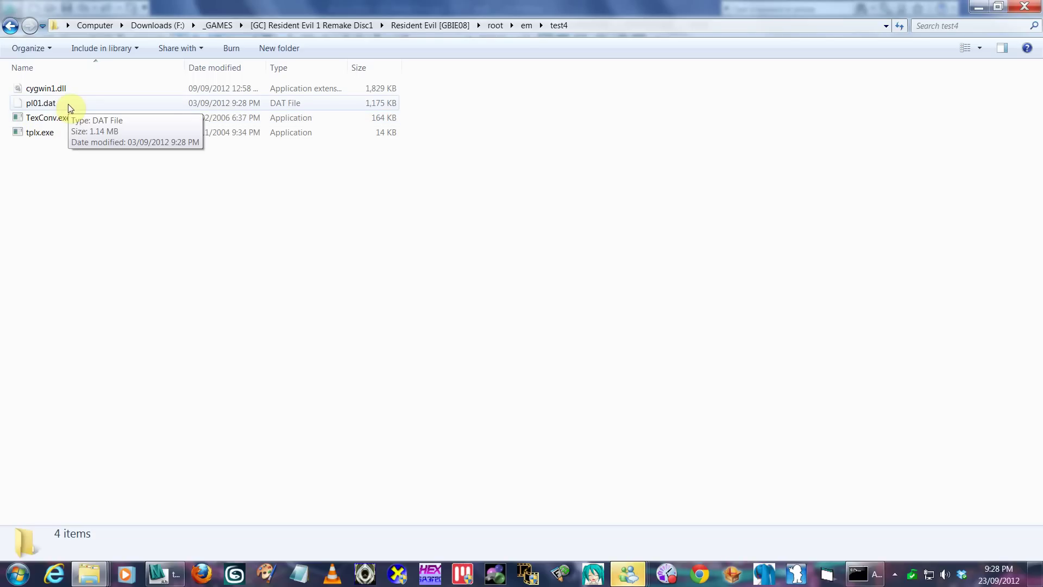
mouse_move(629, 573)
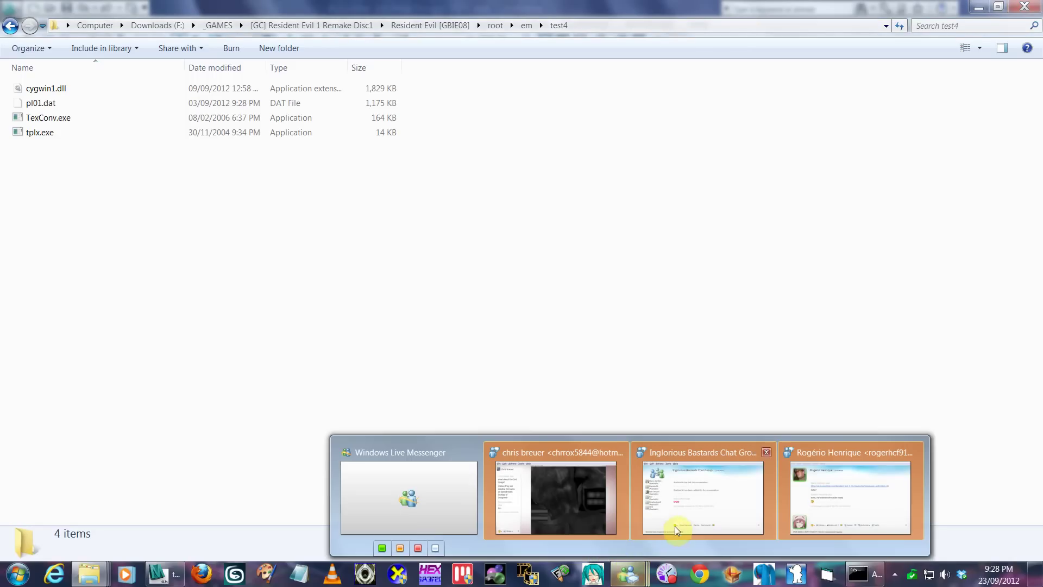
left_click(863, 494)
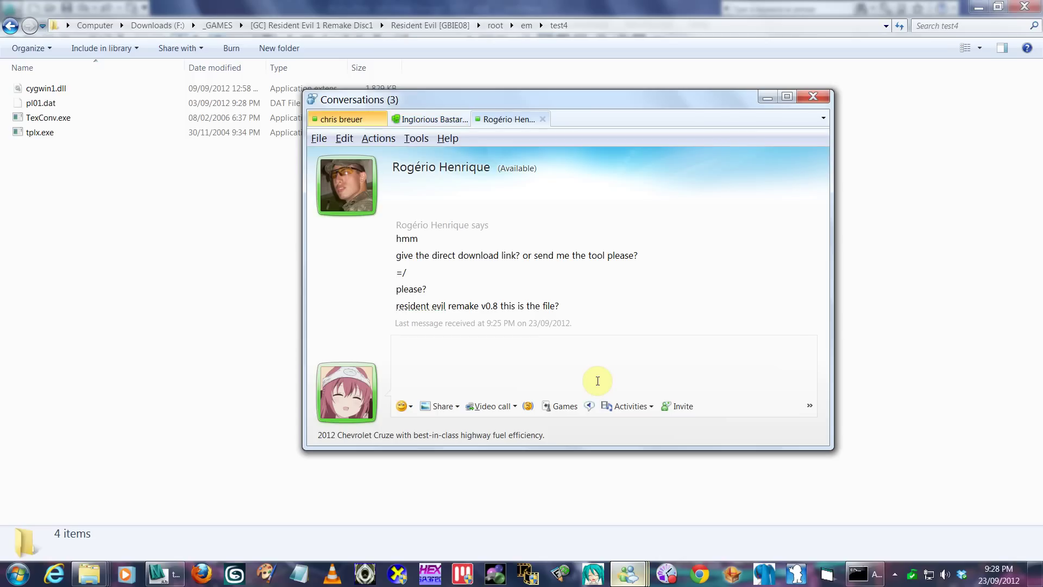
left_click(242, 220)
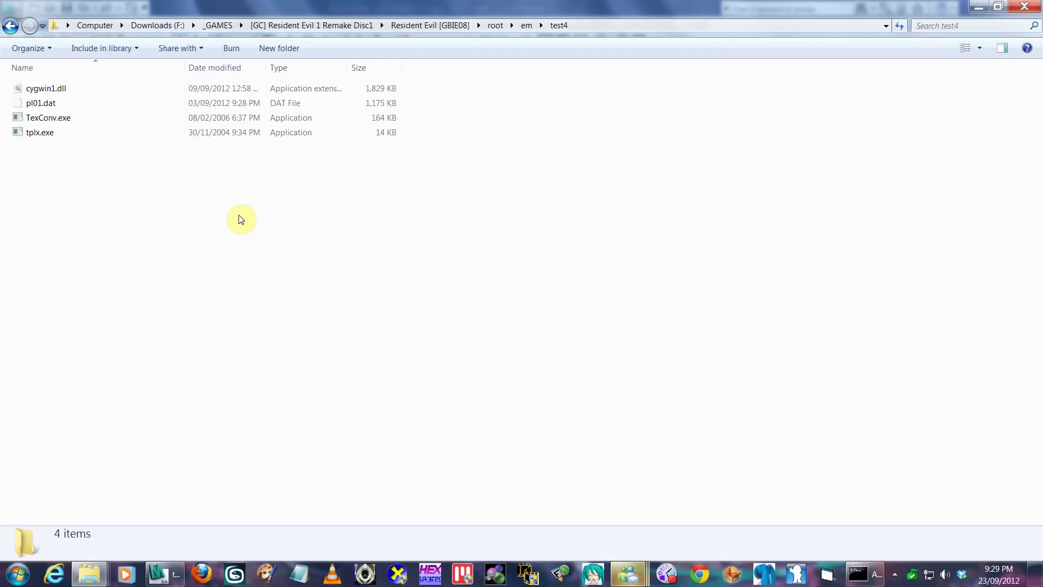
left_click(46, 133)
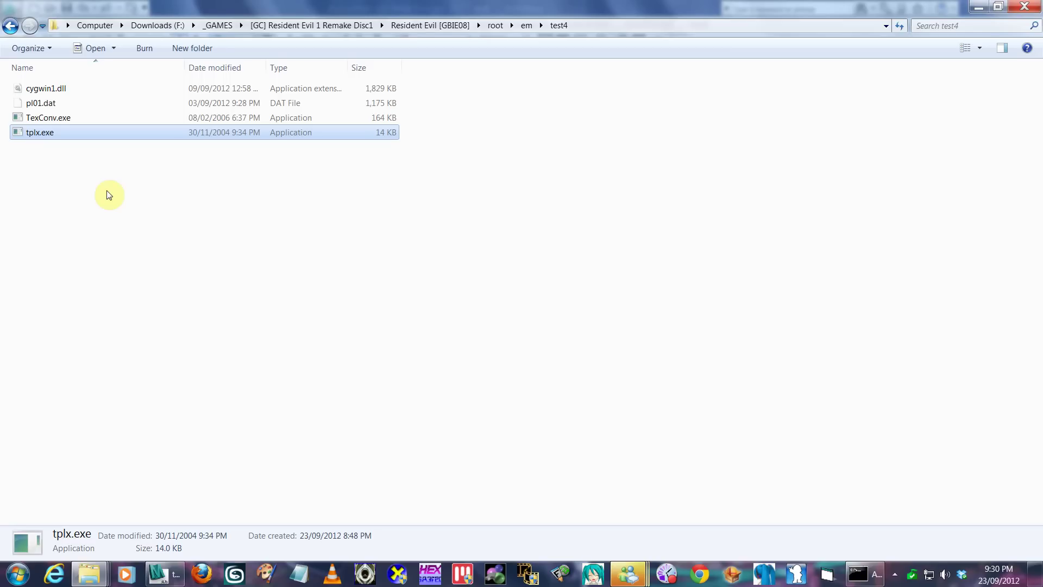
- Switch to 3ds Max Design, remove the Skin modifier from the character mesh and hide the mesh
left_click(159, 574)
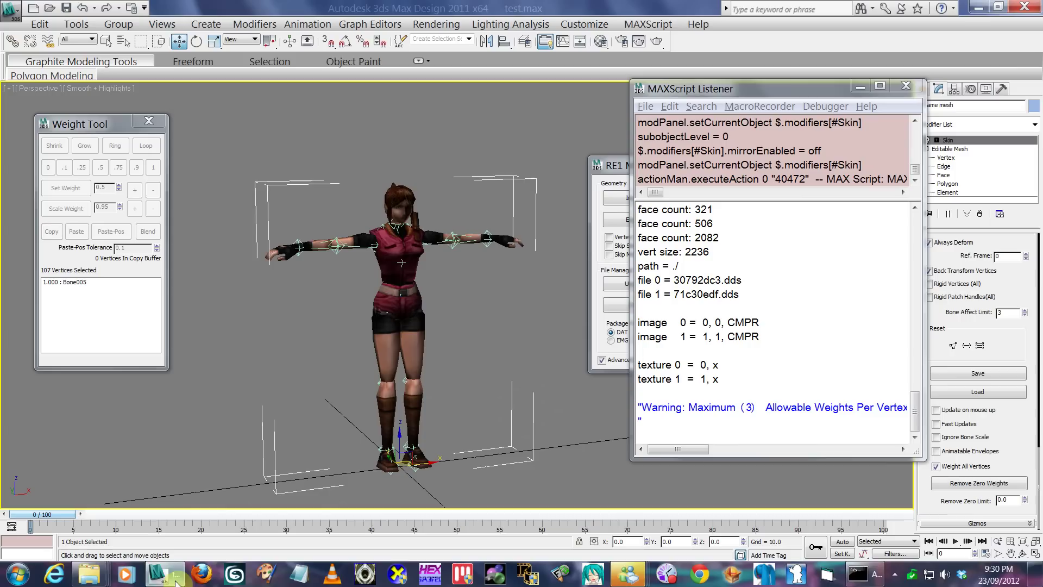
left_click(905, 86)
left_click(400, 274)
left_click(421, 250)
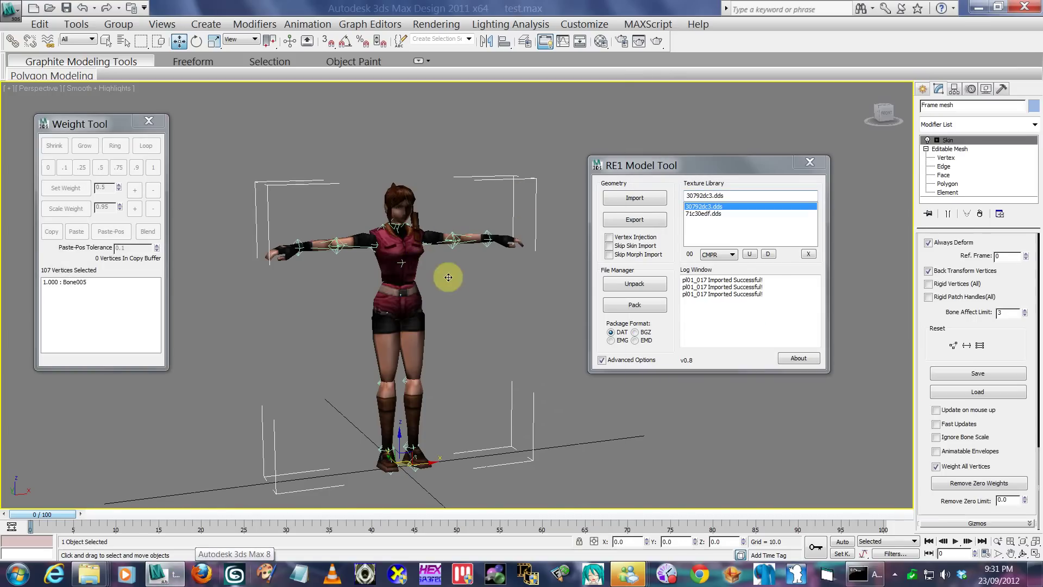
left_click(979, 213)
right_click(568, 224)
left_click(584, 191)
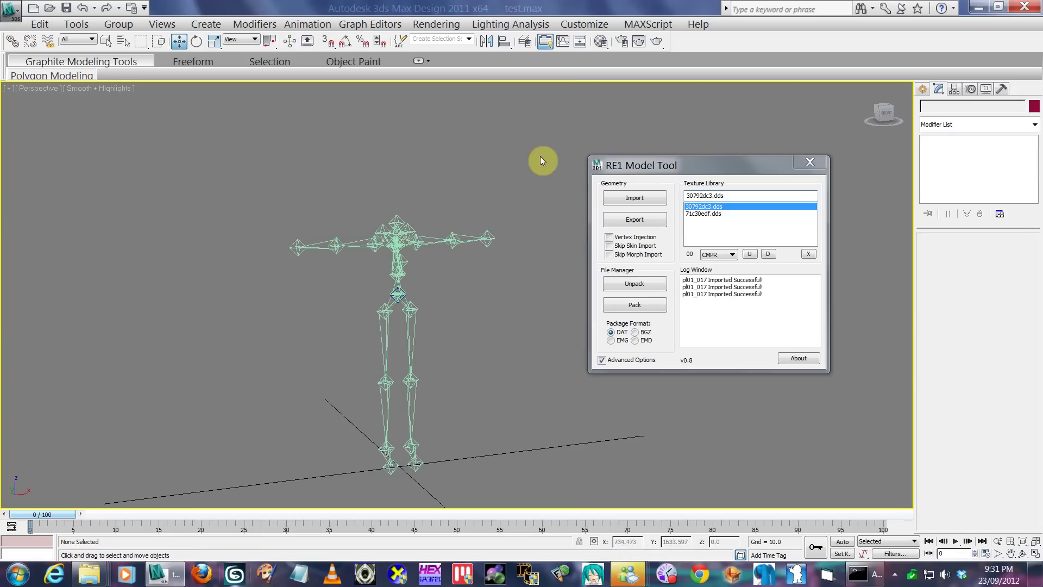
- Delete the character's remaining bones from the scene
key("ctrl+a")
key("Delete")
left_click_drag(689, 170, 640, 181)
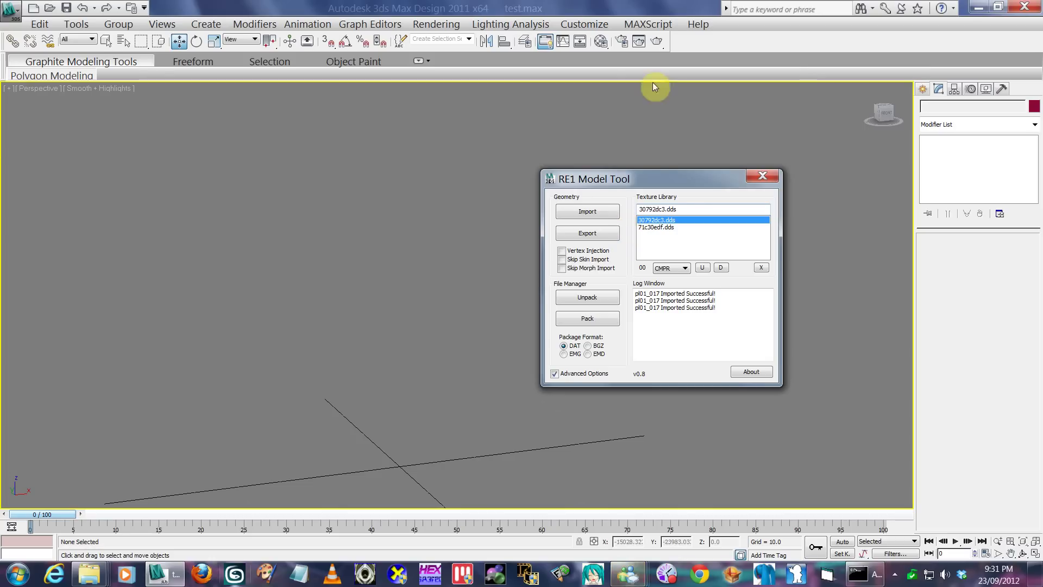
- Reload the RE1 Model Tool script and enable its Advanced Options
left_click(655, 24)
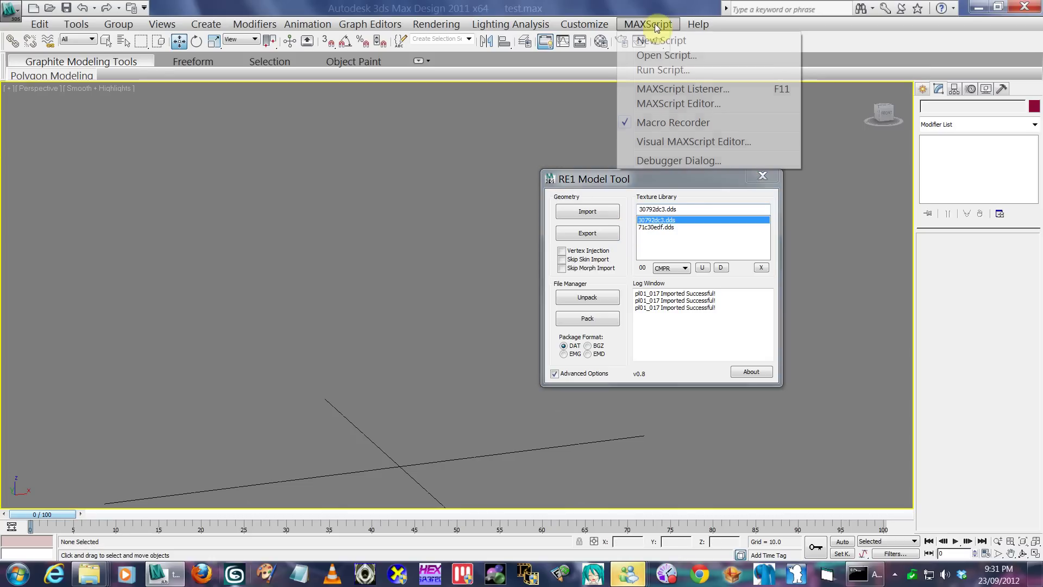
left_click(663, 55)
left_click(356, 130)
double_click(356, 133)
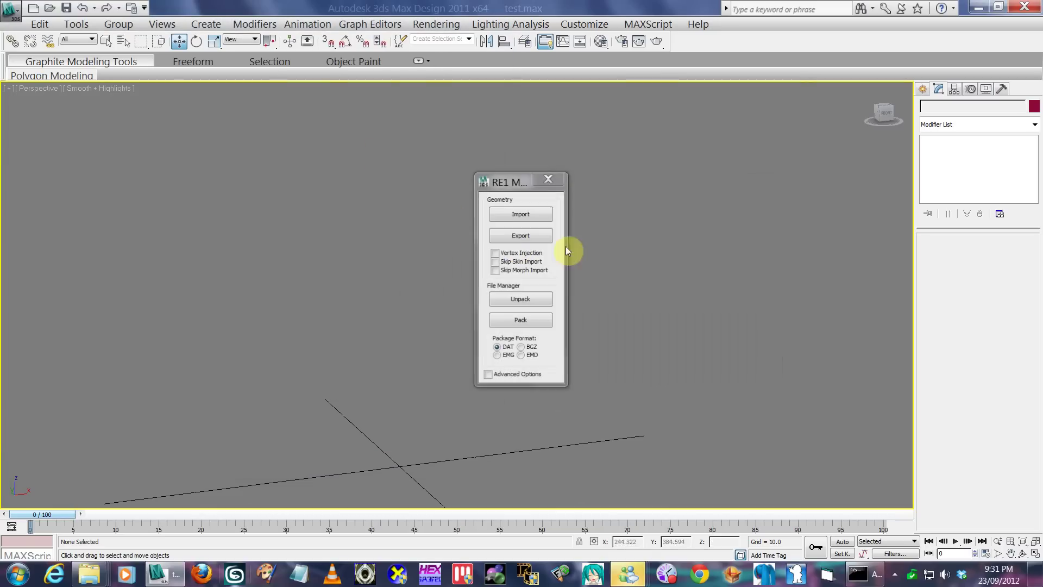
left_click_drag(532, 179, 697, 164)
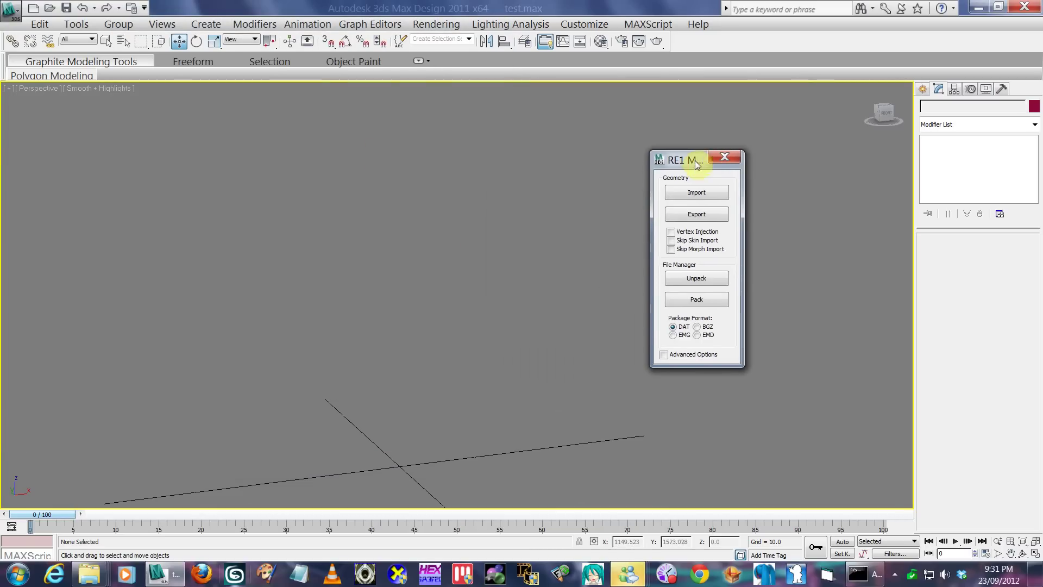
left_click(664, 354)
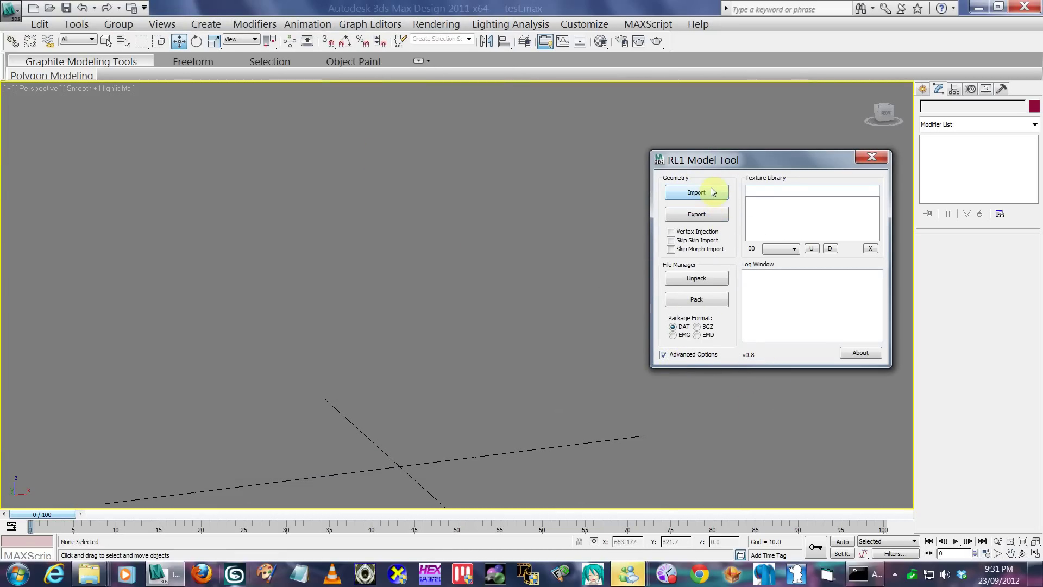
left_click(706, 218)
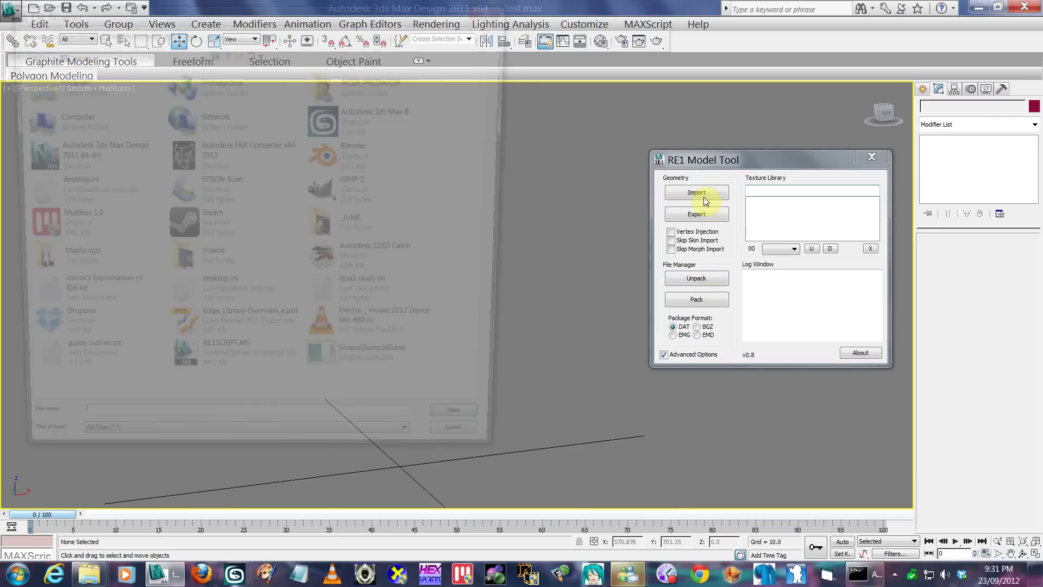
key("alt+Tab")
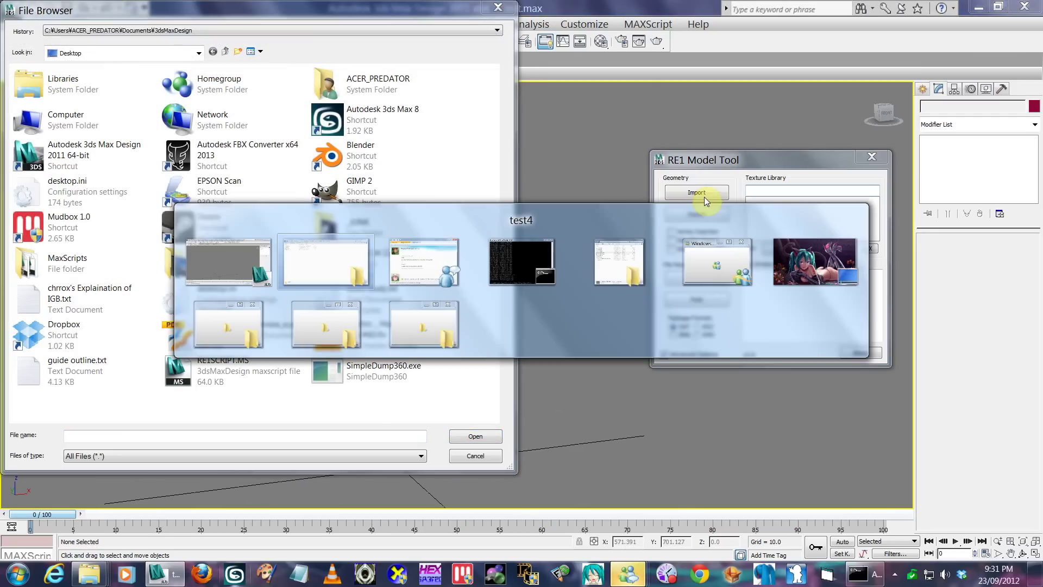
left_click(47, 106)
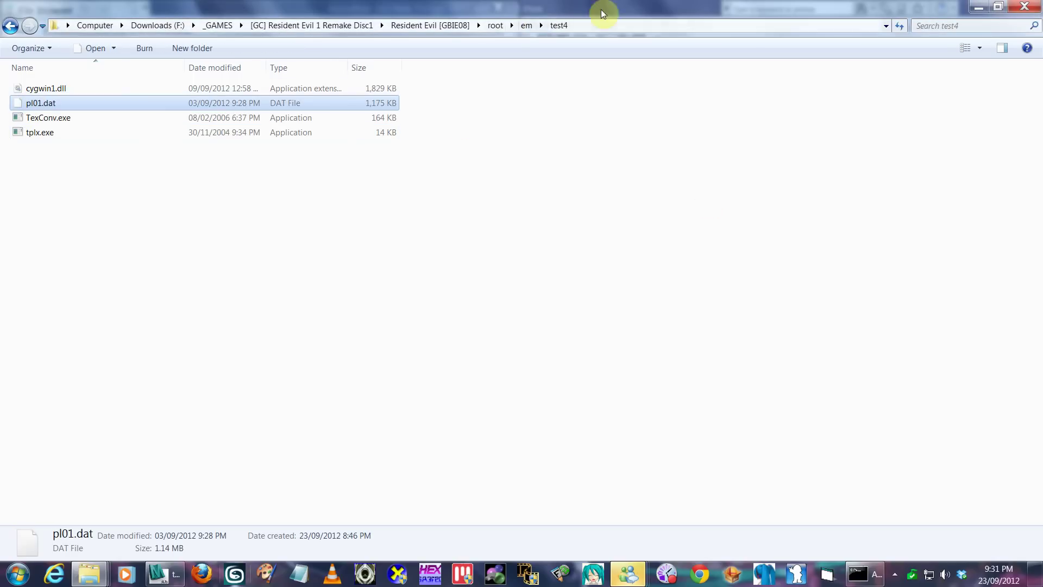
left_click(609, 24)
key("alt+Tab")
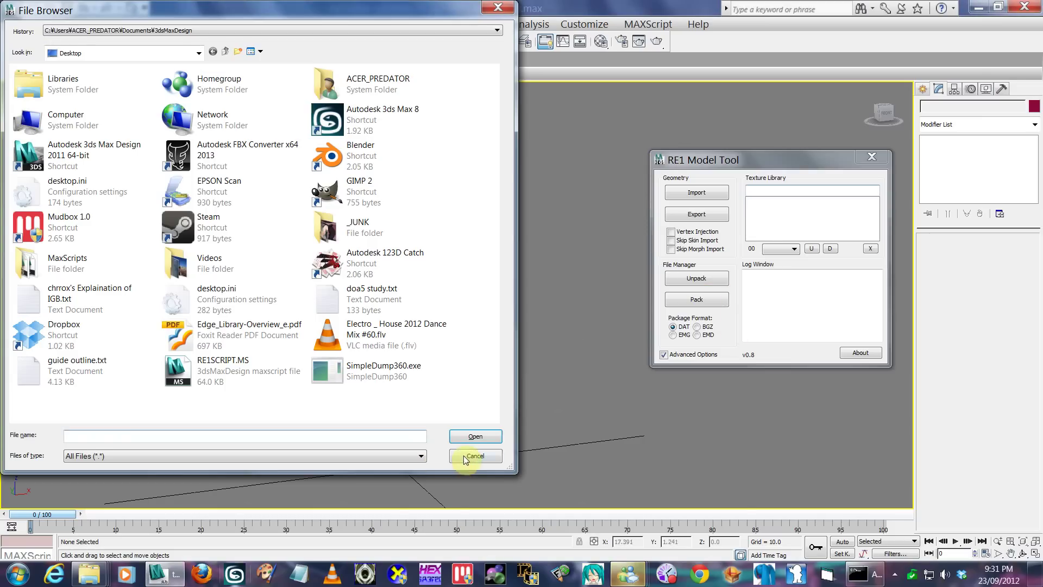
left_click(464, 456)
- Import pl01.dat from the test4 folder with Skip Skin Import and Skip Morph Import enabled
left_click(671, 240)
left_click(672, 249)
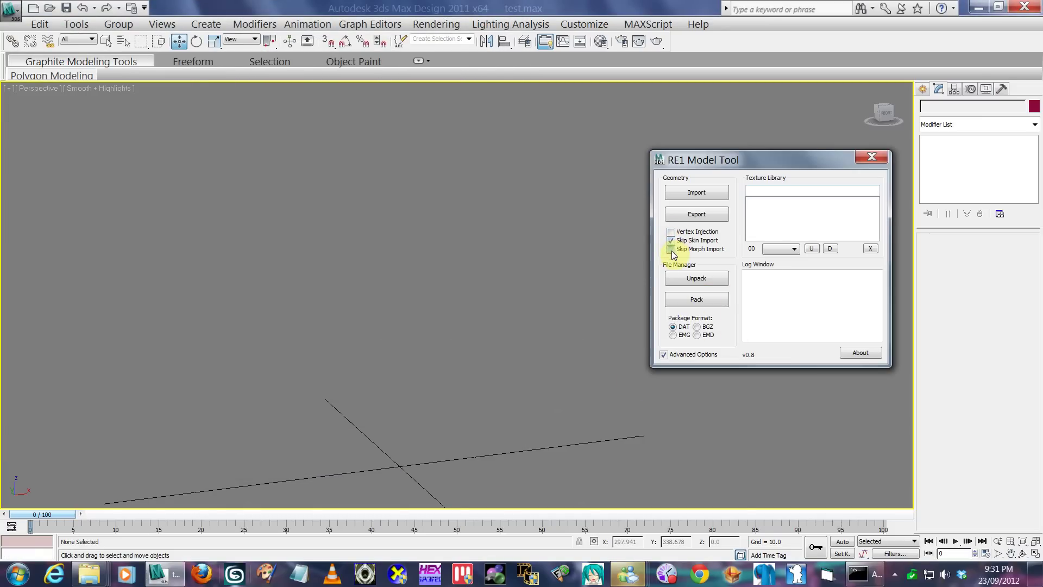
left_click(697, 193)
double_click(49, 98)
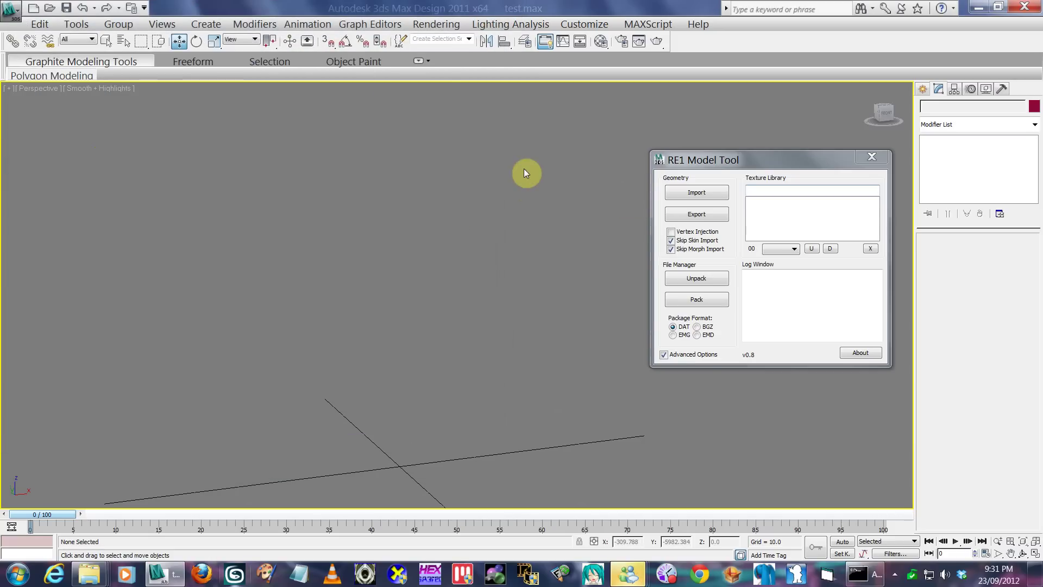
scroll(494, 268, "up", 10)
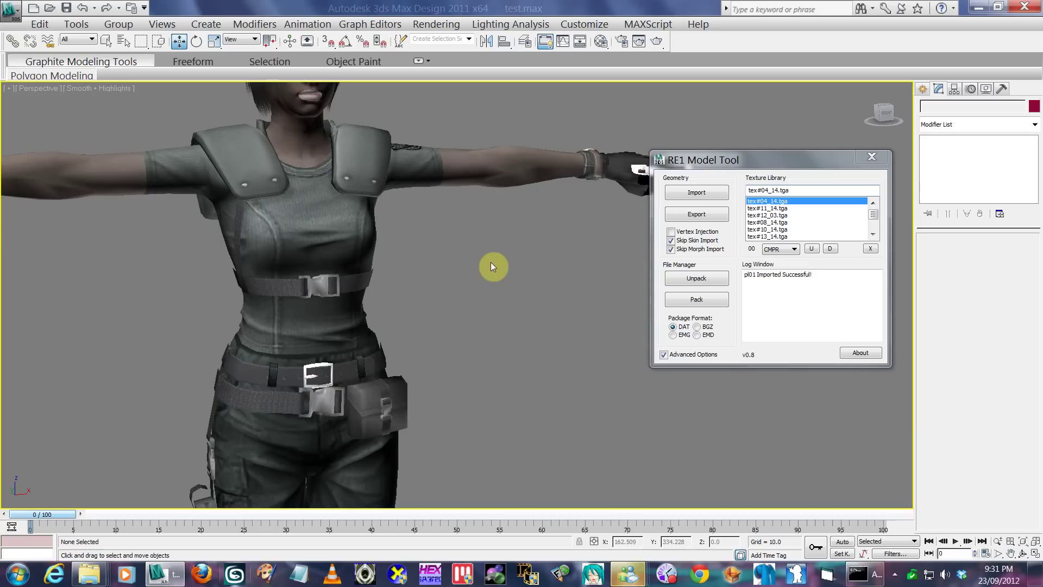
middle_click_drag(493, 267, 521, 284)
scroll(459, 270, "down", 8)
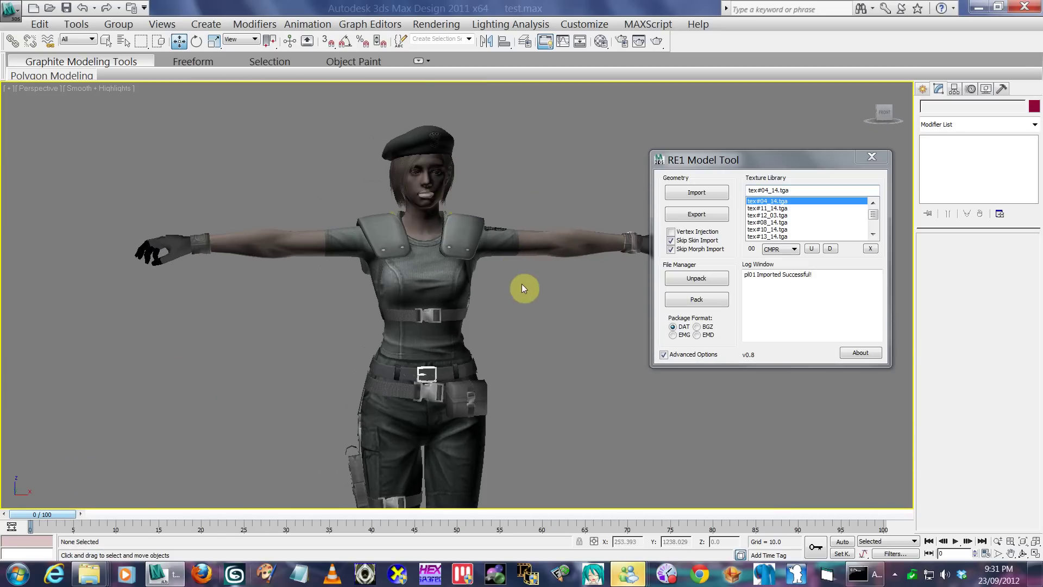
- Unhide all objects and hide the old character mesh with the red vest again
right_click(521, 283)
left_click(549, 237)
left_click(469, 229)
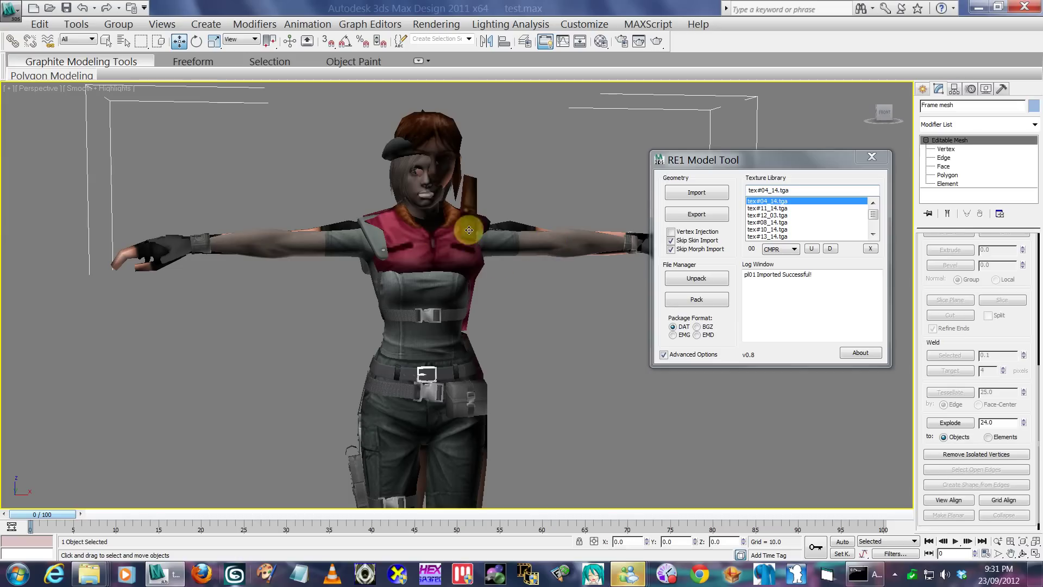
right_click(468, 230)
left_click(500, 195)
middle_click_drag(375, 259, 415, 261, "alt")
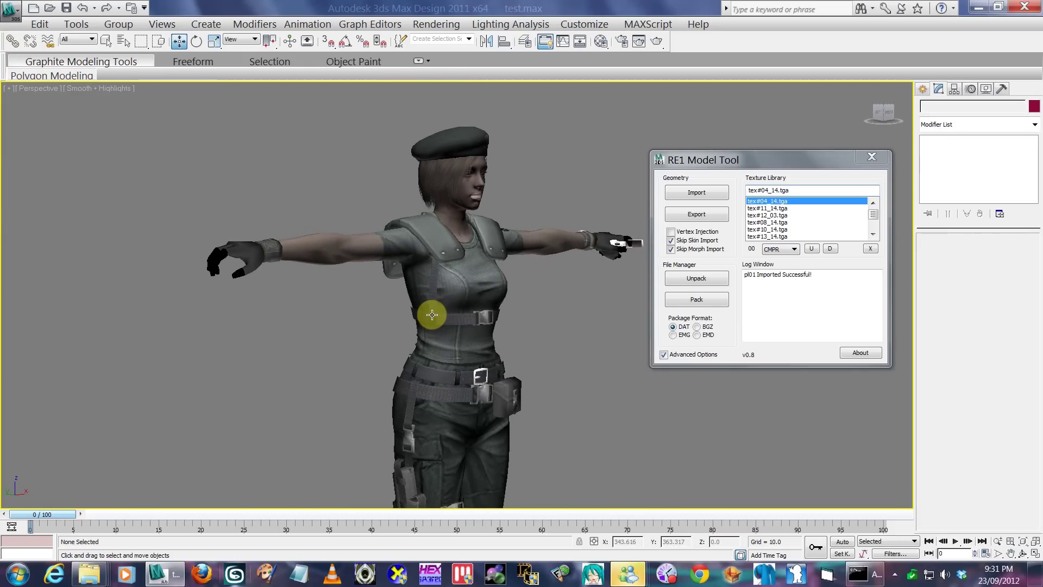
- Delete all parts of the imported pl01 model and disable Skip Morph Import and Skip Skin Import
key("alt+Tab")
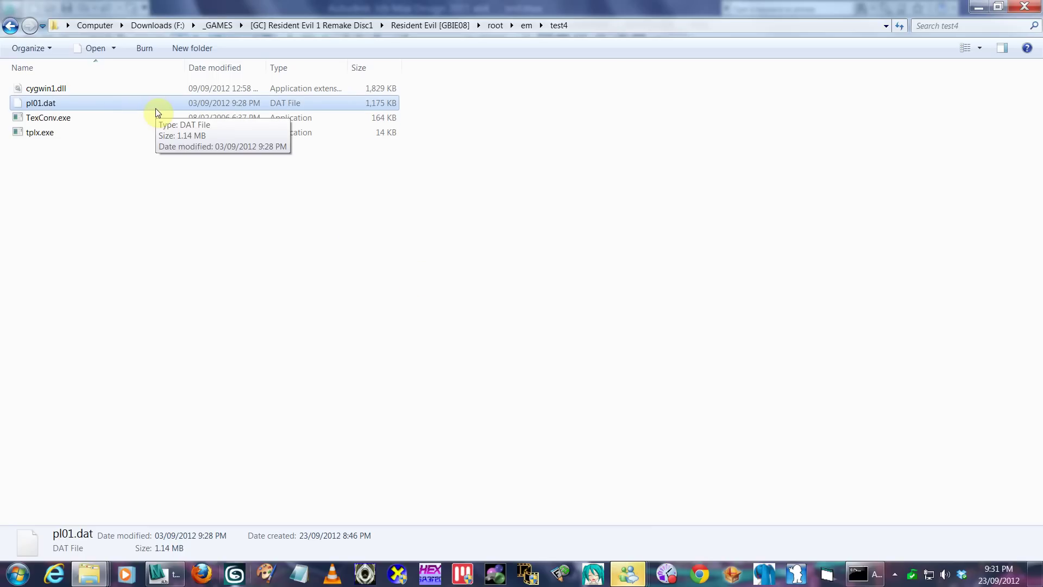
key("alt+Tab")
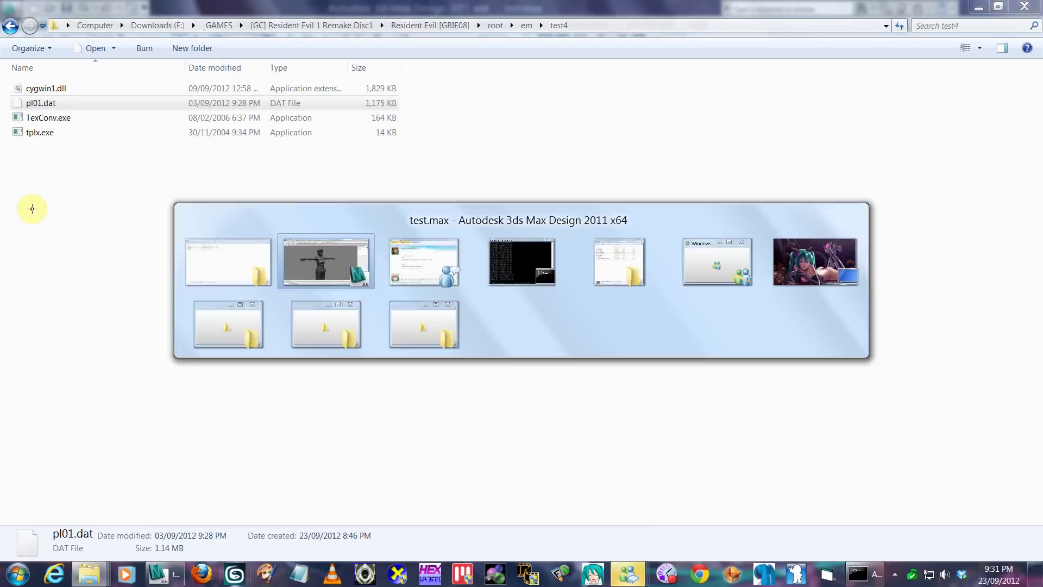
left_click(510, 260)
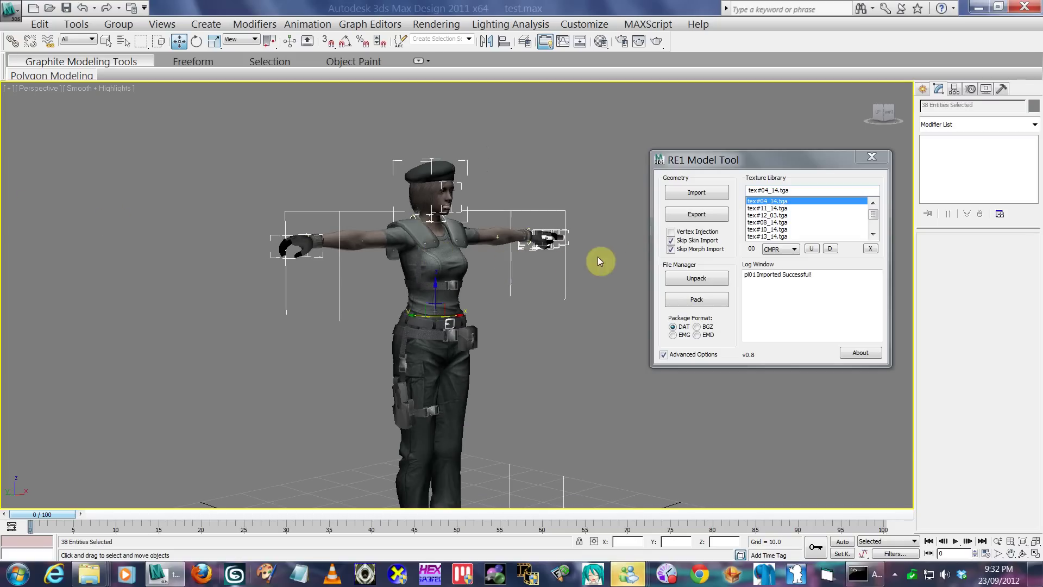
key("Delete")
left_click(671, 249)
left_click(671, 240)
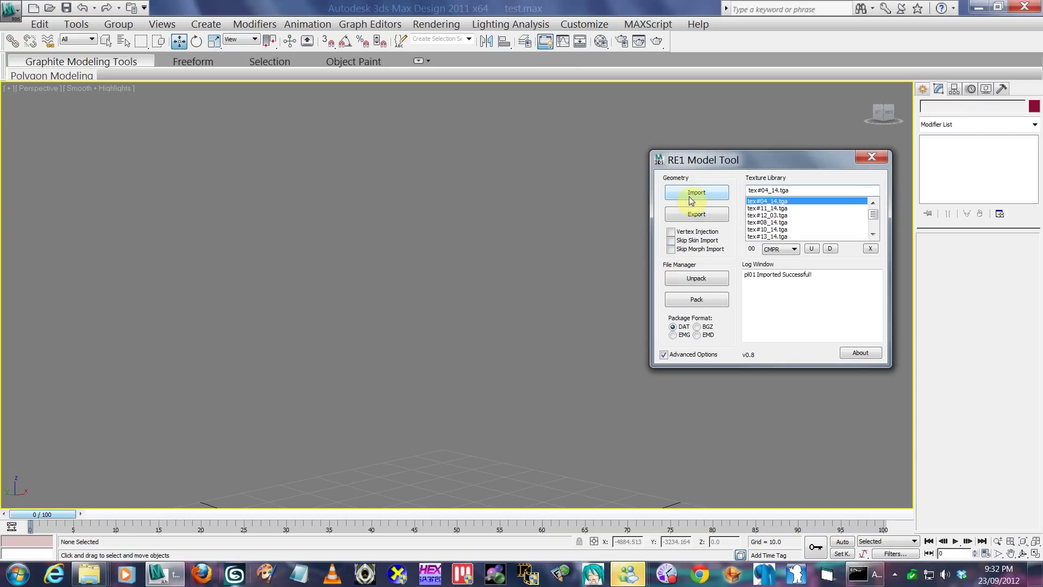
- Unpack pl01.dat from the test4 folder with the RE1 Model Tool in DAT package format
left_click(697, 278)
left_click(44, 98)
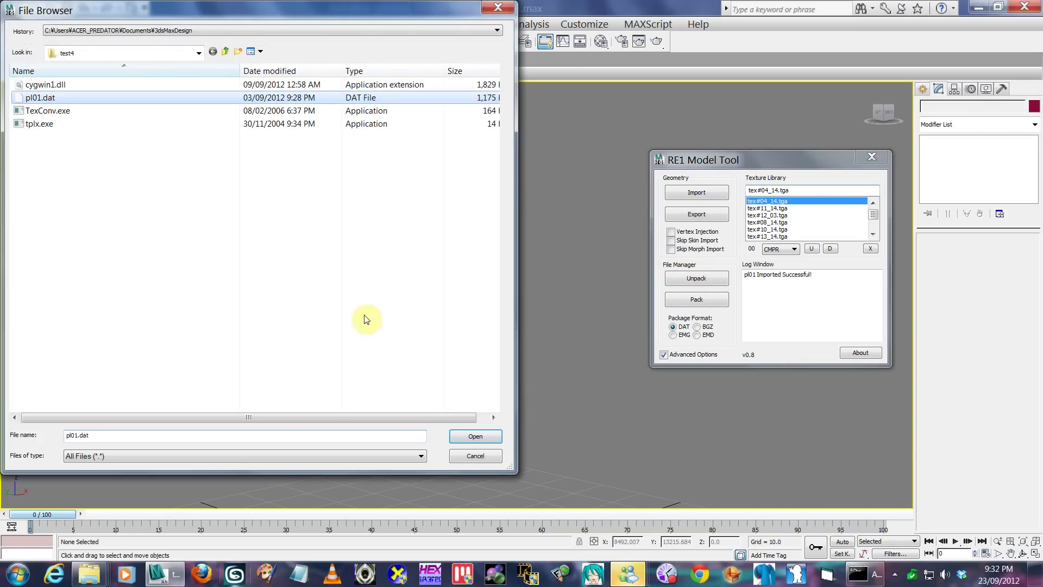
left_click(473, 437)
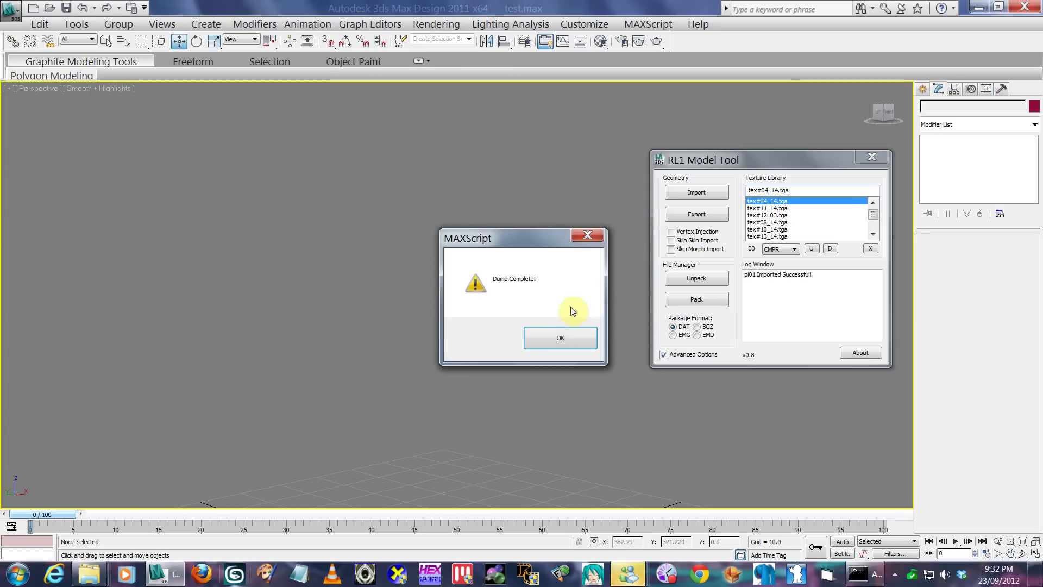
- Create a folder named tex inside the unpacked pl01 folder
left_click(559, 342)
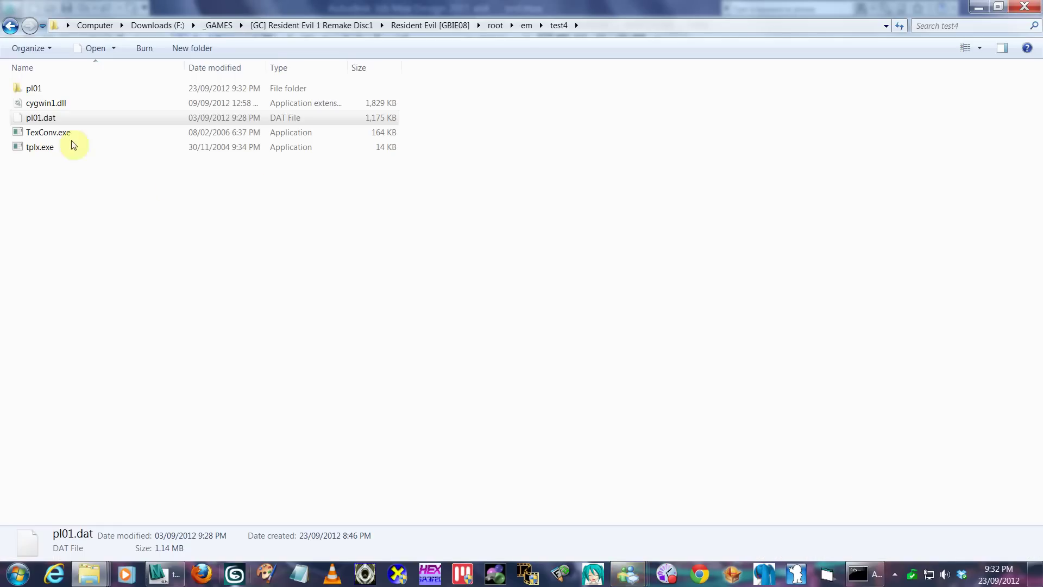
double_click(58, 89)
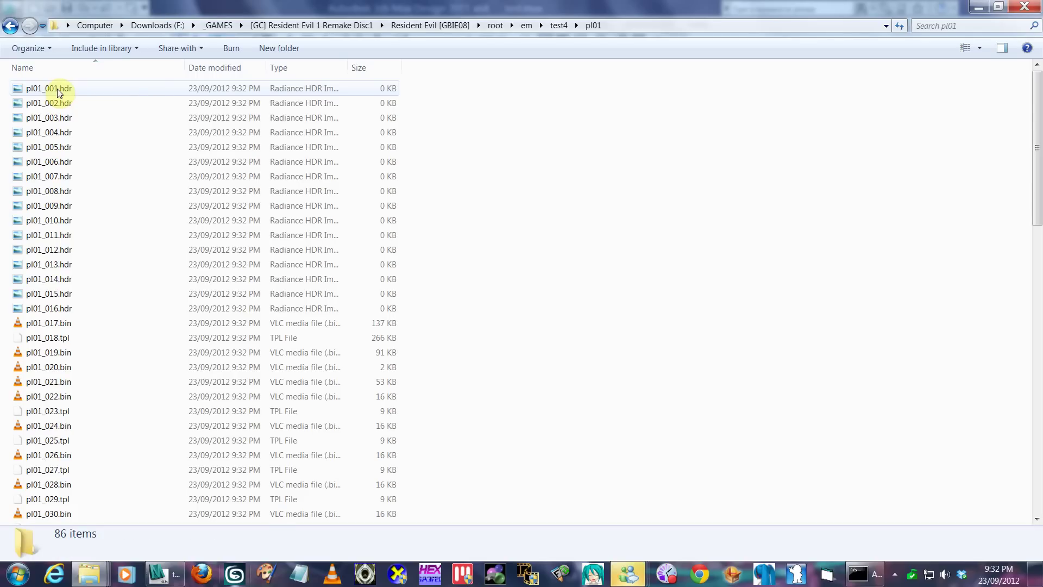
scroll(115, 187, "down", 18)
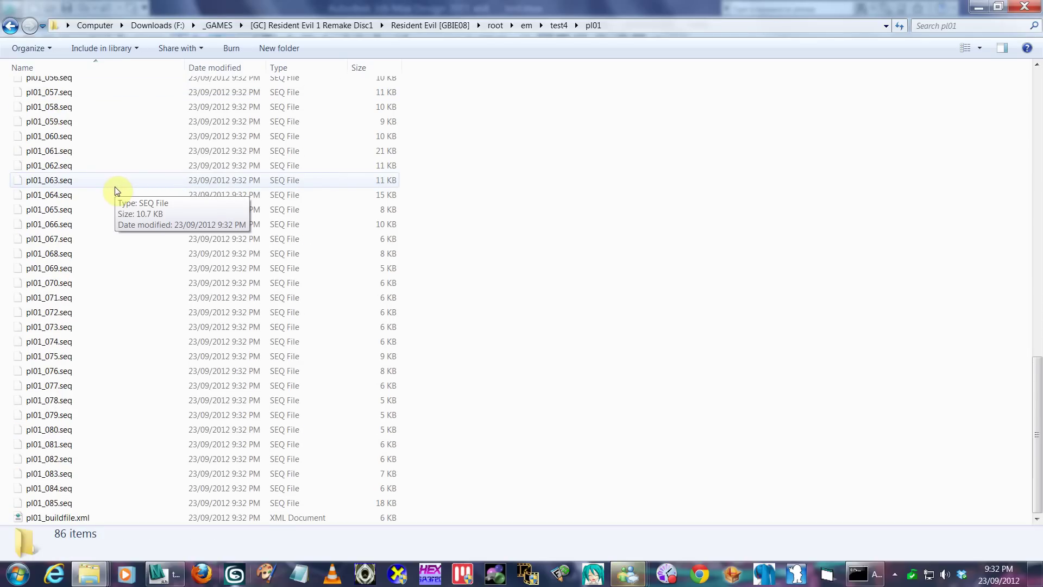
scroll(116, 190, "up", 18)
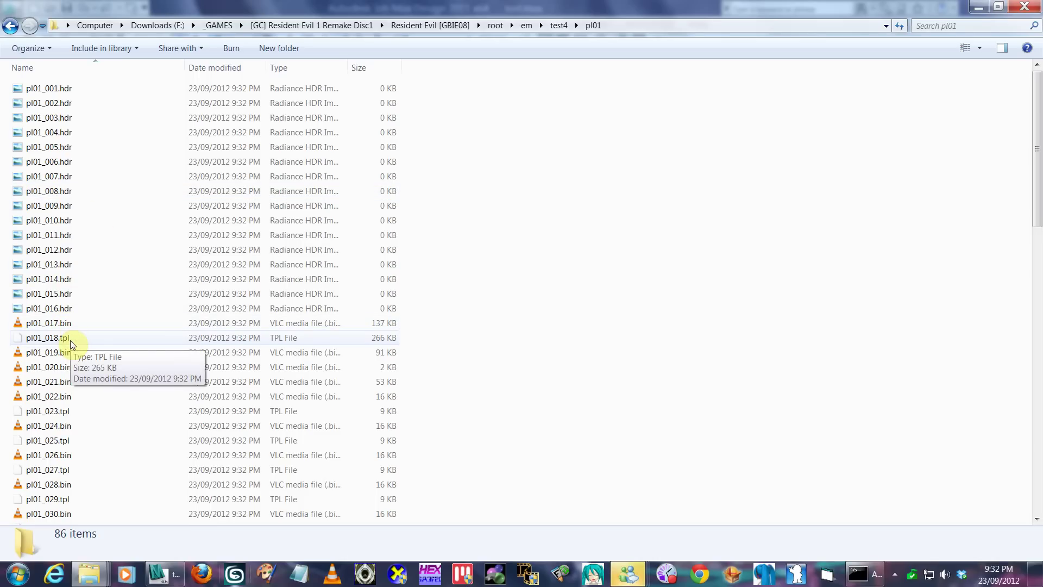
left_click(290, 53)
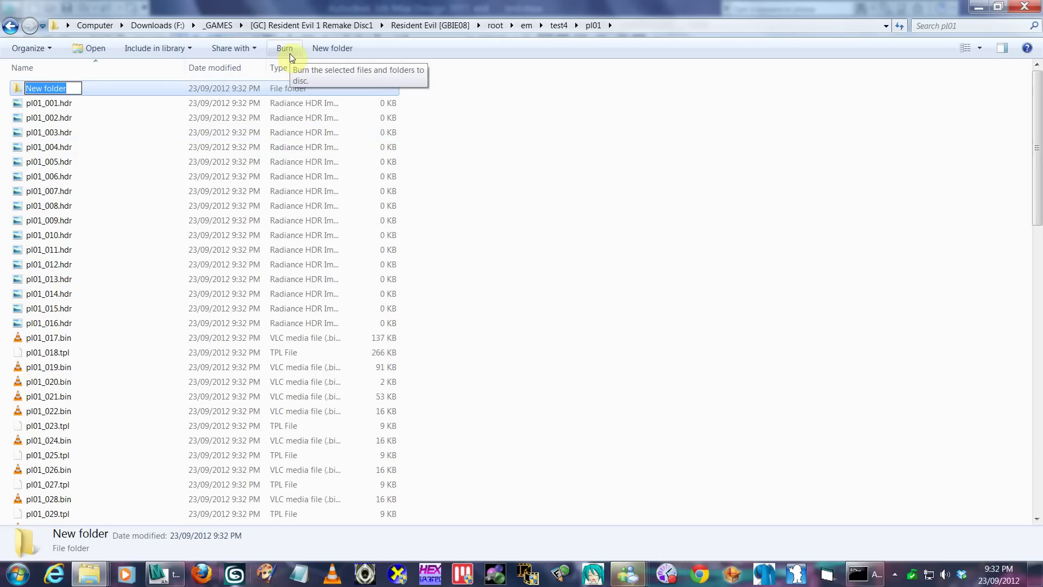
type("te")
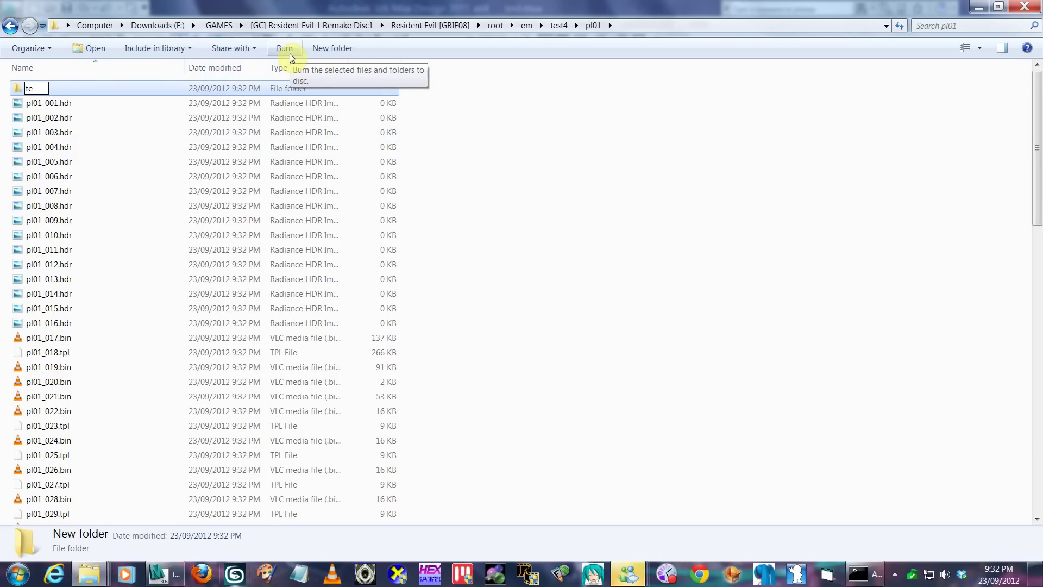
type("x")
key("Return")
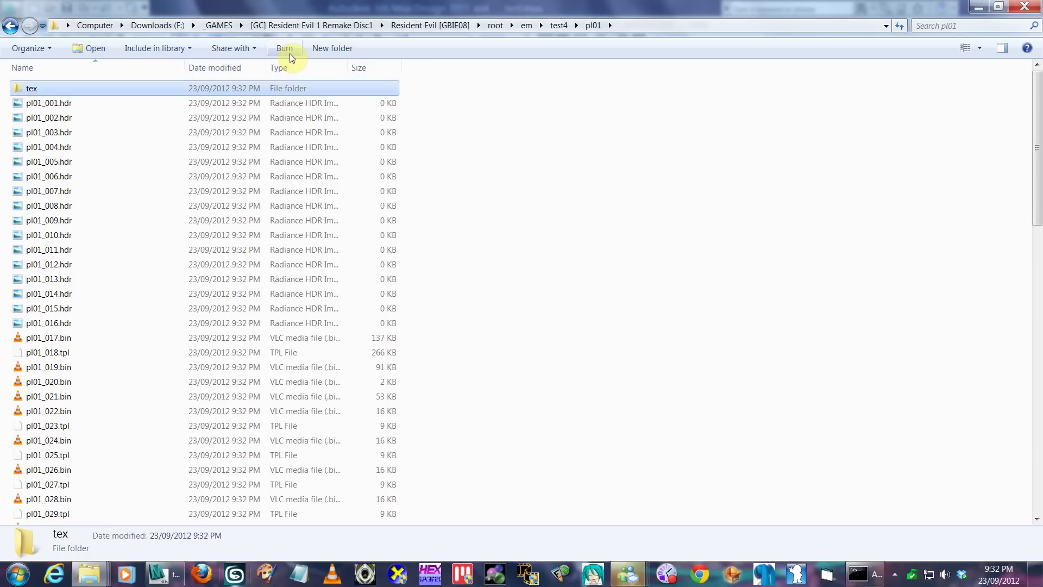
key("Return")
key("BackSpace")
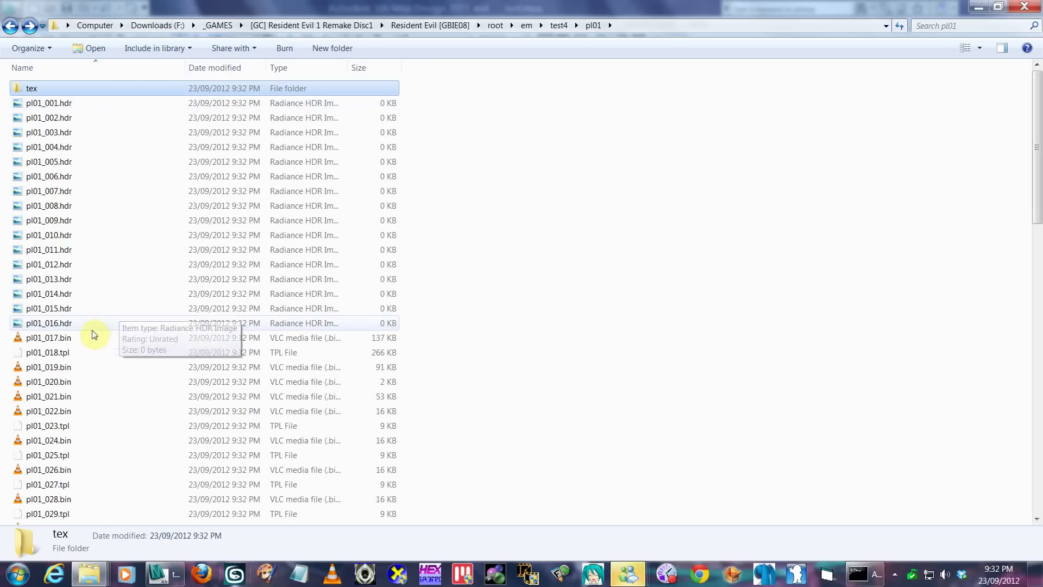
- Copy pl01_018.tpl into the tex folder
left_click(63, 352)
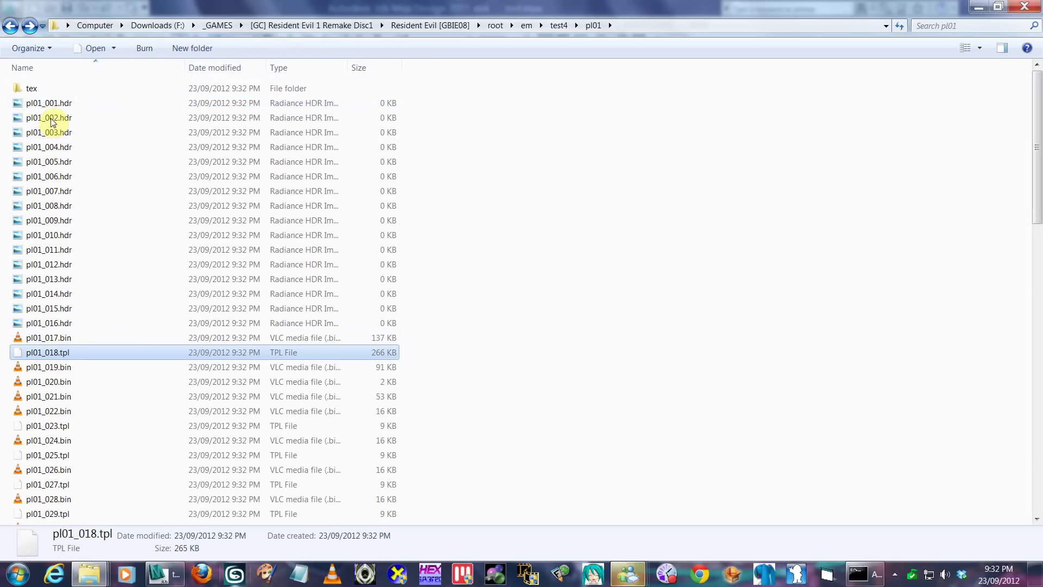
right_click(62, 353)
right_click_drag(62, 353, 35, 97)
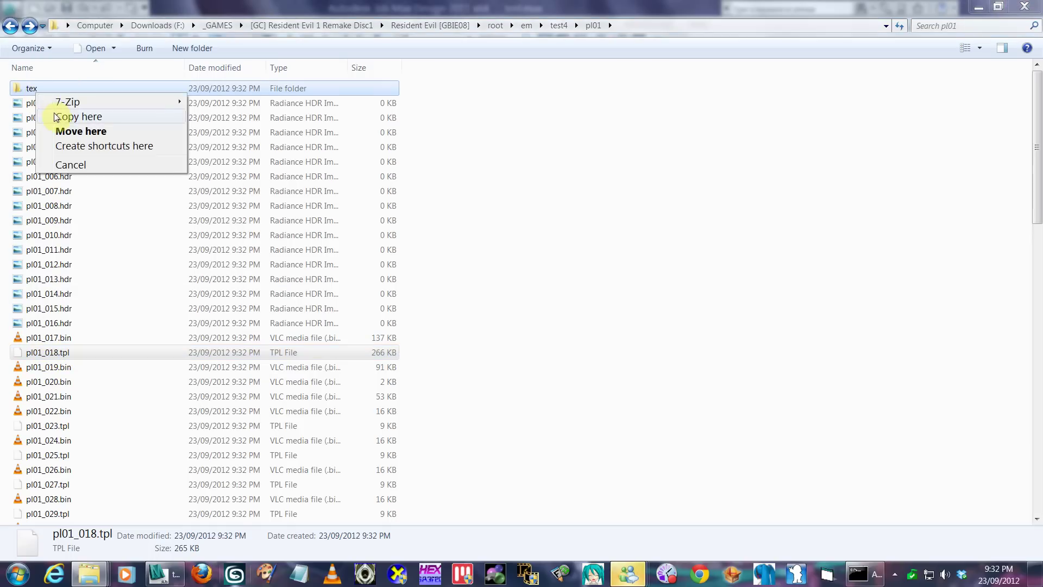
left_click(54, 117)
key("alt+Right")
key("alt+Left")
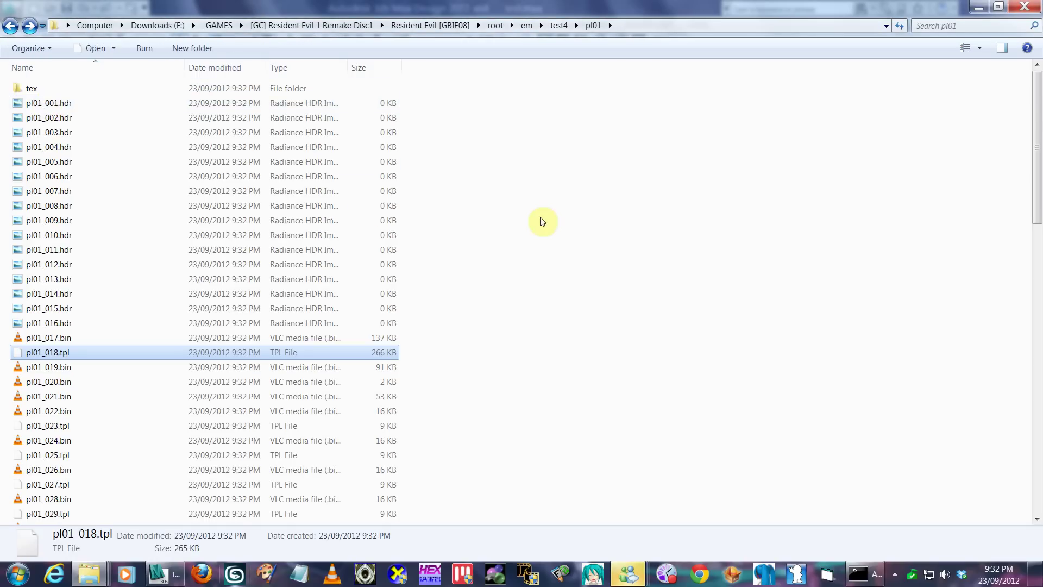
- Examine the unpacked .bin model files and .tpl texture files from pl01_017 onward, comparing their order and sizes
left_click(542, 220)
left_click(63, 353)
scroll(345, 310, "down", 4)
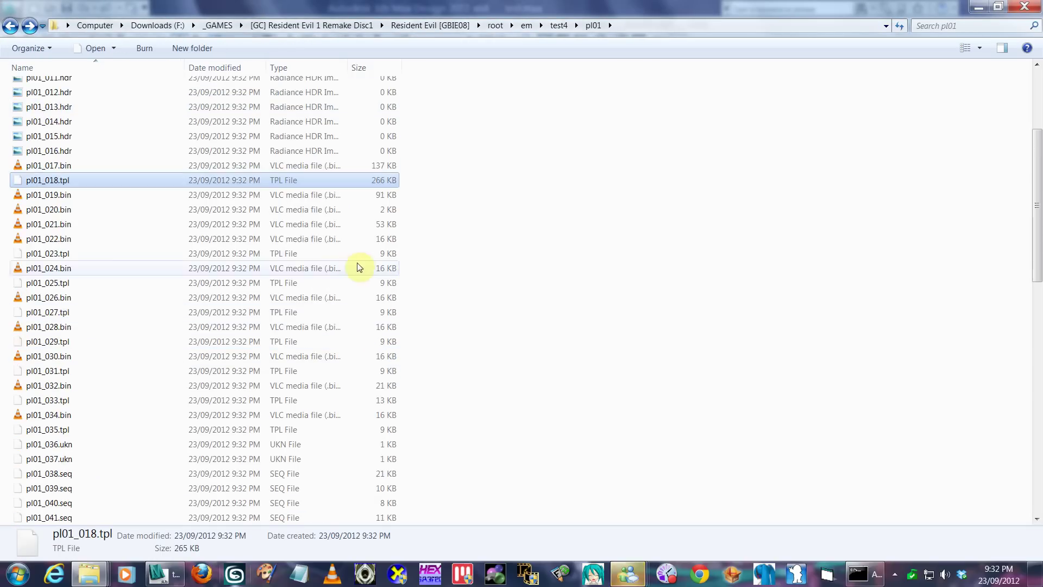
scroll(356, 265, "up", 2)
left_click_drag(409, 245, 98, 492)
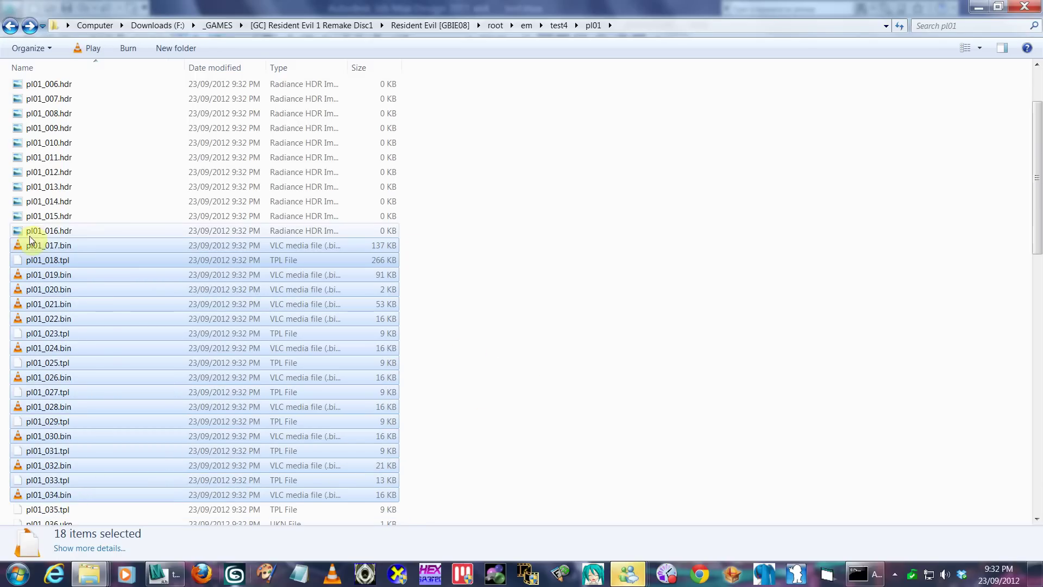
left_click(489, 256)
left_click(77, 246)
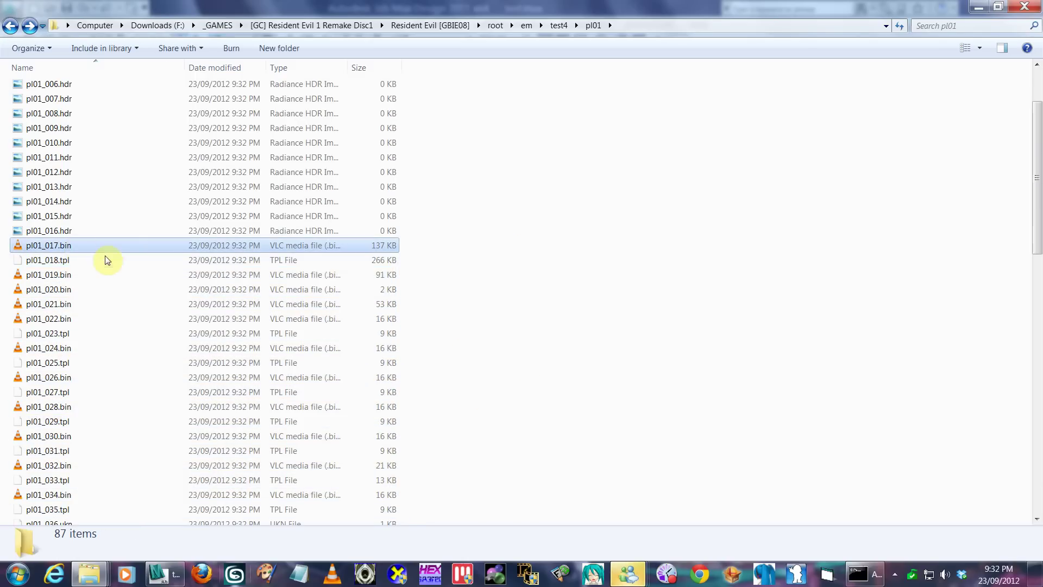
left_click(52, 278)
left_click(51, 319)
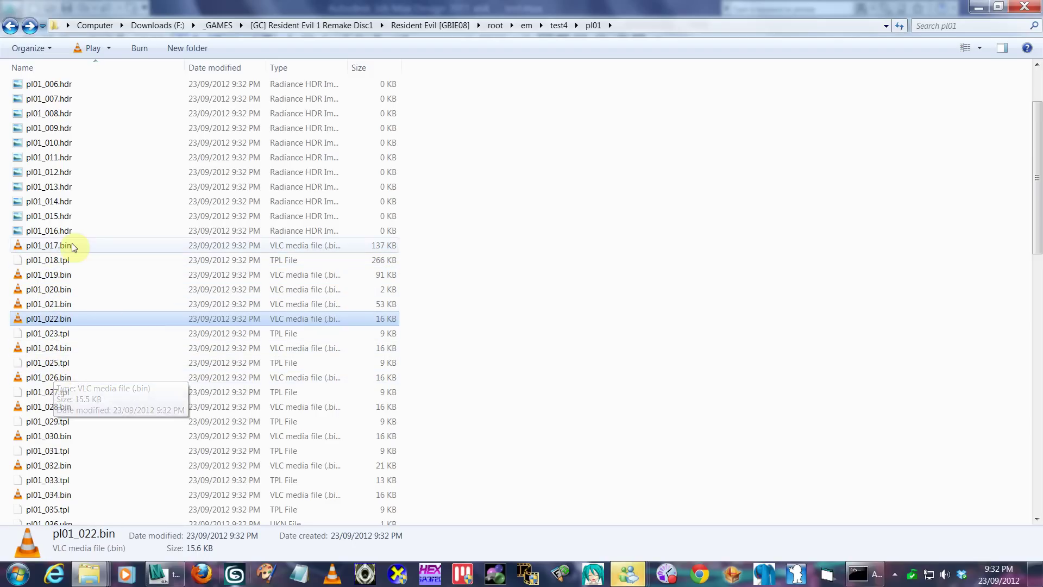
left_click(63, 247)
left_click(62, 275)
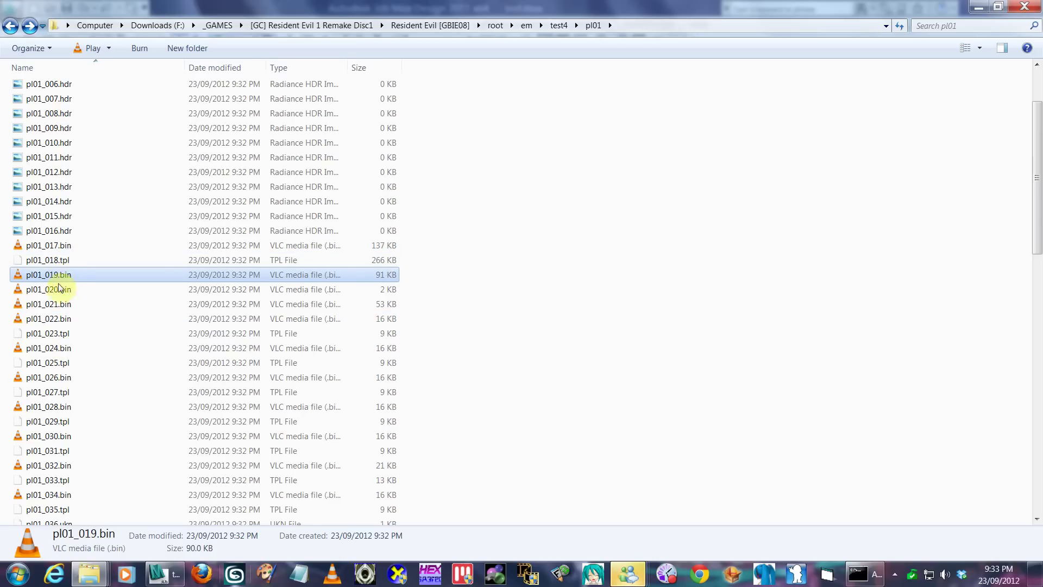
left_click(72, 259)
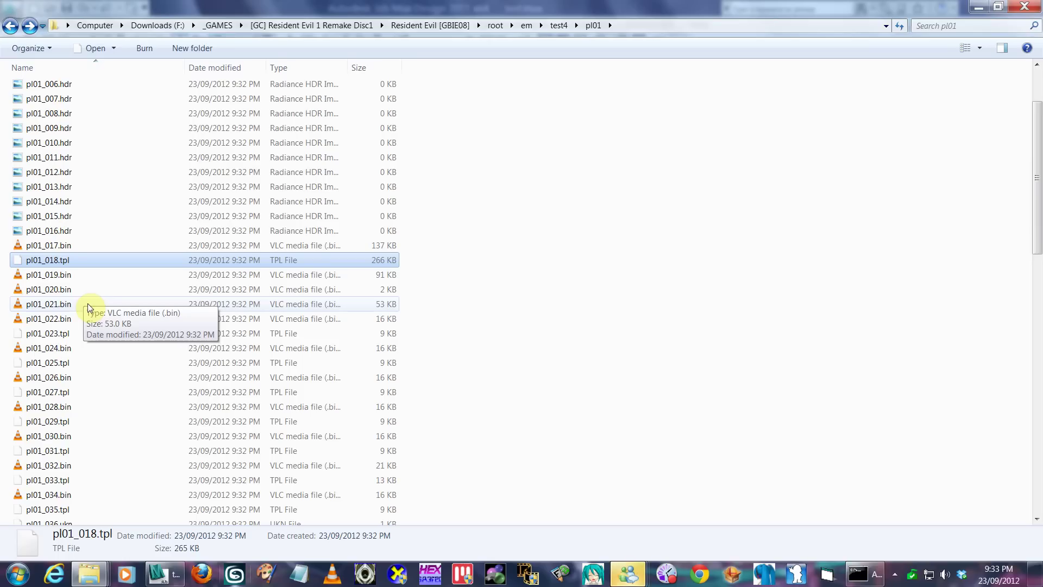
left_click(105, 263)
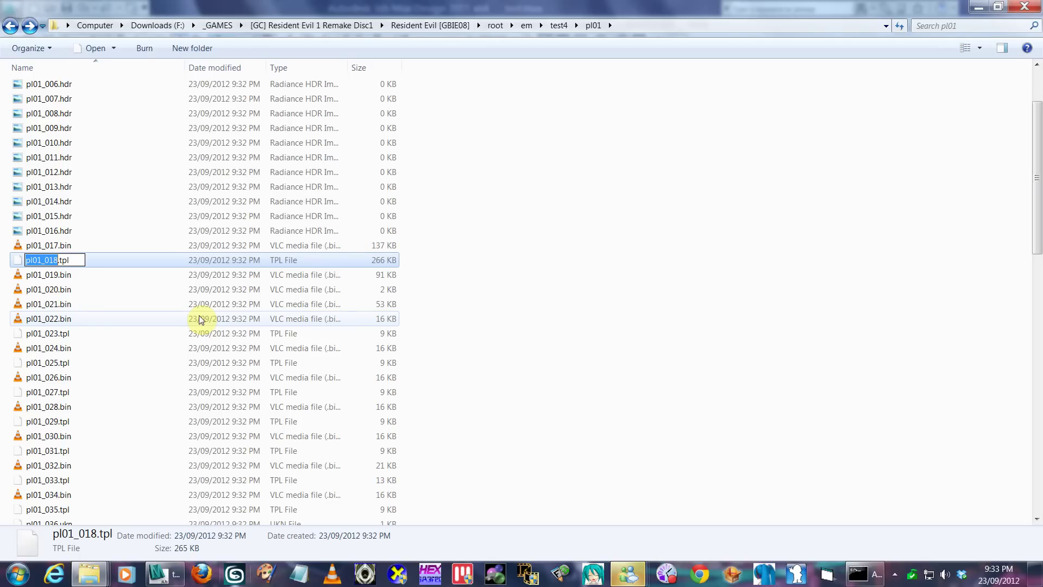
left_click(95, 248)
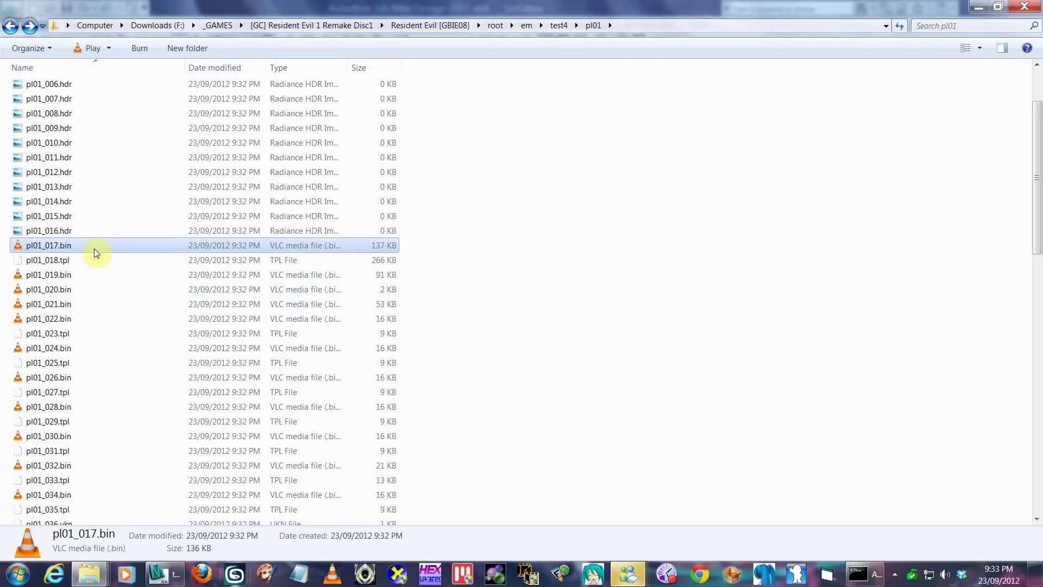
left_click(114, 257)
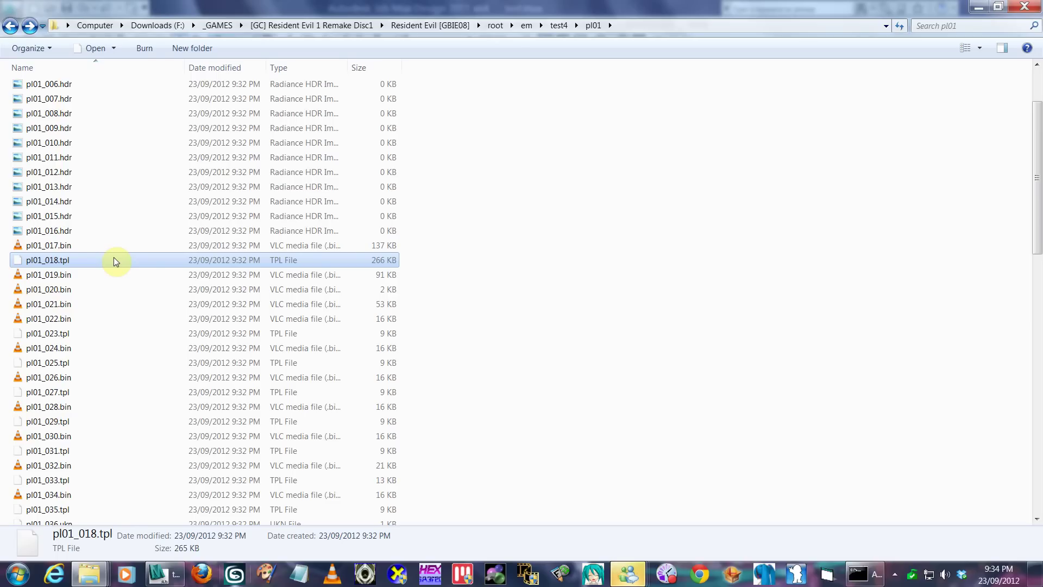
- Switch to 3ds Max and import pl01_017.bin from the pl01 folder with the RE1 Model Tool
key("alt+Tab")
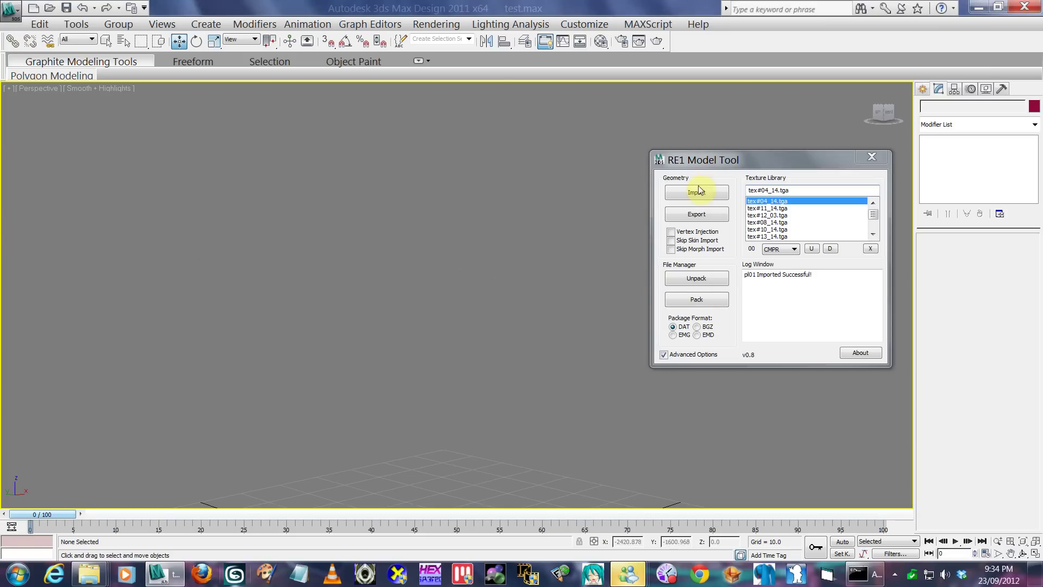
left_click(697, 192)
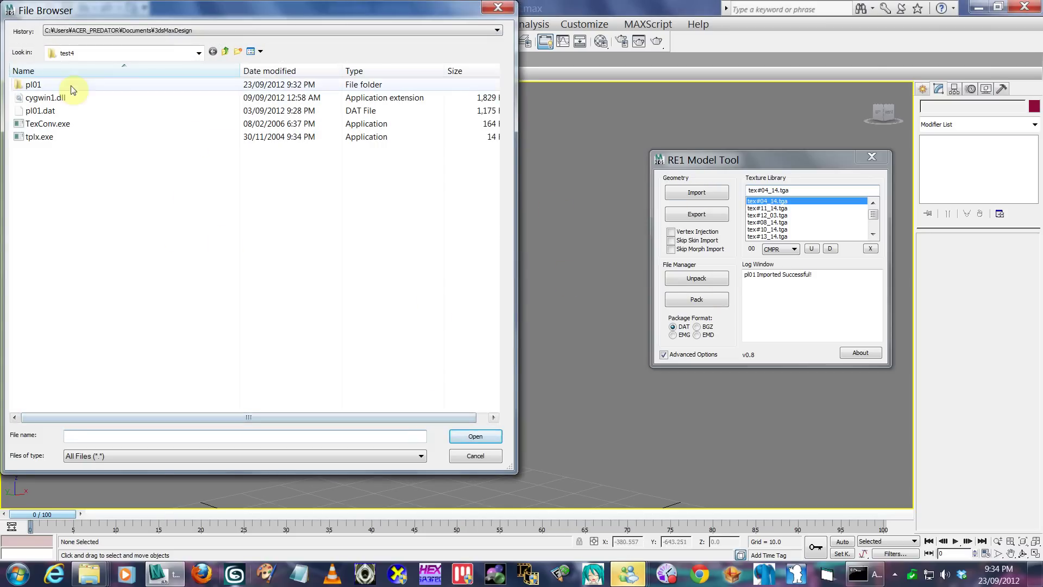
double_click(89, 85)
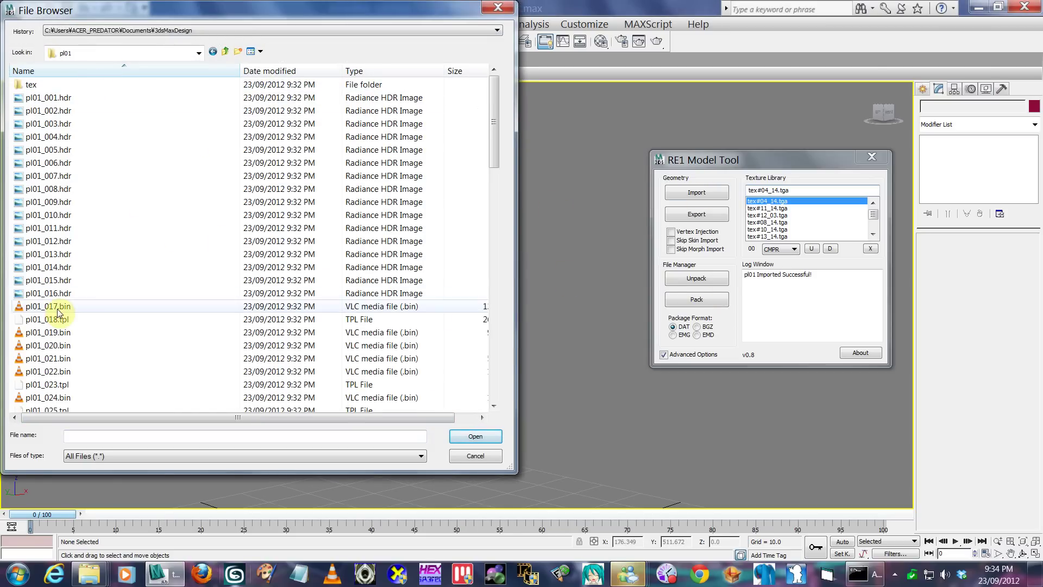
double_click(54, 307)
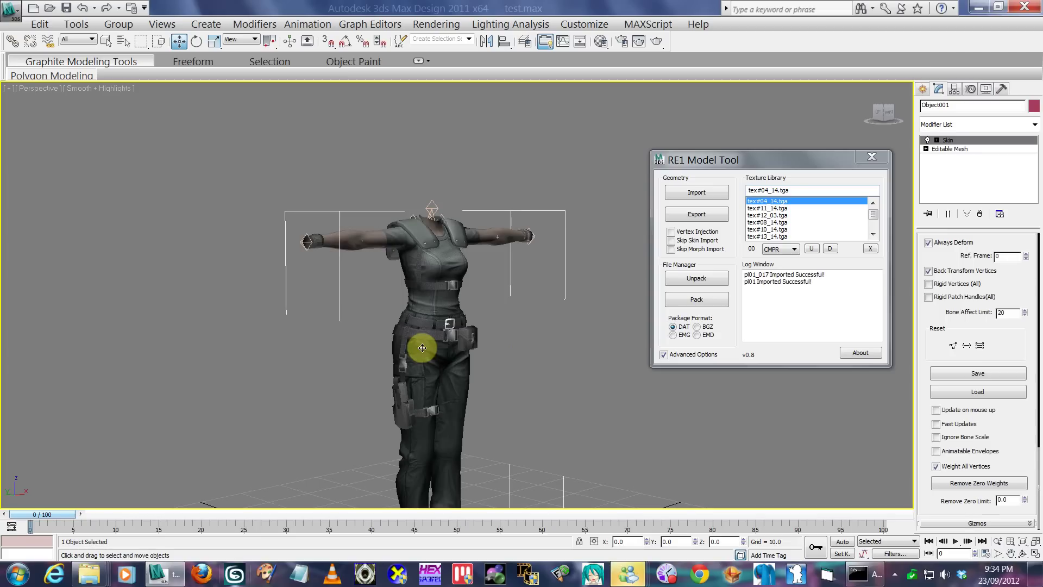
middle_click_drag(422, 347, 389, 348, "alt")
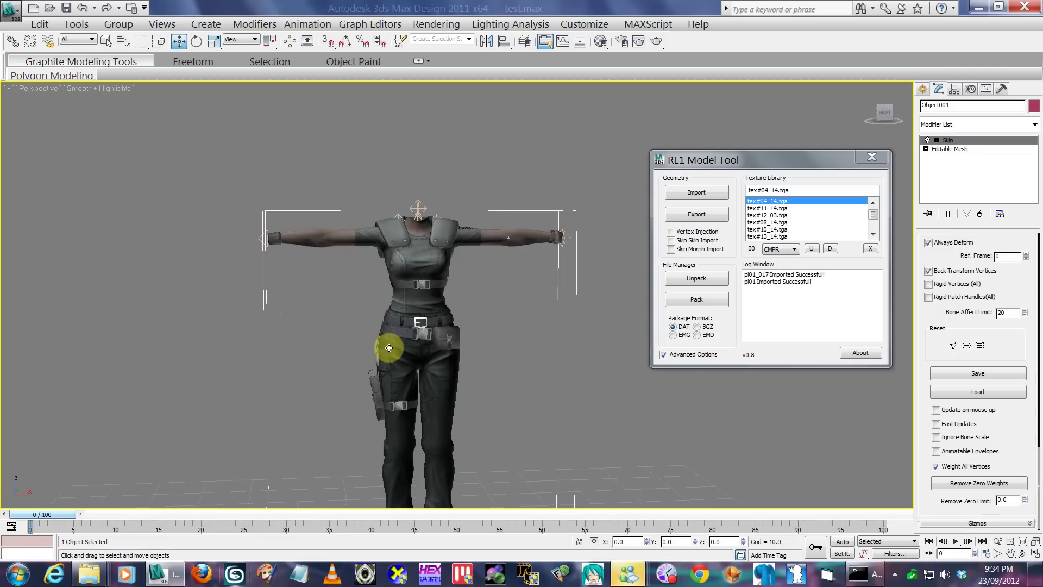
scroll(389, 348, "up", 3)
- Activate the Rotate tool and display the imported body model in wireframe
left_click(196, 41)
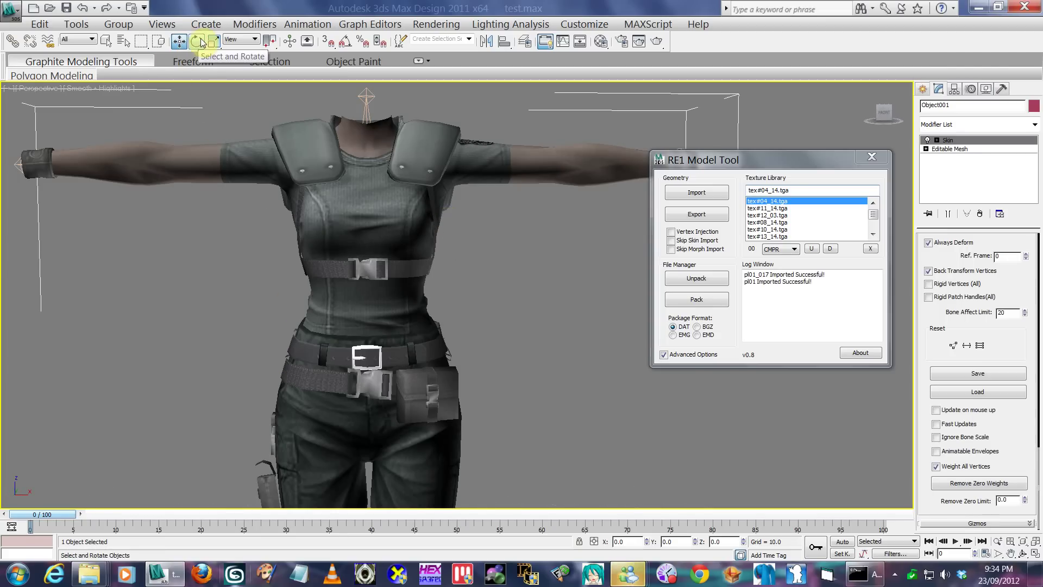
middle_click_drag(375, 293, 375, 323)
key("F3")
left_click(474, 210)
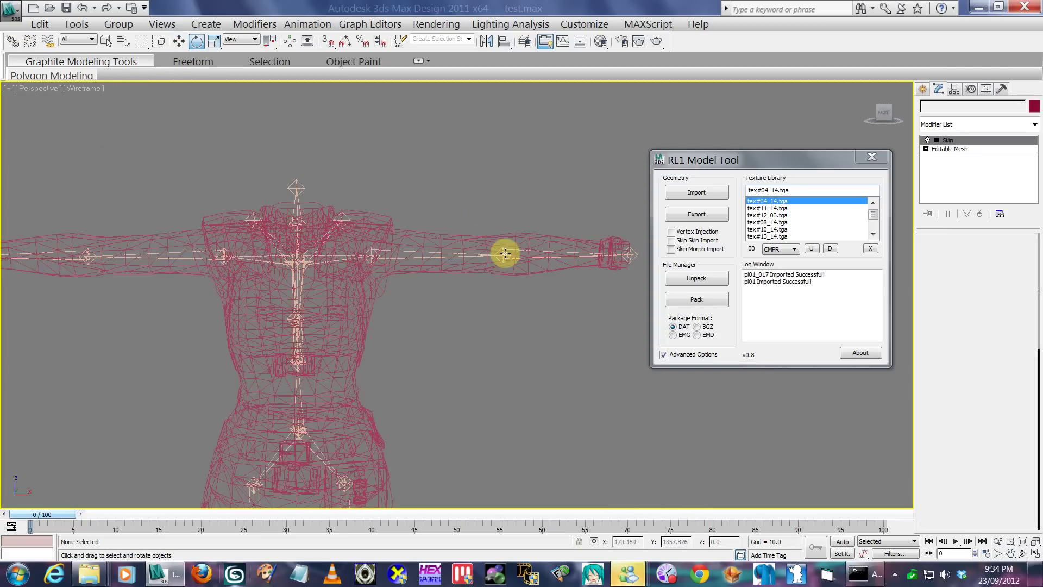
left_click(493, 253)
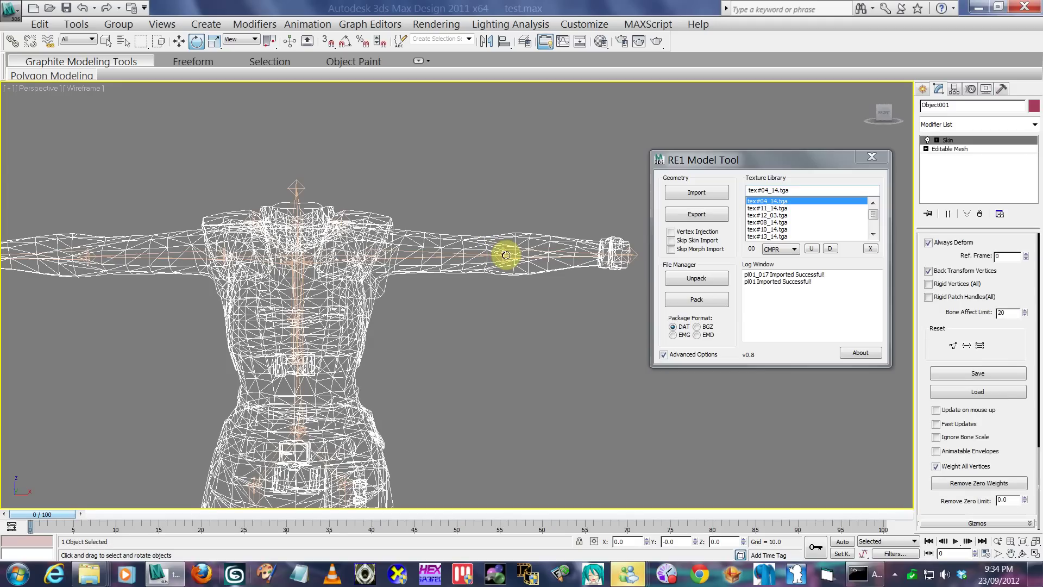
- Restrict selection to Helpers and try rotating the bones of the character's left arm to test the skinning
left_click(91, 39)
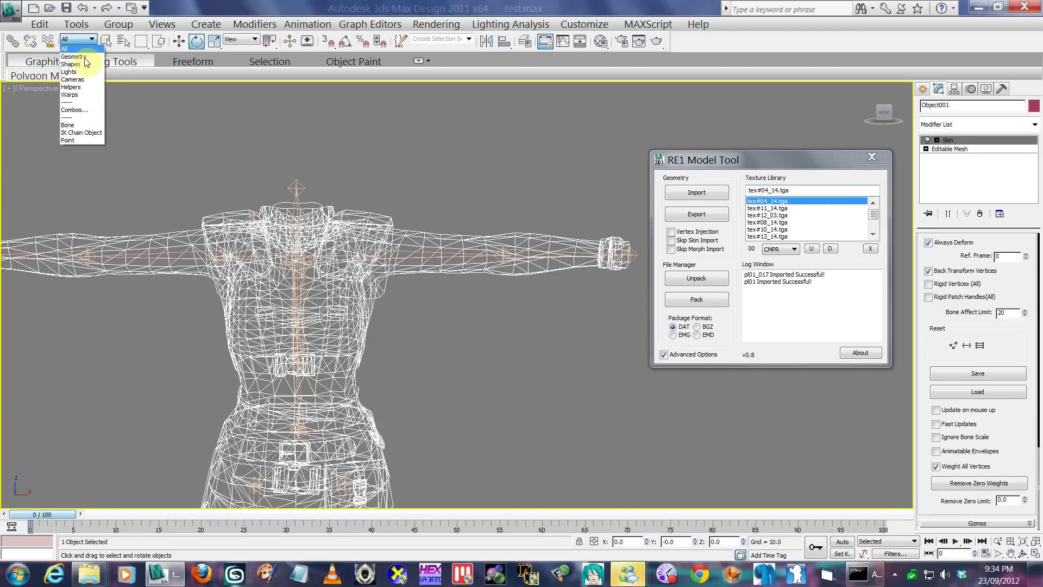
left_click(71, 87)
left_click(535, 244)
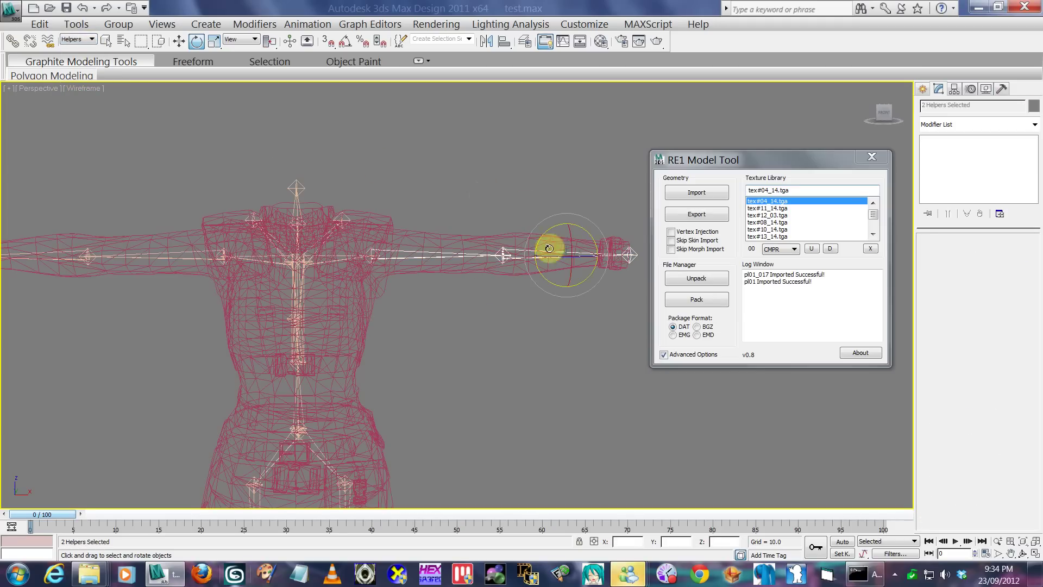
left_click(498, 248)
left_click_drag(520, 228, 555, 313)
right_click(555, 313)
left_click_drag(484, 249, 369, 253)
left_click(440, 161)
middle_click_drag(440, 161, 423, 267, "alt")
- Unhide all objects and set the selection filter back to All
right_click(504, 324)
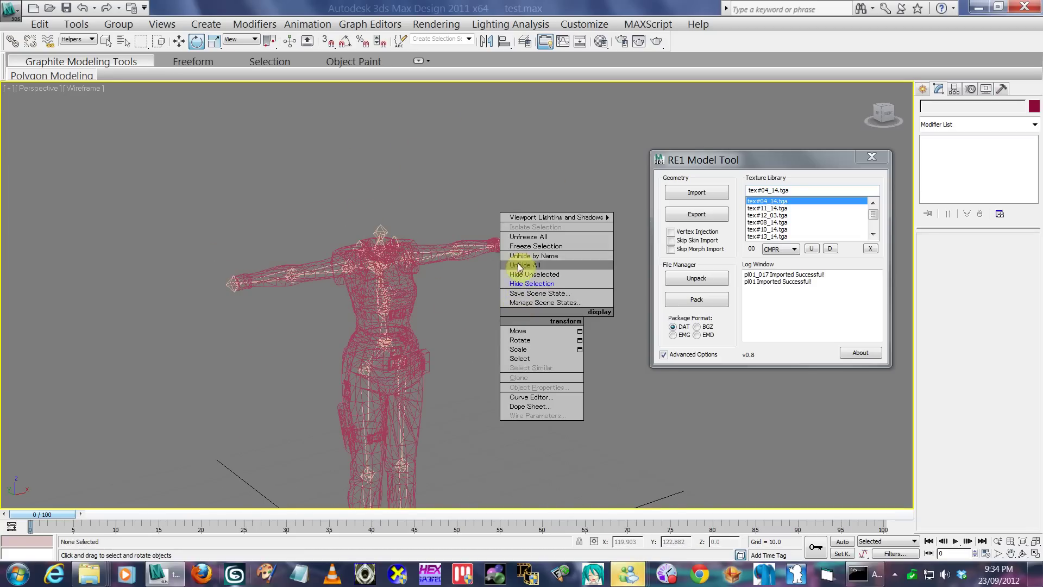
left_click(513, 263)
left_click(73, 40)
left_click(72, 46)
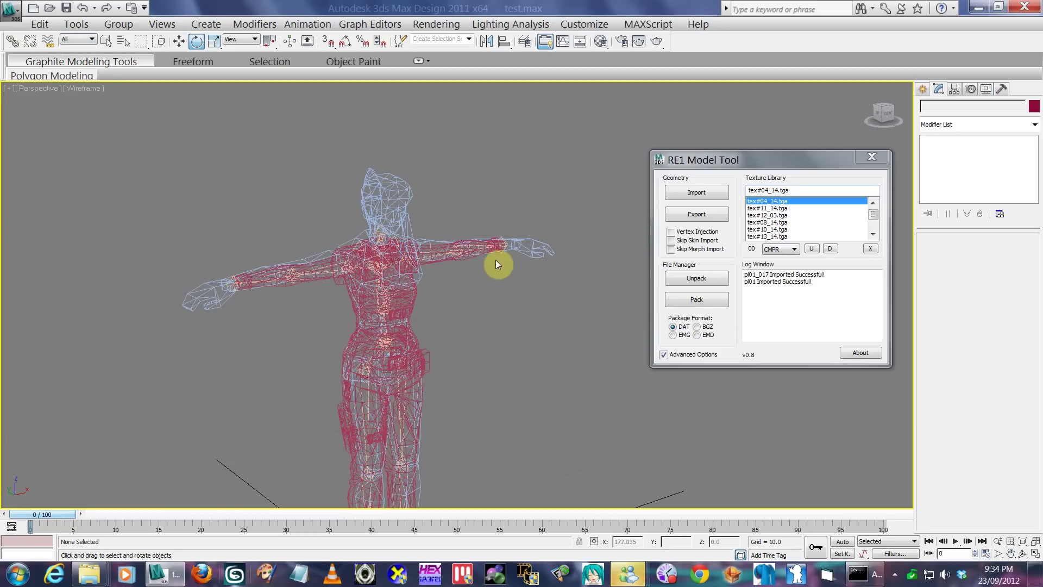
- Copy the Skin modifier from the imported body mesh Object001 and paste it onto the old character's Frame mesh
left_click(460, 246)
scroll(460, 288, "down", 5)
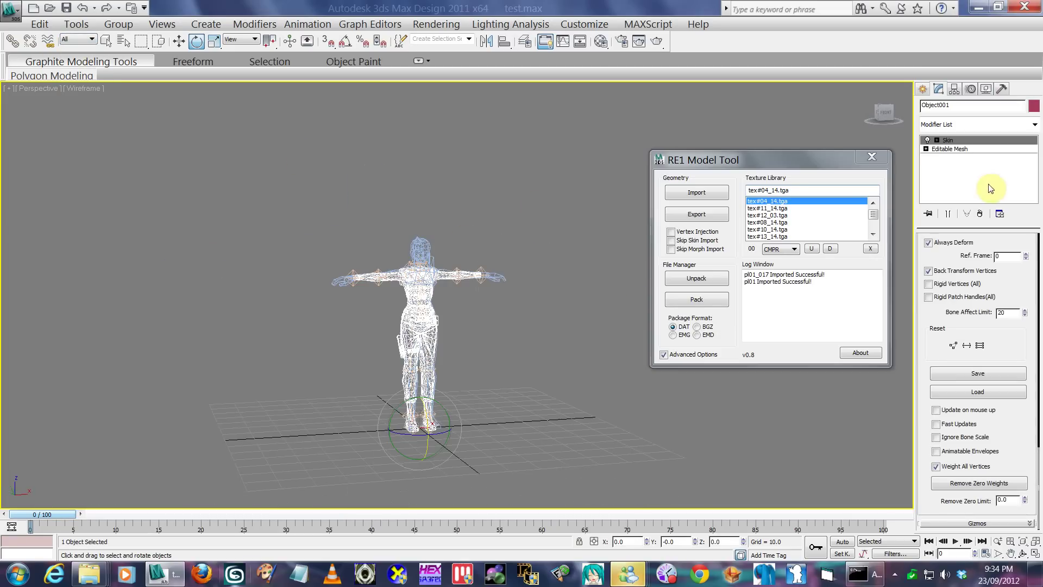
right_click(988, 140)
left_click(876, 195)
scroll(612, 270, "up", 8)
left_click(433, 233)
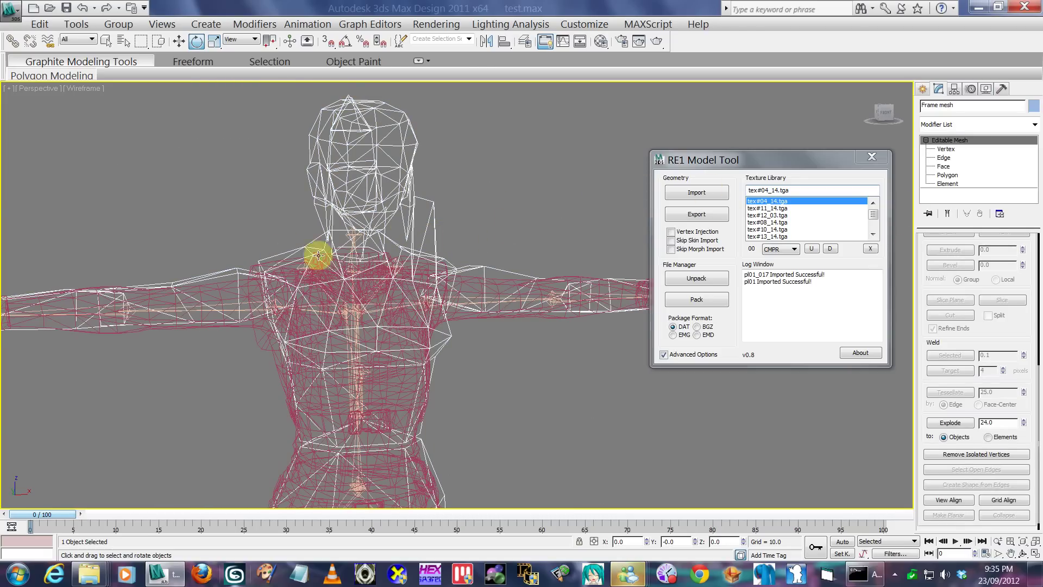
right_click(954, 140)
left_click(934, 149)
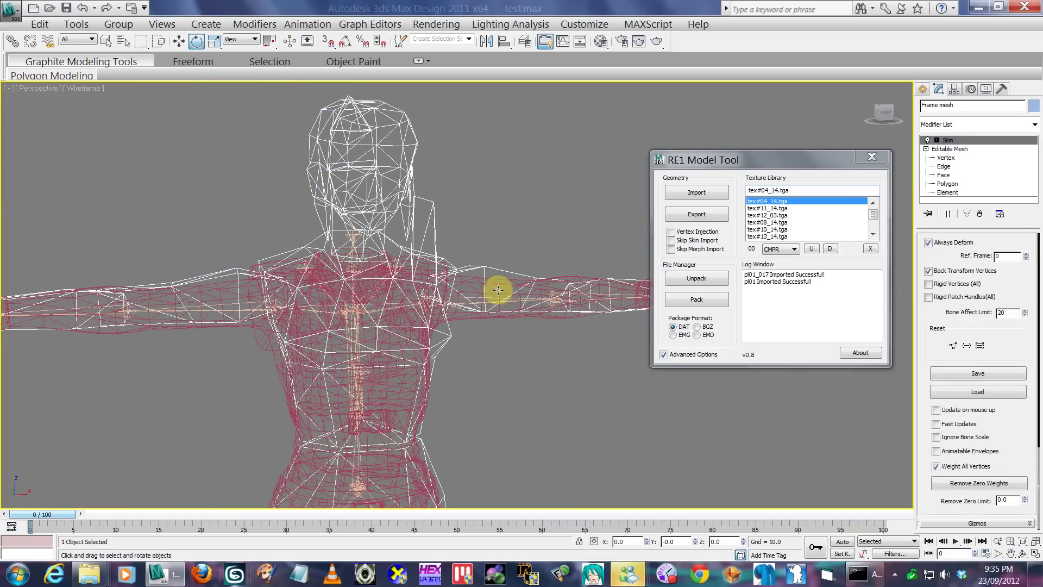
- Move the time slider to frame 6 and turn on Auto Key
scroll(413, 326, "down", 4)
left_click_drag(42, 514, 91, 514)
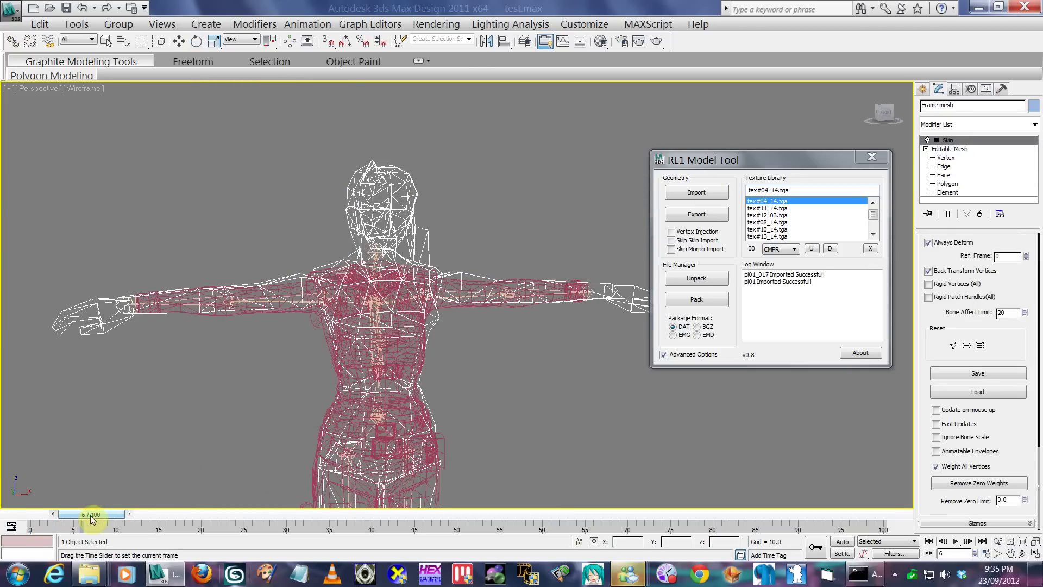
left_click(843, 542)
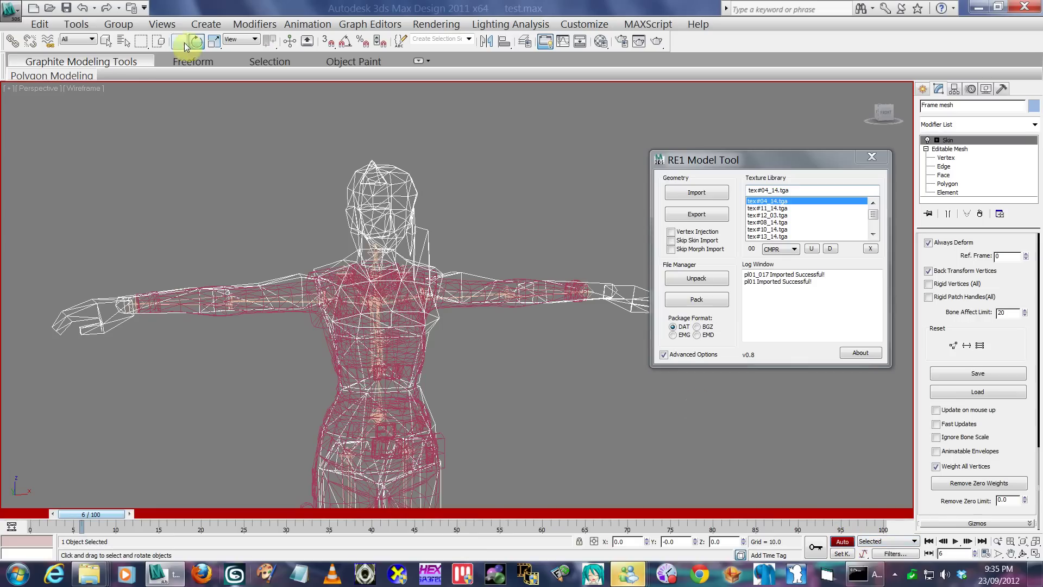
- Restrict selection to Helpers and rotate the character's left forearm and upper-arm bones to pose the arm downward at frame 6
left_click(81, 39)
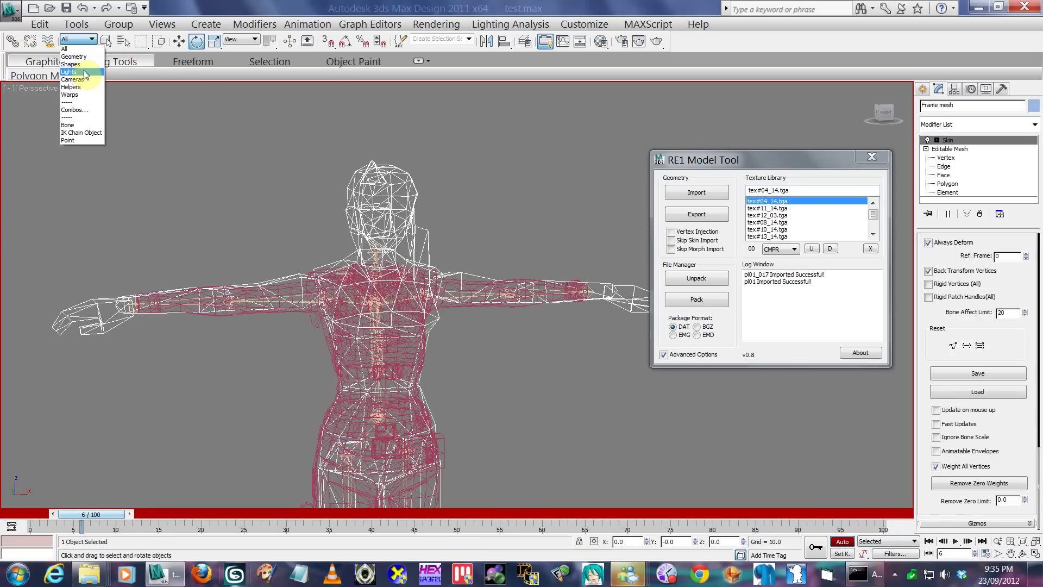
left_click(71, 87)
left_click(524, 295)
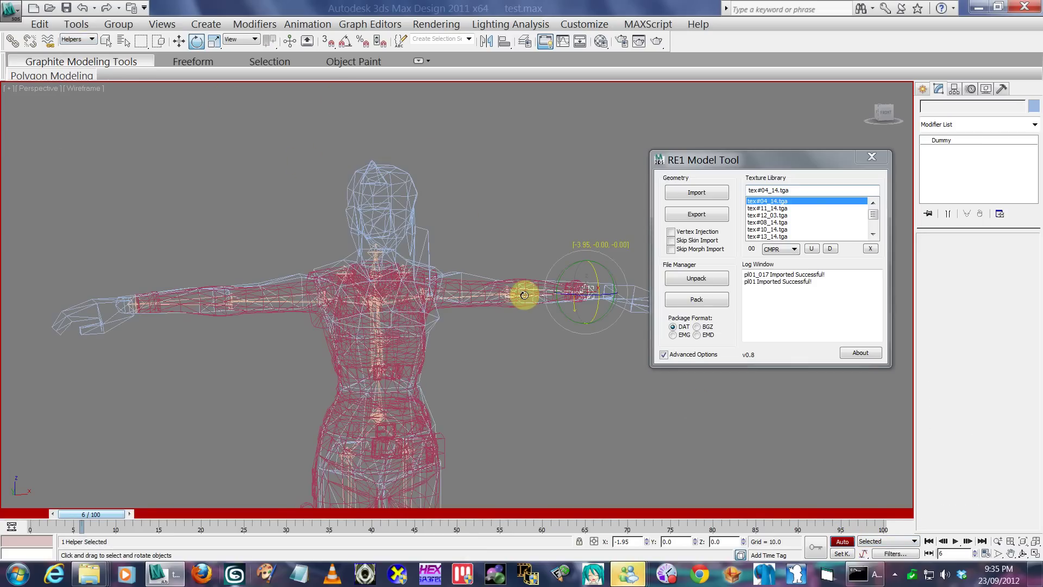
left_click(518, 295, "ctrl")
left_click_drag(533, 275, 472, 233)
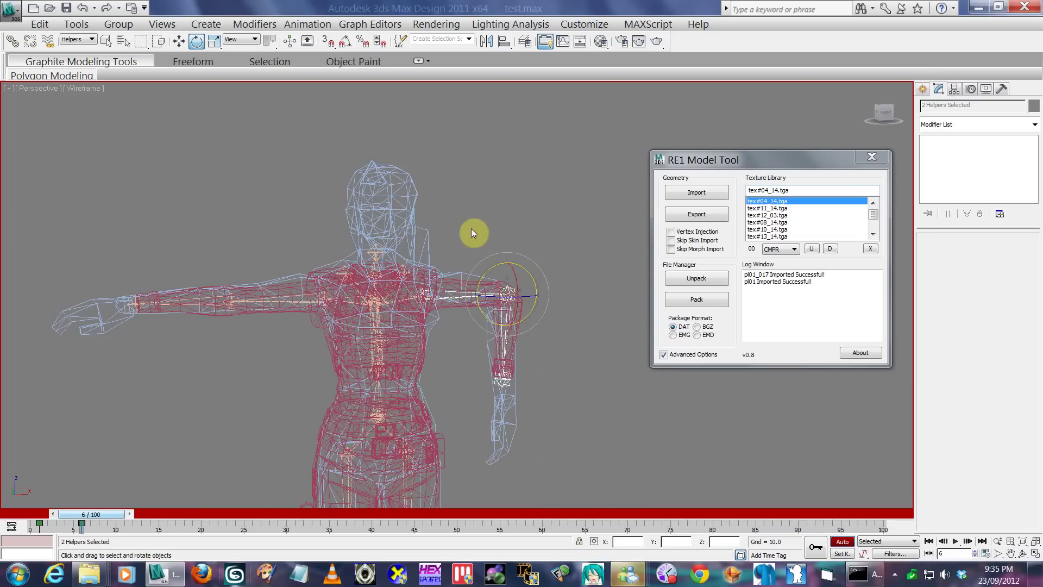
left_click(426, 309, "ctrl")
left_click_drag(442, 275, 456, 233)
- Rotate the bone at the base of the head to test the head's skinning, and deselect it
left_click(379, 252)
left_click_drag(380, 251, 372, 231)
left_click(422, 190)
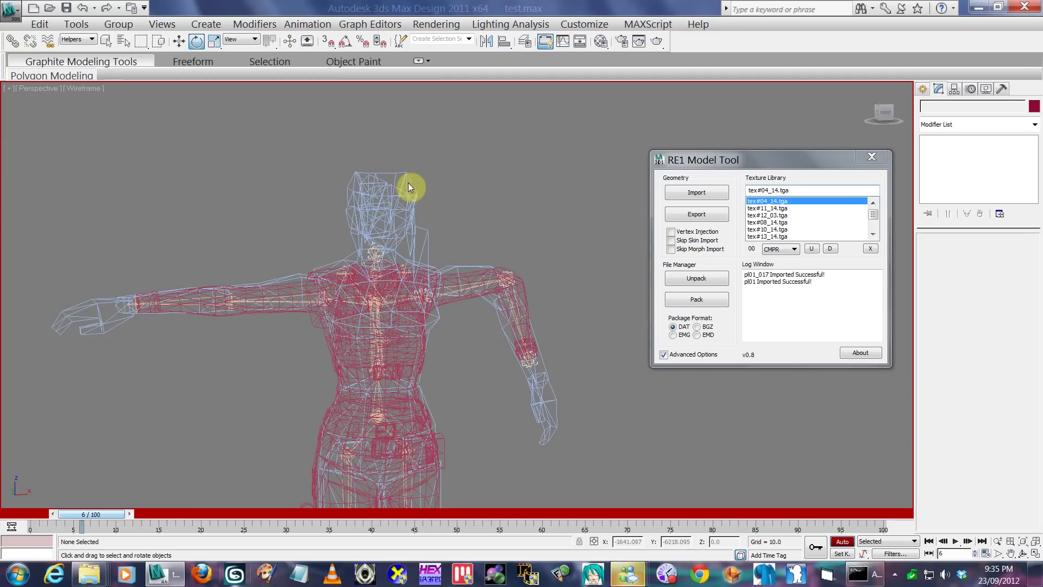
- Set the selection filter back to All and select the Frame mesh
left_click(81, 41)
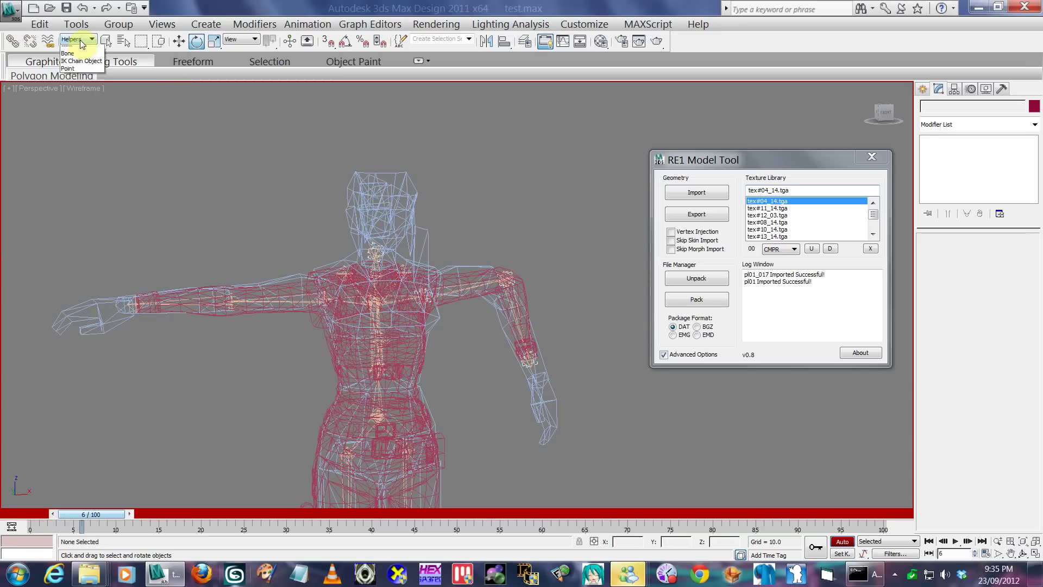
left_click(76, 50)
left_click(363, 197)
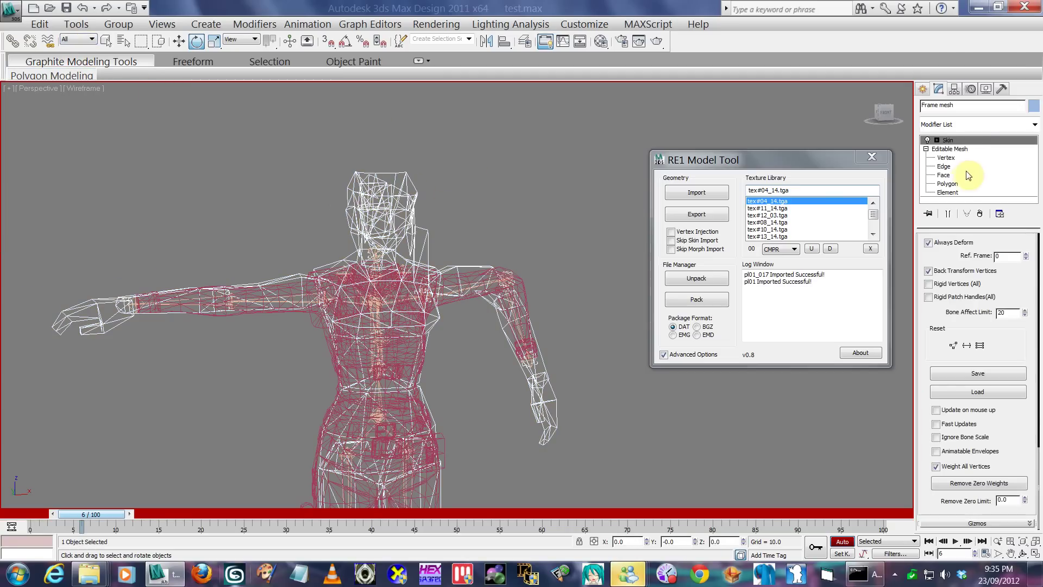
- Start editing the envelopes of the Frame mesh's Skin modifier, open the Weight Tool and enable vertex selection
left_click(966, 140)
scroll(951, 380, "up", 10)
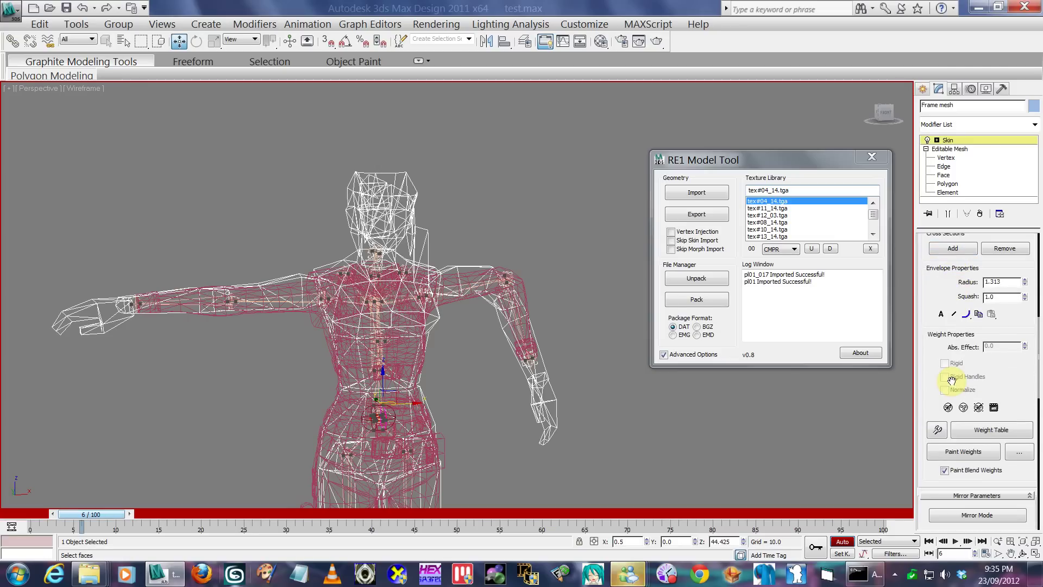
left_click(937, 429)
scroll(1004, 337, "up", 10)
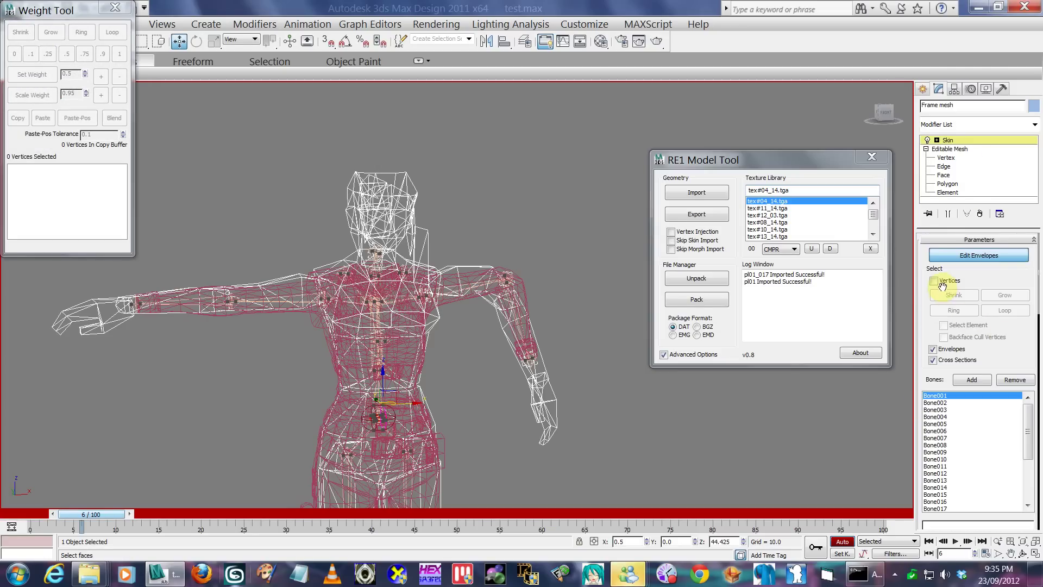
left_click(941, 283)
- Select the head bone Bone005 and the head's vertices, grow the vertex selection and set its weight to 1
scroll(407, 191, "up", 5)
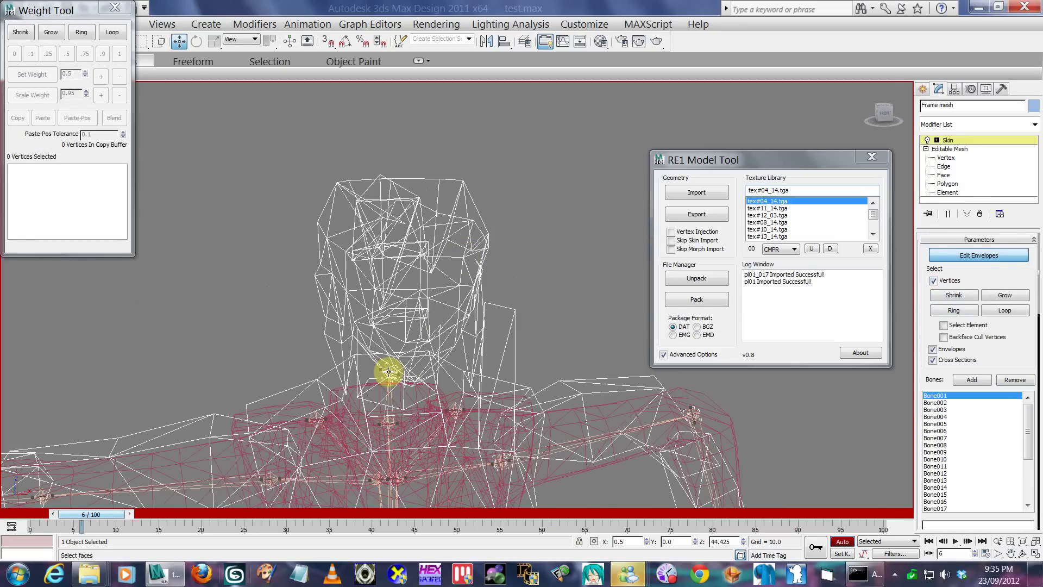
left_click(389, 372)
middle_click_drag(451, 350, 520, 151, "alt")
left_click_drag(532, 118, 214, 265)
left_click(54, 34)
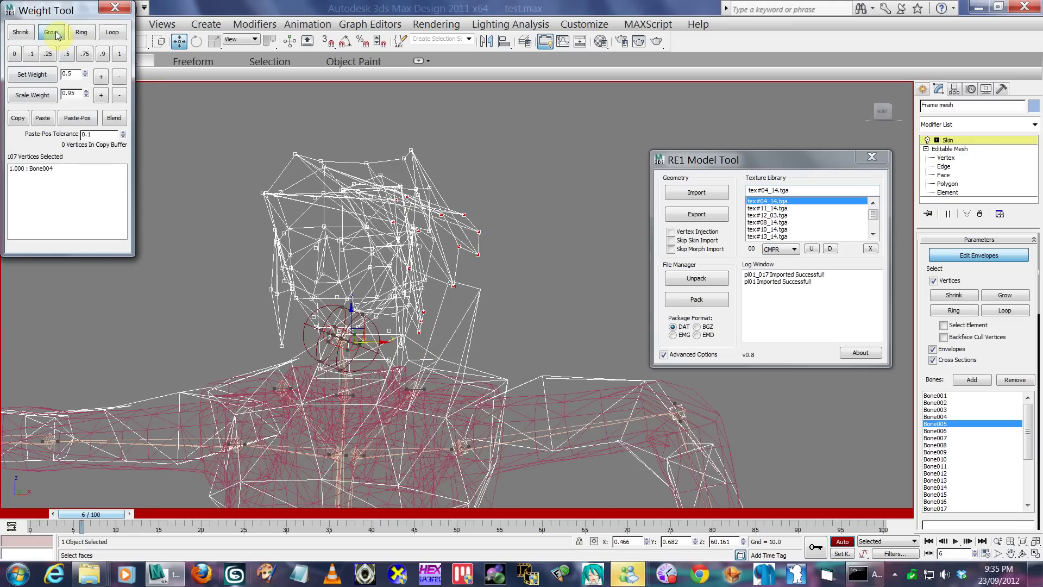
left_click(120, 53)
- Display the viewport shaded and leave the Skin modifier's envelope editing
middle_click_drag(300, 198, 349, 204, "alt")
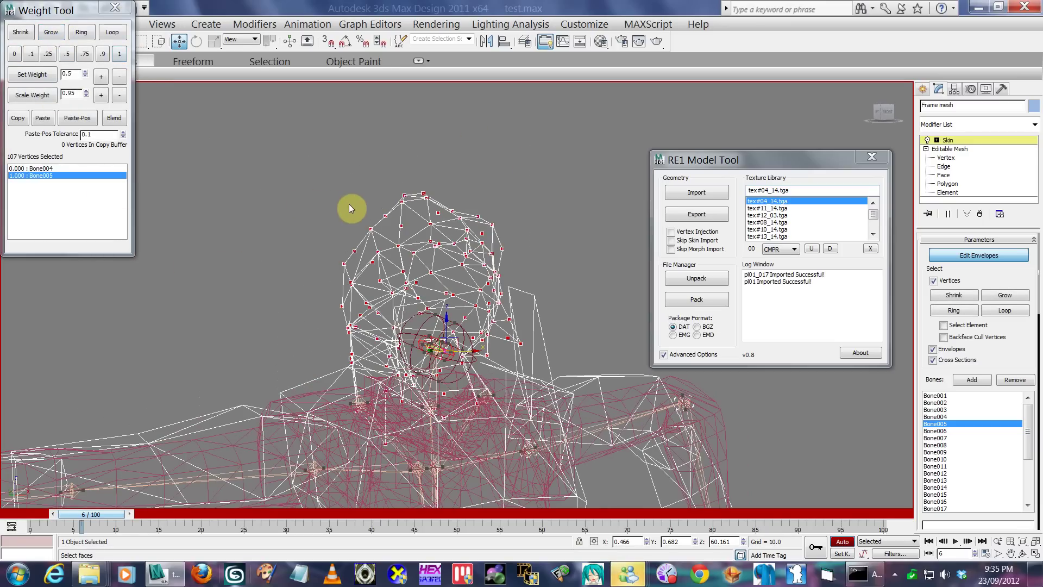
key("F3")
left_click(948, 140)
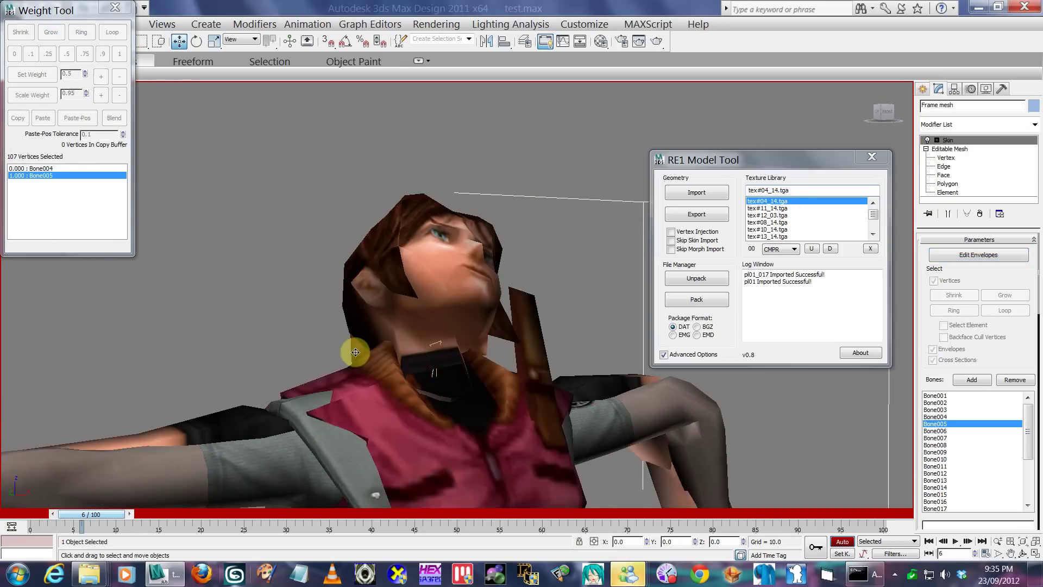
- Turn off Auto Key and return the time slider to frame 0
scroll(380, 343, "down", 3)
scroll(416, 331, "down", 4)
middle_click_drag(416, 331, 489, 310, "alt")
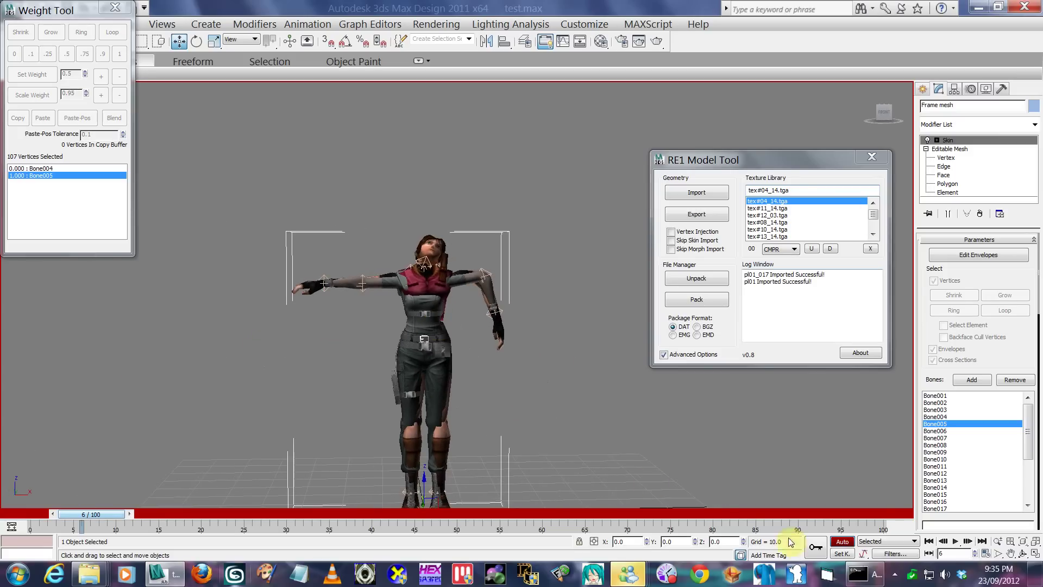
left_click(842, 541)
left_click_drag(91, 514, 13, 516)
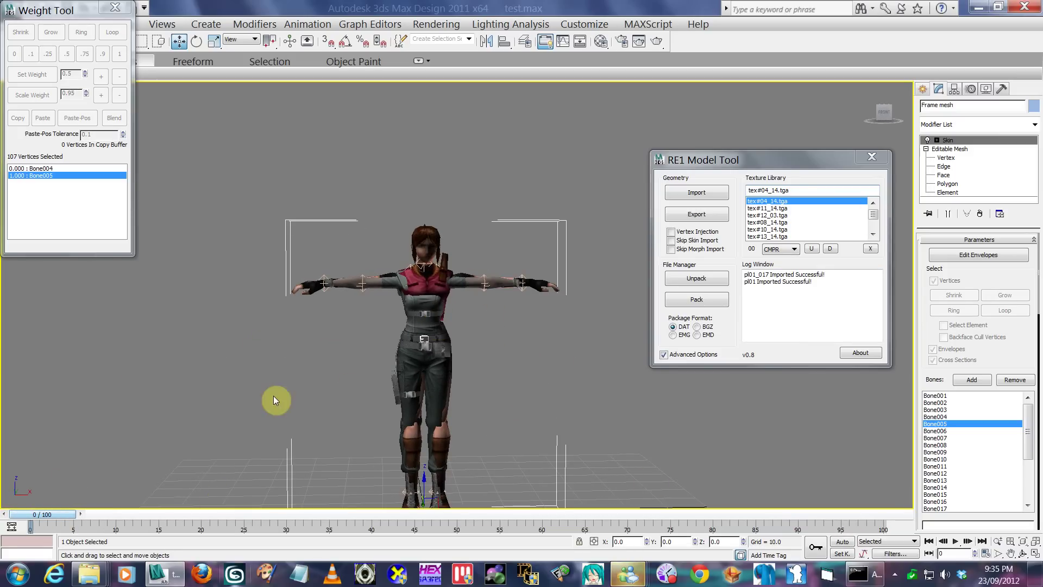
- Delete the imported body mesh Object001 so only the replacement character remains
left_click(303, 359)
middle_click_drag(303, 360, 457, 321, "alt")
left_click(427, 350)
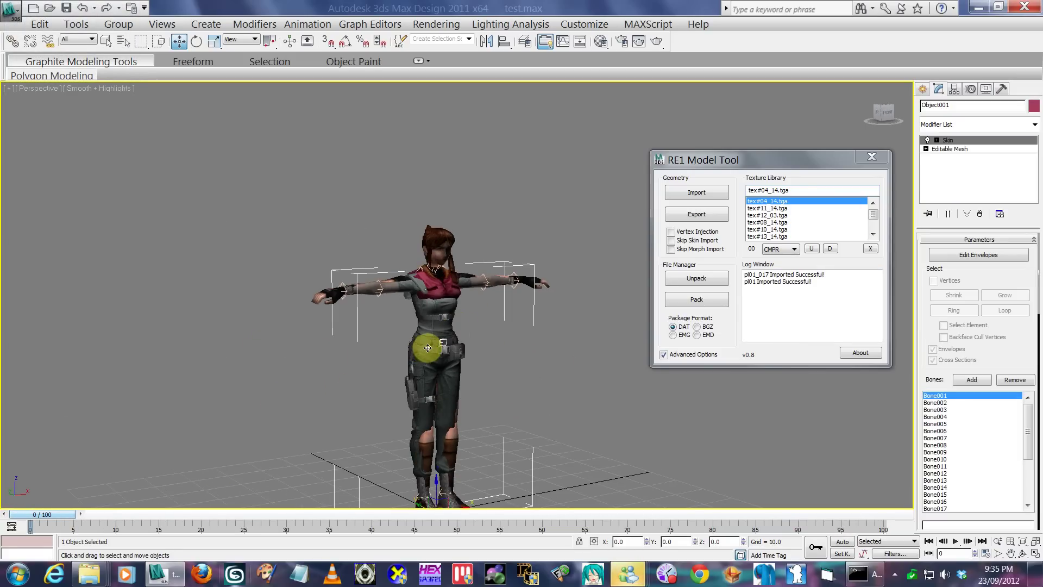
left_click(453, 320)
scroll(471, 345, "up", 6)
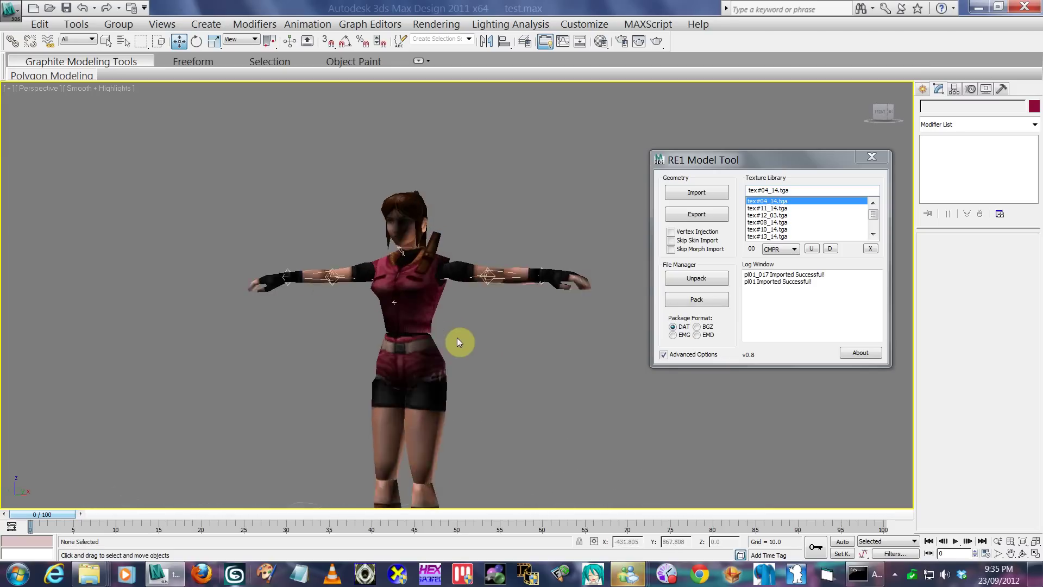
middle_click_drag(449, 323, 544, 304, "alt")
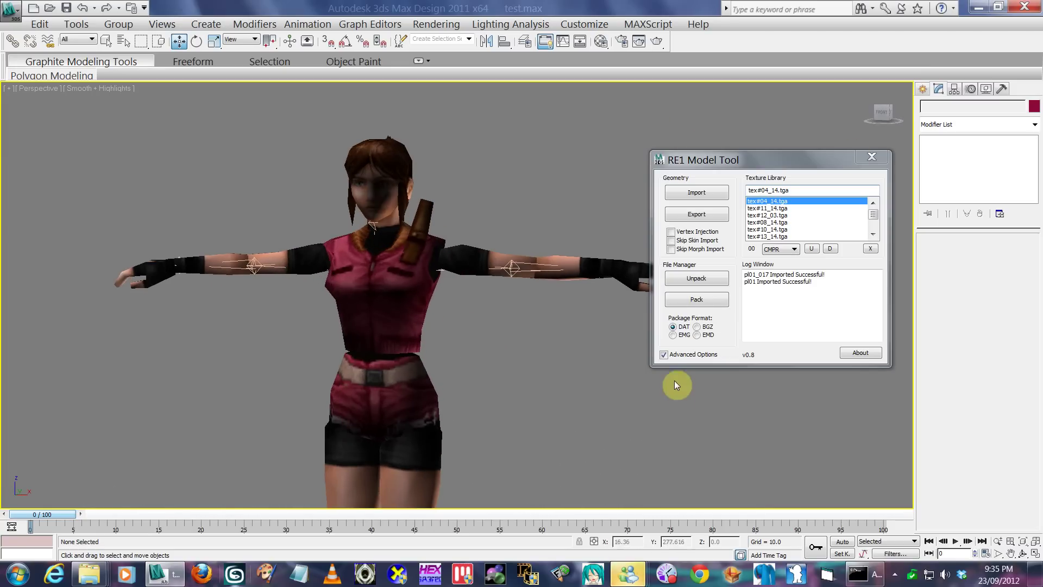
left_click(664, 354)
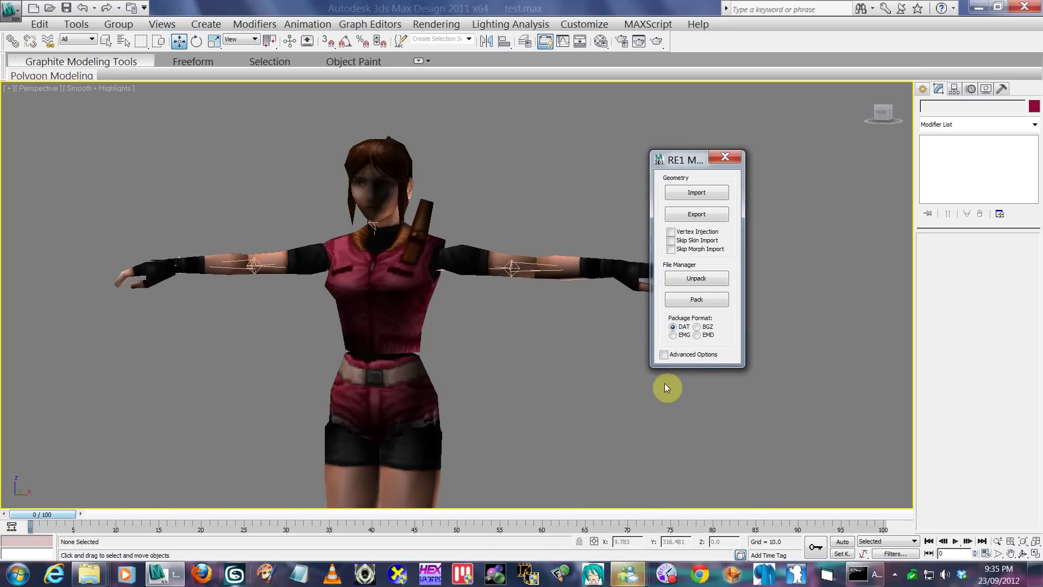
left_click(670, 355)
left_click(678, 356)
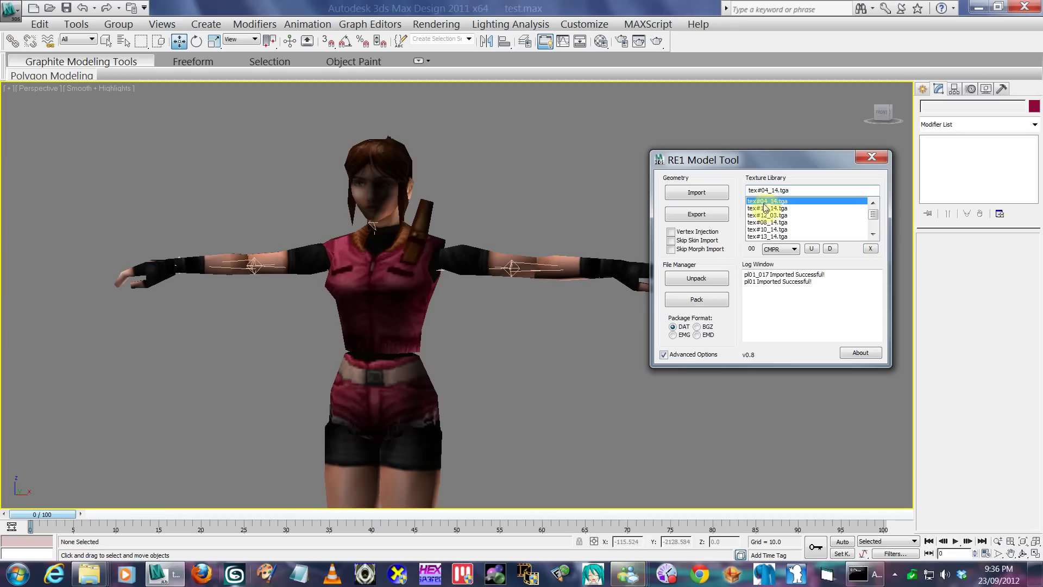
- Clear all entries from the RE1 Model Tool's texture library
left_click(870, 248)
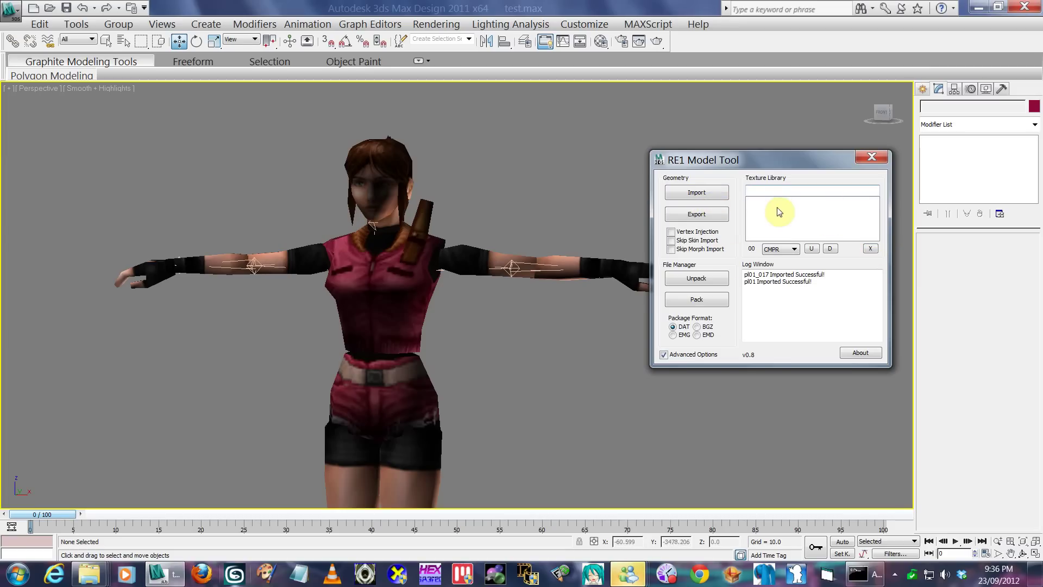
middle_click_drag(357, 310, 379, 316, "alt")
key("alt+Tab")
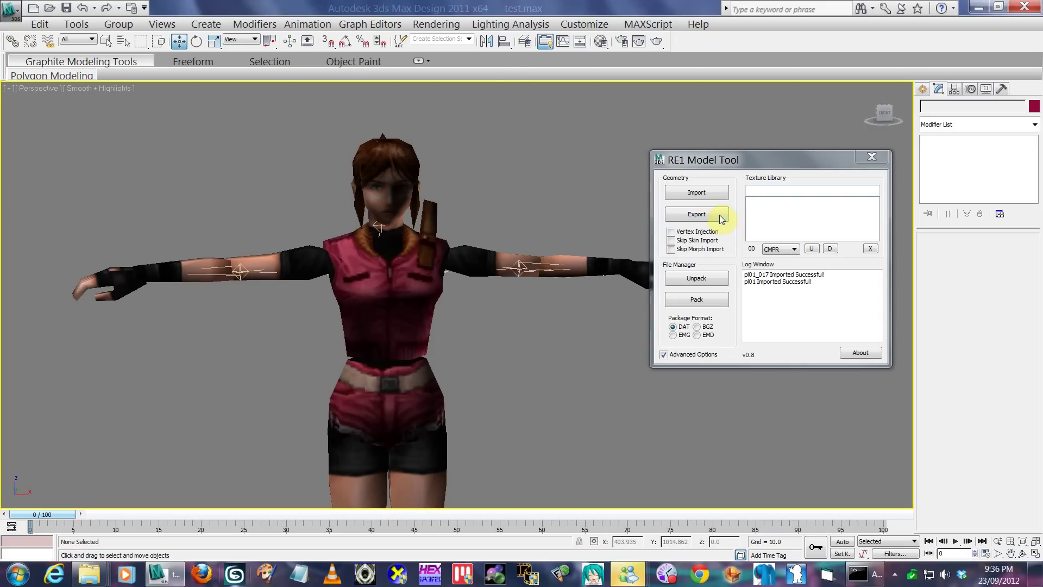
- Start a BIN export to the pl01 folder and make a backup copy of pl01_017.bin there
left_click(722, 219)
left_click(93, 97)
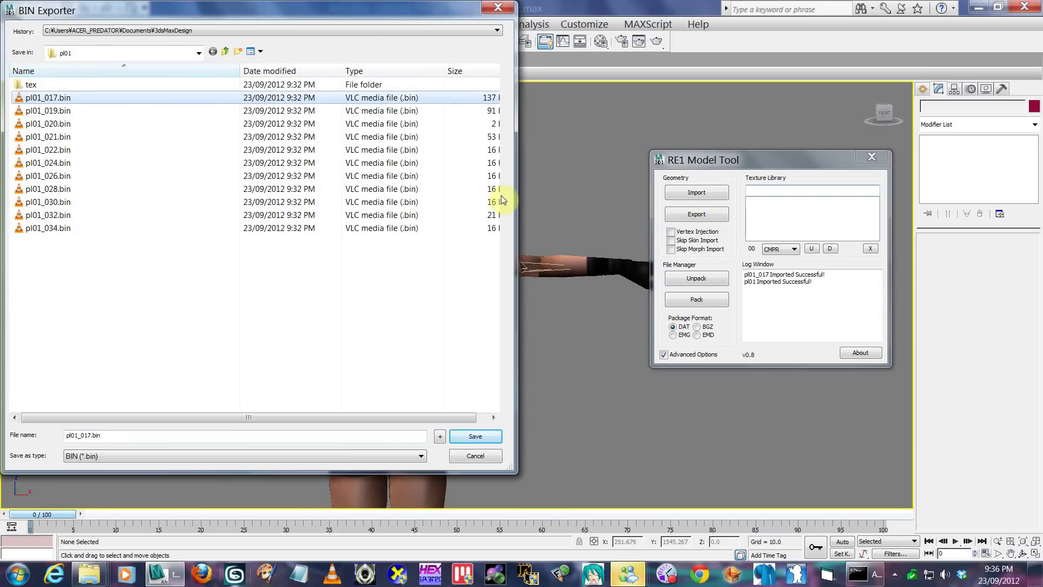
left_click_drag(517, 193, 596, 194)
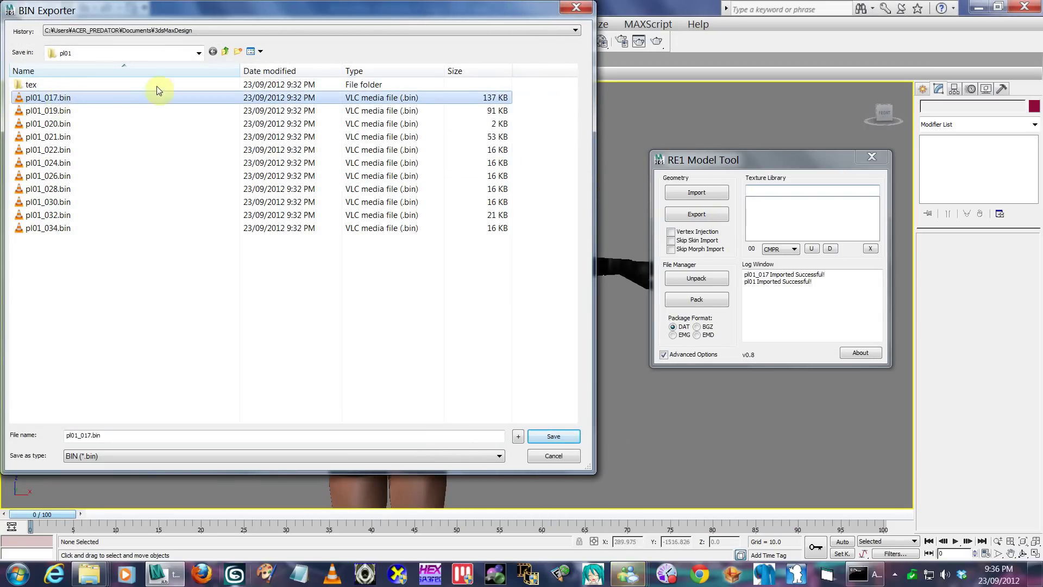
left_click(559, 436)
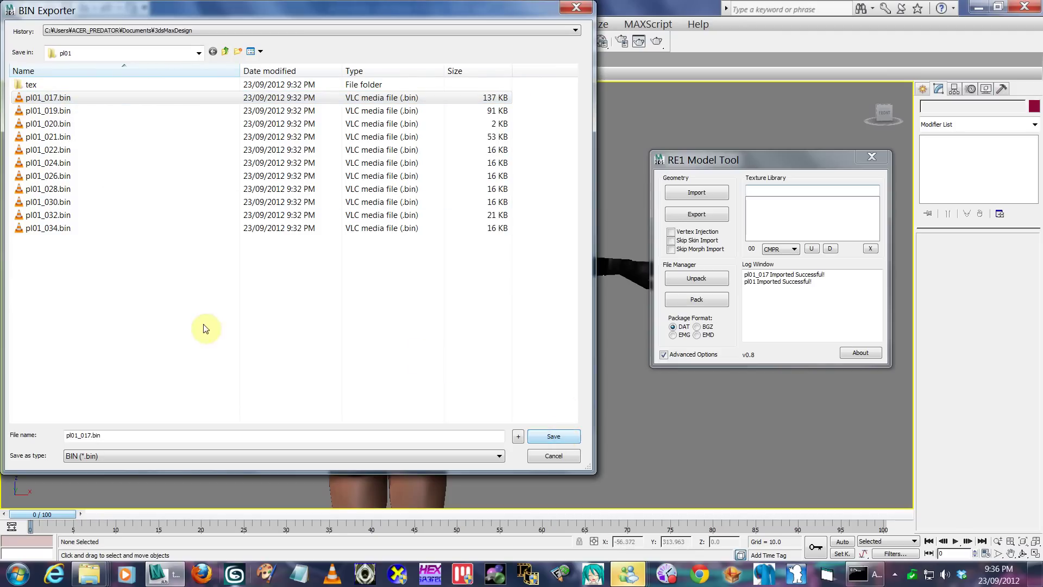
left_click(70, 100)
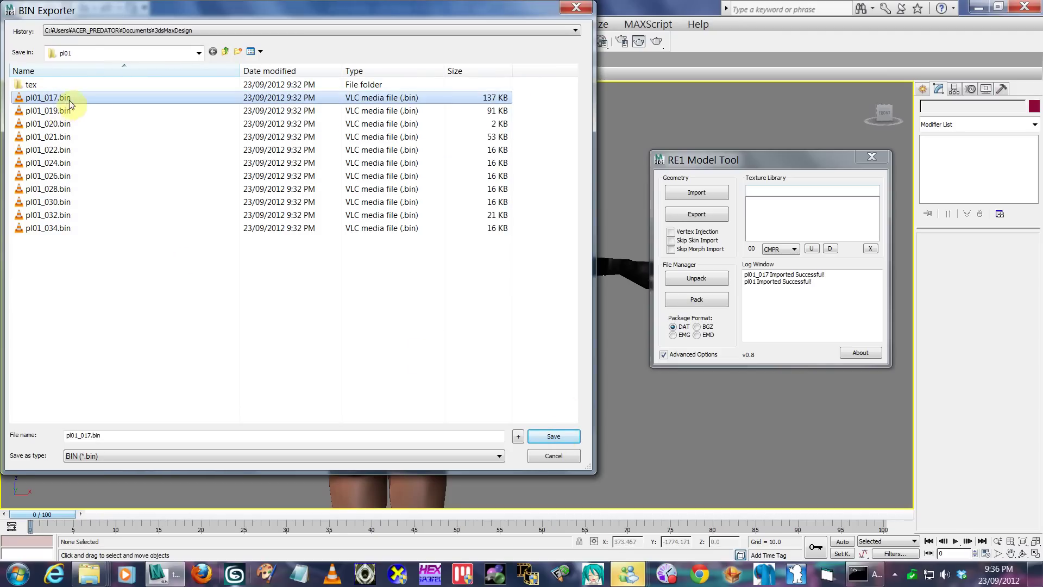
right_click_drag(70, 100, 93, 100)
left_click(124, 124)
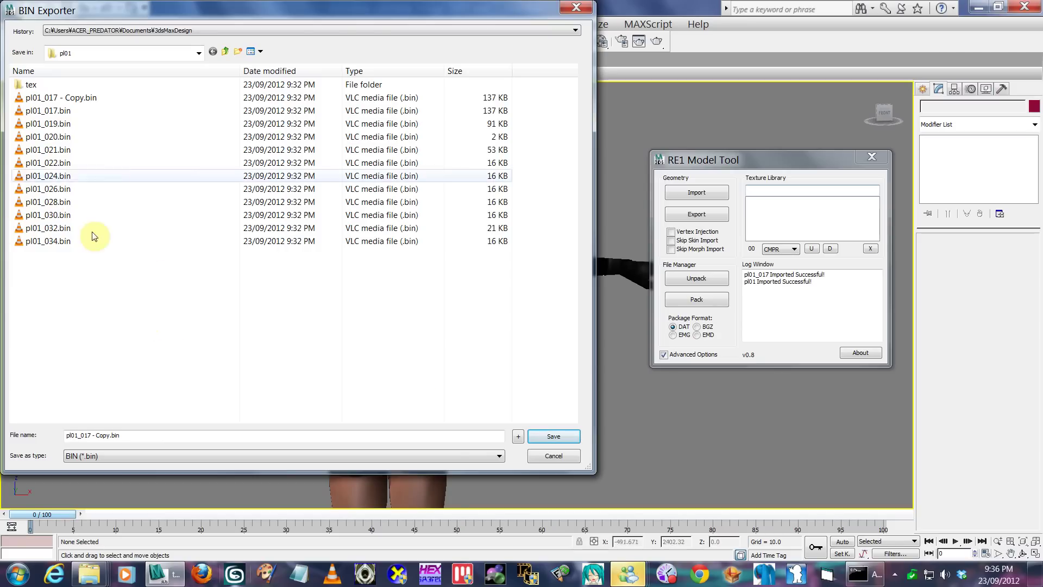
- Try to export the model as pl01_017.bin with nothing selected, replacing the existing file
left_click(38, 111)
left_click(554, 436)
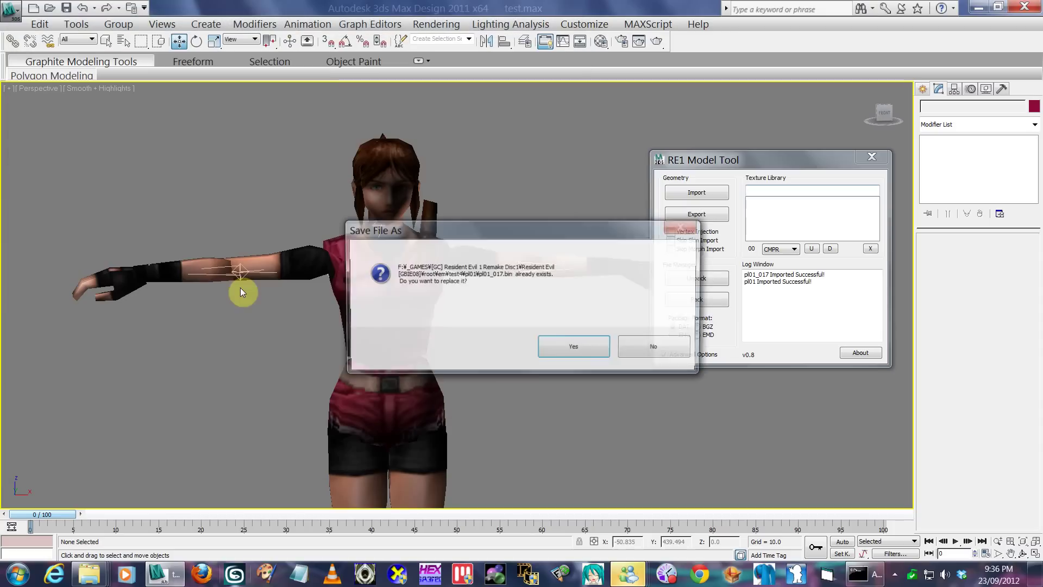
left_click(543, 351)
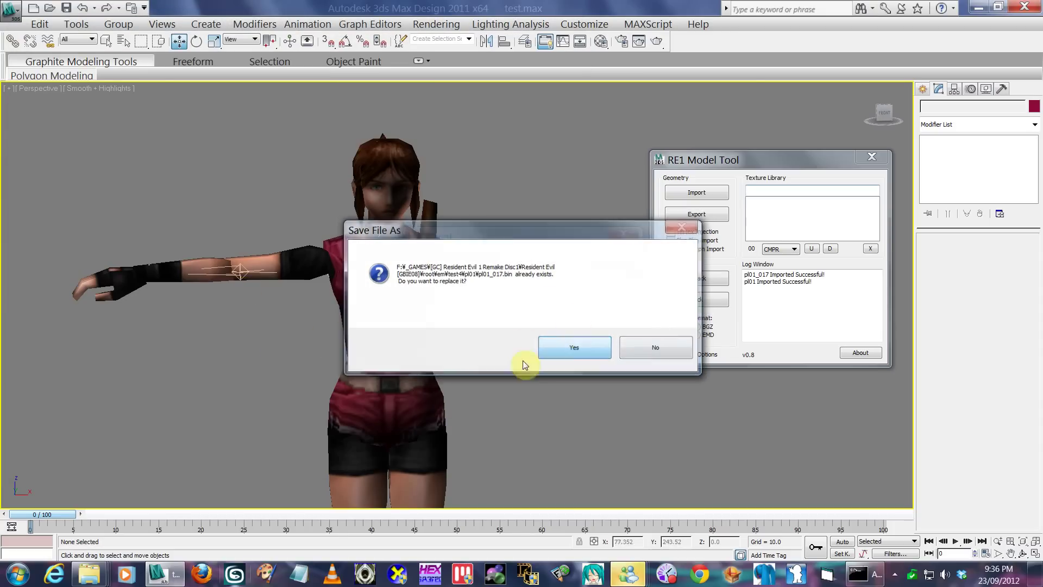
left_click(593, 327)
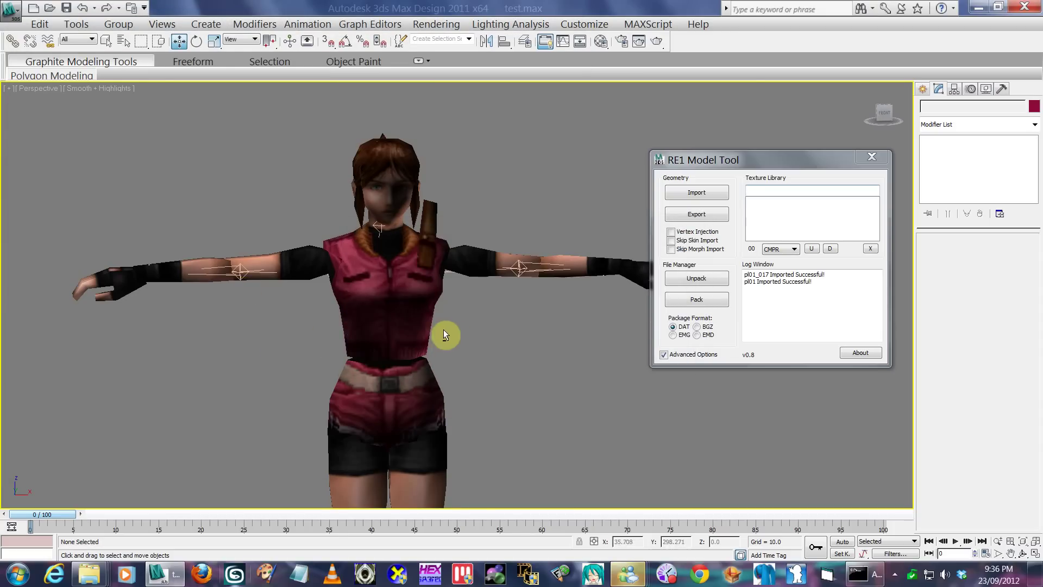
- Select the Frame mesh and try to export it as pl01_017.bin, replacing the existing file
left_click(435, 331)
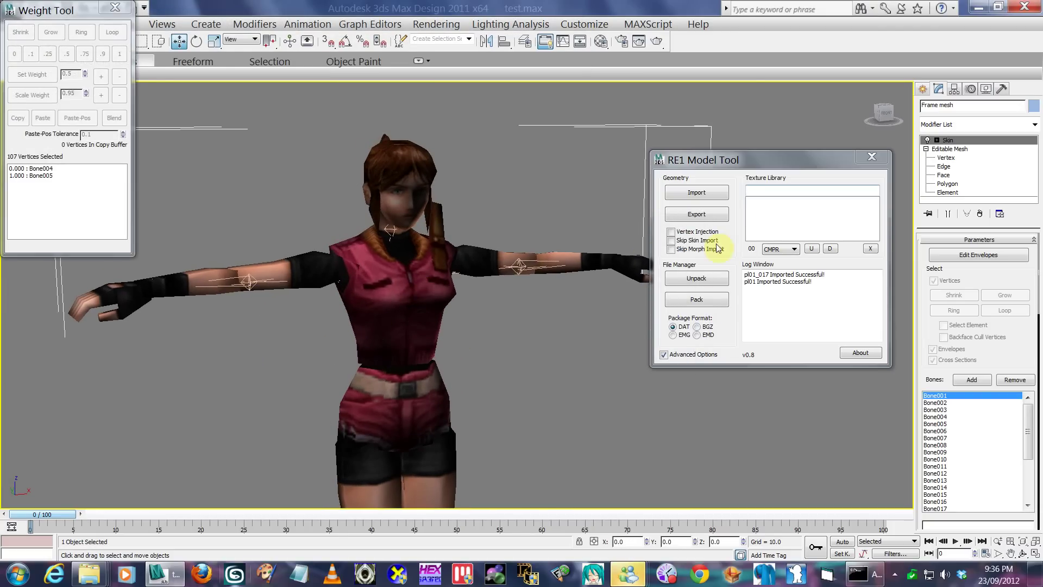
left_click(709, 213)
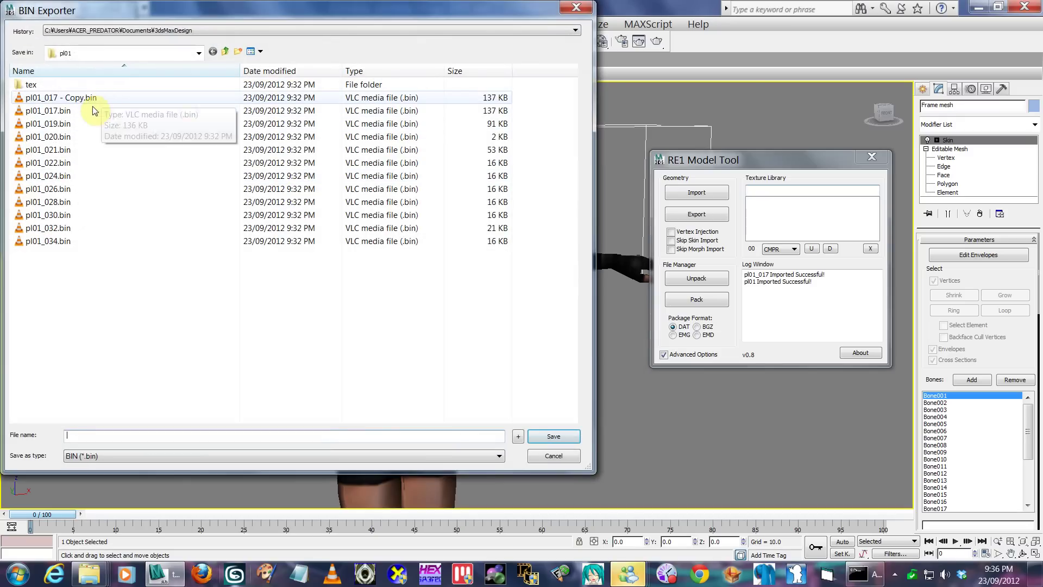
left_click(82, 111)
left_click(528, 436)
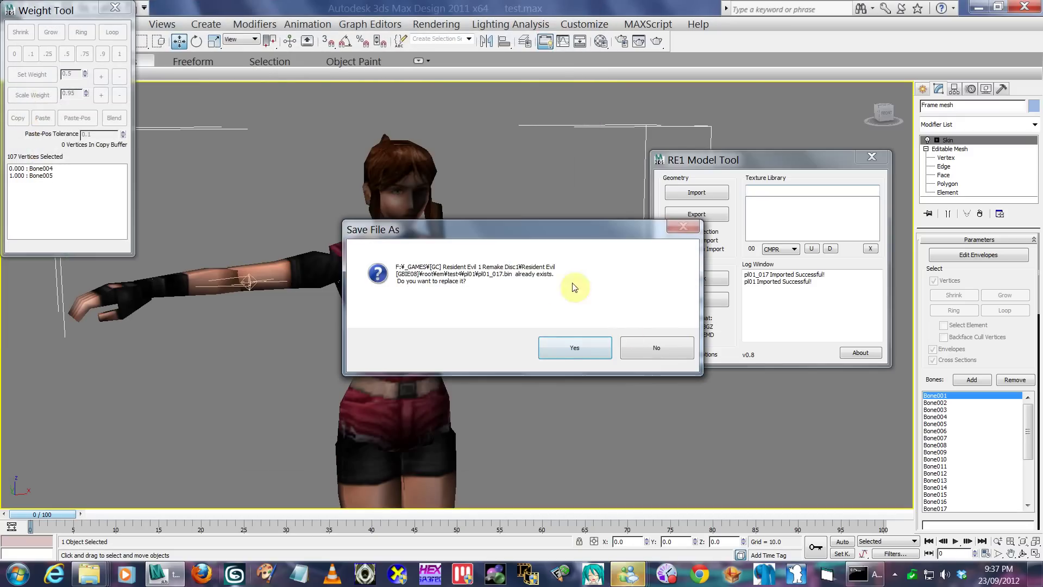
left_click(576, 346)
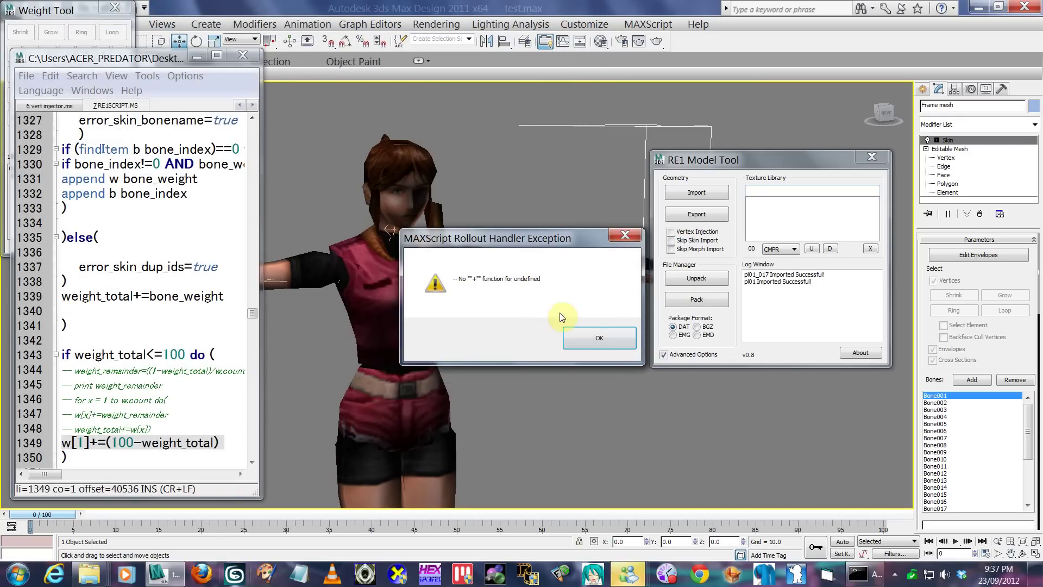
- Select all vertices in the Frame mesh's Skin modifier, set the Bone Affect Limit to 3 and remove the zero weights
left_click(600, 338)
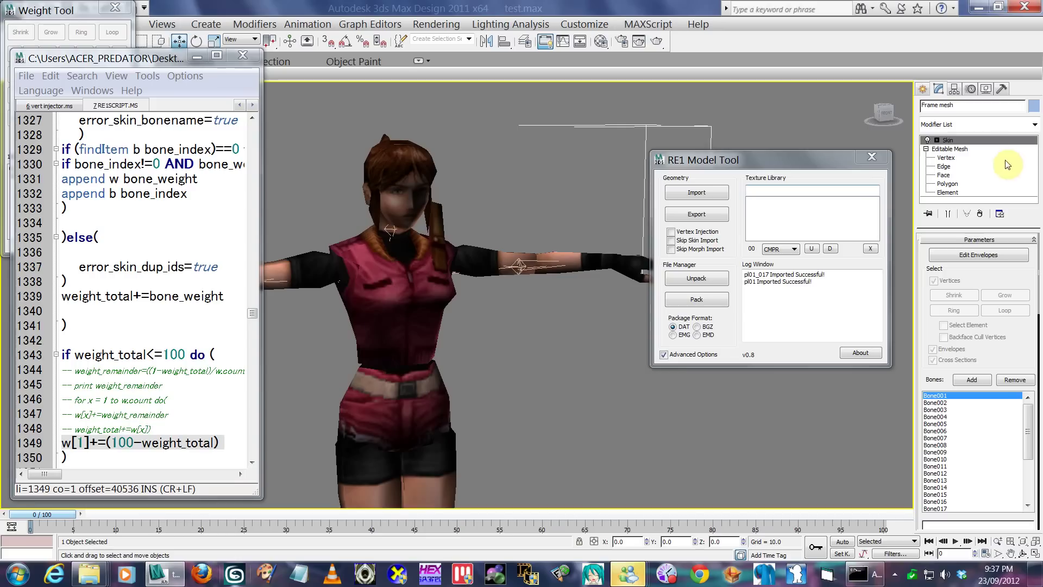
left_click(979, 141)
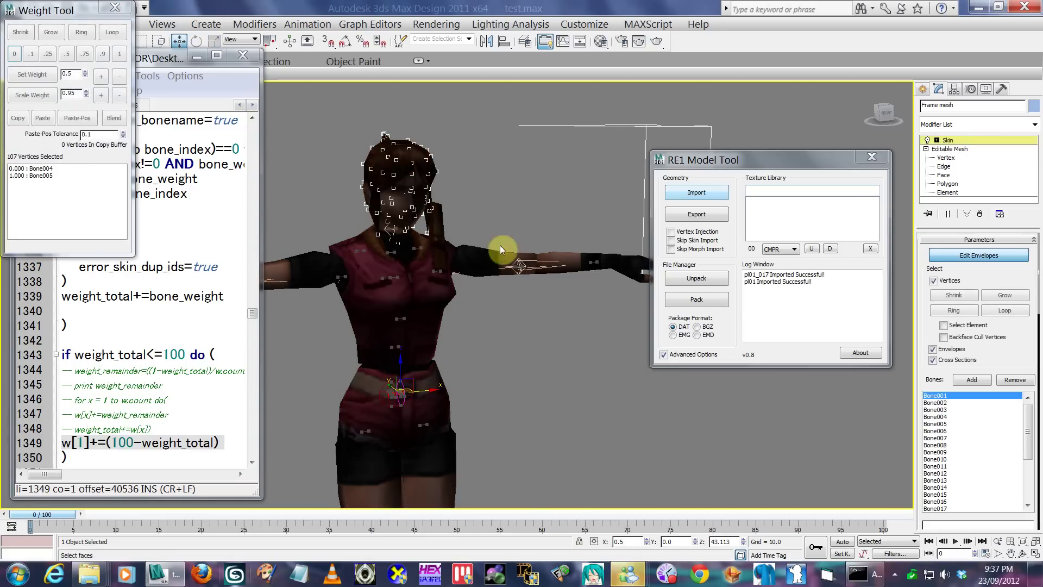
scroll(500, 246, "down", 5)
scroll(477, 237, "up", 2)
key("F3")
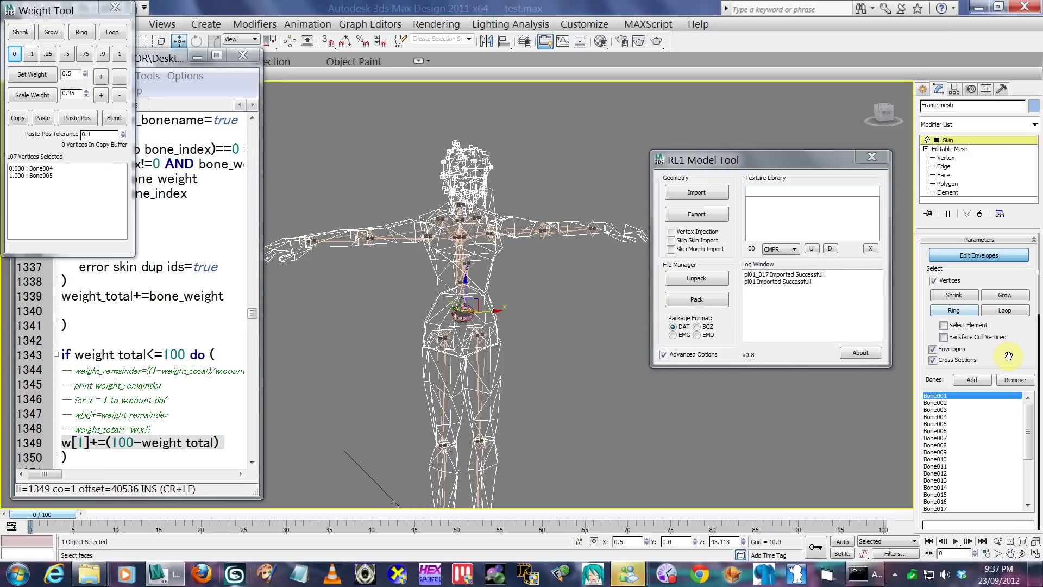
key("ctrl+a")
scroll(1009, 356, "down", 10)
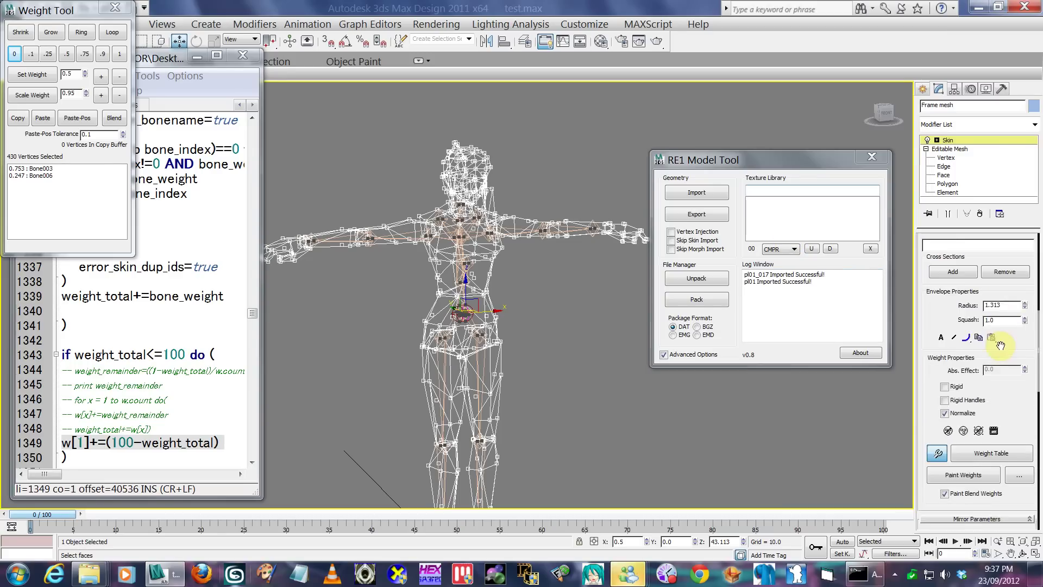
scroll(996, 351, "down", 10)
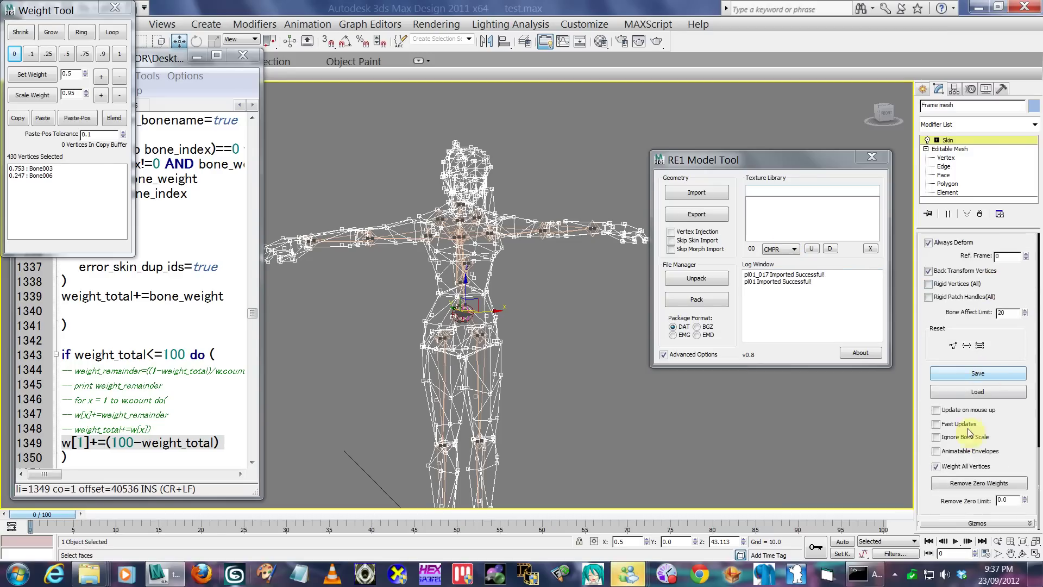
scroll(977, 354, "up", 3)
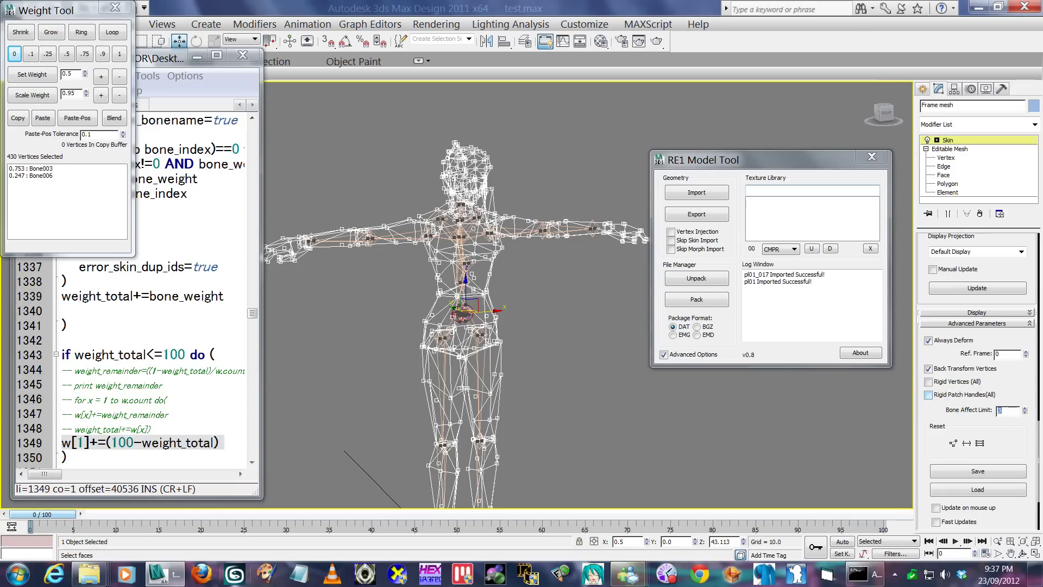
scroll(933, 410, "down", 3)
left_click(948, 485)
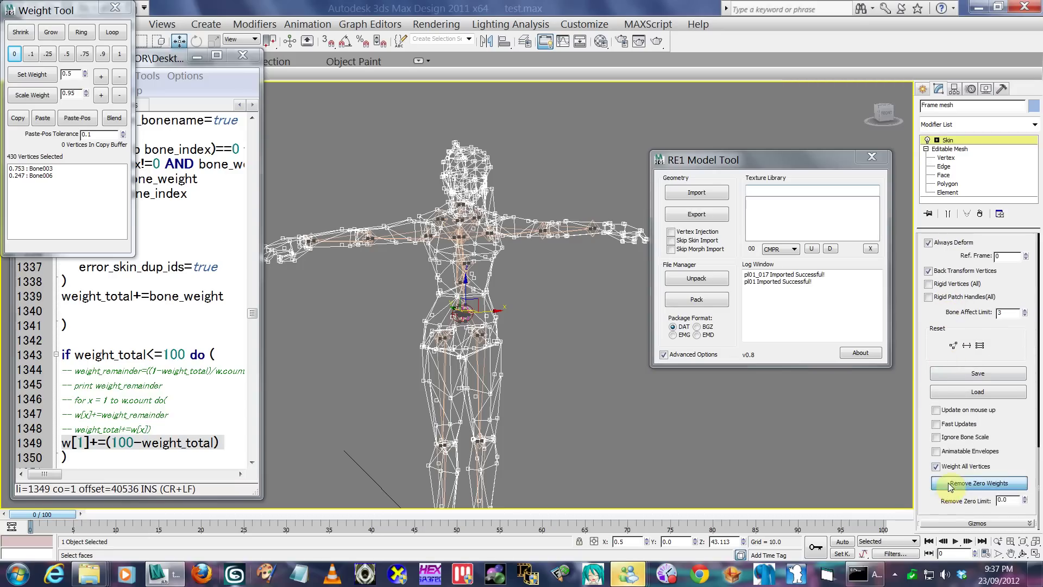
left_click(540, 385)
scroll(535, 383, "down", 4)
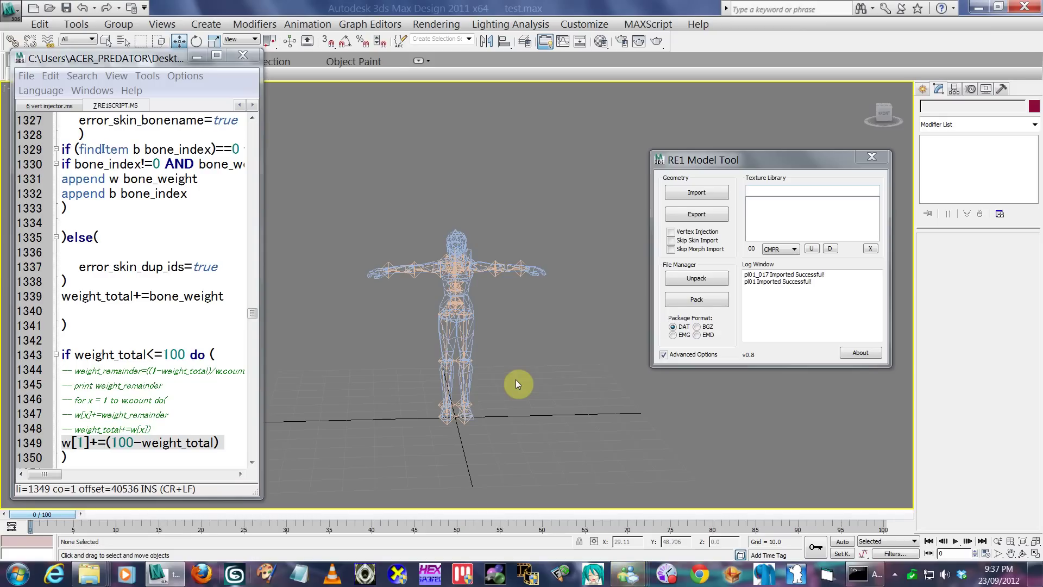
key("h")
left_click(407, 173)
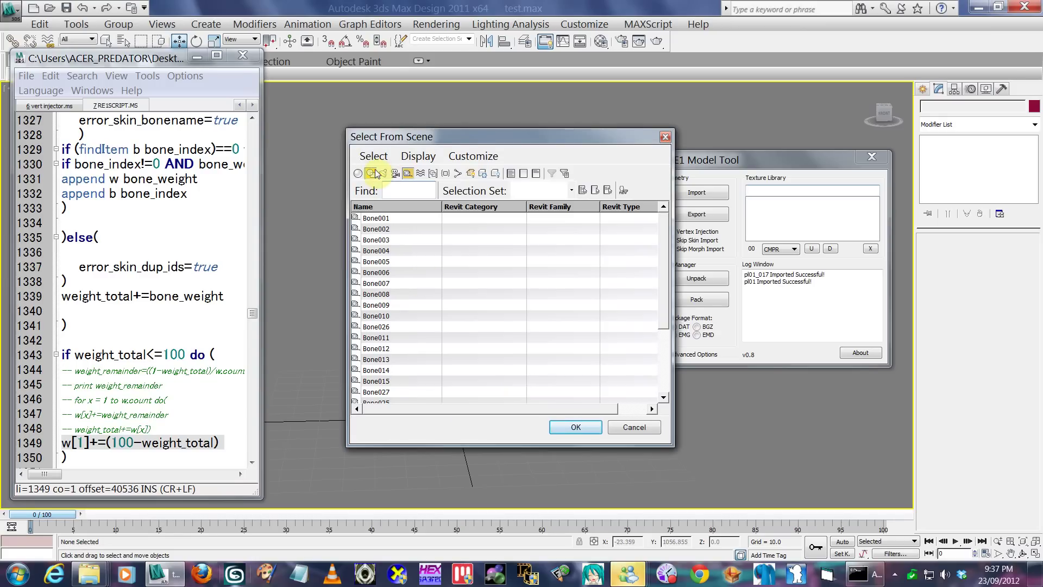
left_click(429, 228)
key("ctrl+a")
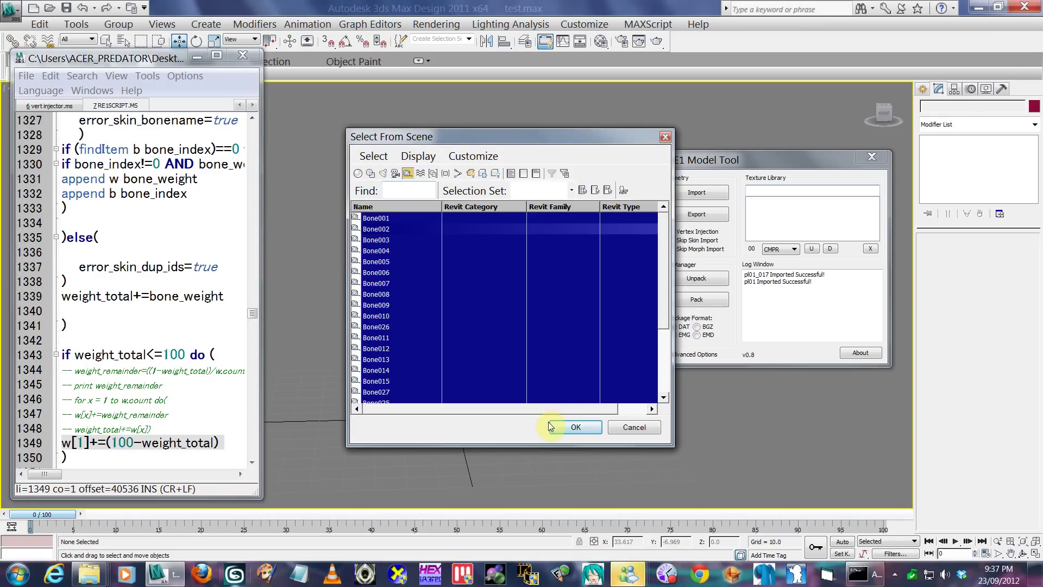
left_click(556, 426)
middle_click_drag(532, 301, 472, 227, "alt")
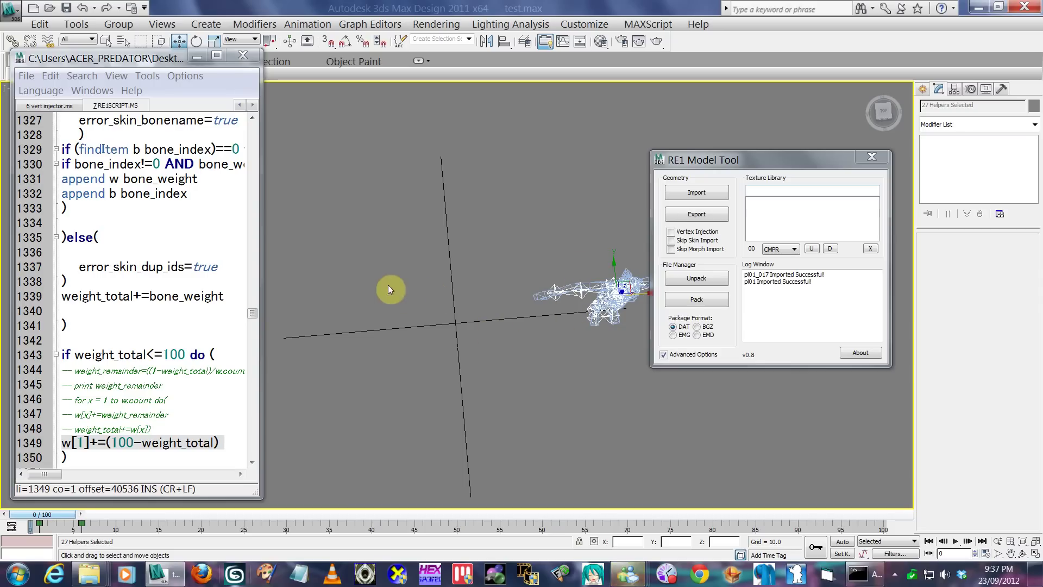
left_click(82, 7)
key("shift+z")
- Reselect the Frame mesh and restart the RE1 Model Tool from RE1SCRIPT.MS with Advanced Options enabled, closing the script editor
left_click(446, 263)
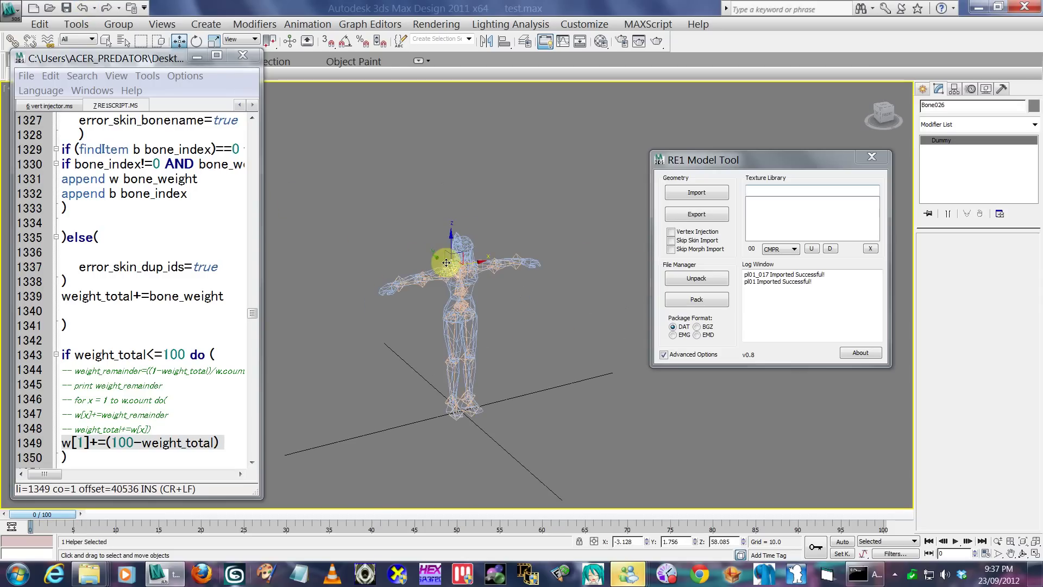
left_click(453, 260)
left_click(169, 323)
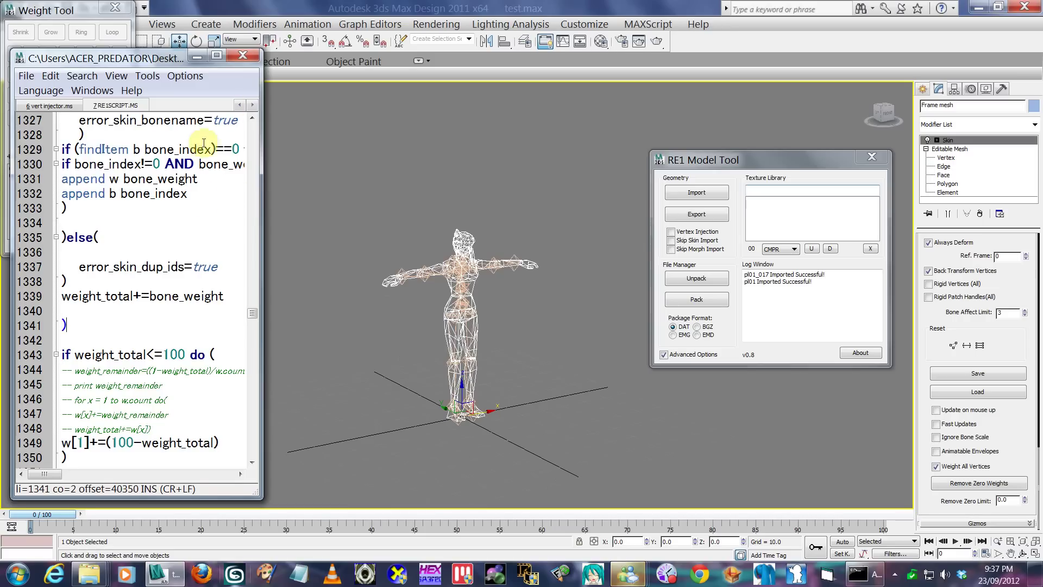
key("ctrl+e")
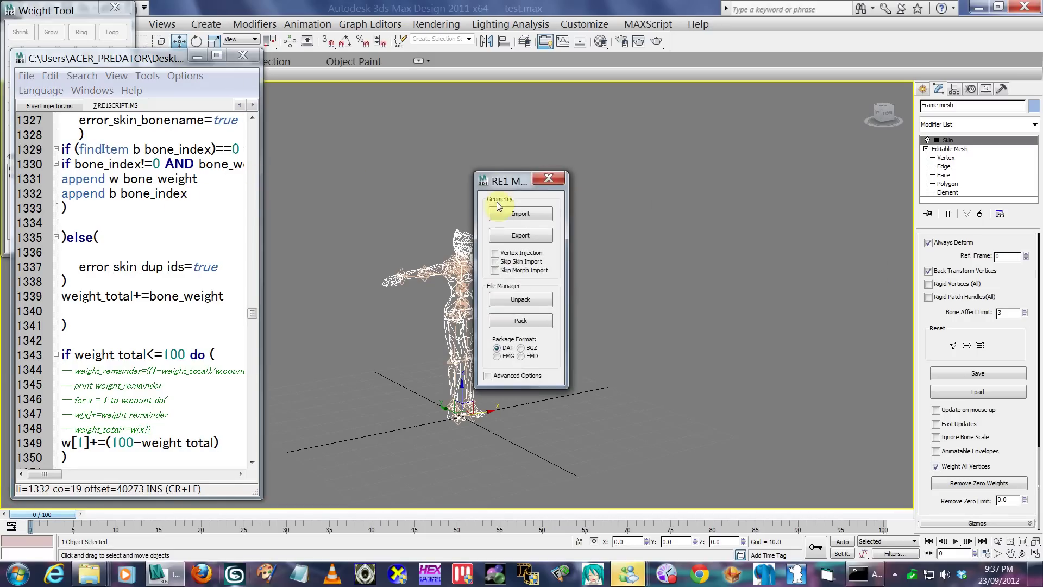
left_click_drag(510, 173, 675, 164)
left_click(649, 356)
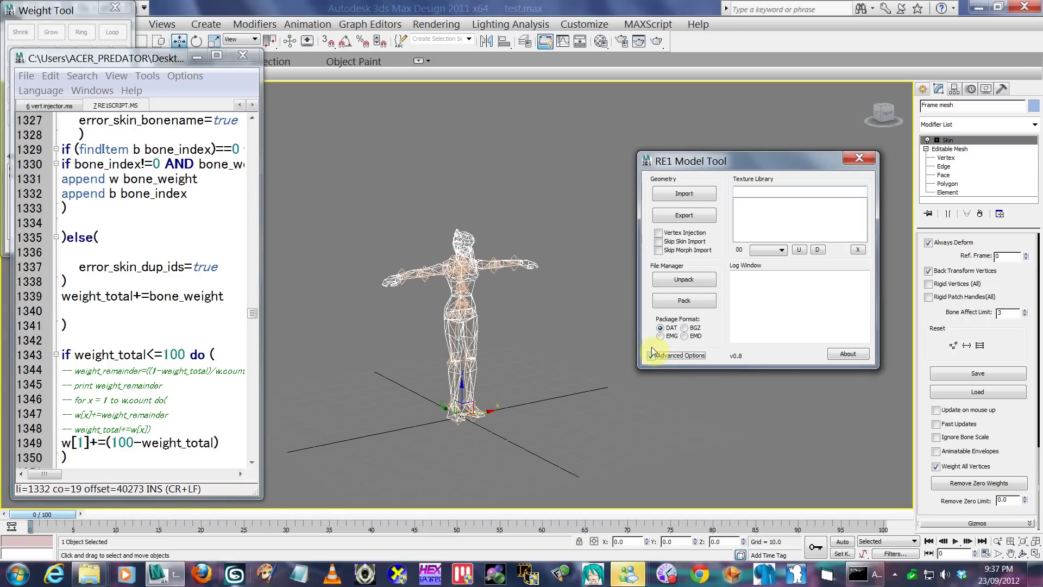
left_click(219, 70)
left_click(242, 56)
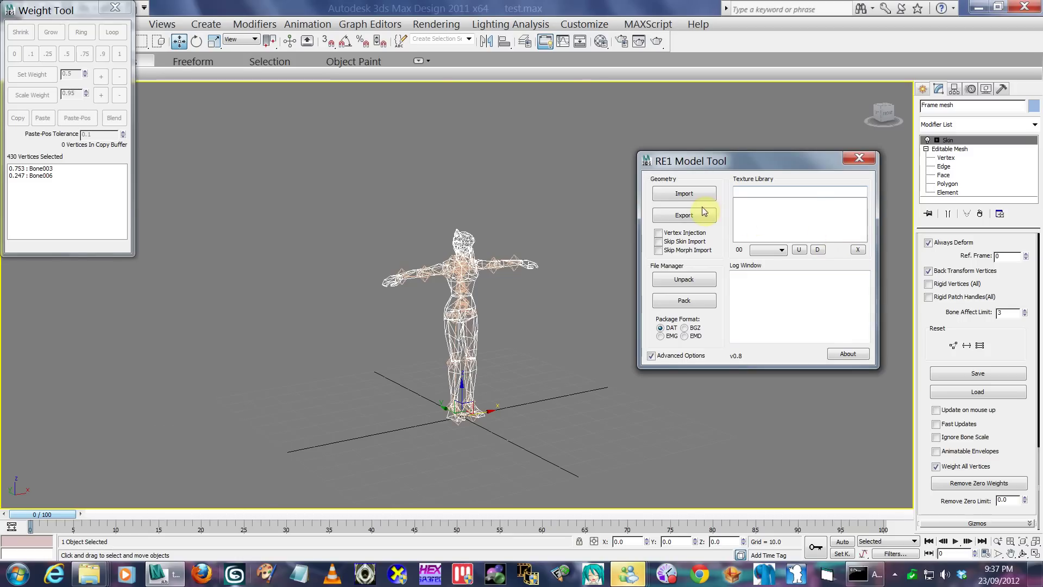
- Export the Frame mesh as pl01_017.bin in the pl01 folder, replacing the existing file
left_click(684, 215)
left_click(77, 112)
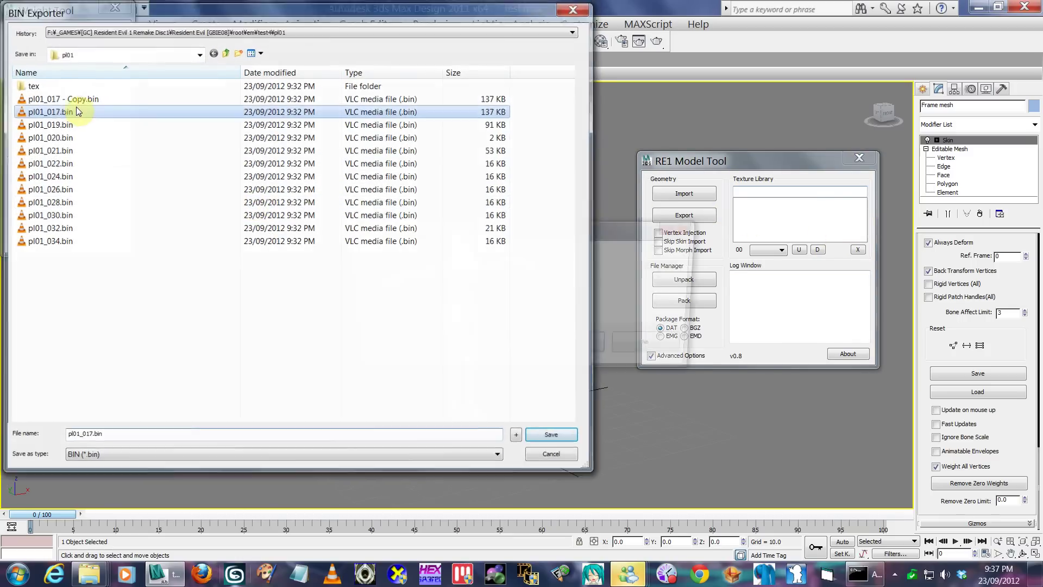
double_click(78, 111)
left_click(589, 349)
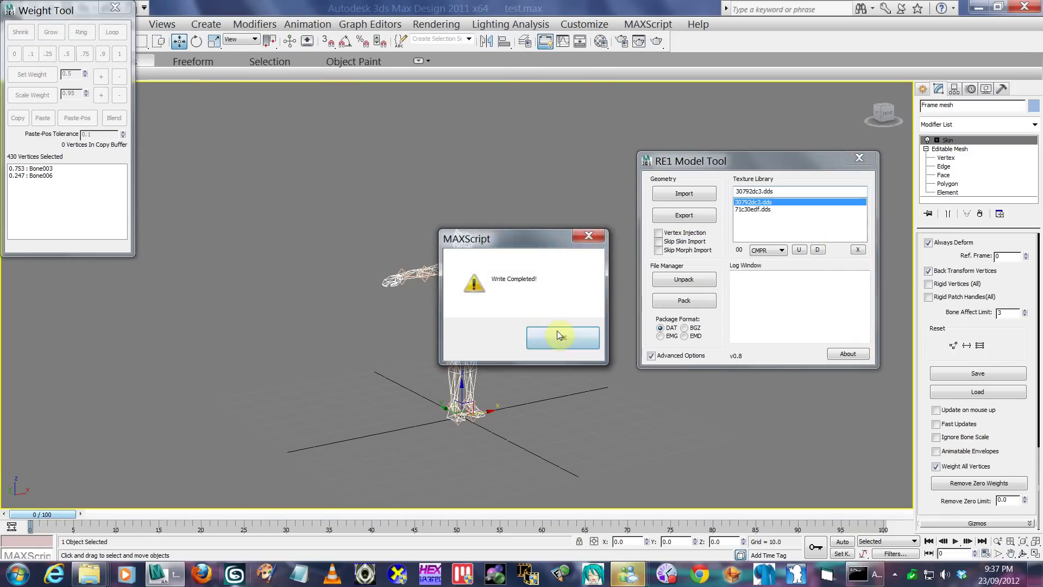
left_click(557, 334)
- Check the exported pl01_017.bin in the pl01 folder in Windows Explorer and return to 3ds Max
key("alt+Tab")
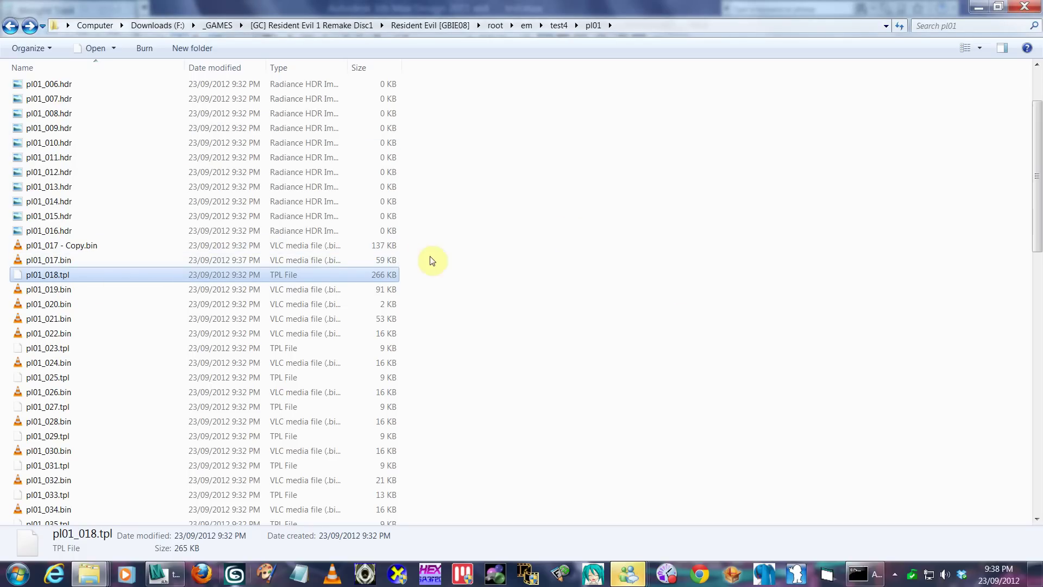
left_click(118, 256)
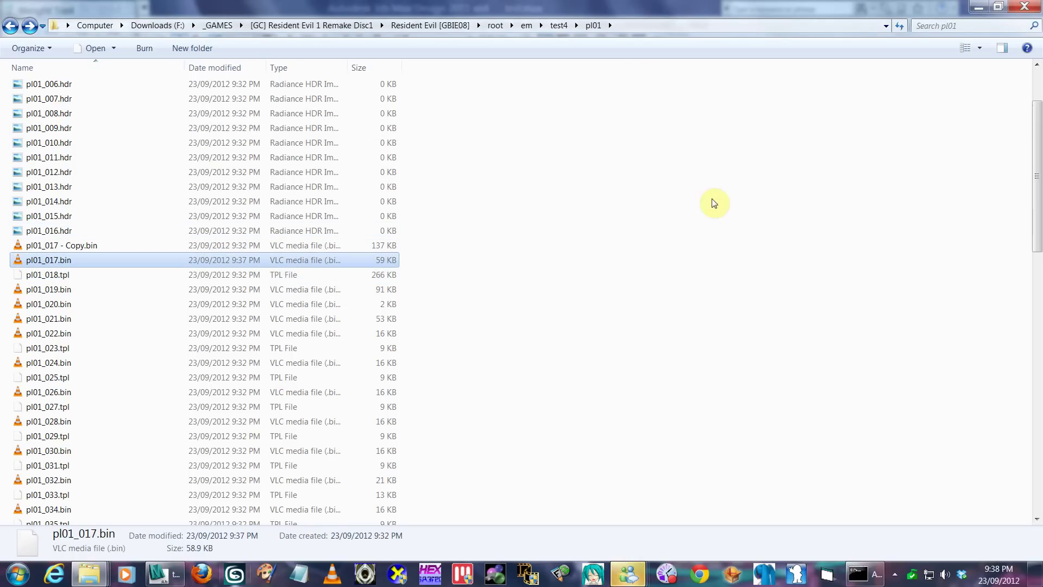
key("alt+Tab")
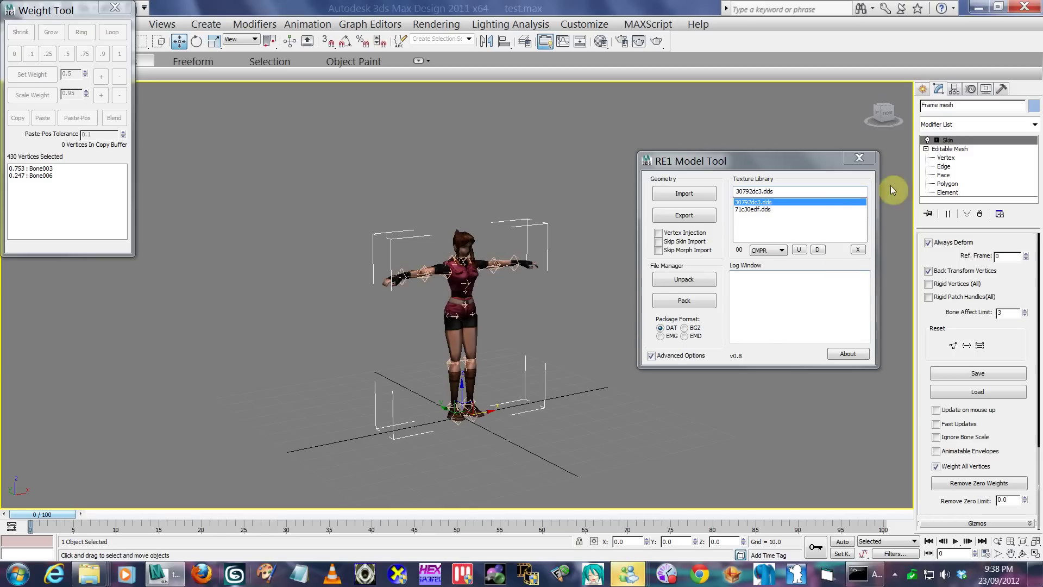
- Open the MAXScript Listener and copy the texture script lines from "path = ./" through "texture 1 = 1, x"
left_click(648, 23)
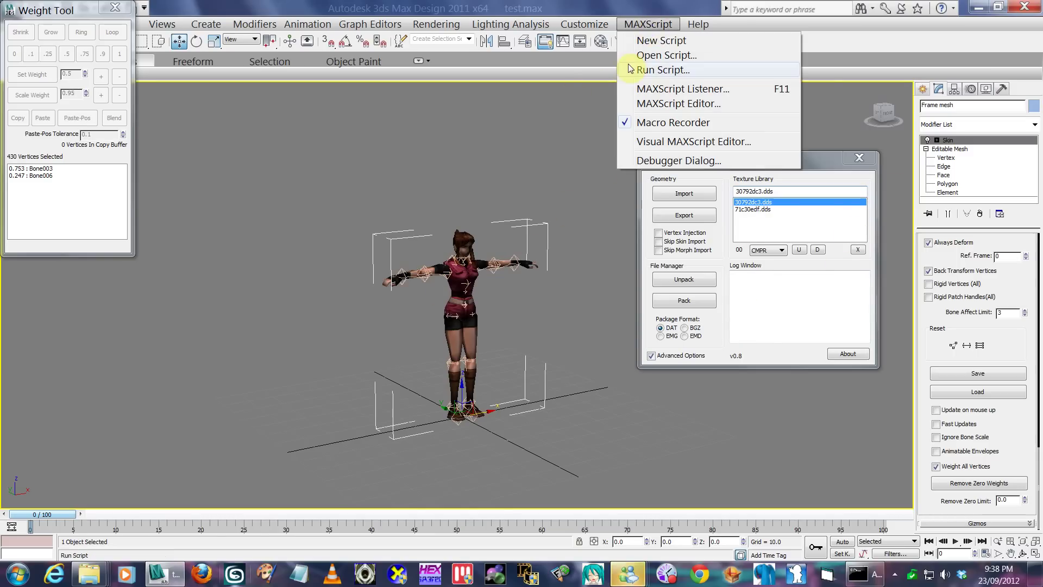
left_click(651, 89)
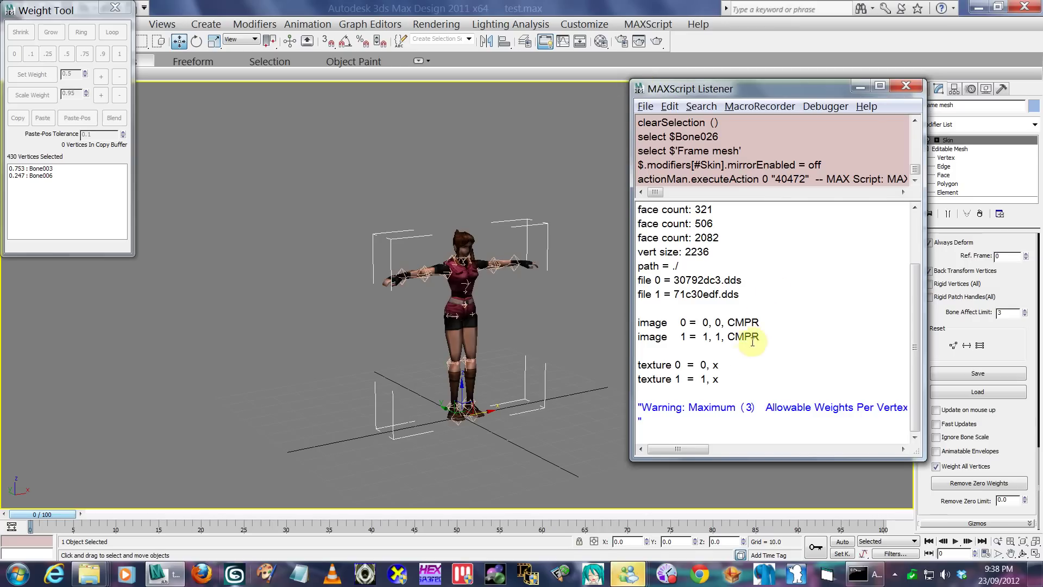
left_click_drag(716, 379, 640, 266)
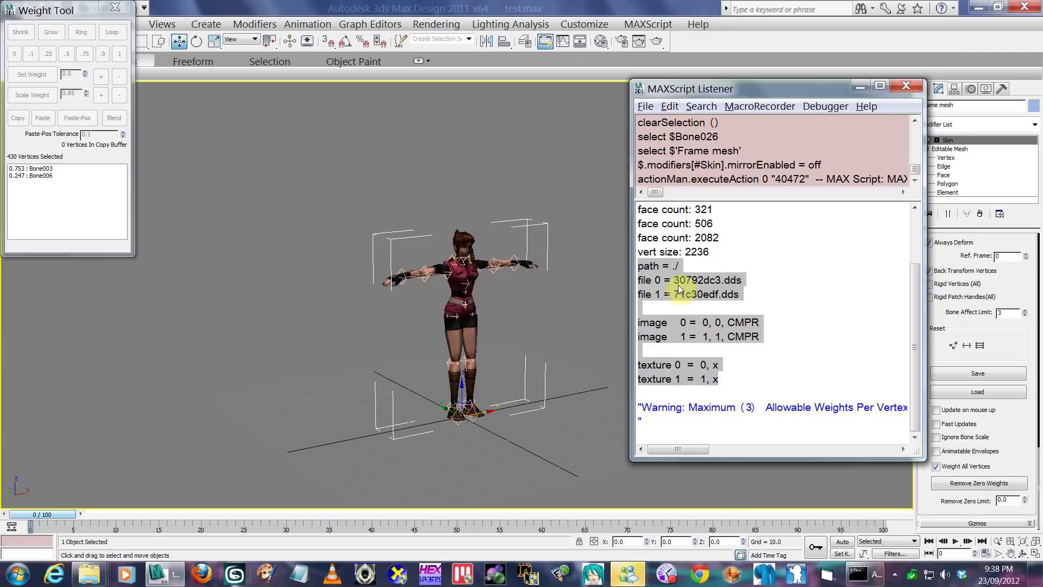
mouse_move(759, 90)
left_mouse_down()
mouse_move(432, 92)
mouse_move(840, 91)
mouse_move(769, 82)
left_mouse_up()
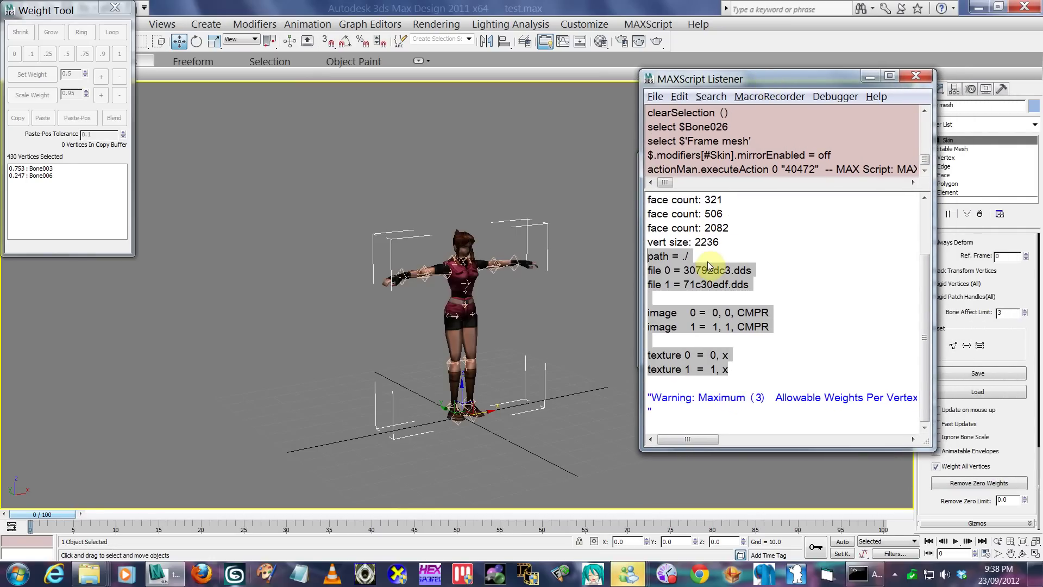
right_click(691, 285)
left_click(674, 335)
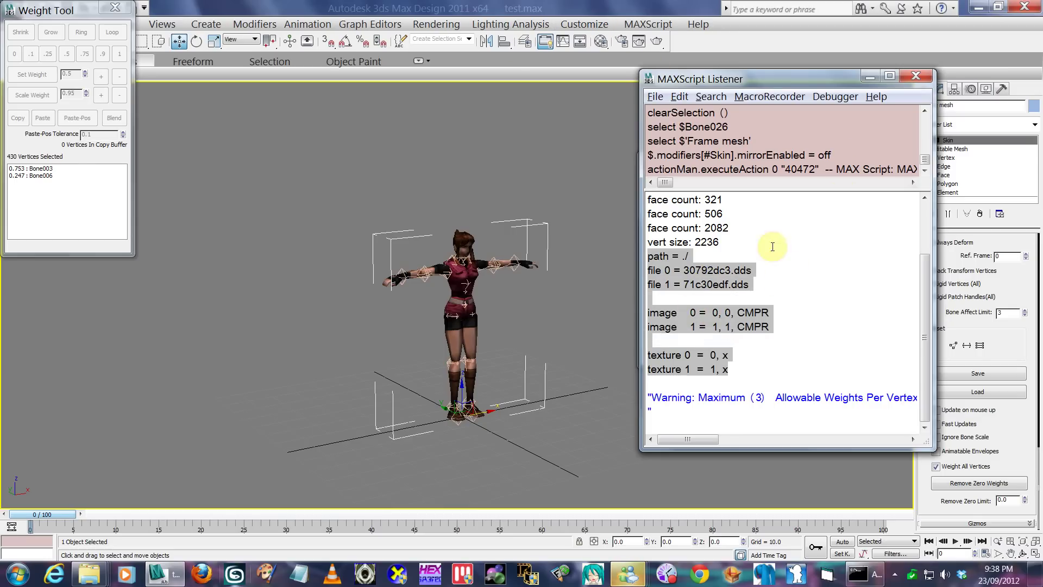
- Switch to Windows Explorer and look through the pl01 folder and its tex subfolder, ending in the test4 folder
key("alt+Tab")
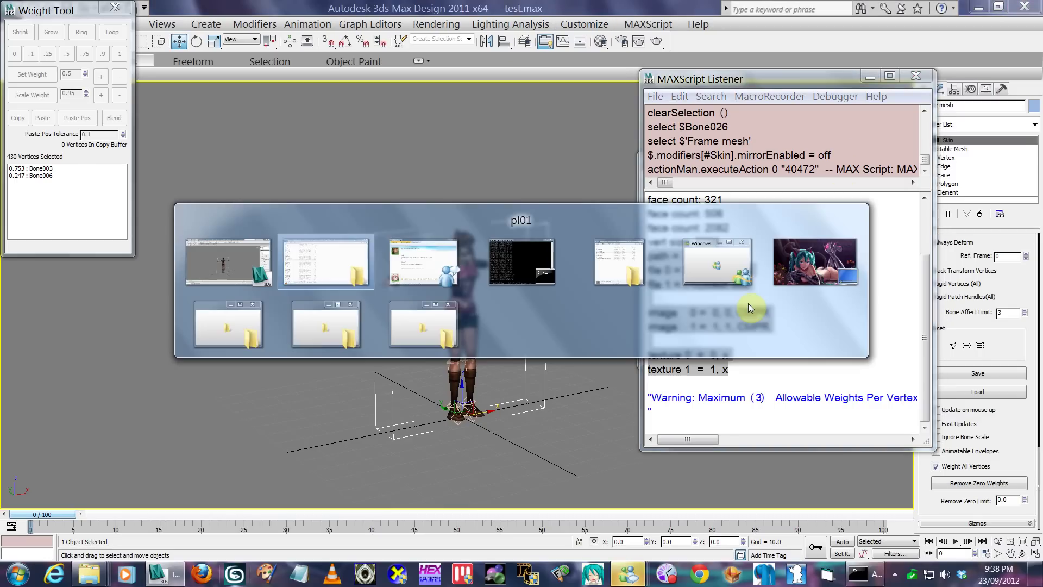
left_click(596, 191)
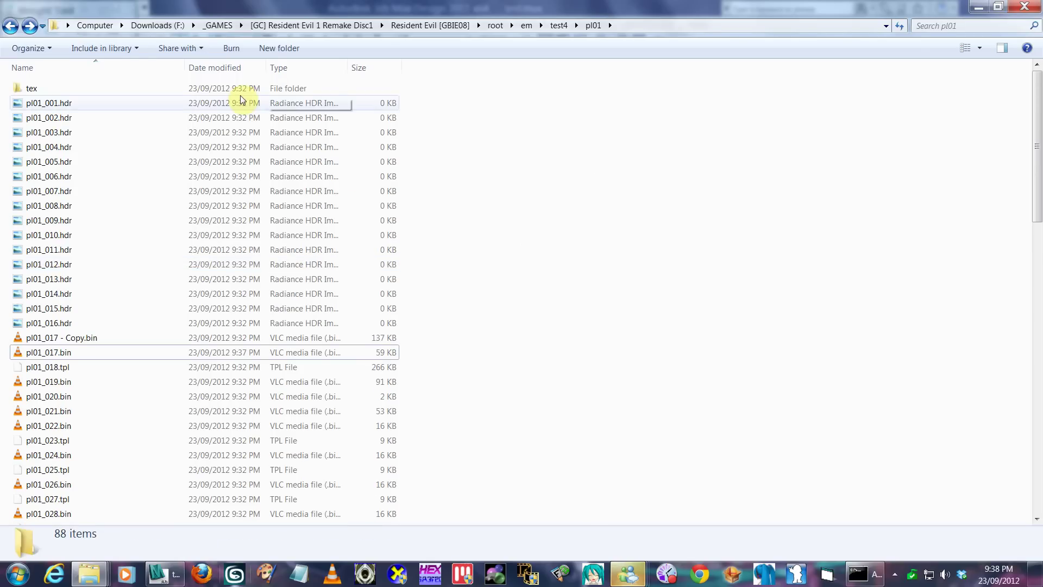
double_click(259, 89)
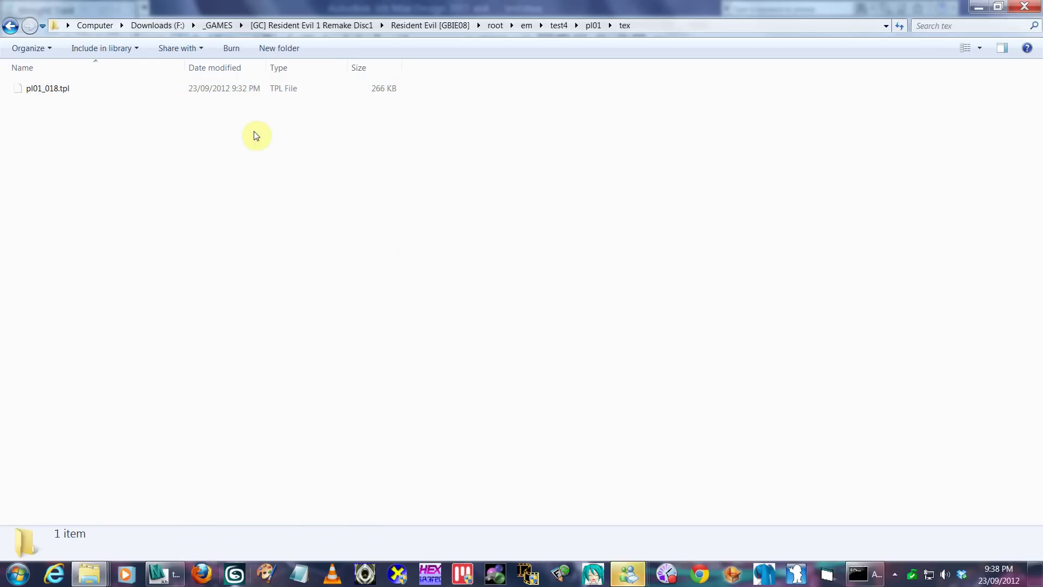
left_click(117, 89)
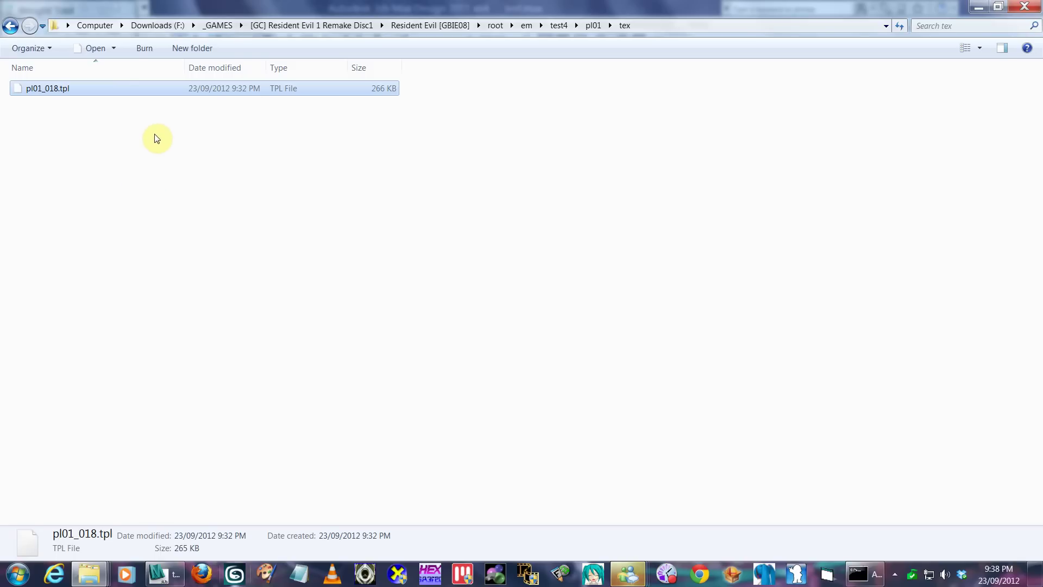
key("BackSpace")
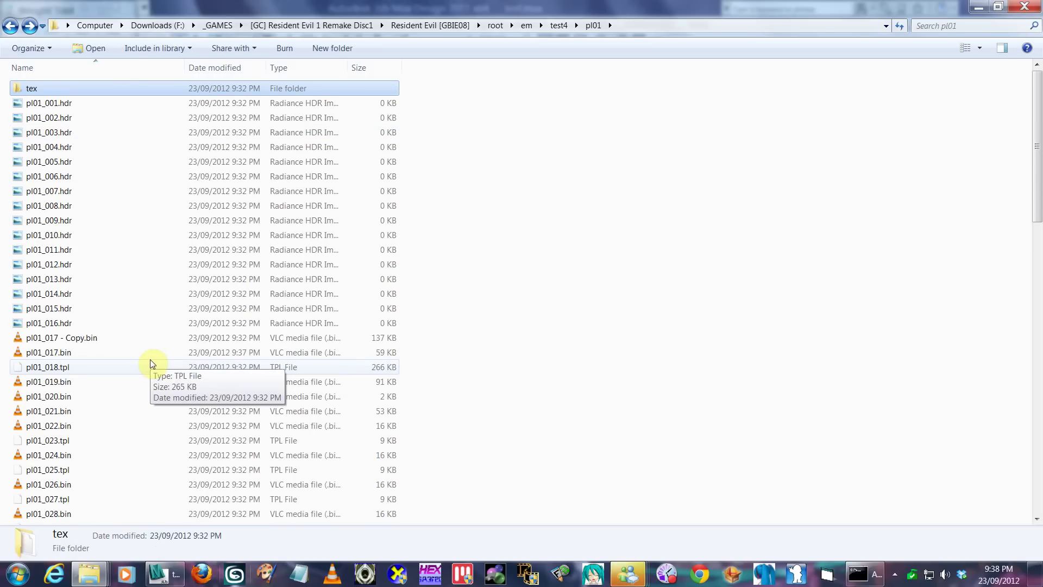
double_click(325, 87)
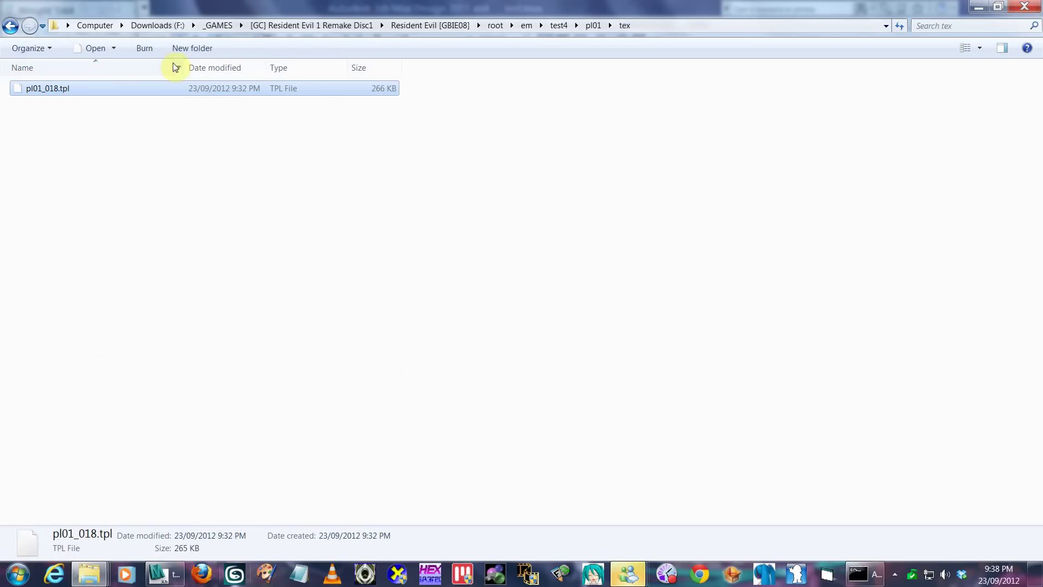
key("BackSpace")
scroll(152, 247, "down", 5)
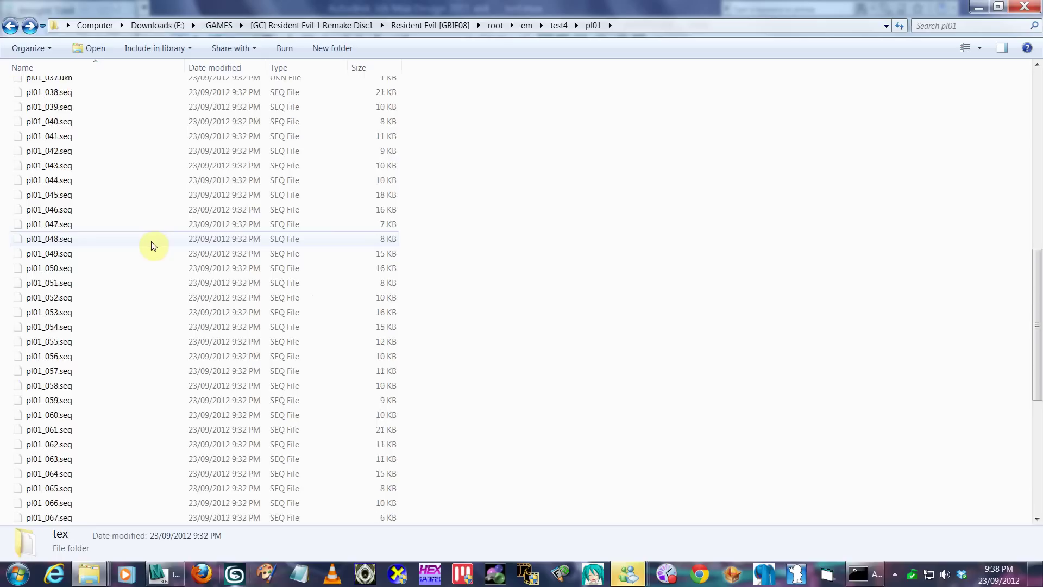
key("BackSpace")
left_click_drag(95, 190, 67, 109)
double_click(80, 90)
double_click(79, 90)
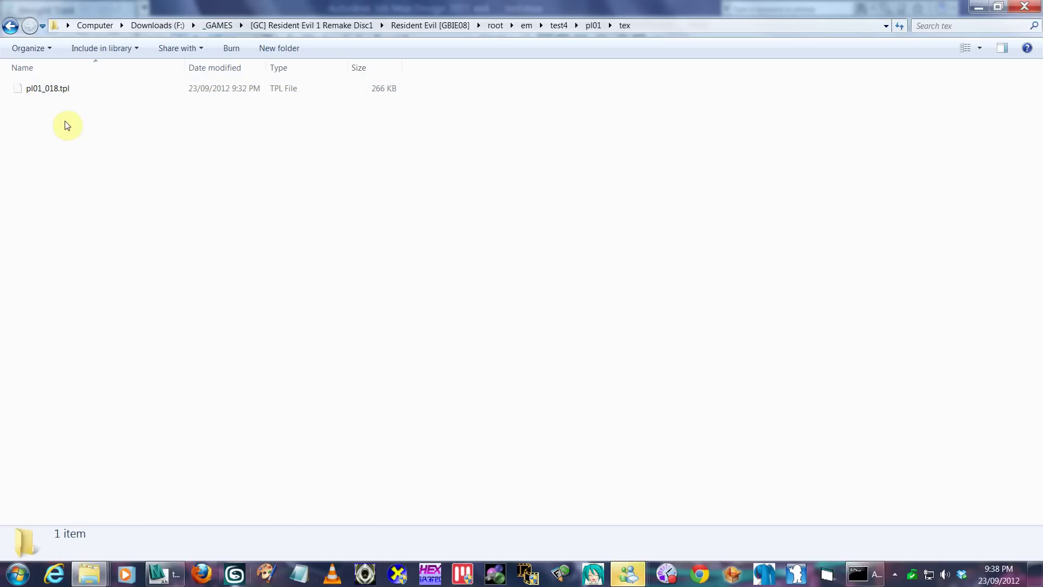
key("BackSpace")
key("BackSpace")
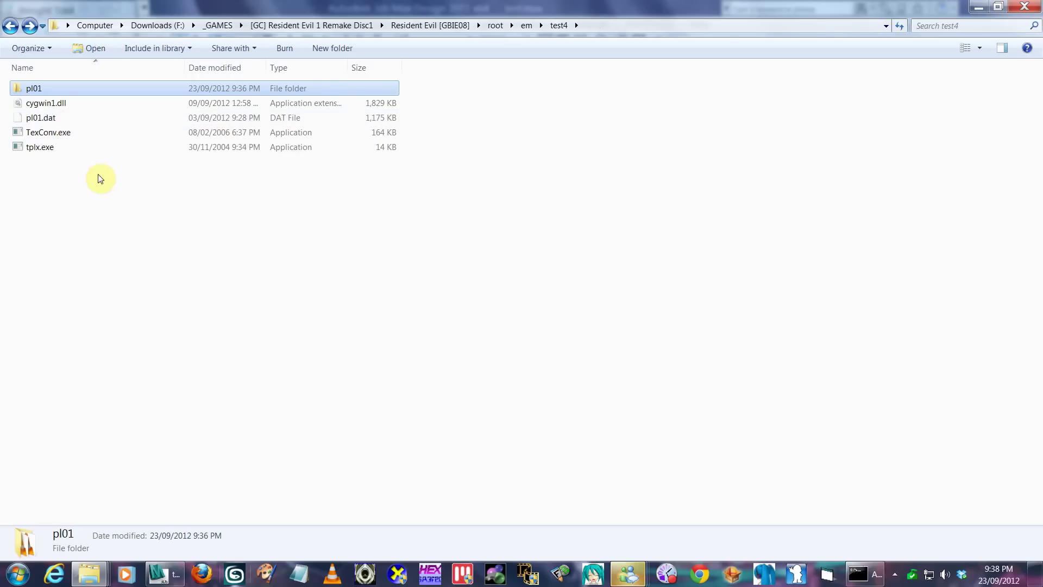
- Copy cygwin1.dll, TexConv.exe and tplx.exe from test4 into the tex folder and unpack pl01_018.tpl with tplx.exe
left_click_drag(99, 175, 48, 105)
key("alt+Right")
key("alt+Right")
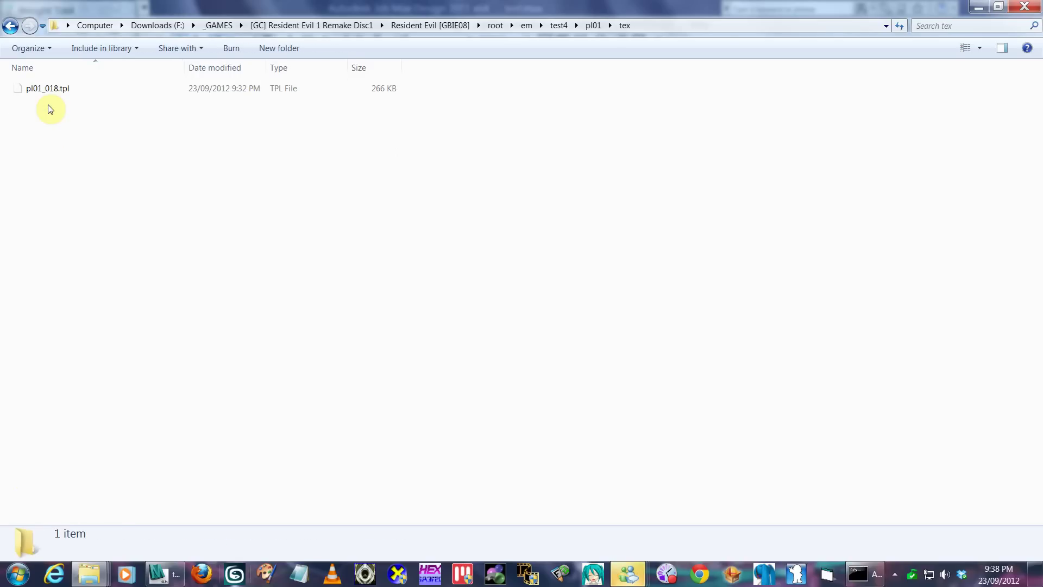
key("ctrl+v")
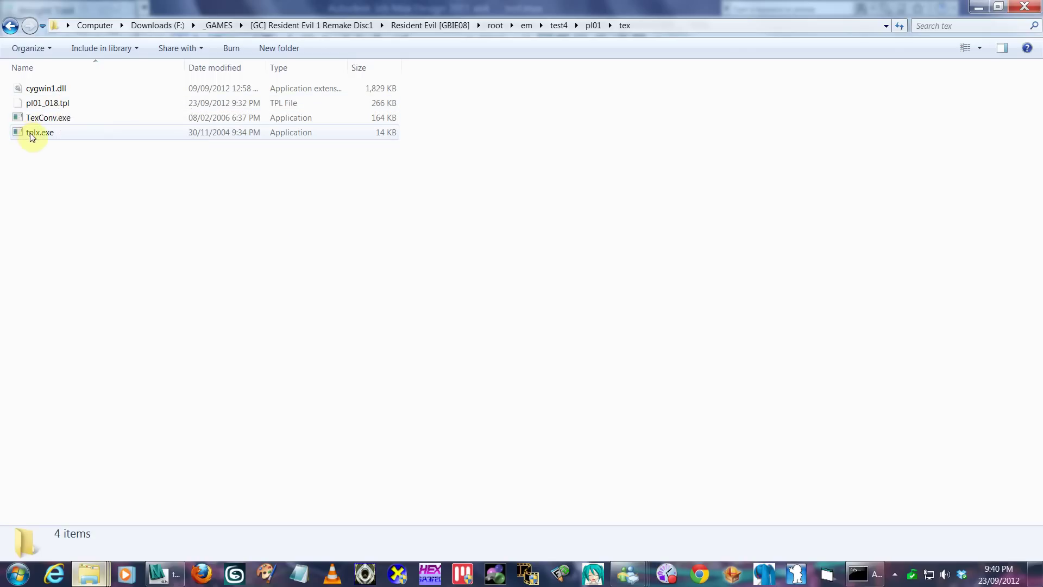
left_click_drag(61, 106, 87, 134)
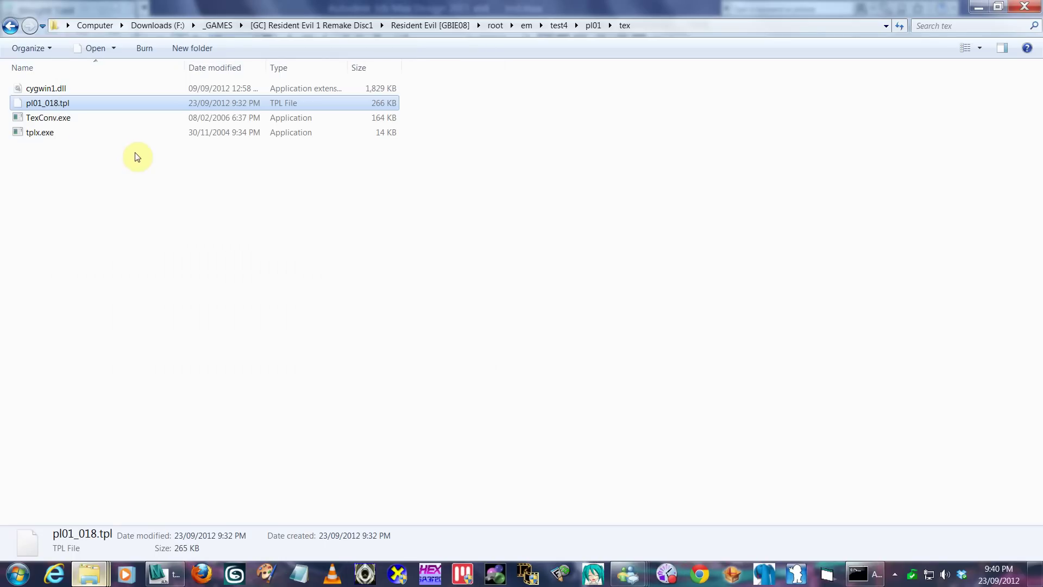
- View the unpacked TGA textures one by one in the image viewer, starting from tex#00_14.tga, and close it
double_click(64, 118)
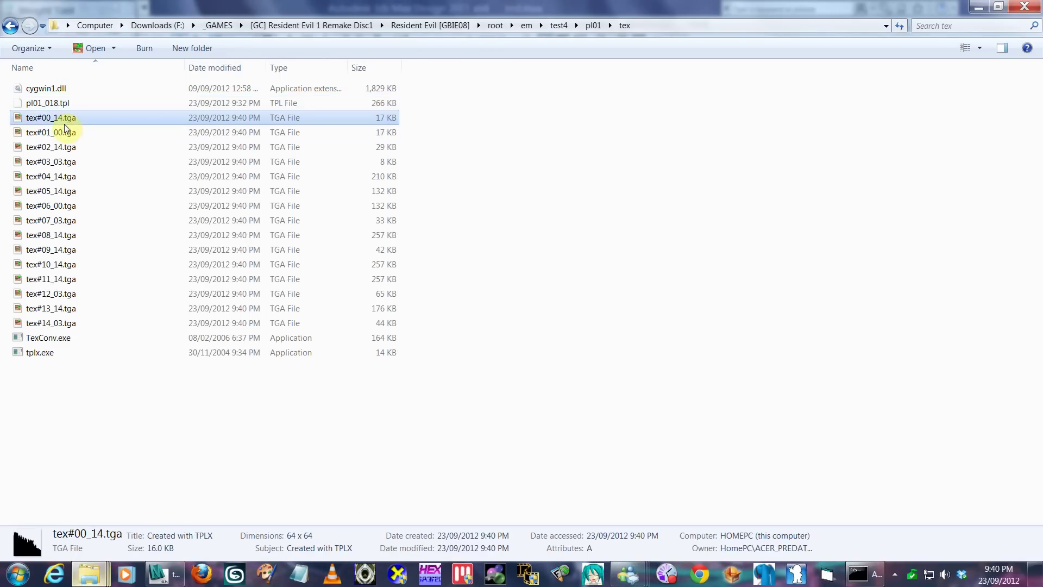
key("space")
key("space")
key("space")
key("space")
key("space")
key("space")
key("space")
key("space")
left_click(619, 215)
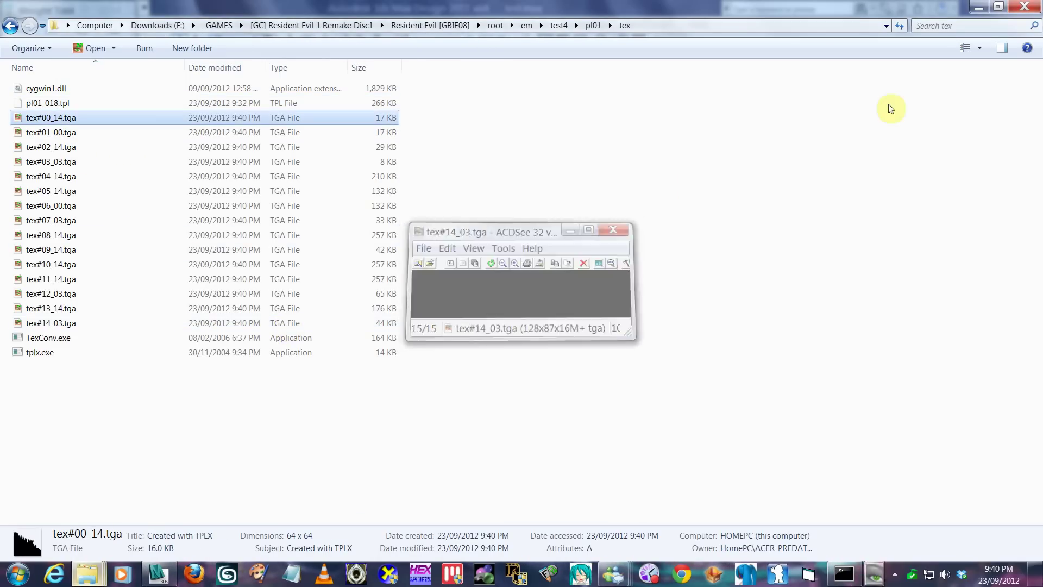
- Show the tex folder's files as extra large icons and look through the texture thumbnails
left_click(974, 52)
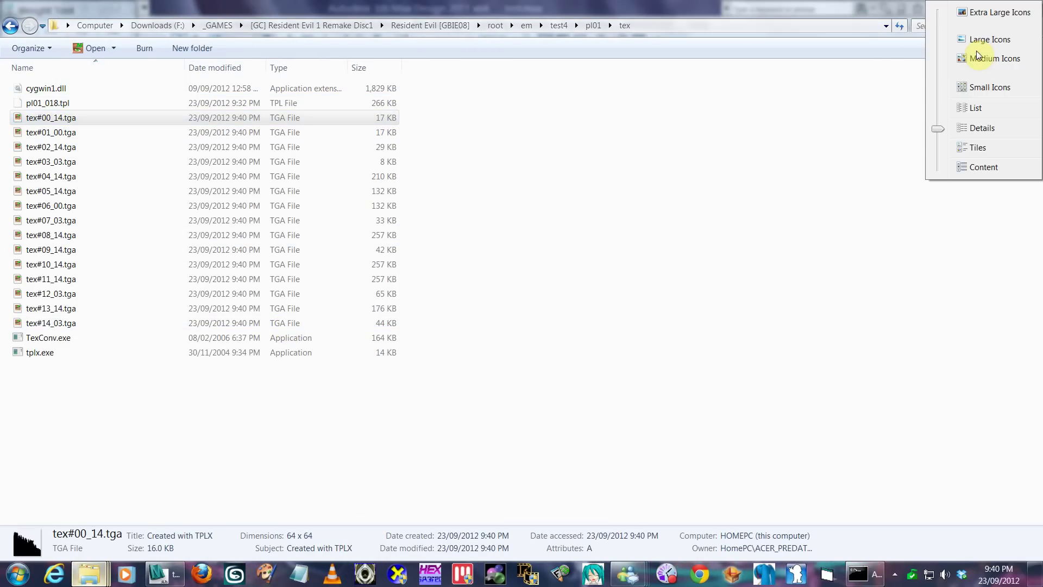
left_click(997, 17)
left_click(465, 220)
scroll(464, 222, "down", 2)
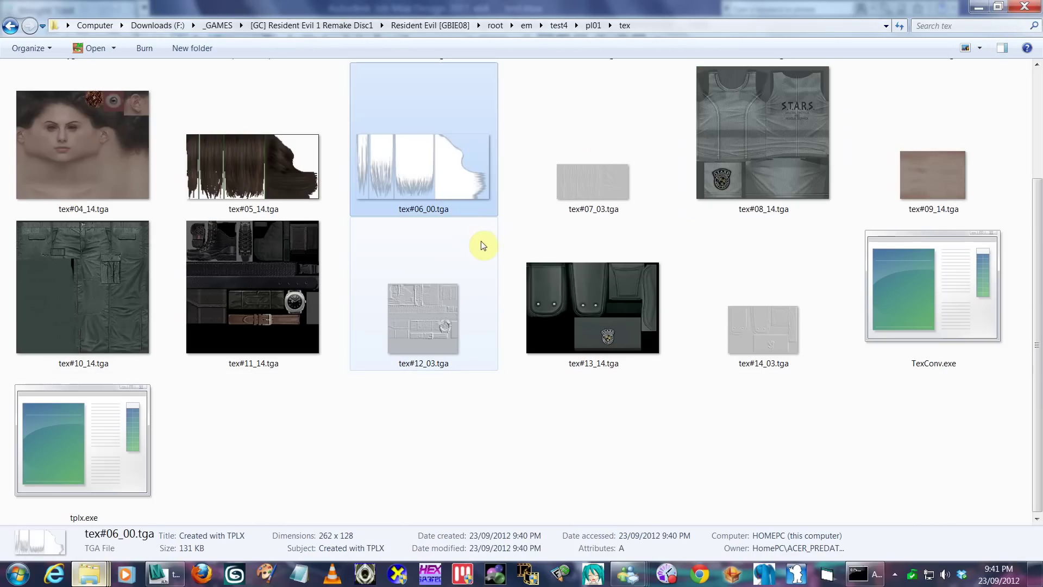
- Shrink the thumbnails in the tex folder and select TexConv.exe
scroll(478, 244, "down", 1, "ctrl")
scroll(494, 253, "down", 1, "ctrl")
left_click(513, 410)
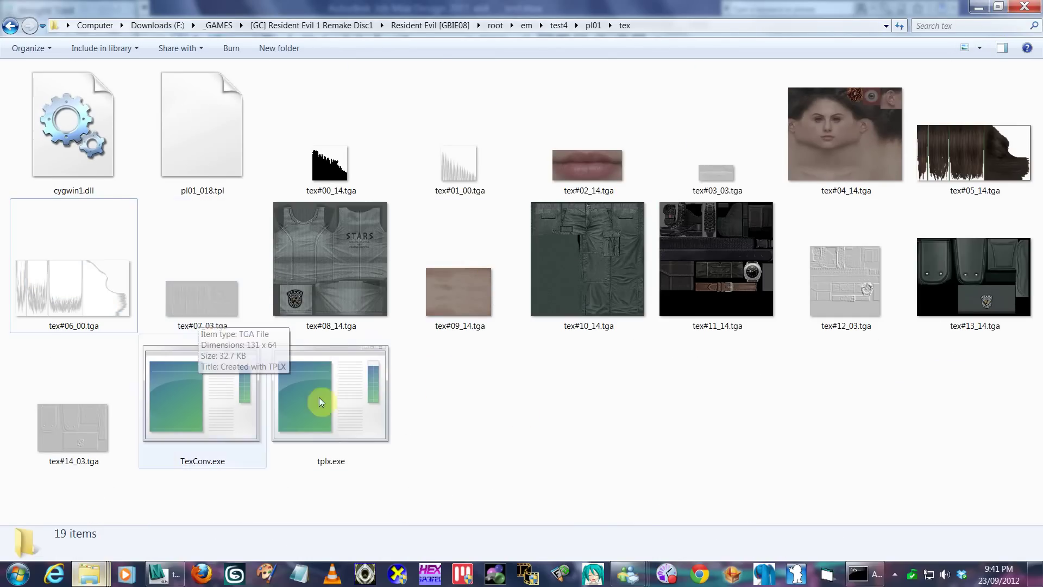
left_click(202, 402)
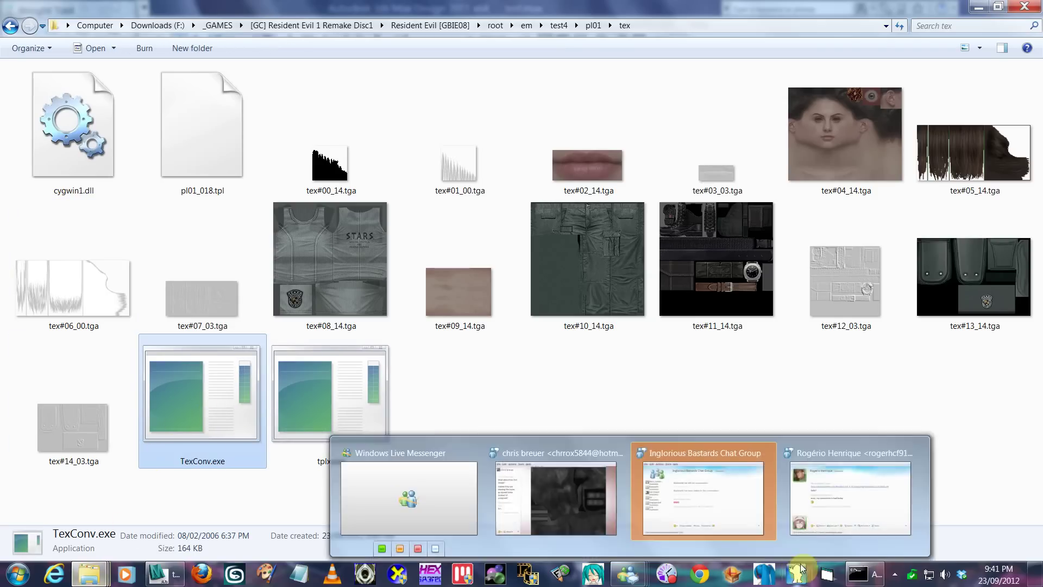
- Change the Command Prompt directory to the folder F:\_GAMES\[GC] Resident Evil 1 Remake Disc1\Resident Evil [GBIE08]\root\em\test4\pl01\tex, using its copied path in quotes
left_click(858, 573)
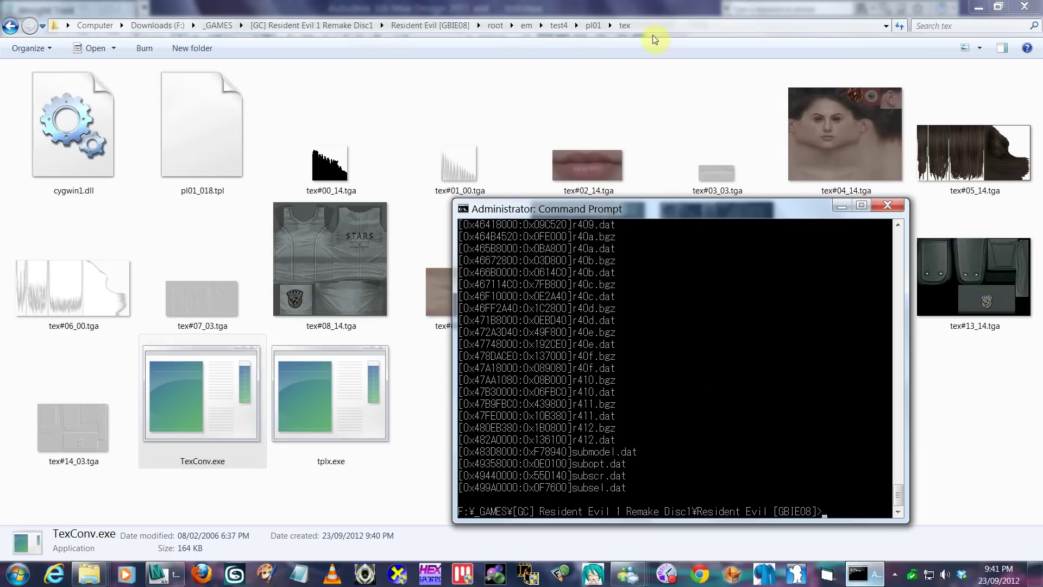
left_click(680, 28)
left_click(680, 27)
type("cd")
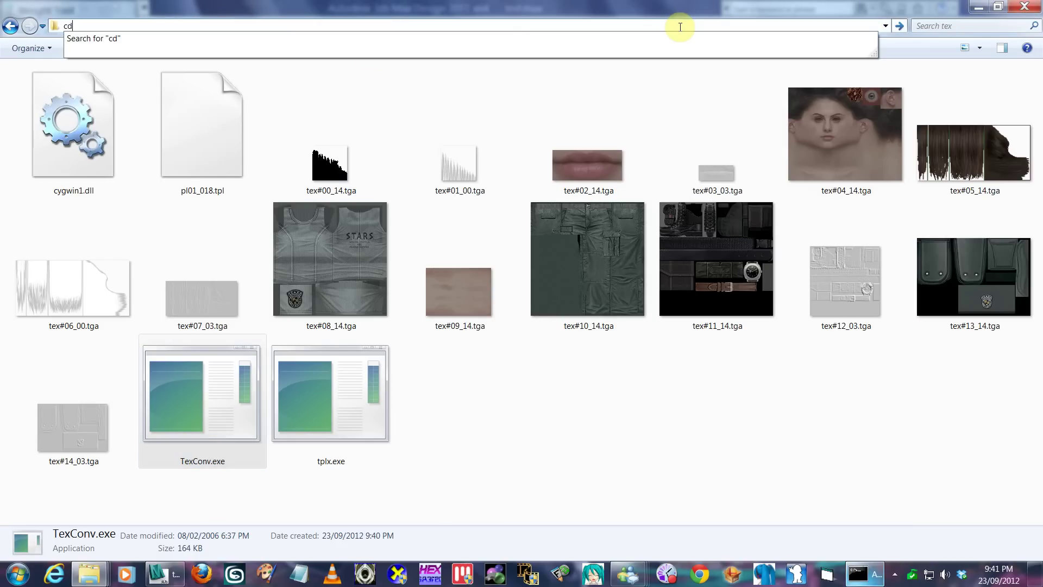
key("Escape")
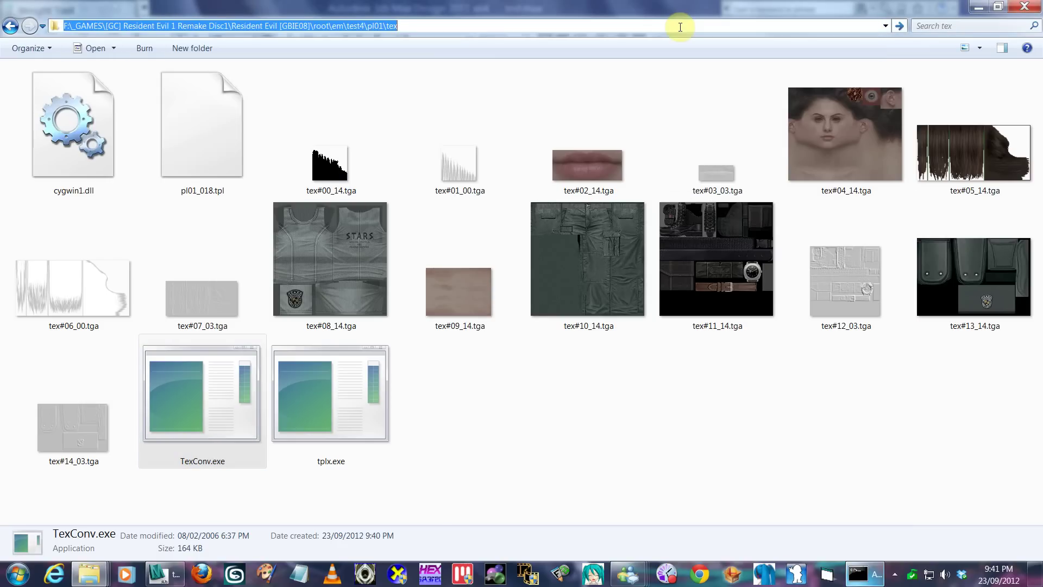
left_click(858, 573)
right_click(692, 354)
left_click(689, 315)
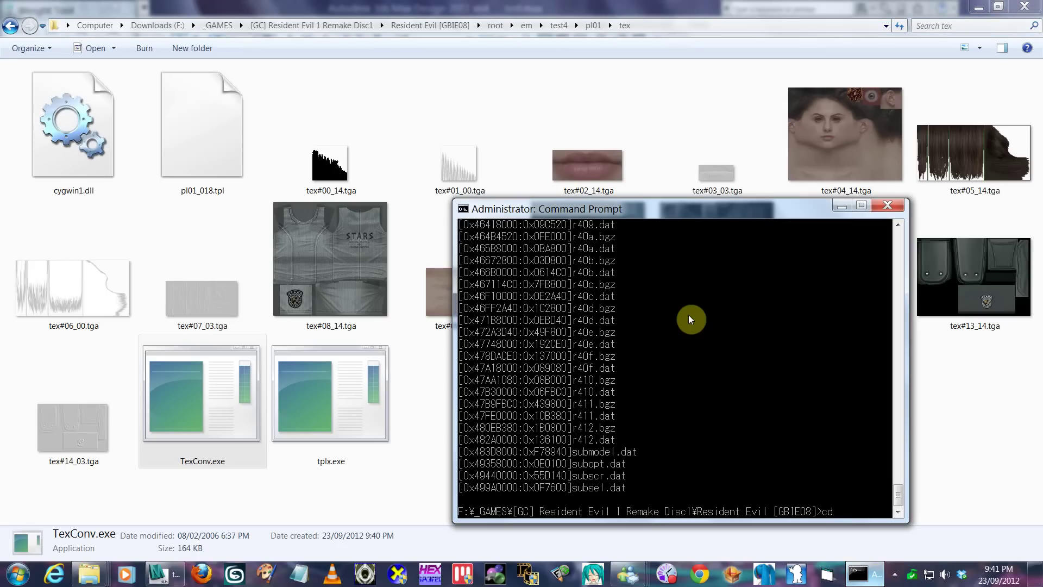
type("\"")
right_click(691, 315)
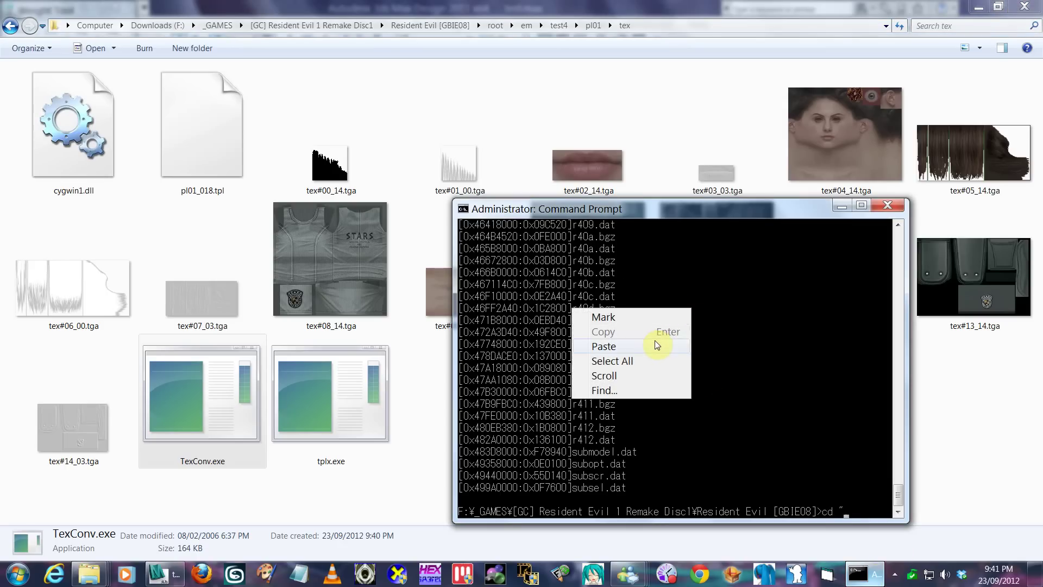
left_click(654, 340)
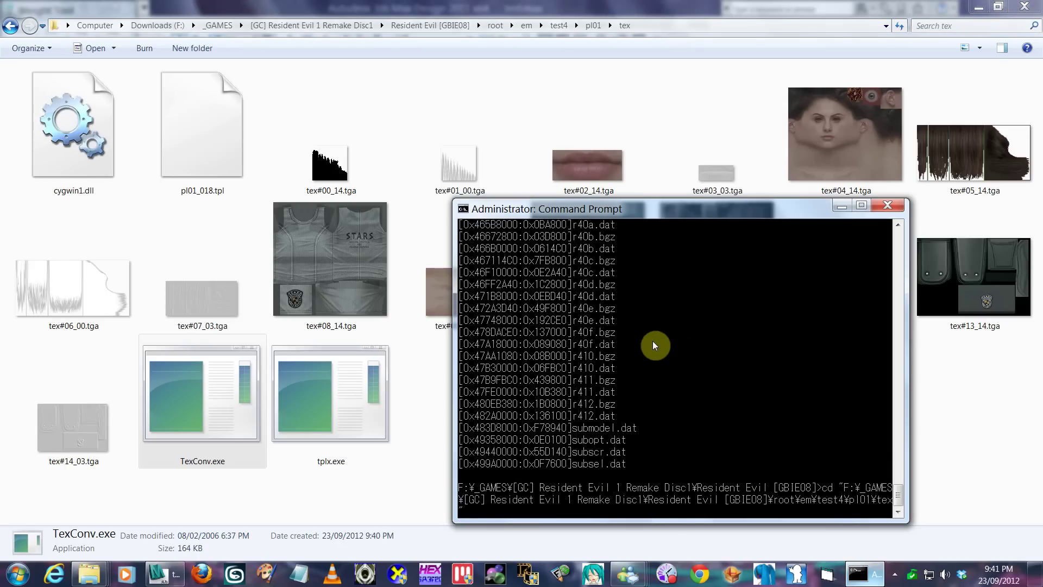
key("Return")
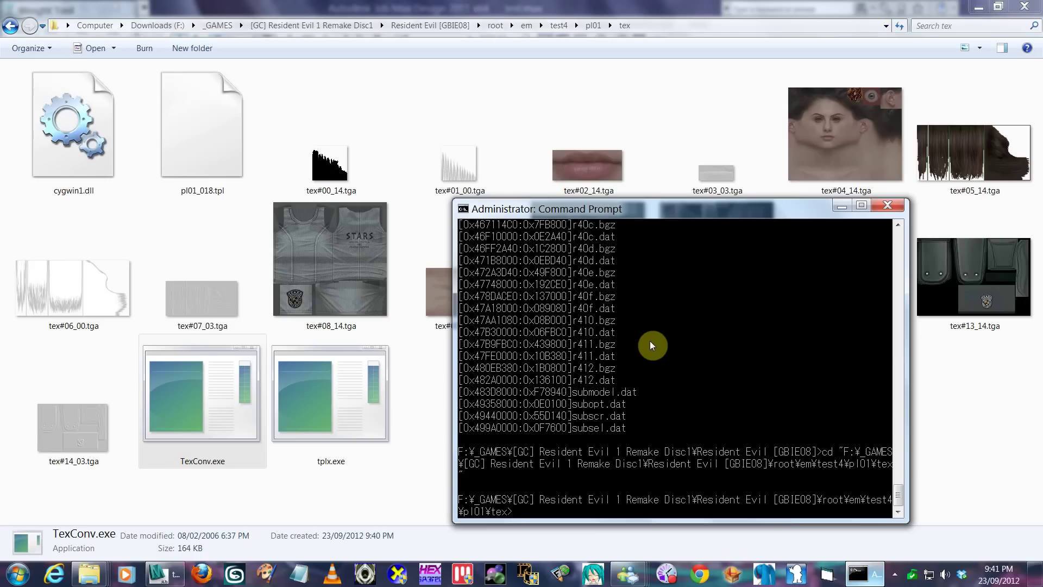
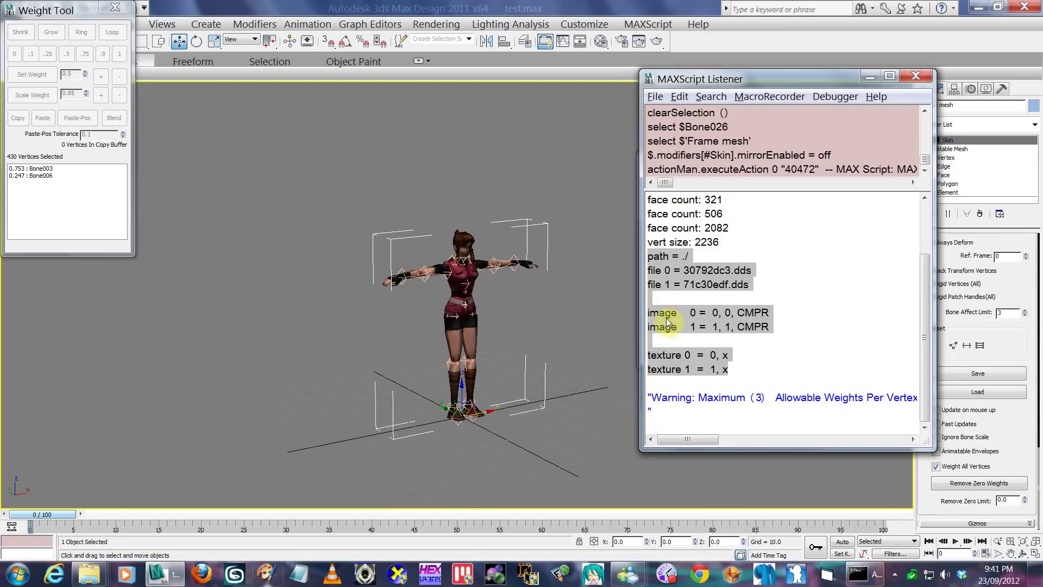
- Copy the highlighted path, file, image and texture lines from the 3ds Max MAXScript Listener and return to the tex folder
right_click(667, 321)
right_click(682, 288)
left_click(645, 348)
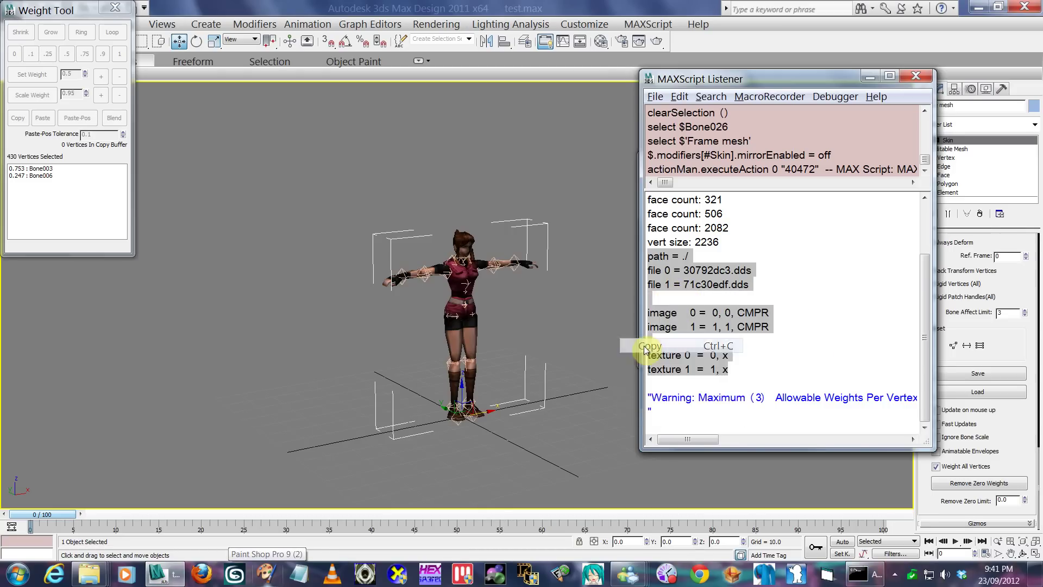
key("alt+Tab")
key("alt+Tab")
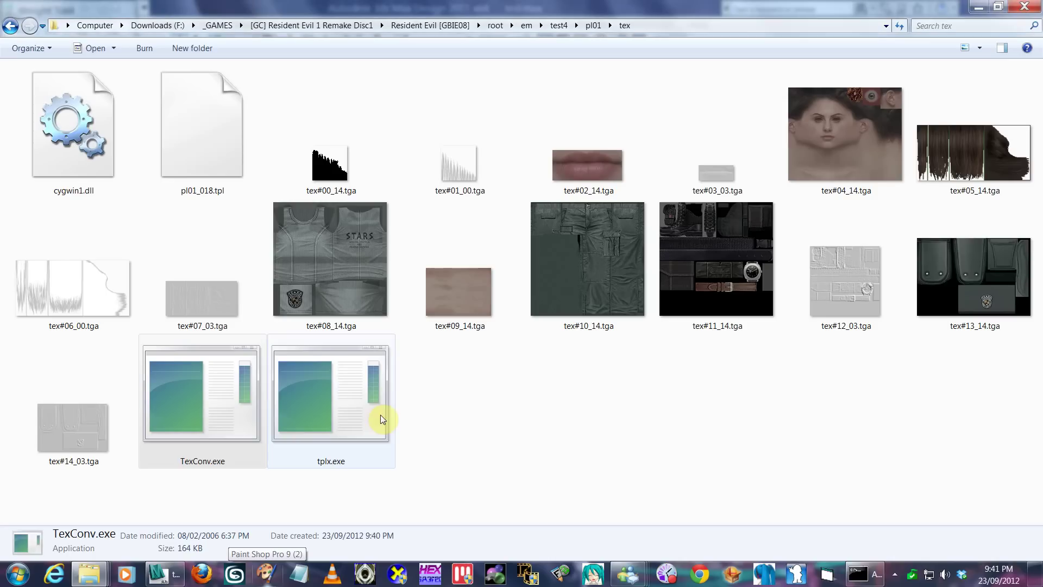
- Create a text document named tpl.txt in the tex folder
right_click(439, 400)
mouse_move(325, 373)
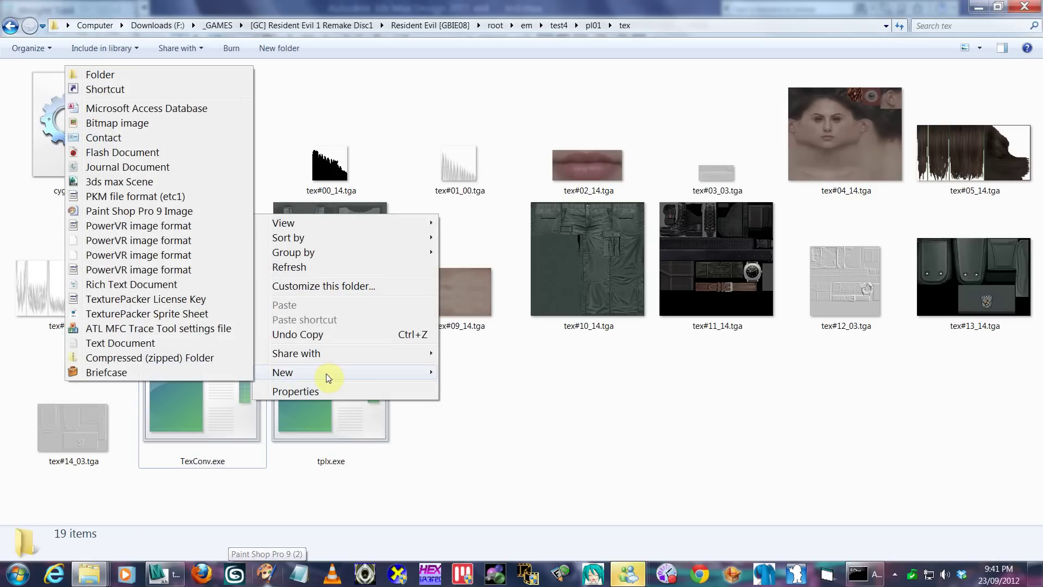
left_click(163, 343)
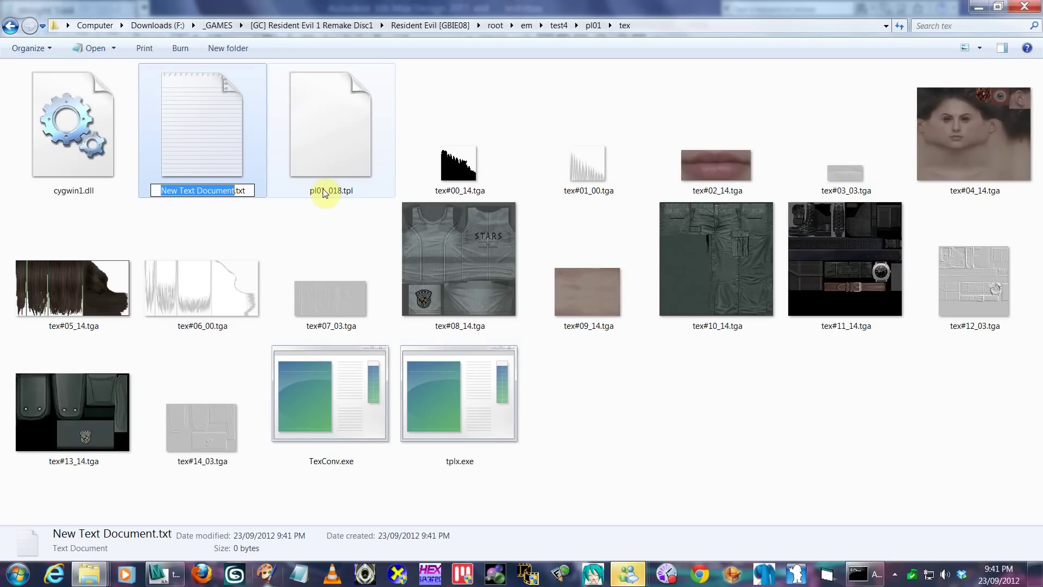
type("tpl")
key("Return")
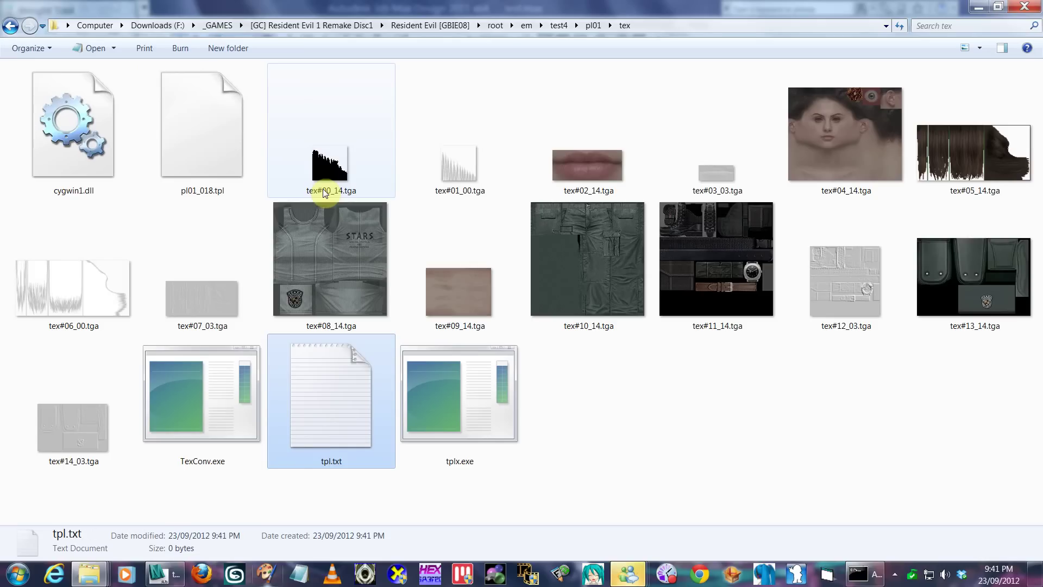
- Paste the copied texture list into tpl.txt, save it on closing, and reopen the file to check its contents
key("Return")
right_click(444, 233)
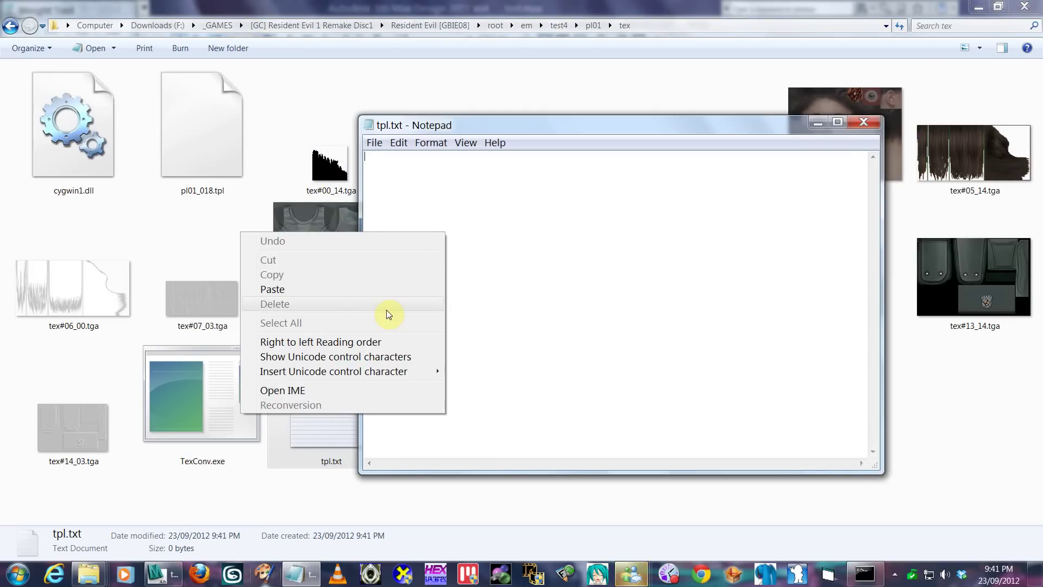
left_click(375, 299)
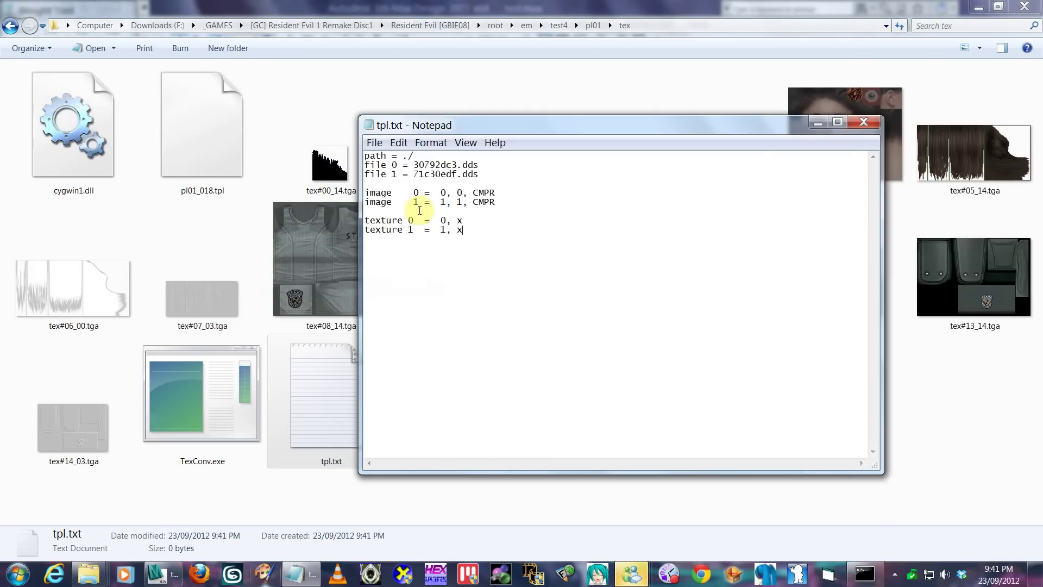
left_click(864, 122)
left_click(502, 310)
double_click(350, 424)
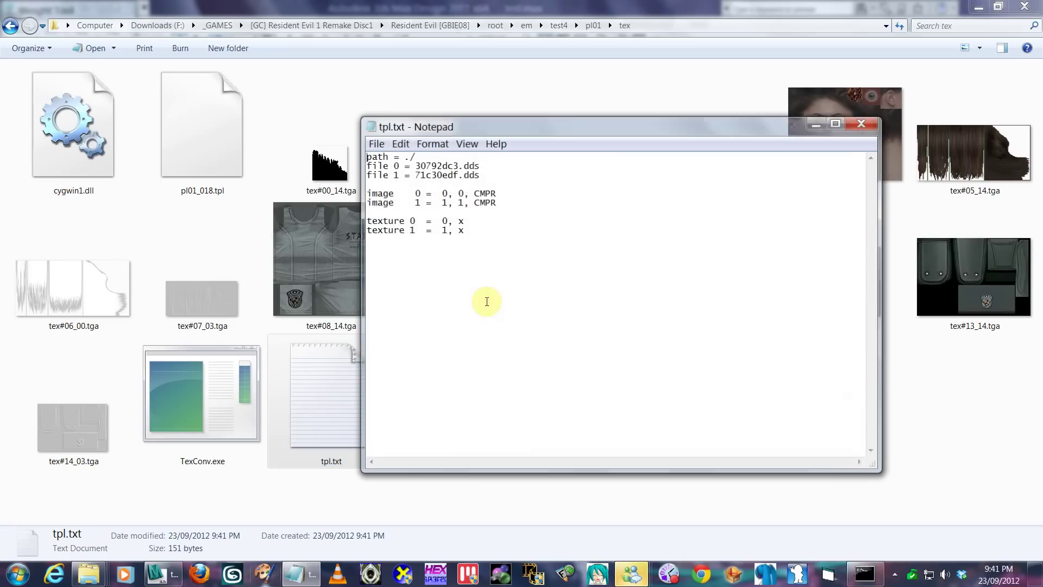
left_click(864, 122)
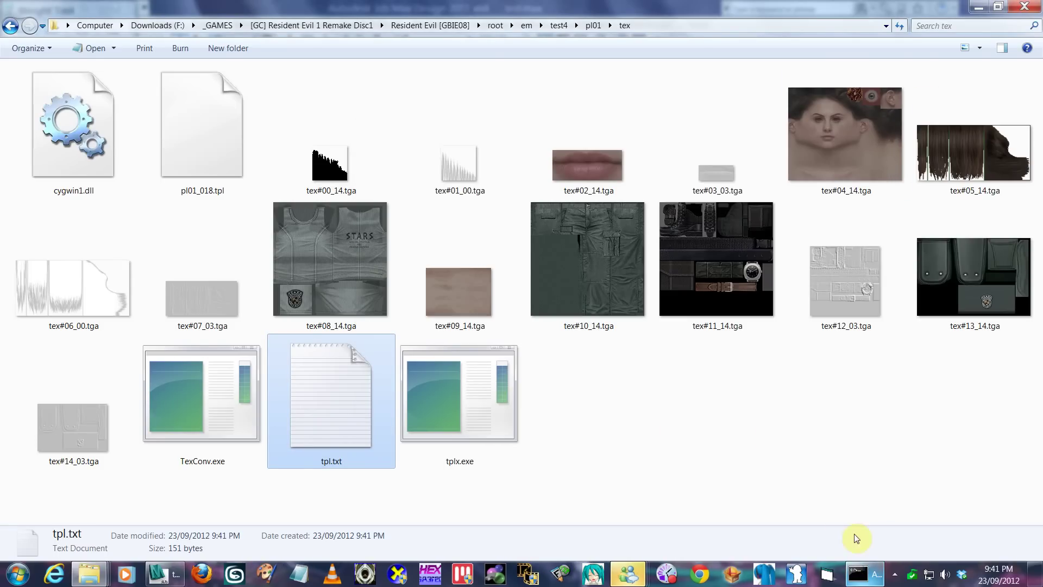
- Check the DDS file names in tpl.txt and run "texconv tpl.txt new.tpl" in the Command Prompt
left_click(857, 573)
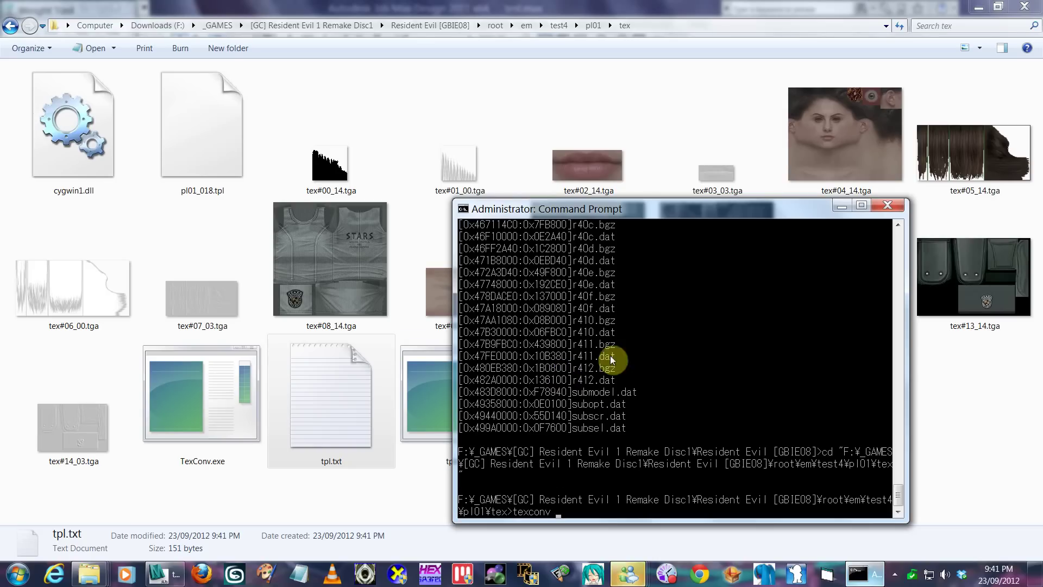
double_click(361, 393)
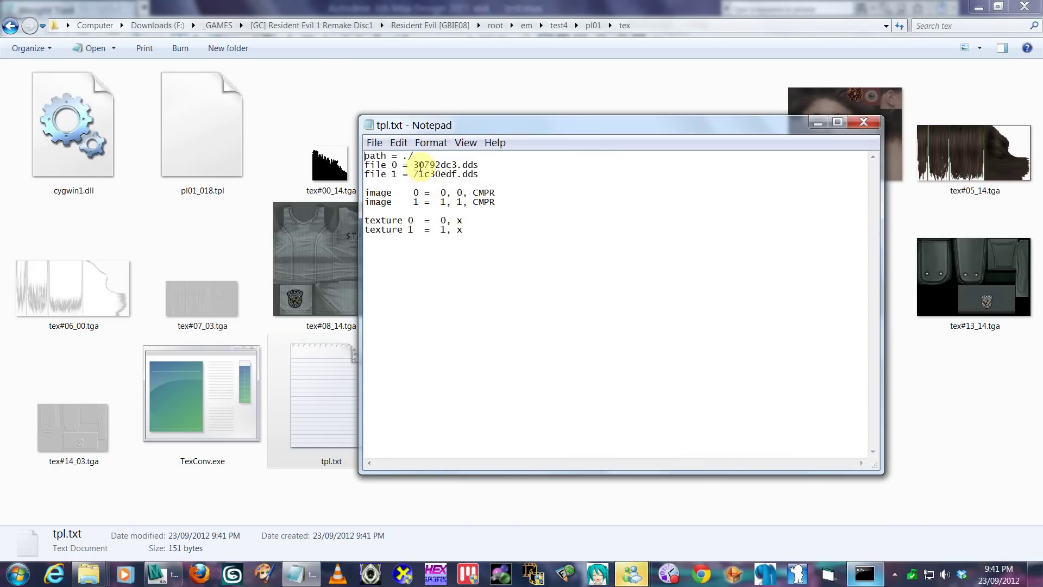
mouse_move(413, 165)
left_mouse_down()
mouse_move(485, 172)
mouse_move(417, 175)
left_mouse_up()
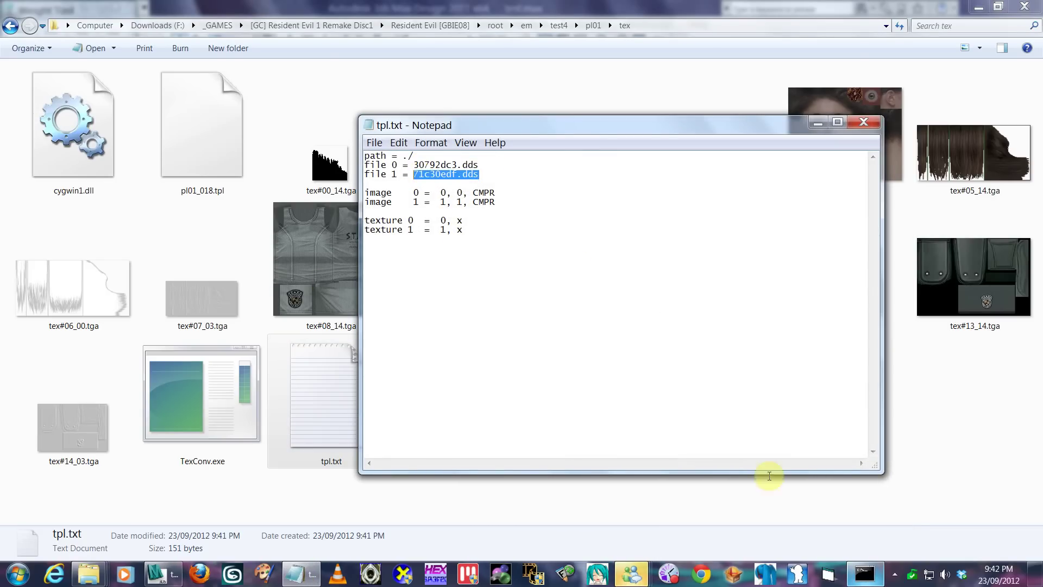
left_click(864, 573)
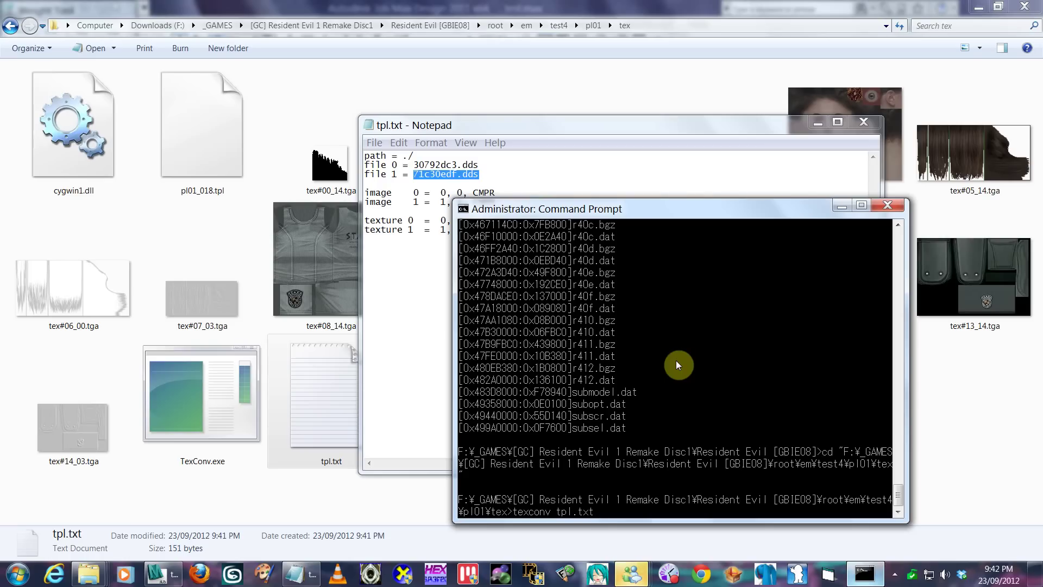
type("new.tpl")
key("Return")
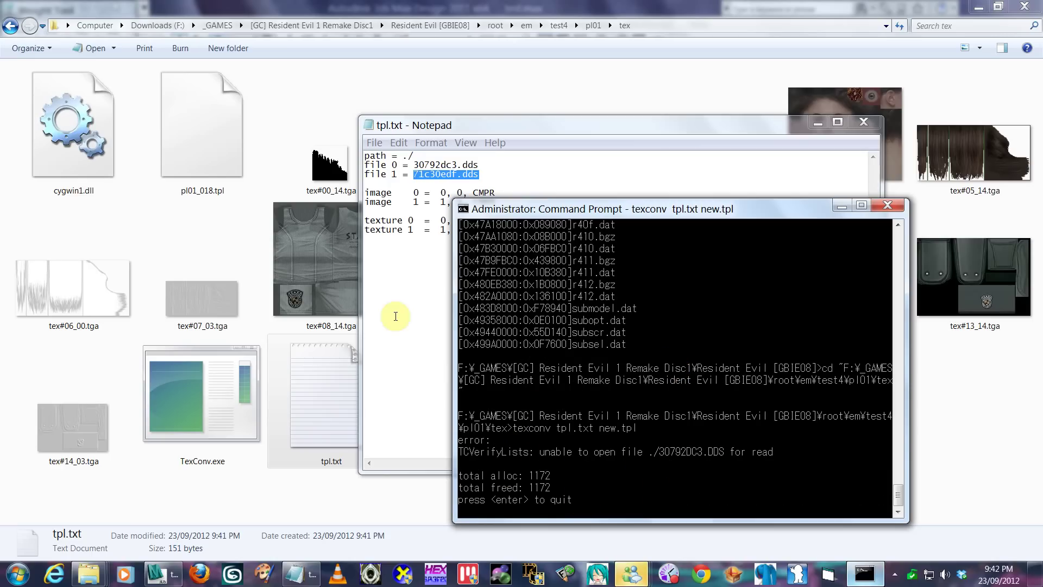
- Open the Claire Redfield folder with large icons and preview the textures 71c30edf.dds and 30792dc3.dds
left_click(416, 324)
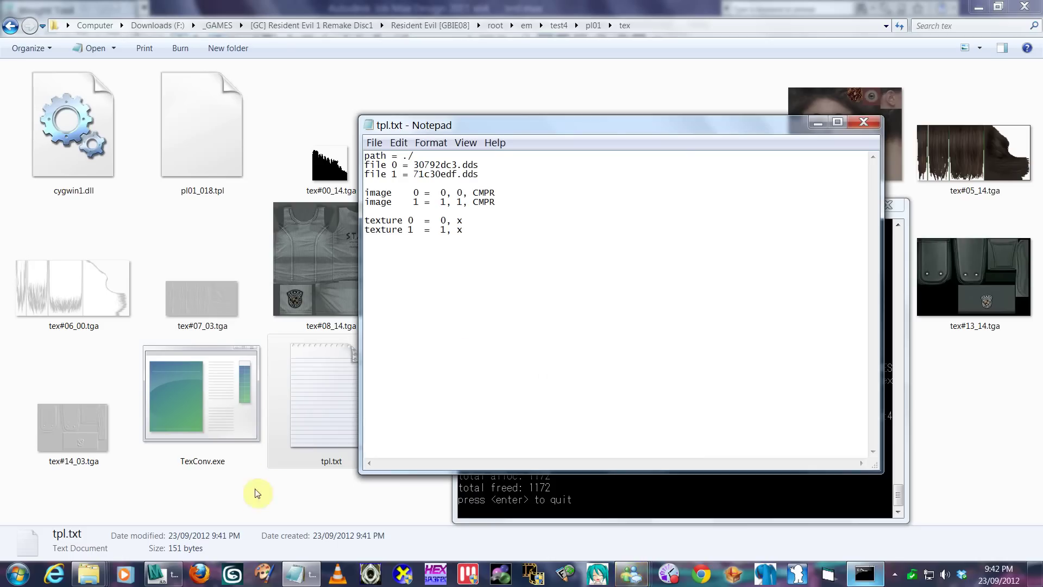
left_click(88, 573)
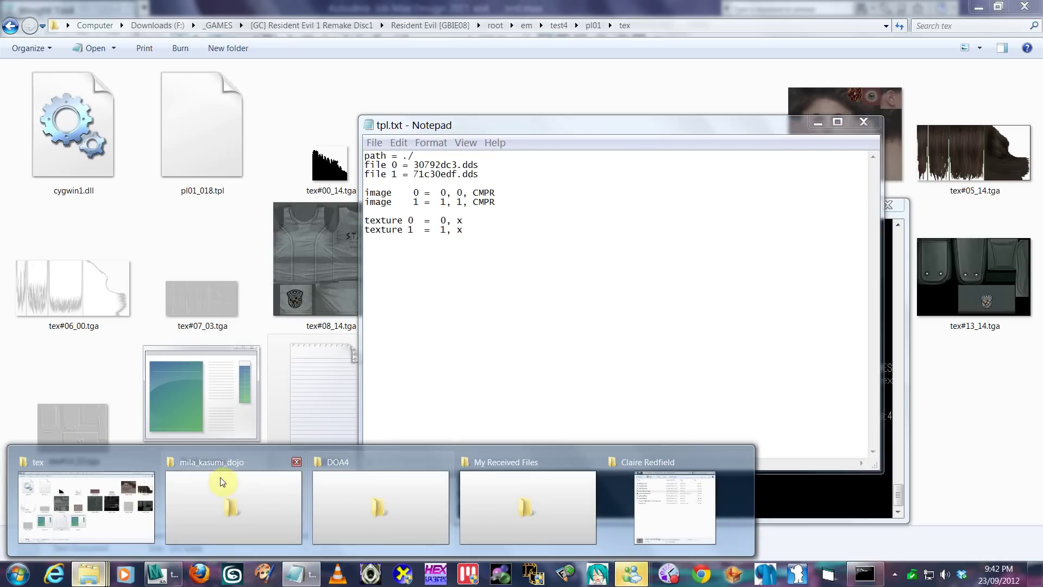
left_click(630, 511)
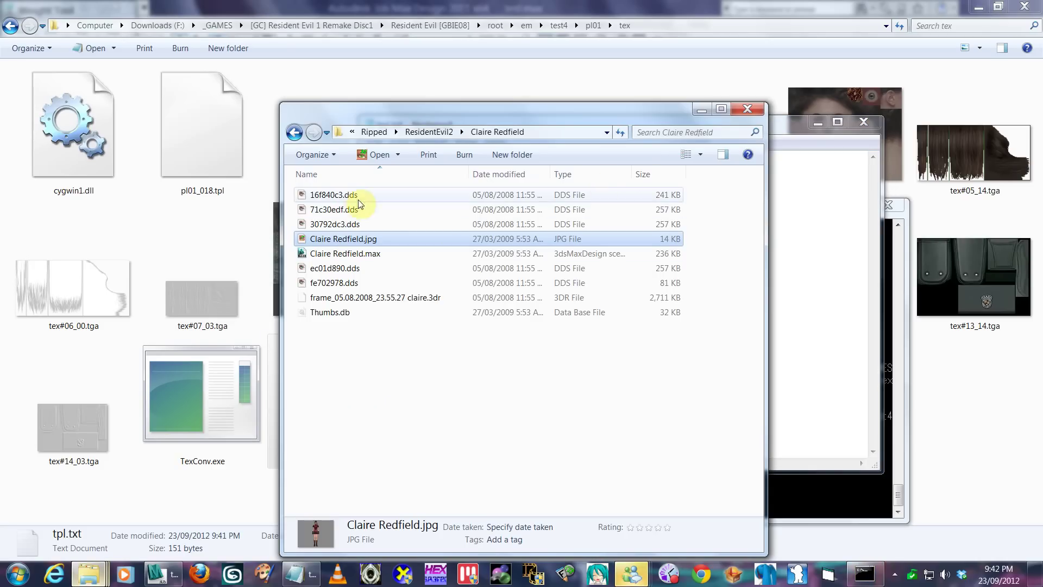
left_click(701, 155)
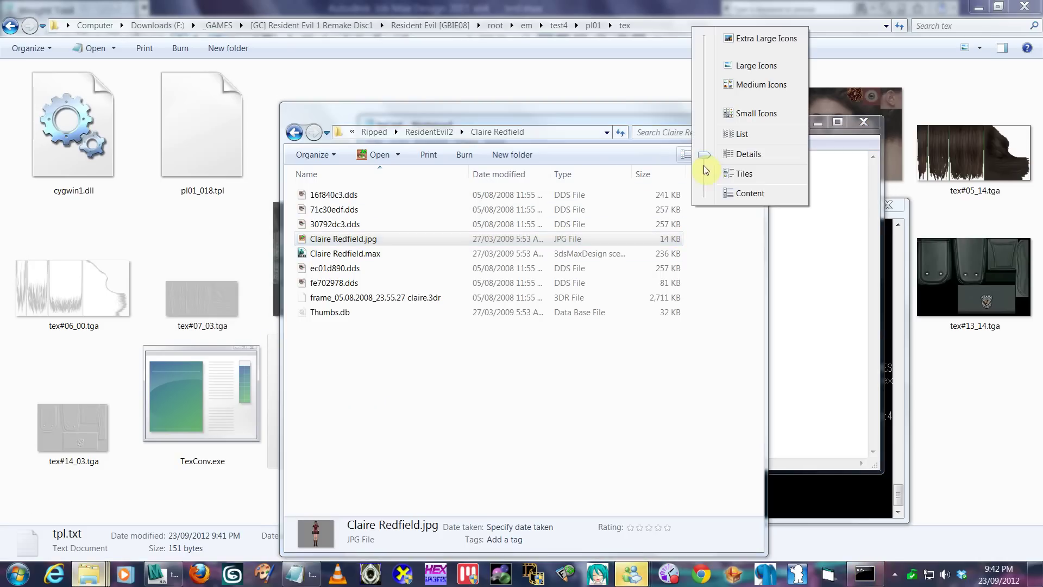
left_click(743, 65)
double_click(411, 217)
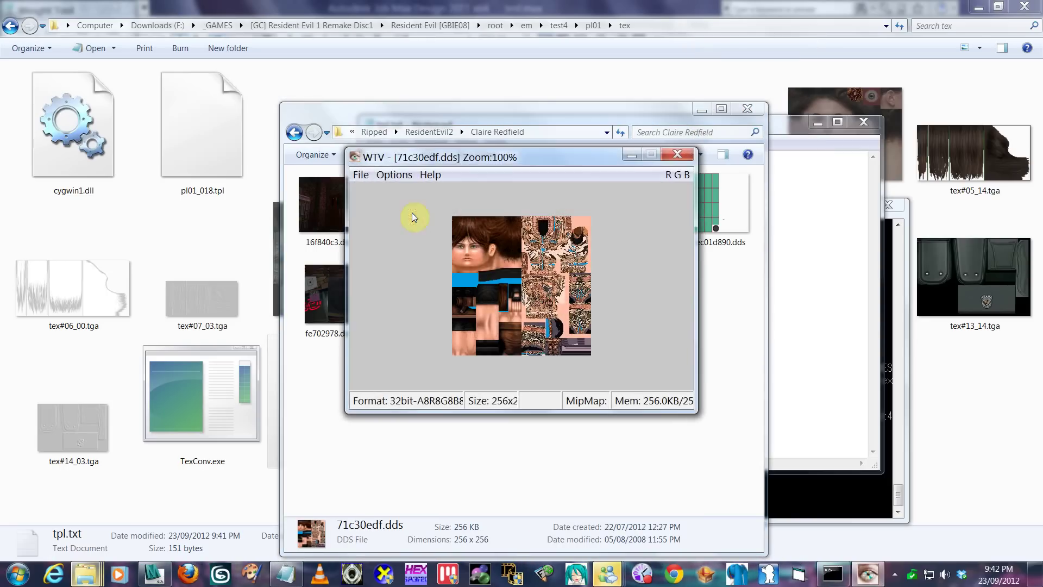
key("Escape")
double_click(459, 206)
key("Escape")
- Copy 71c30edf.dds and 30792dc3.dds from the Claire Redfield folder into the tex folder
left_click(429, 225)
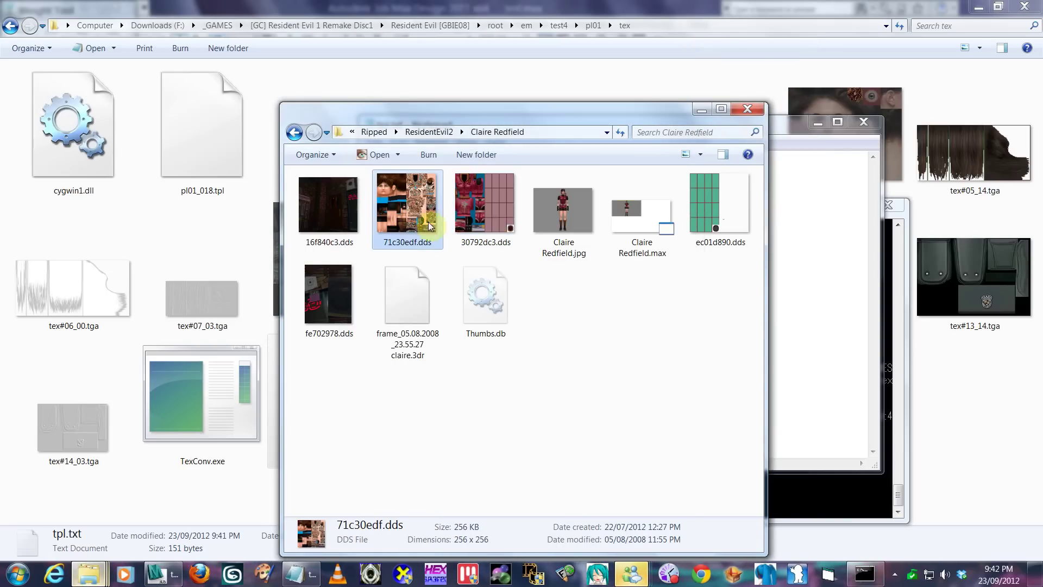
left_click(468, 212, "ctrl")
left_click(943, 373)
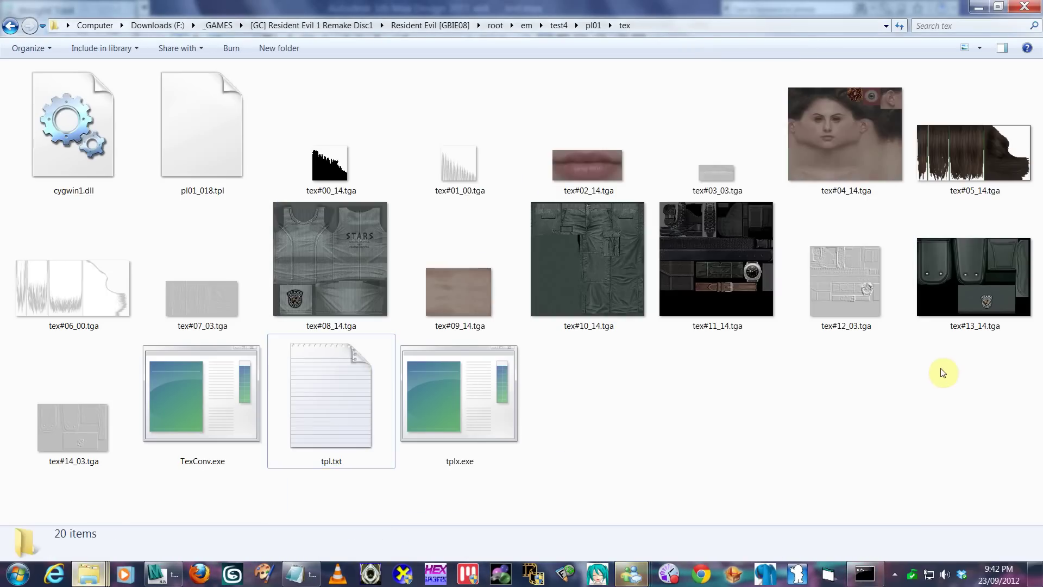
key("ctrl+v")
- Quit the previous texconv run, rerun "texconv tpl.txt new.tpl" in the Command Prompt, and return to the tex folder
left_click(859, 570)
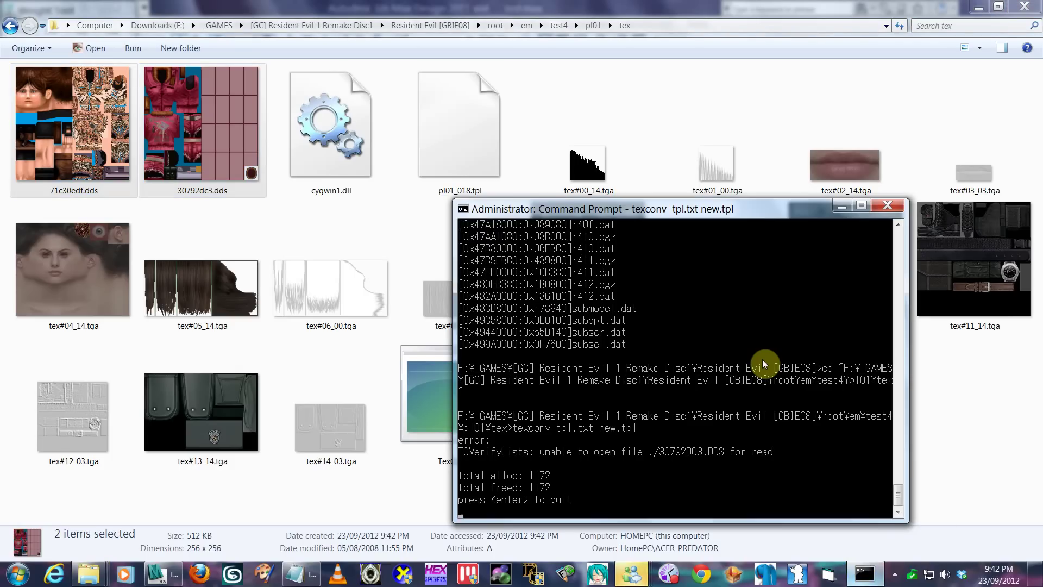
key("Return")
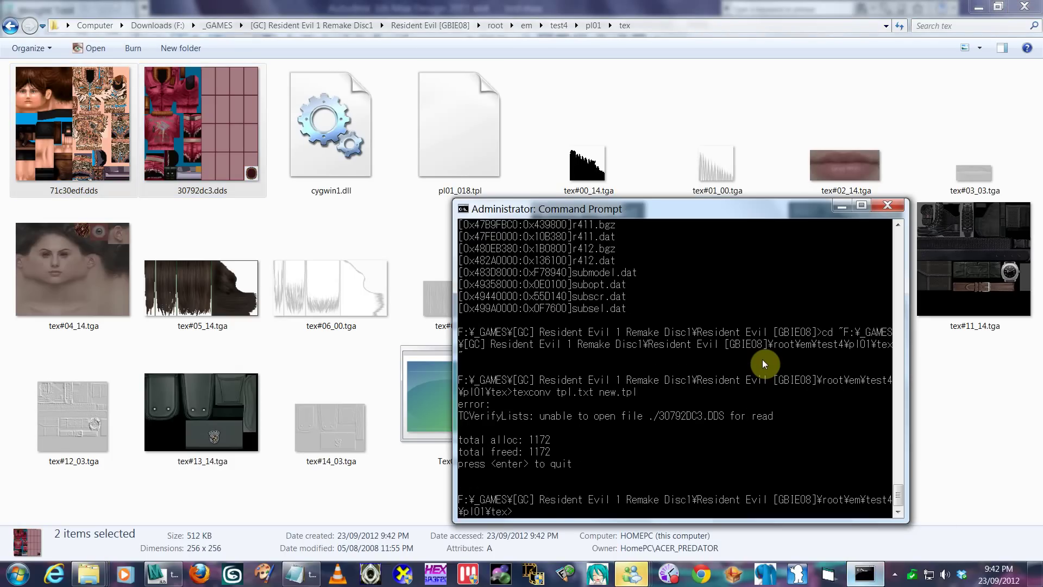
key("Up")
key("Return")
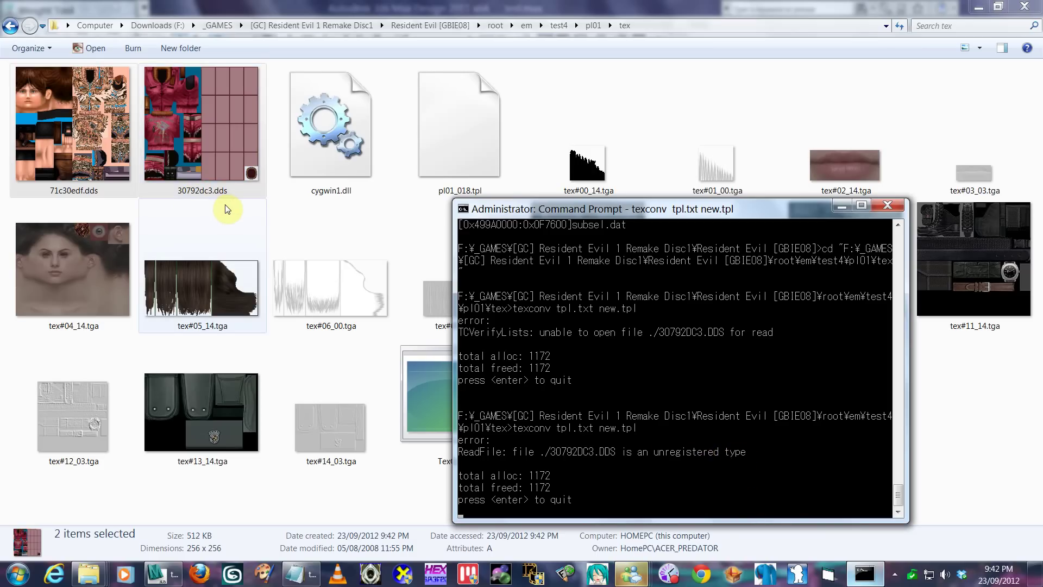
left_click(269, 172)
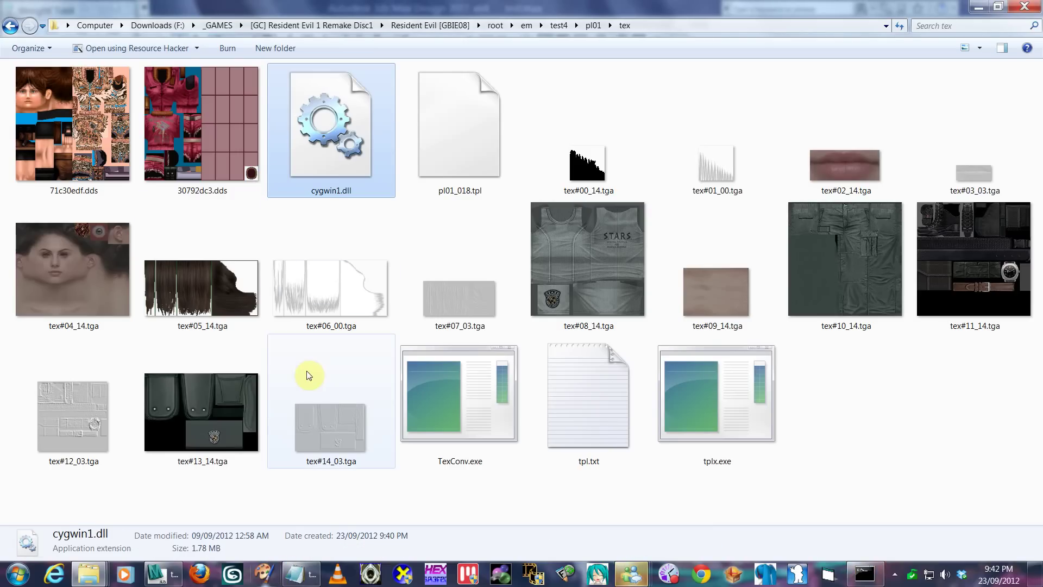
- Launch Paint Shop Pro and open 71c30edf.dds and 30792dc3.dds from the tex folder in it
left_click(268, 567)
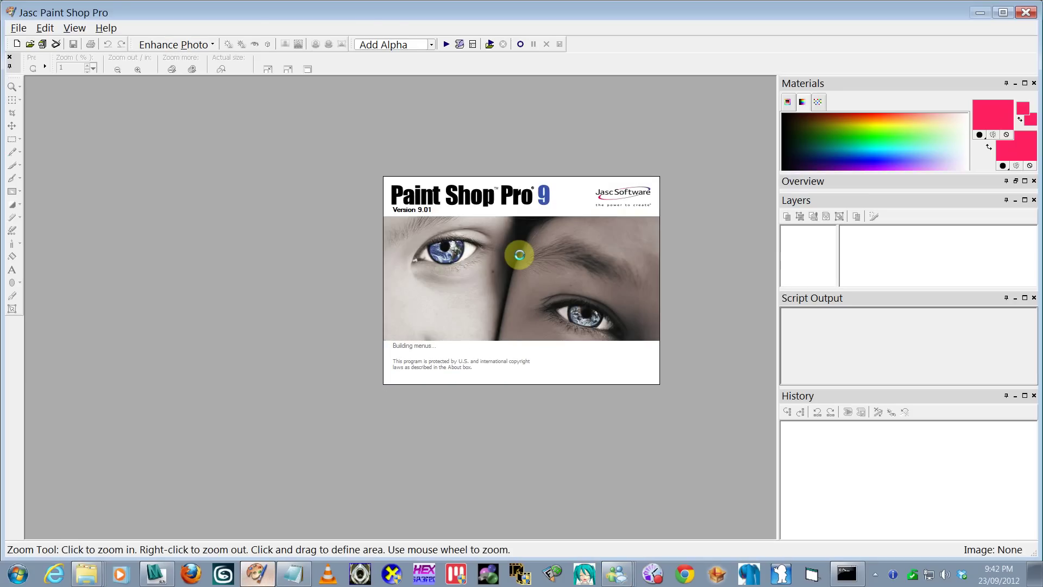
key("alt+Tab")
left_click(520, 255)
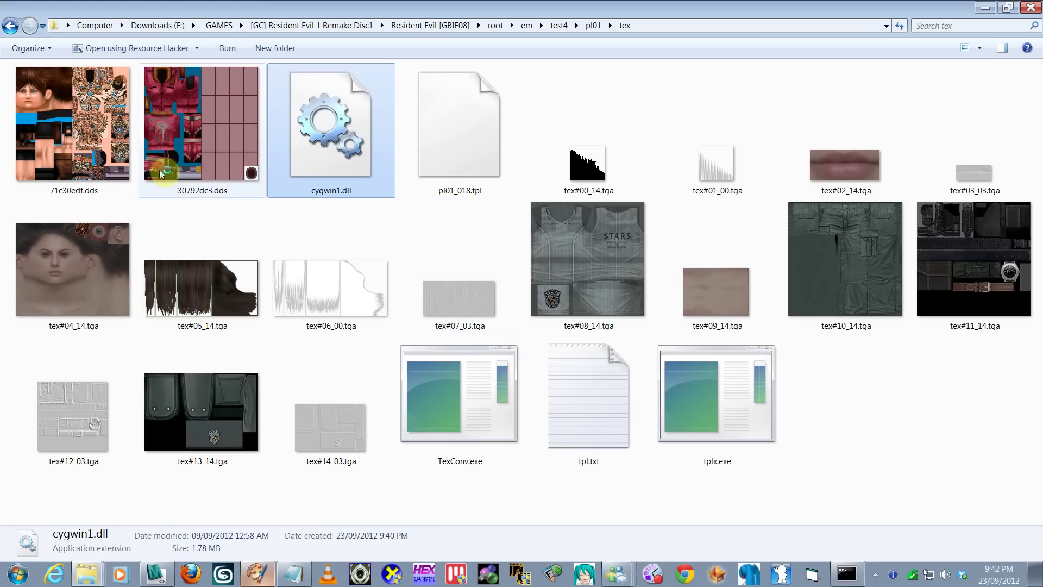
left_click(188, 98)
left_click(95, 187, "ctrl")
key("alt+Tab")
key("alt+Tab")
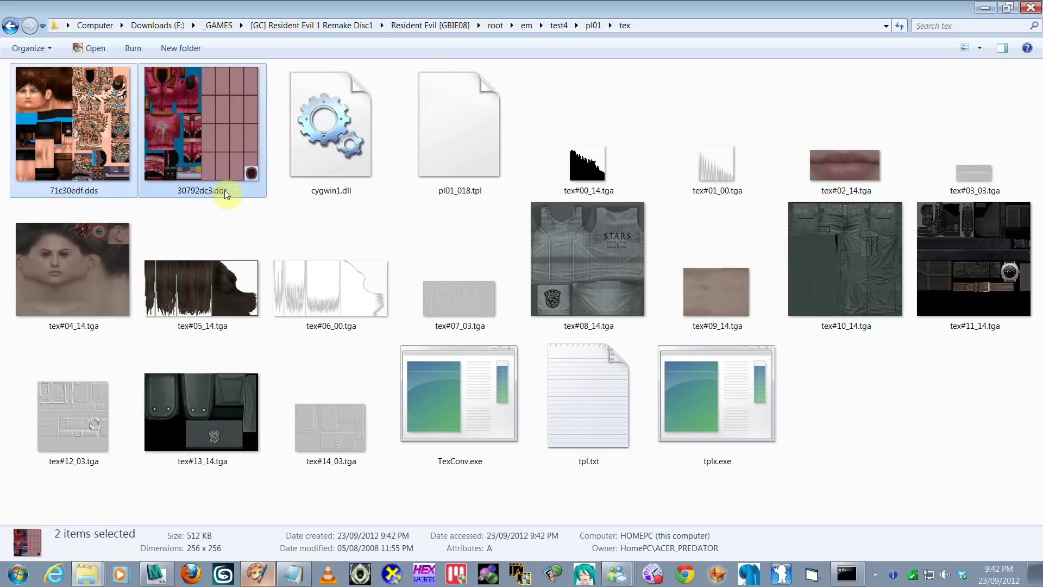
right_click(237, 166)
left_click(221, 129)
left_click(222, 142)
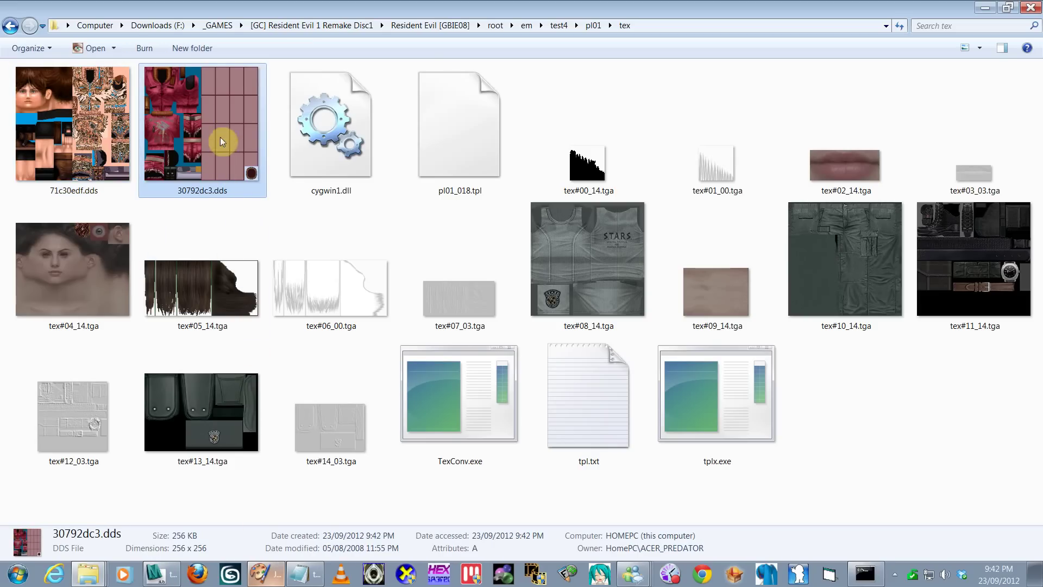
left_click(98, 138, "ctrl")
left_click_drag(276, 571, 351, 364)
- Save 30792dc3.dds as a Truevision Targa (.tga) file in the tex folder and close the image
key("F12")
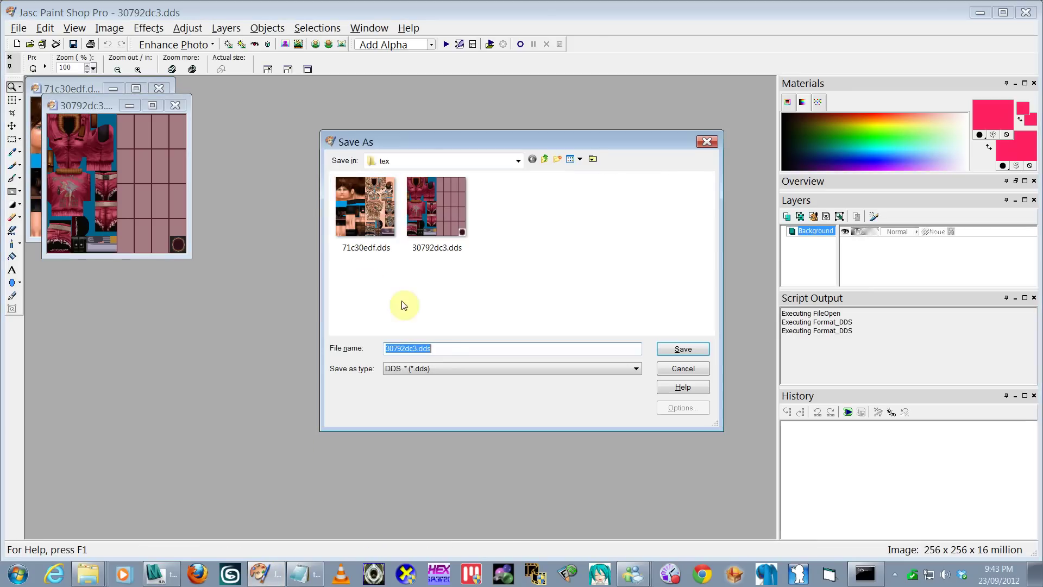
left_click(432, 368)
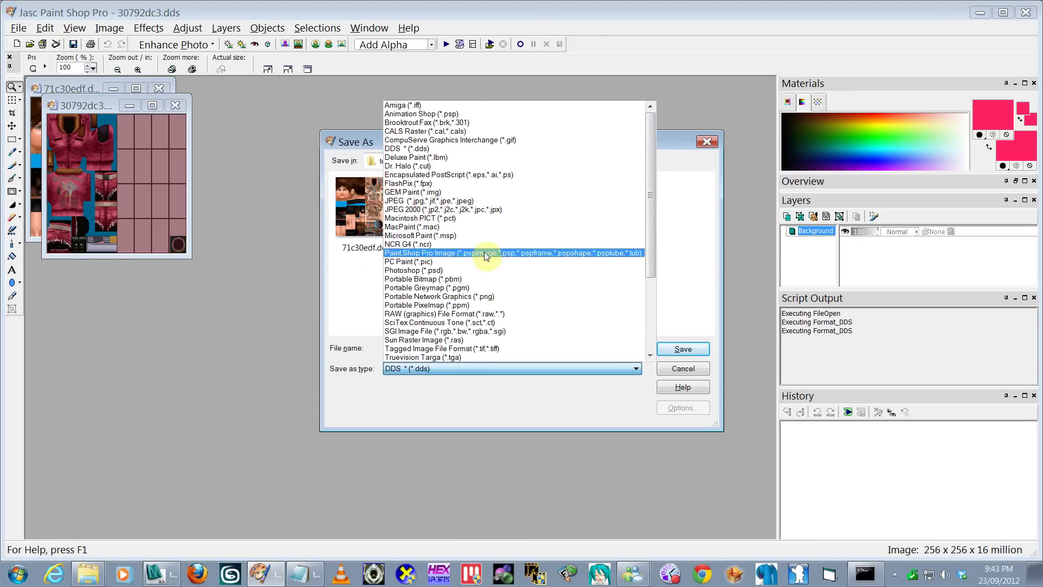
scroll(478, 239, "down", 3)
scroll(497, 298, "down", 2)
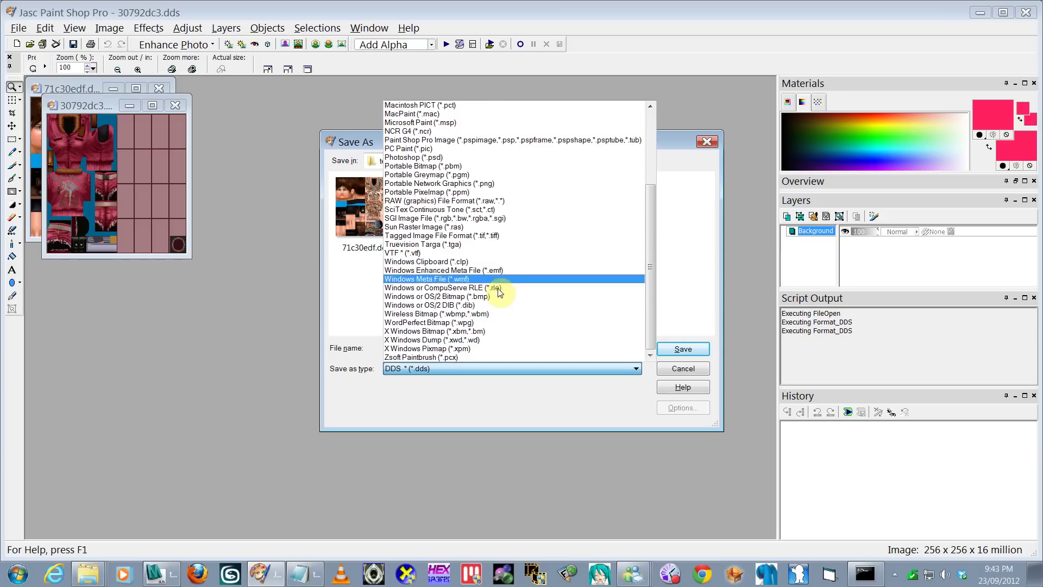
left_click(465, 244)
left_click(696, 349)
left_click(175, 105)
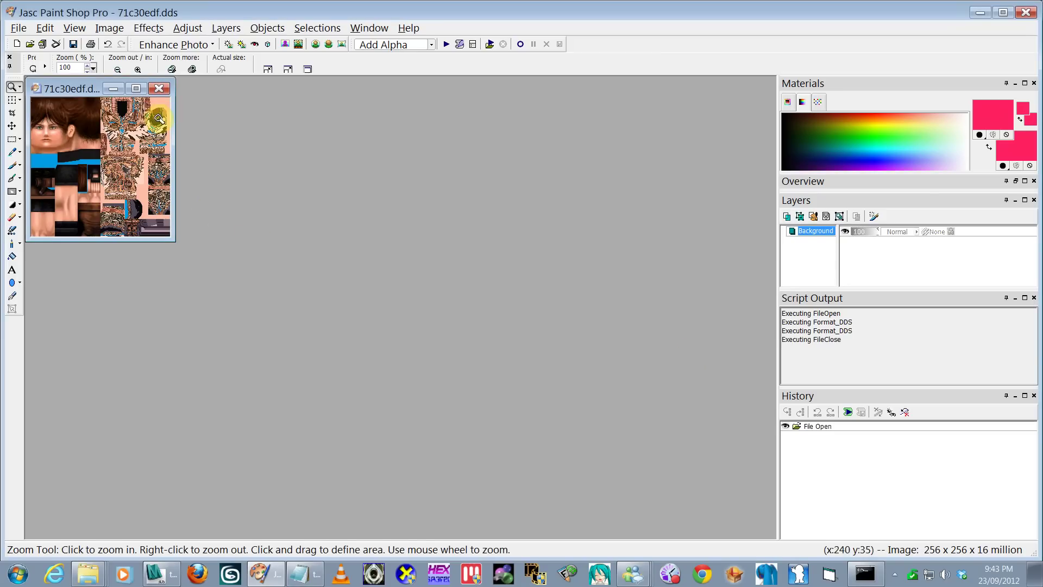
- Save 71c30edf.dds as a Truevision Targa (.tga) file in the tex folder, then close the image and the editor
scroll(156, 116, "up", 2)
scroll(155, 116, "up", 1)
key("F12")
left_click(520, 369)
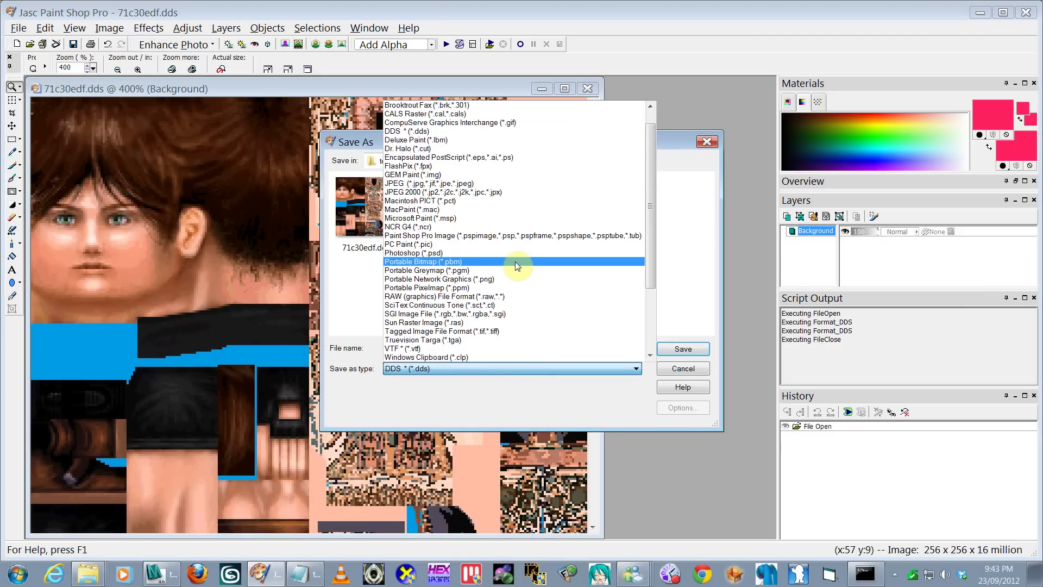
scroll(508, 271, "down", 1)
left_click(450, 314)
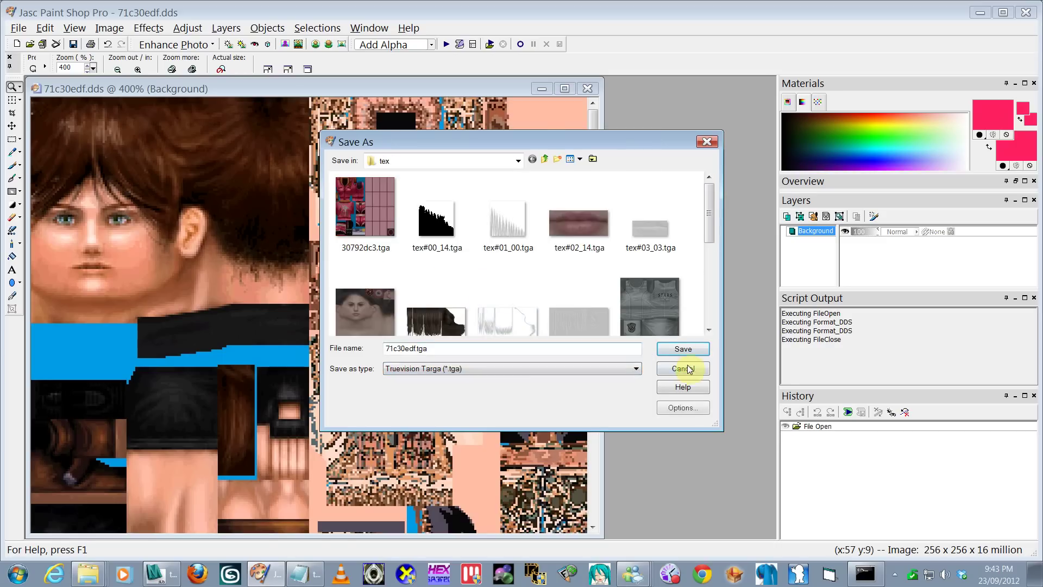
left_click(683, 349)
left_click(588, 88)
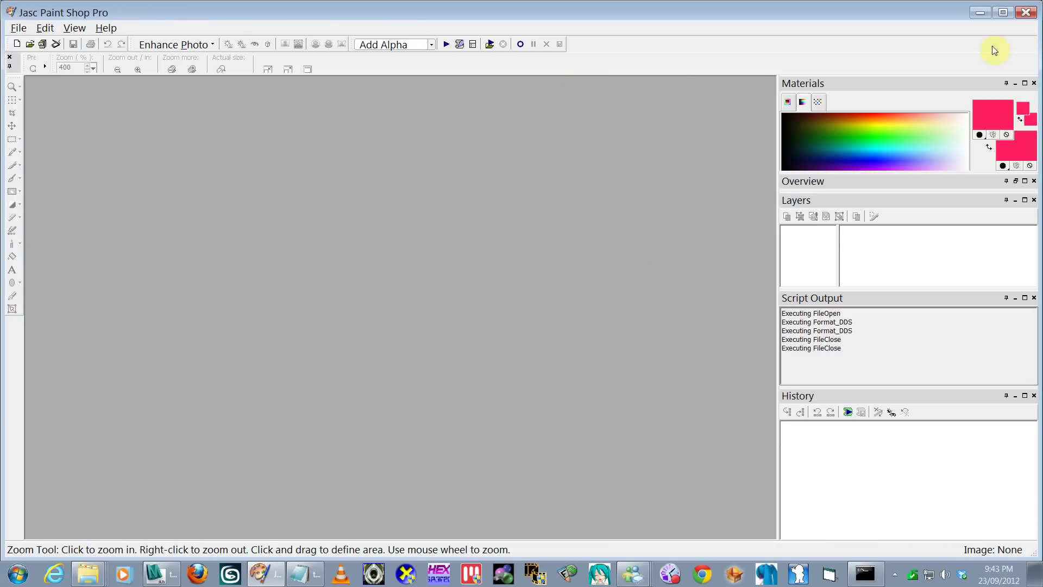
left_click(1023, 15)
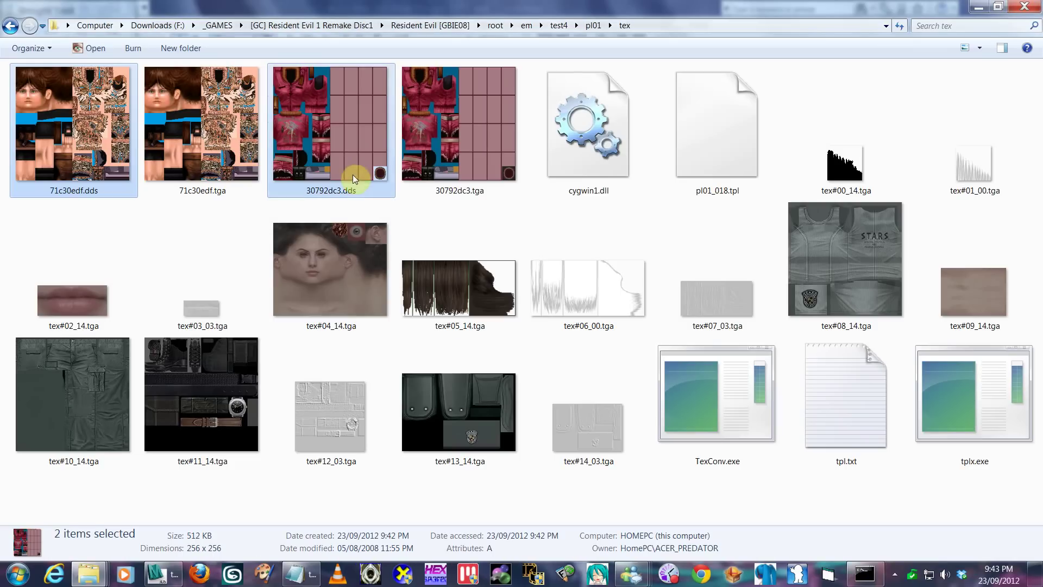
- Preview 30792dc3.tga in the image viewer and close it
left_click(353, 177)
double_click(459, 130)
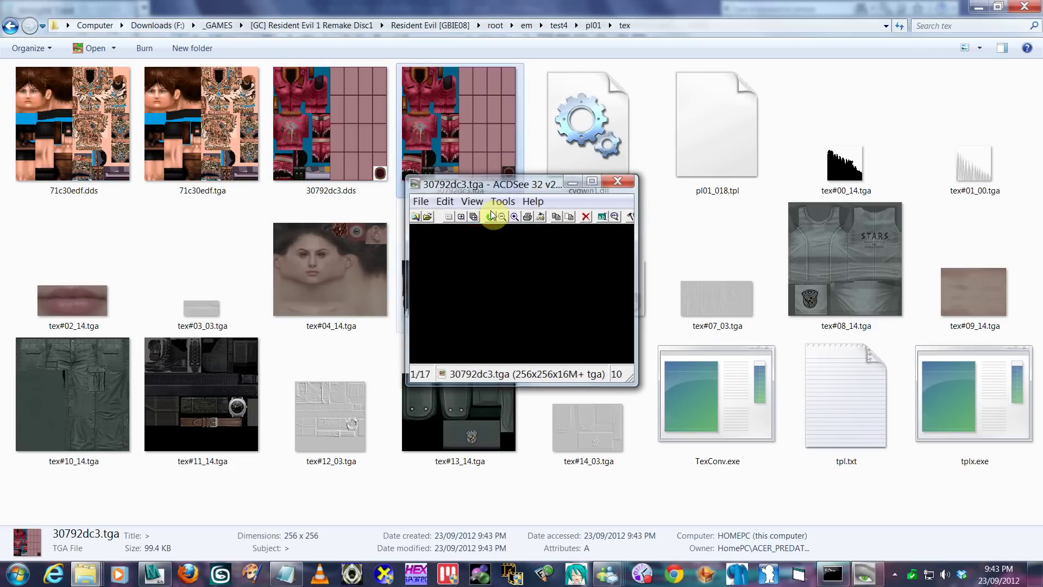
key("Escape")
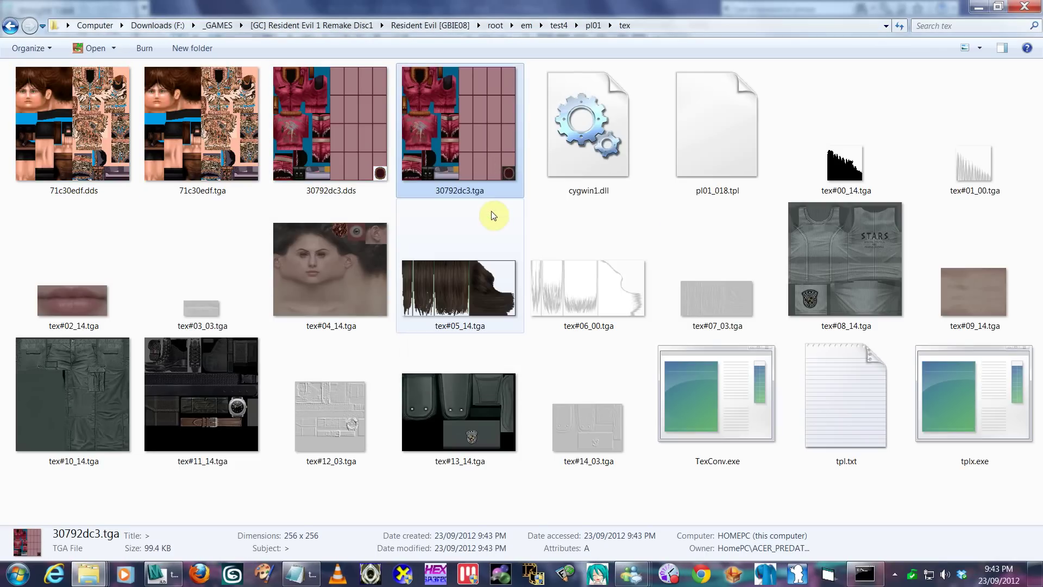
- Change both file entries in tpl.txt to 30792dc3.tga and 71c30edf.tga, and save and close the file
double_click(812, 432)
double_click(469, 165)
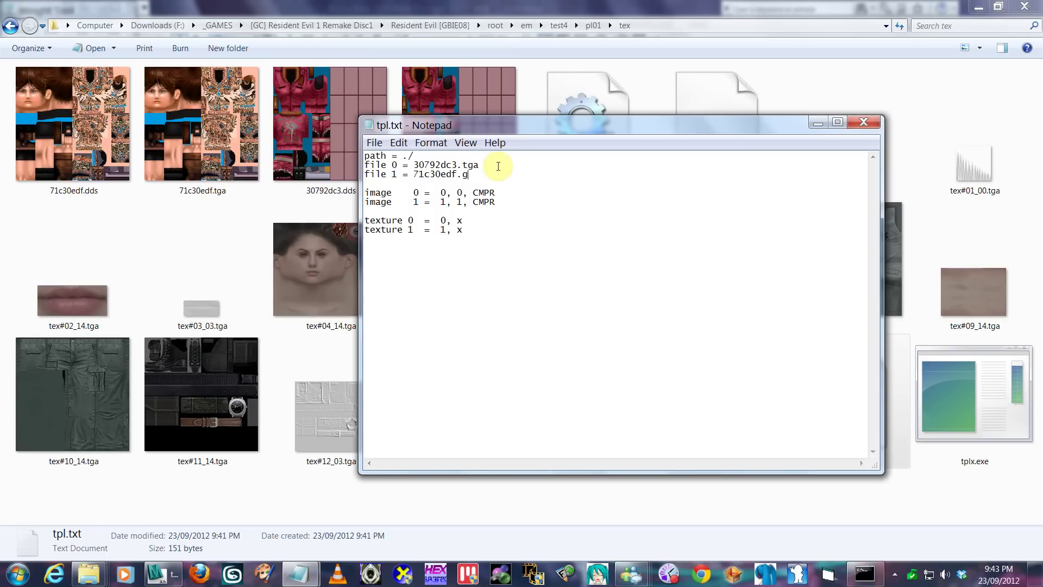
left_click(849, 128)
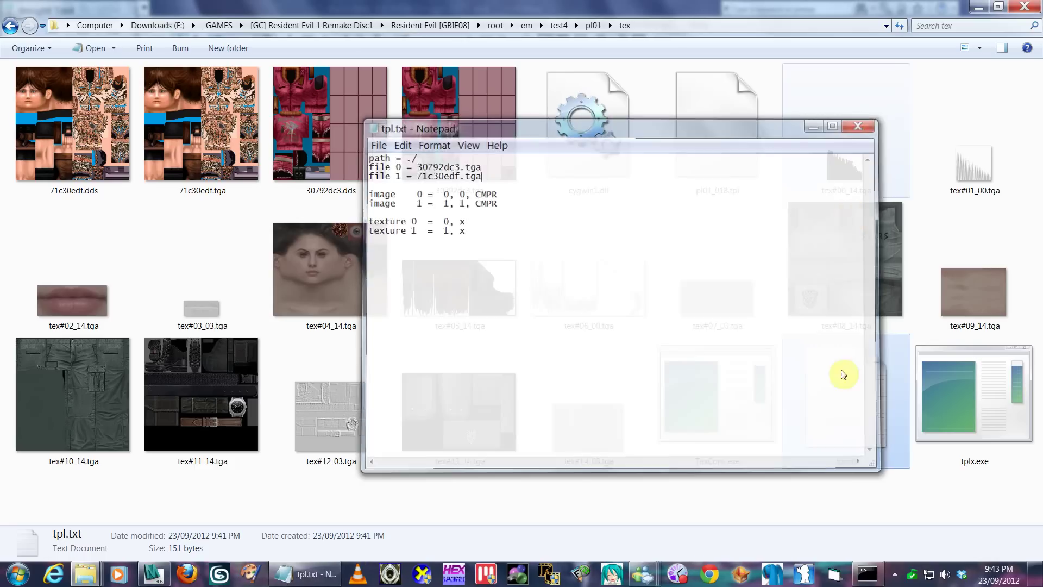
- Quit the previous texconv run and rerun "texconv tpl.txt new.tpl" in the Command Prompt
key("alt+Tab")
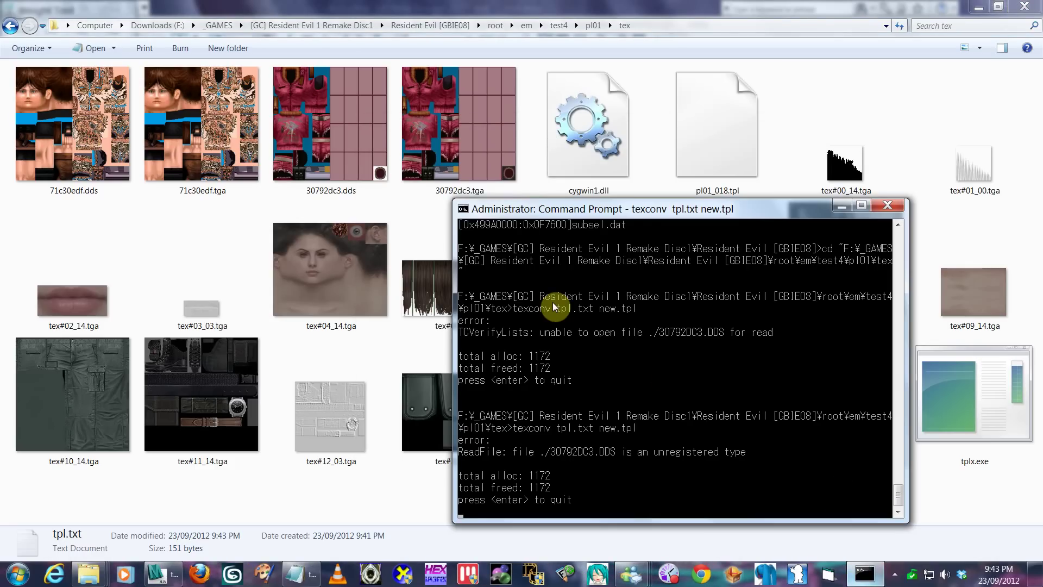
key("Return")
key("Return")
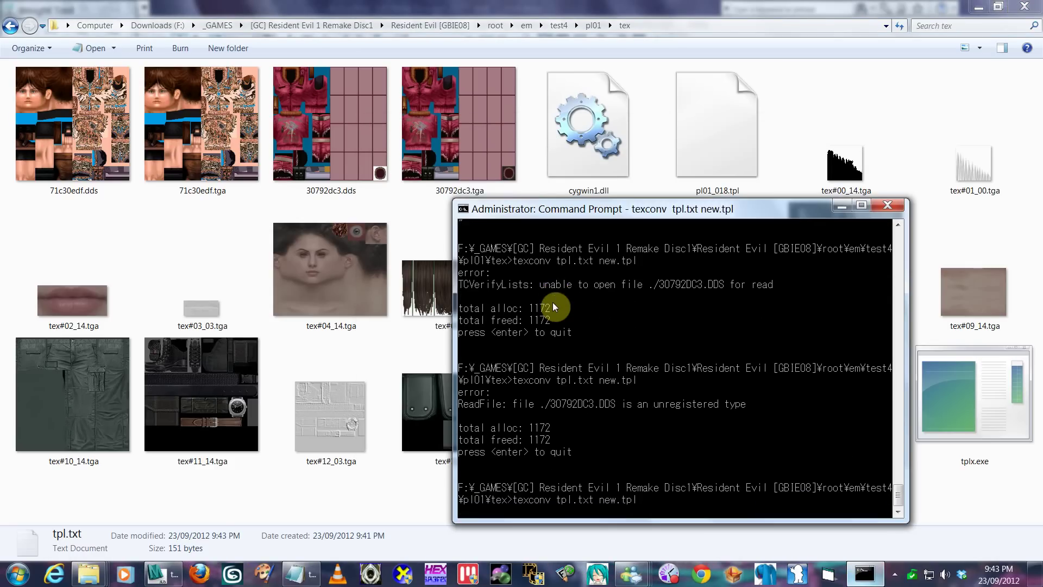
- Copy new.tpl from the tex folder into the parent pl01 folder
left_click(421, 256)
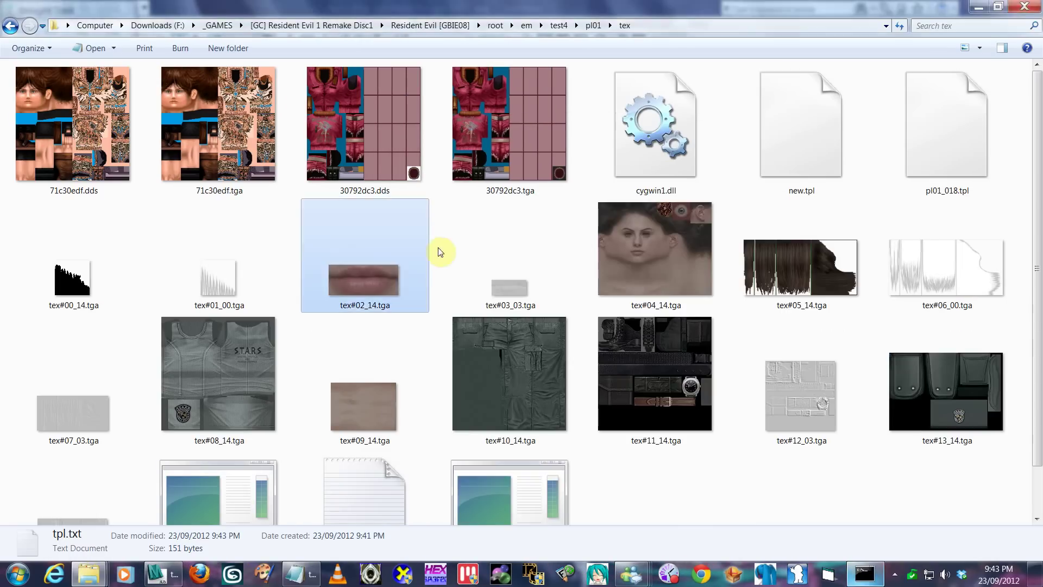
scroll(511, 337, "down", 1)
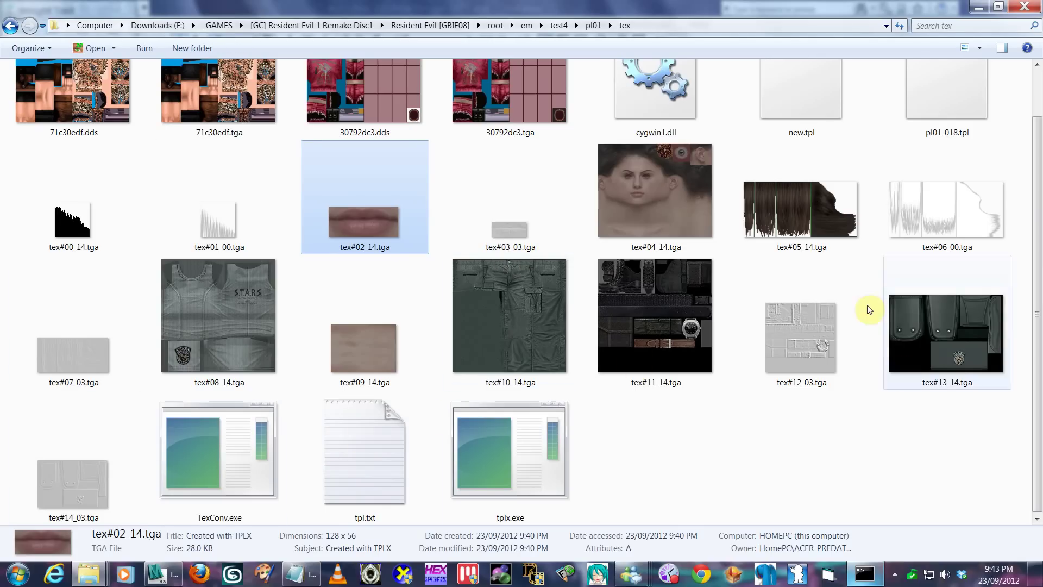
key("n")
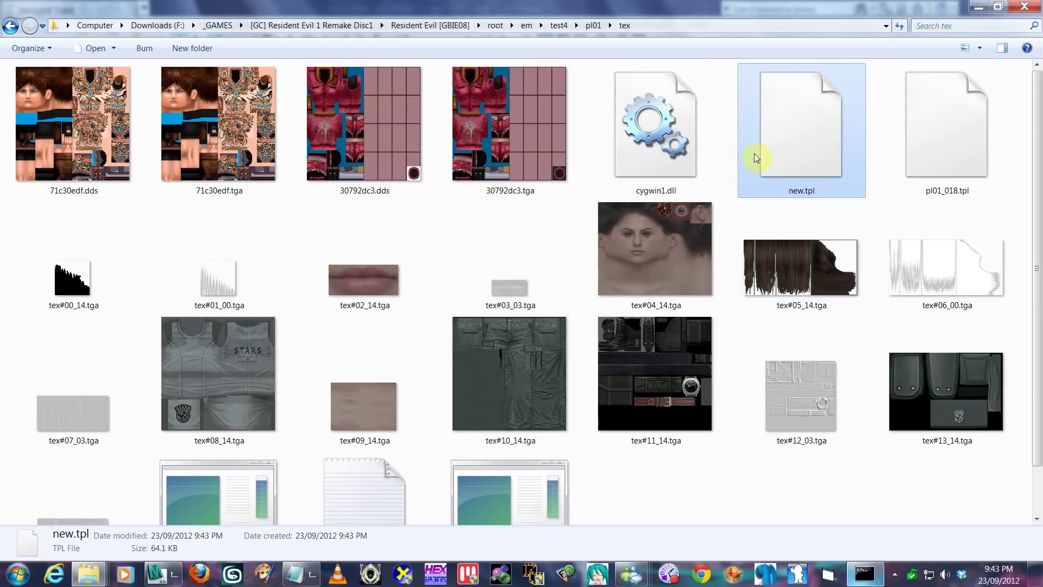
key("BackSpace")
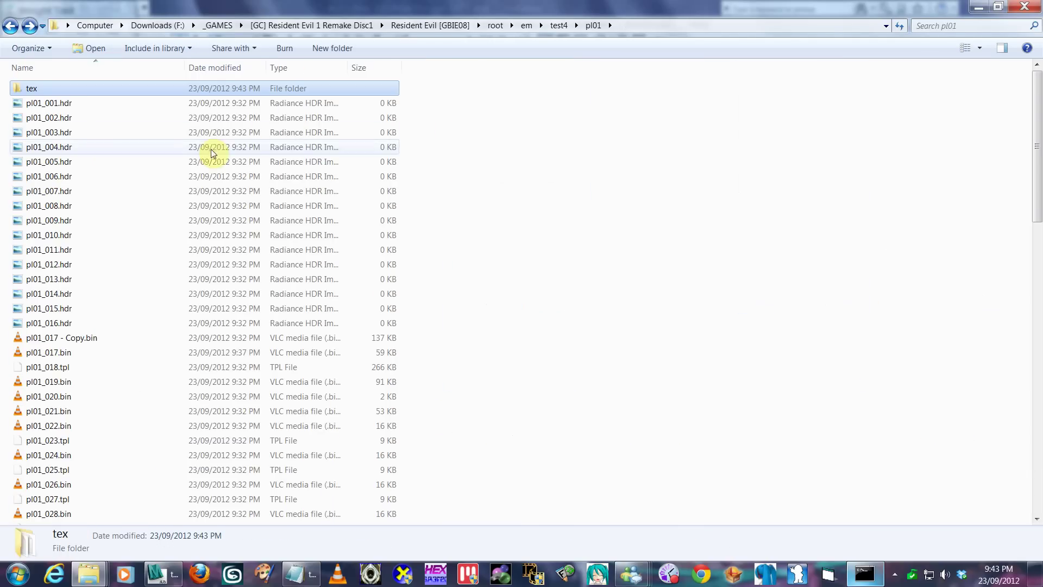
key("ctrl+v")
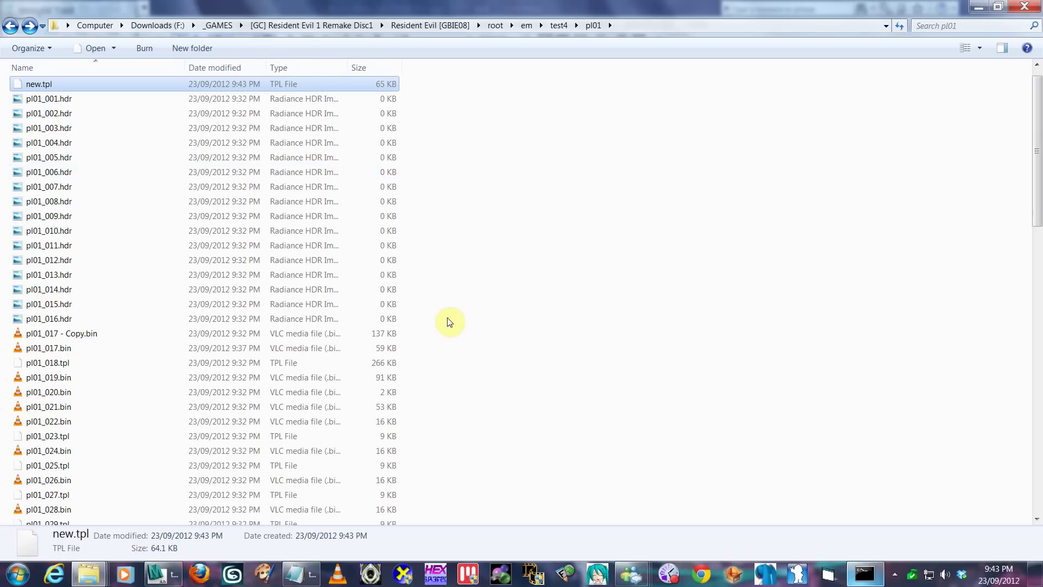
- Rename the original pl01_018.tpl in the pl01 folder as "pl01_018.tpl old"
left_click(81, 347)
left_click(71, 363)
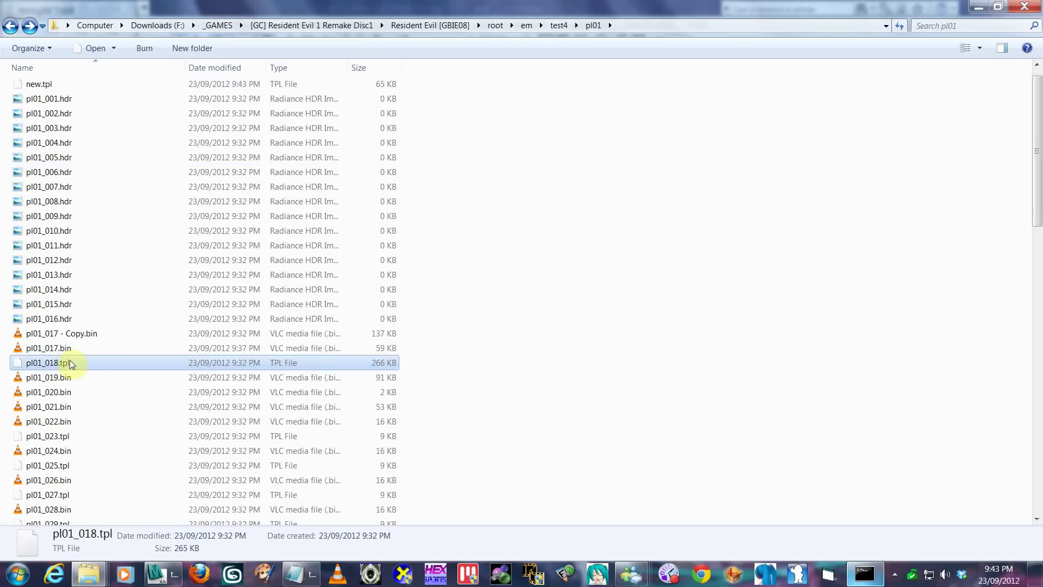
left_click(71, 364)
left_click(166, 362)
left_click(73, 363)
type("o")
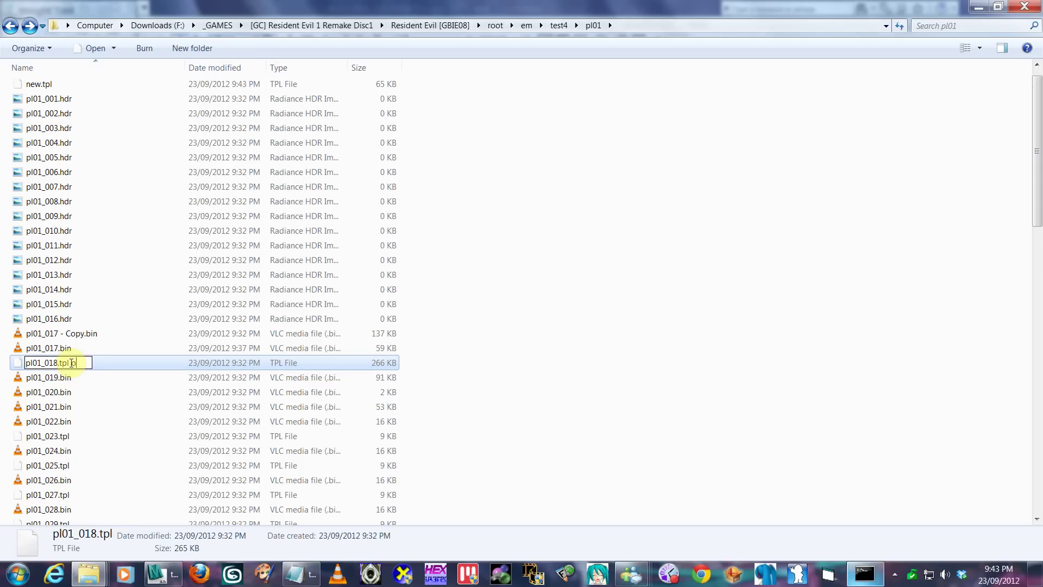
type("ld")
key("Return")
key("Return")
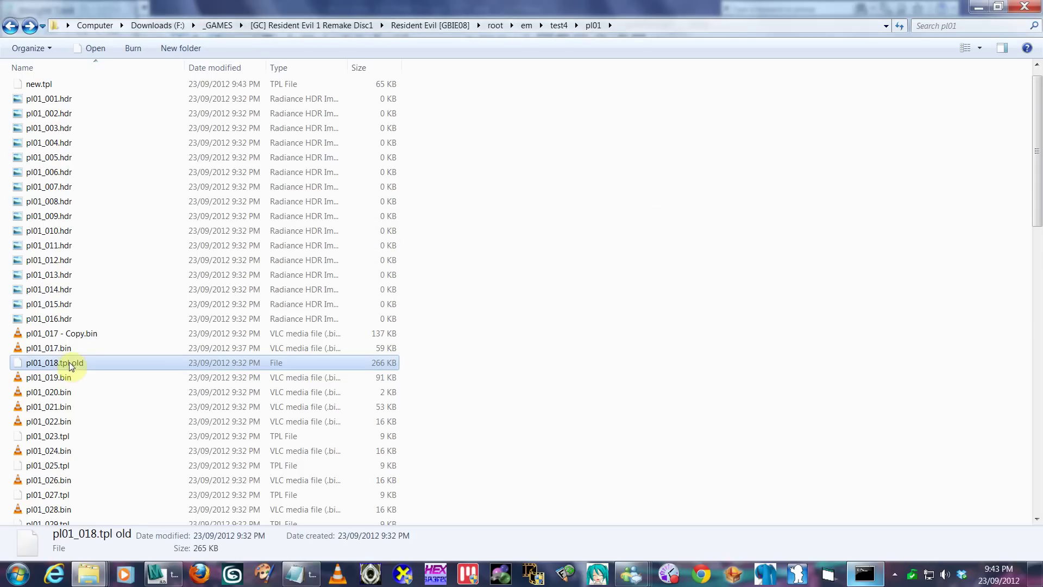
- Rename new.tpl in the pl01 folder as pl01_018.tpl
left_click(77, 87)
left_click(74, 83)
type("pl01_018.tpl")
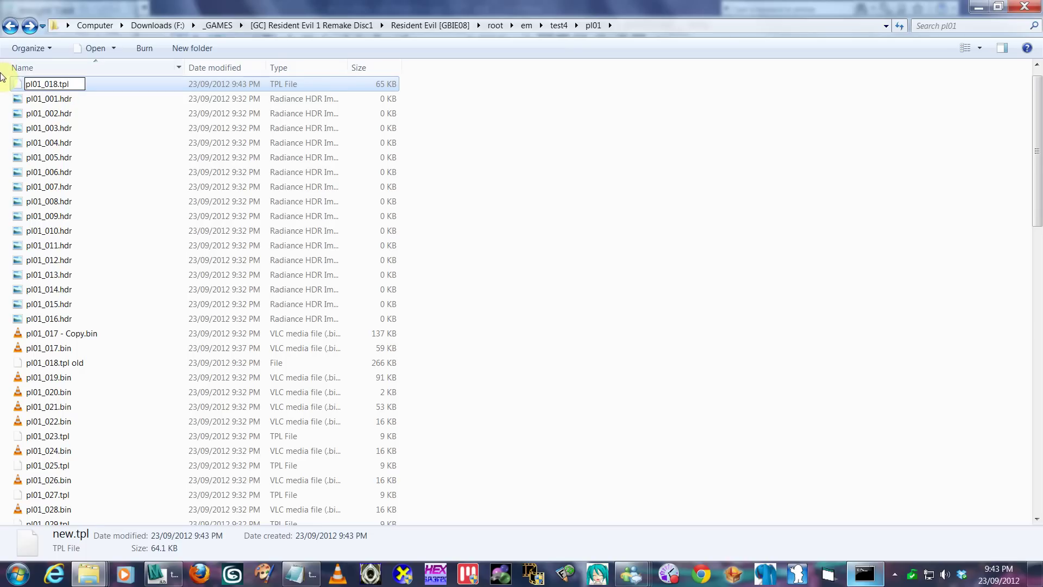
key("Return")
left_click(460, 387)
key("Up")
key("Down")
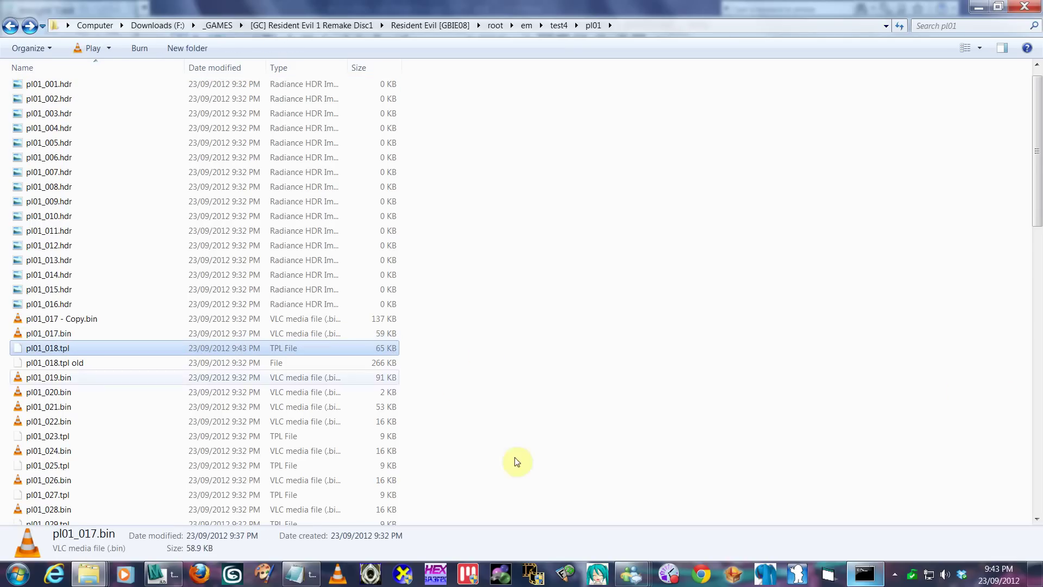
- Locate pl01_019.bin, copy the pl01 folder's path, and switch to 3ds Max
left_click(140, 362)
left_click(46, 377)
left_click(683, 26)
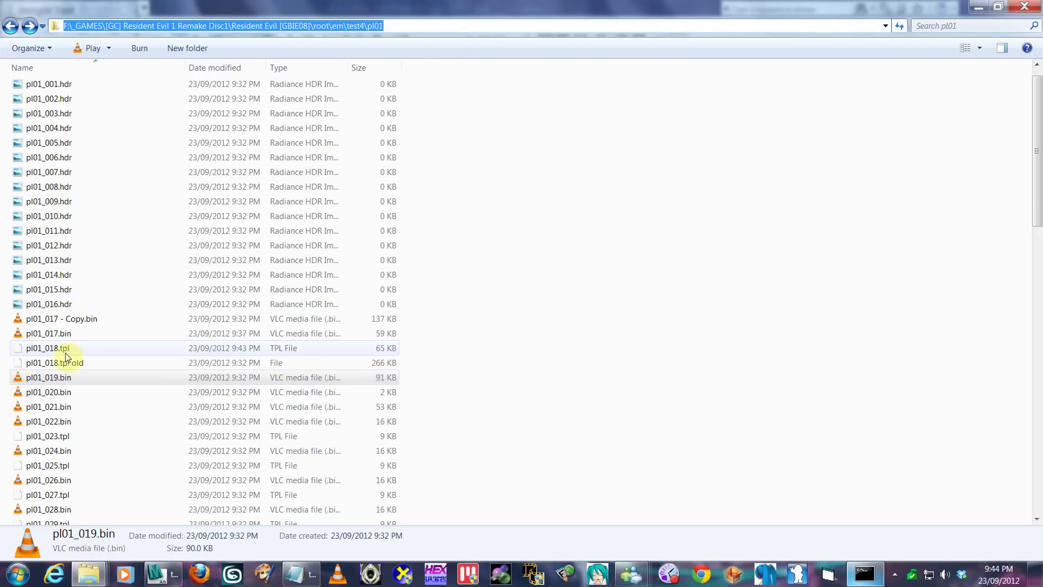
key("alt+Tab")
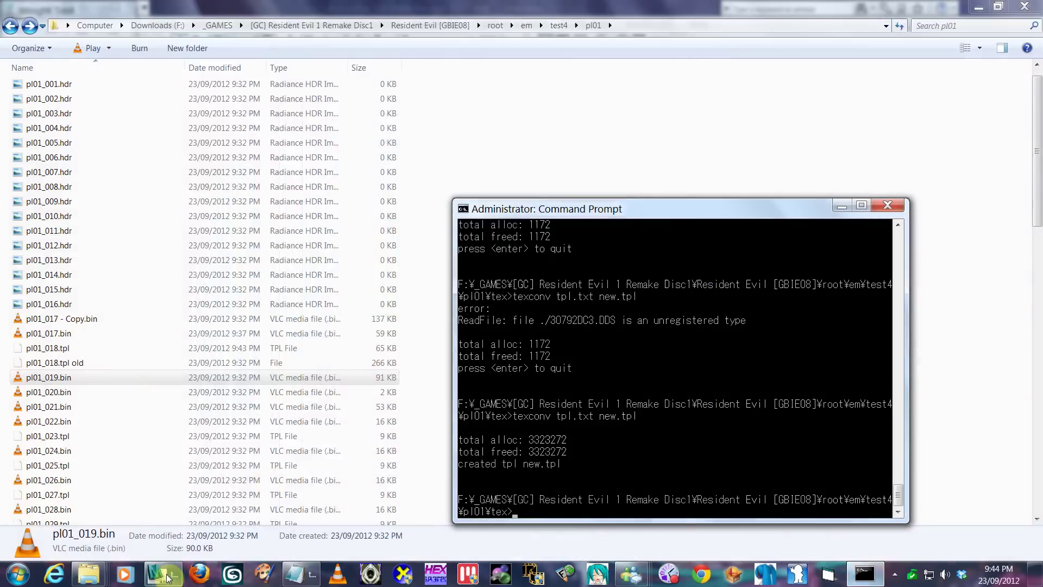
left_click(163, 575)
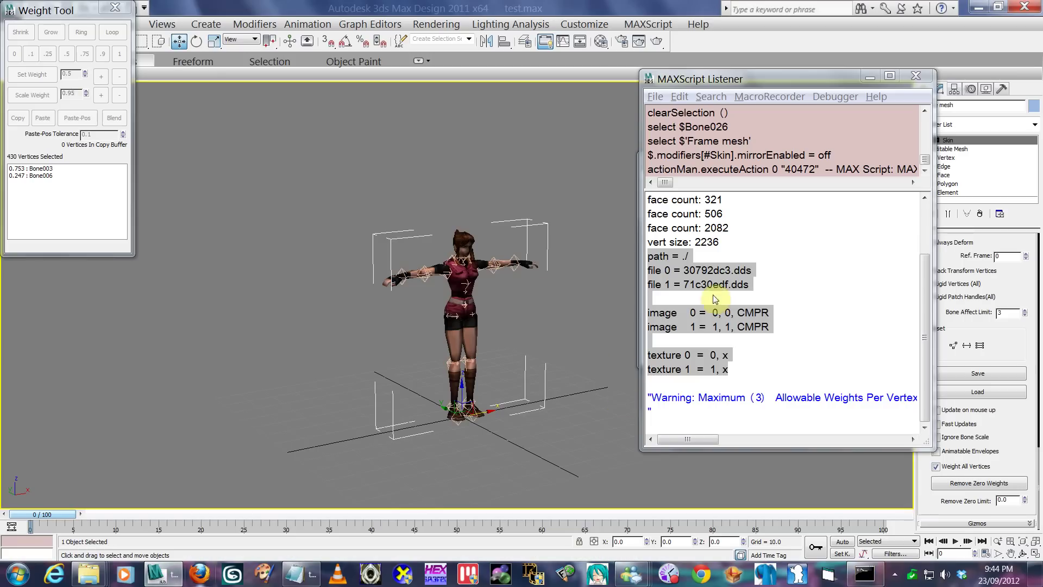
- Minimize the MAXScript Listener, deselect the mesh, and hide the model and its bones in the viewport
left_click(870, 76)
left_click(545, 202)
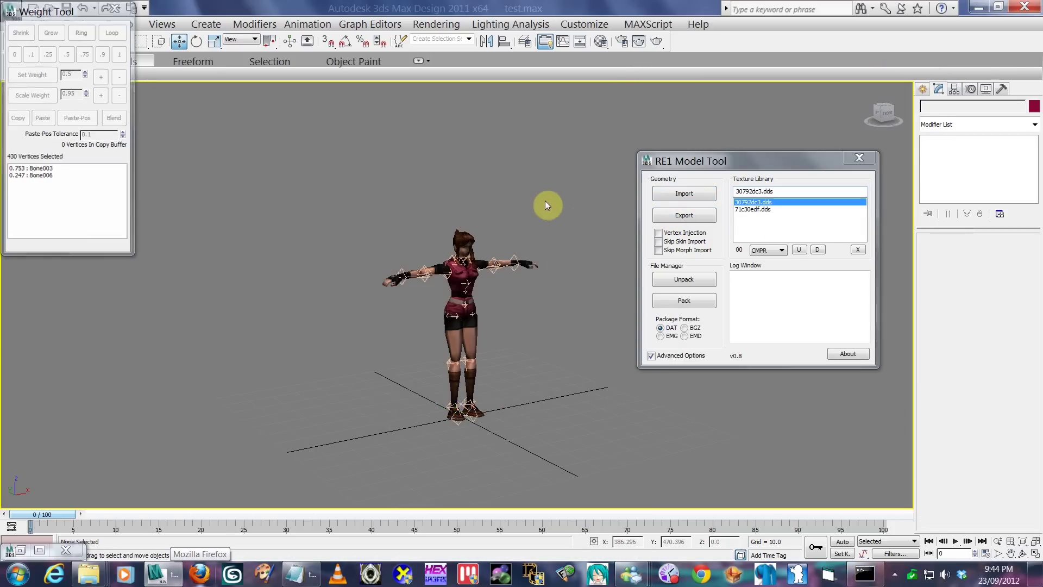
right_click(549, 239)
left_click(570, 217)
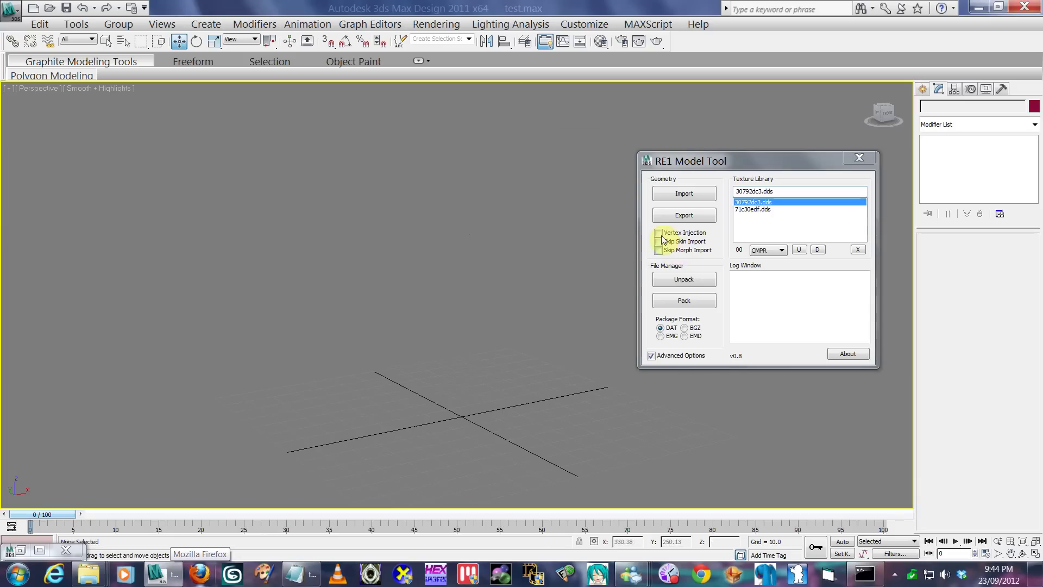
- Import the pl01_019.bin model with the RE1 Model Tool and enable Vertex Injection
left_click(684, 195)
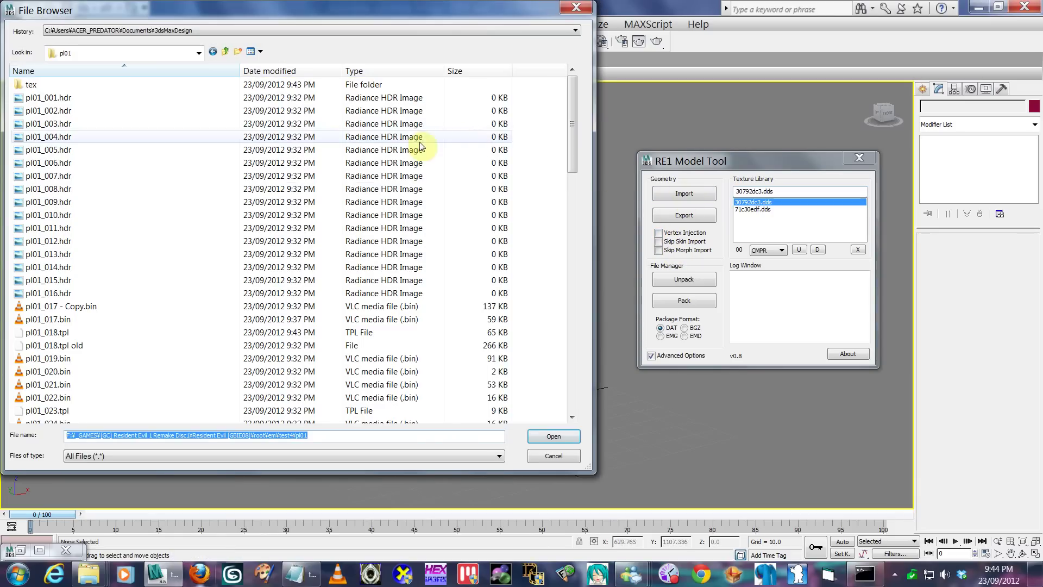
double_click(49, 358)
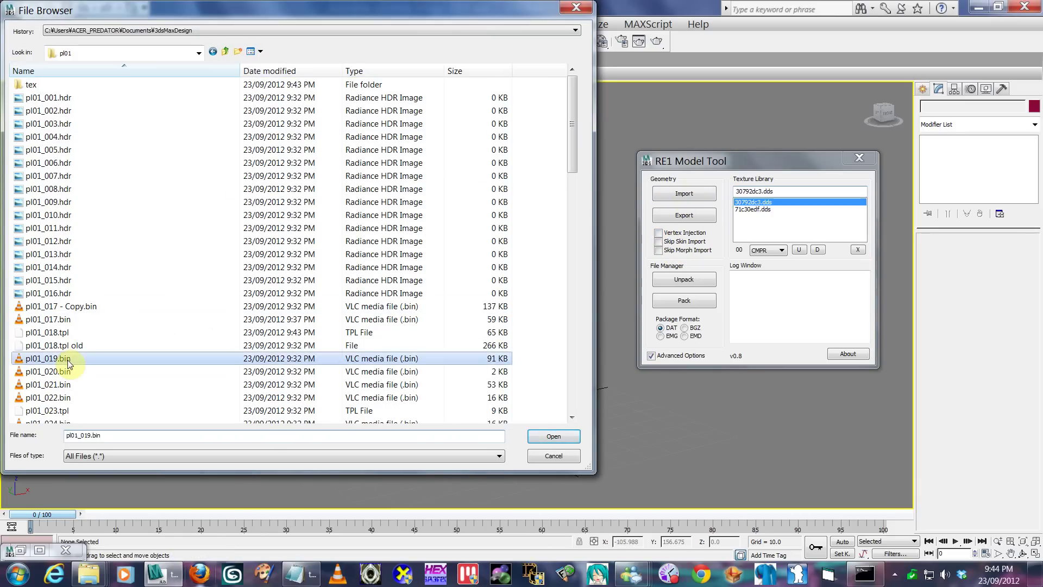
key("z")
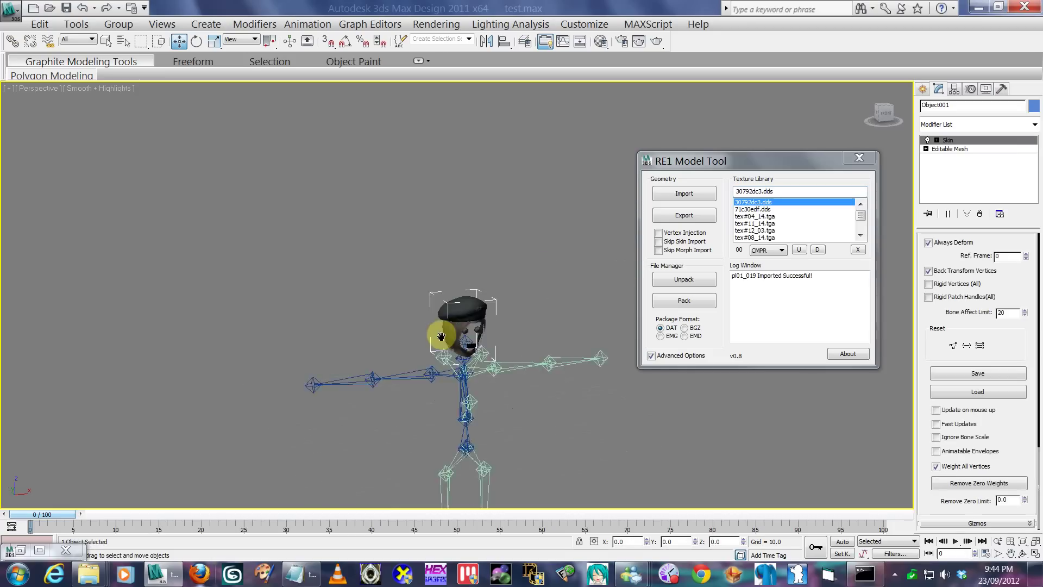
left_click(681, 236)
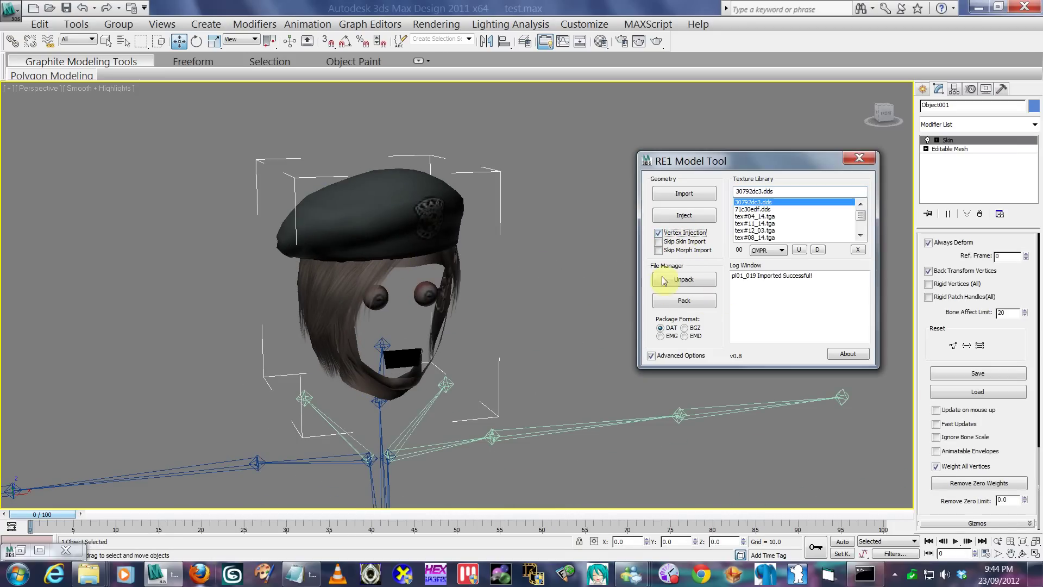
- Scale all vertices of the beret-and-hair head mesh down uniformly until they collapse to a single tiny point
left_click(925, 149)
left_click(945, 158)
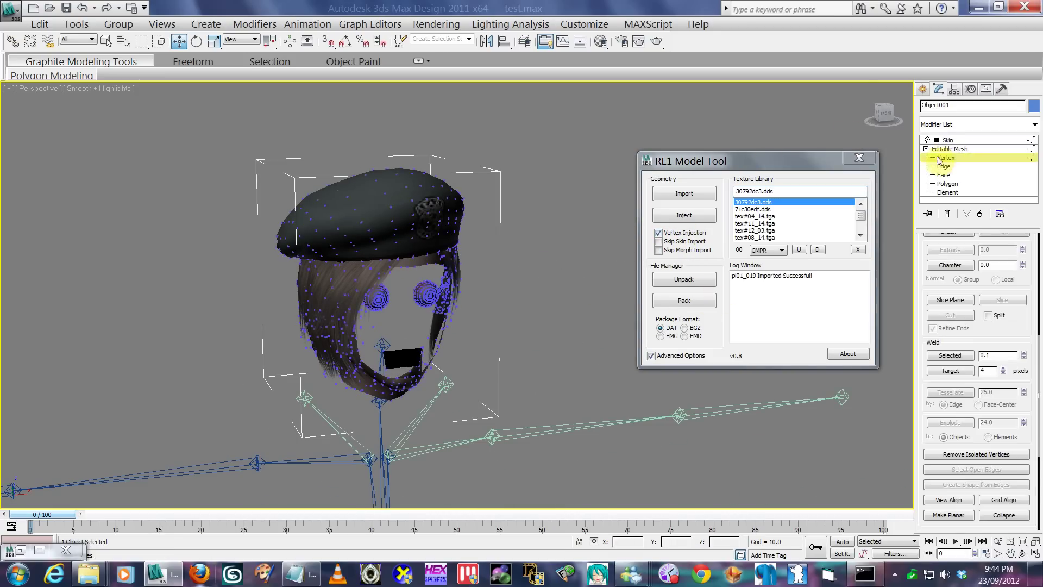
left_click(213, 42)
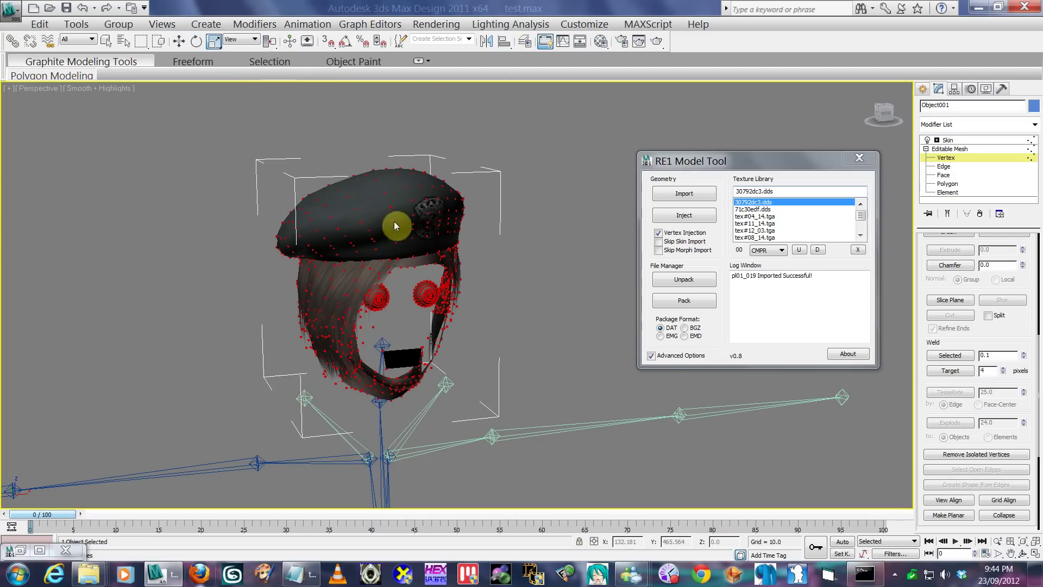
left_click_drag(392, 218, 478, 565)
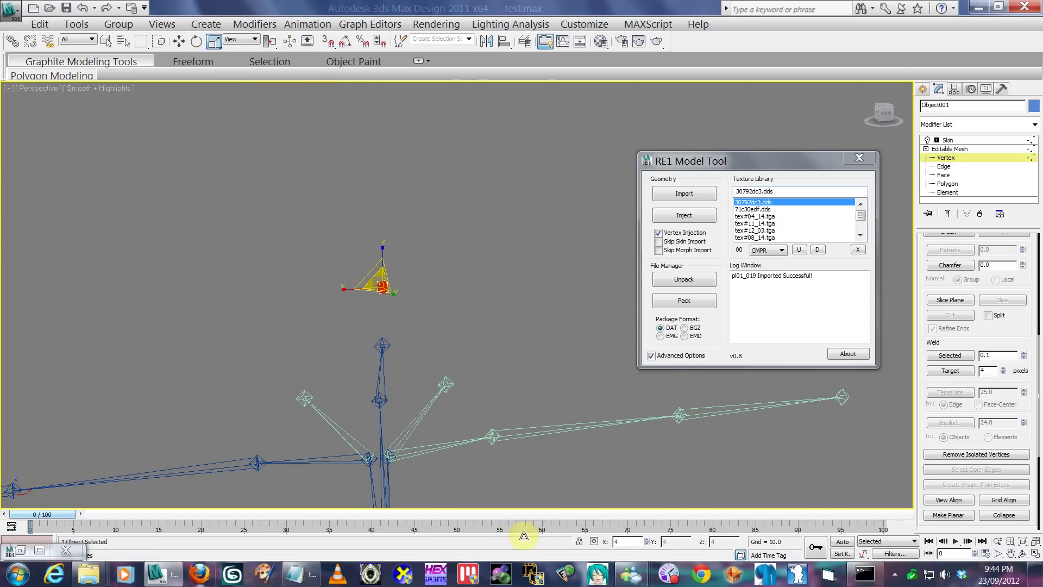
left_click_drag(585, 559, 611, 45)
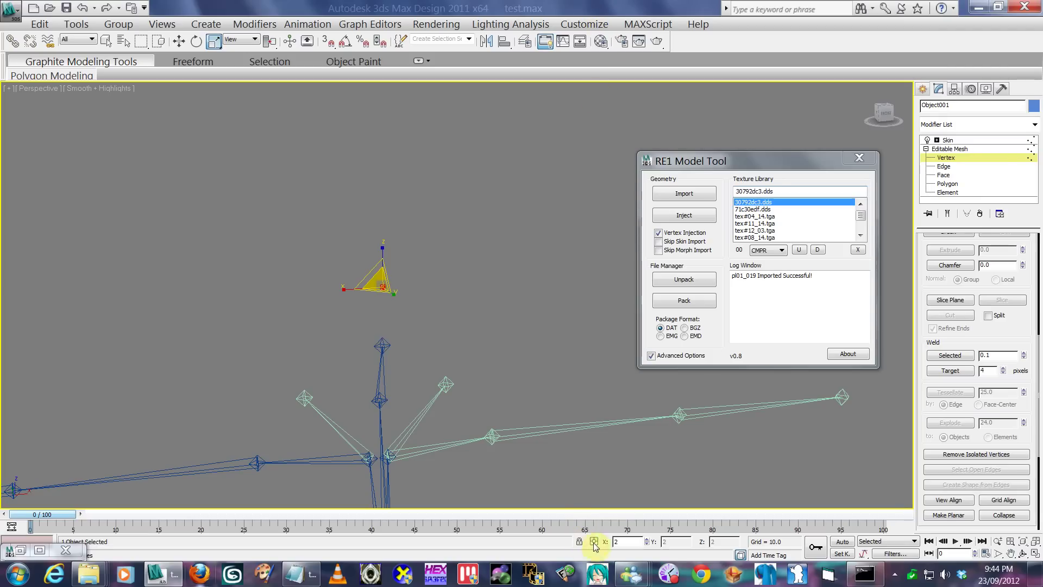
left_click(945, 158)
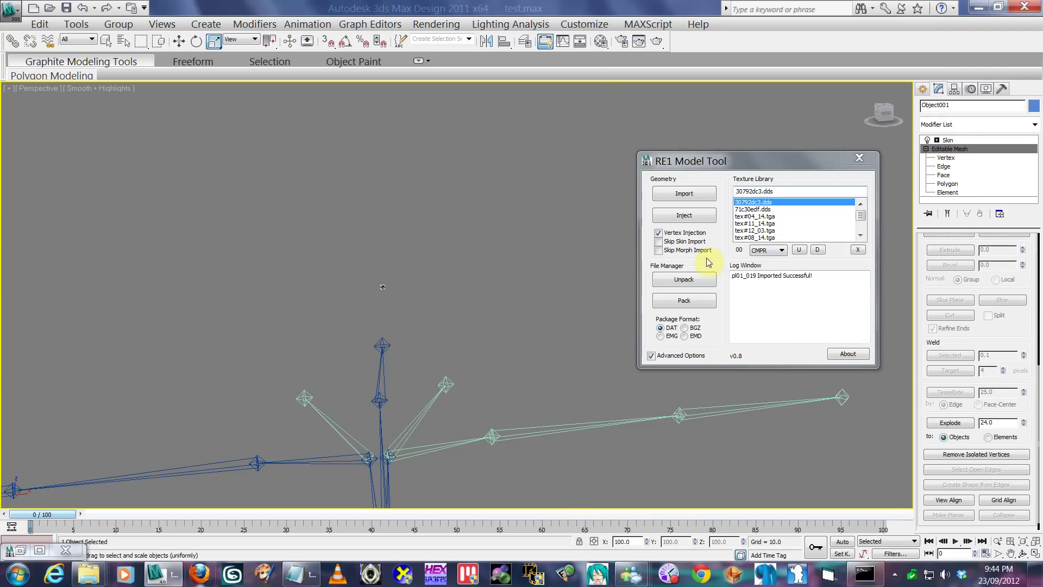
- Inject the collapsed head mesh into pl01_019.bin, overwriting the existing file, and clear the scene
left_click(682, 217)
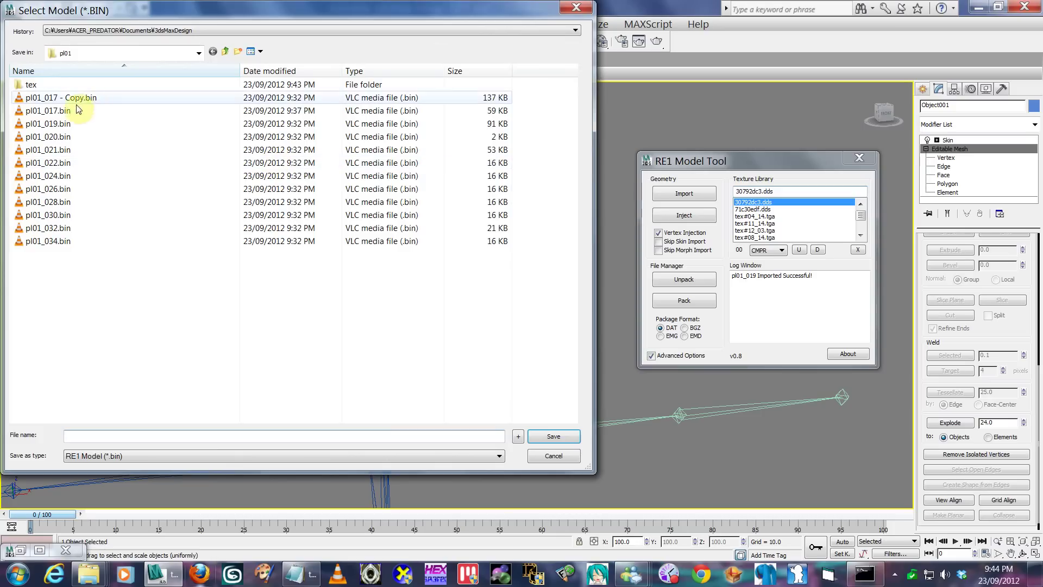
double_click(54, 124)
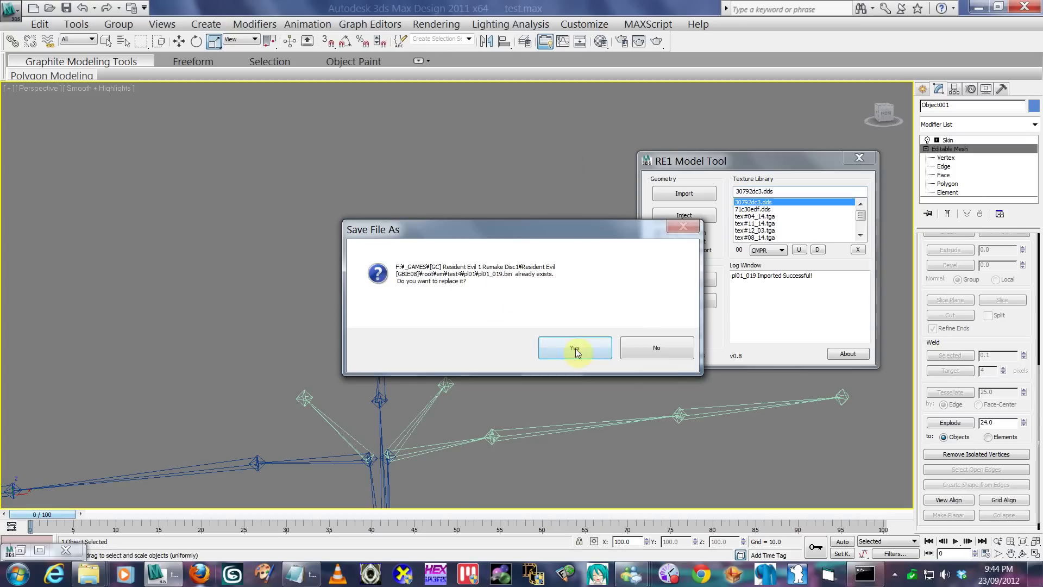
left_click(575, 350)
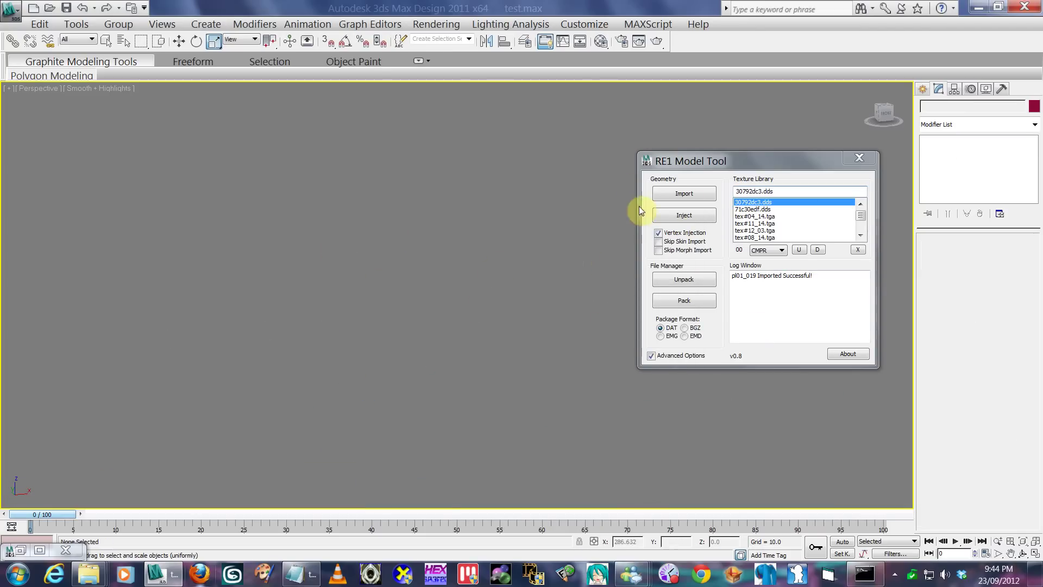
- Import the pl01_021.bin face model from the pl01 folder
left_click(683, 195)
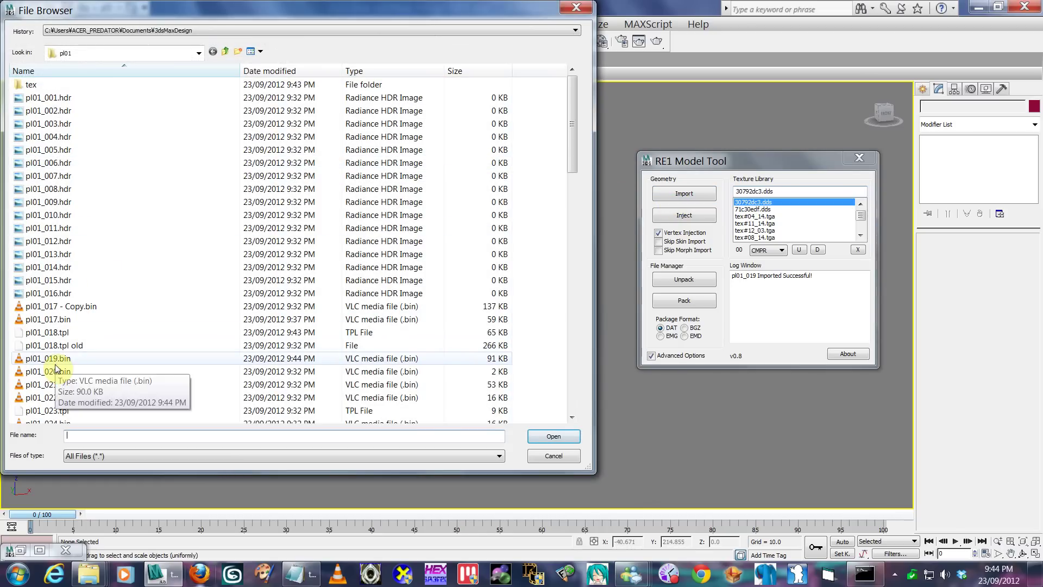
left_click(57, 385)
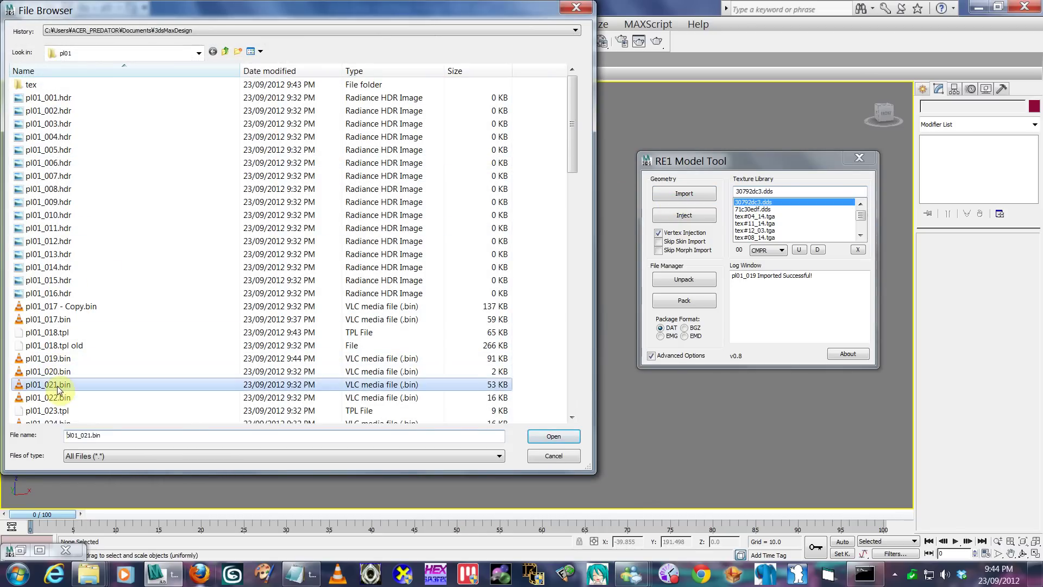
double_click(57, 387)
scroll(425, 309, "up", 5)
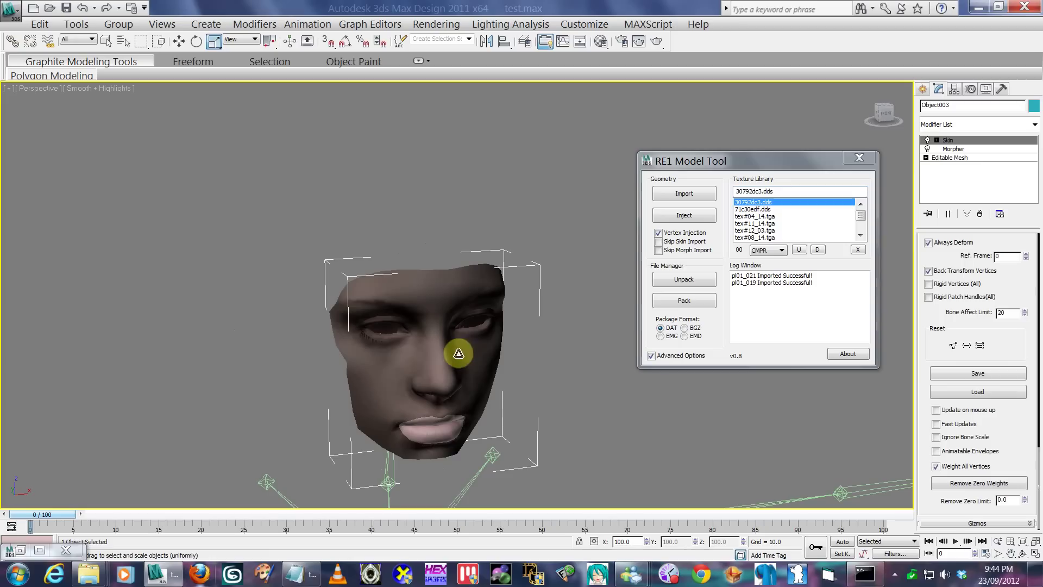
- Select all vertices of the face's Editable Mesh and scale them up uniformly
left_click(927, 157)
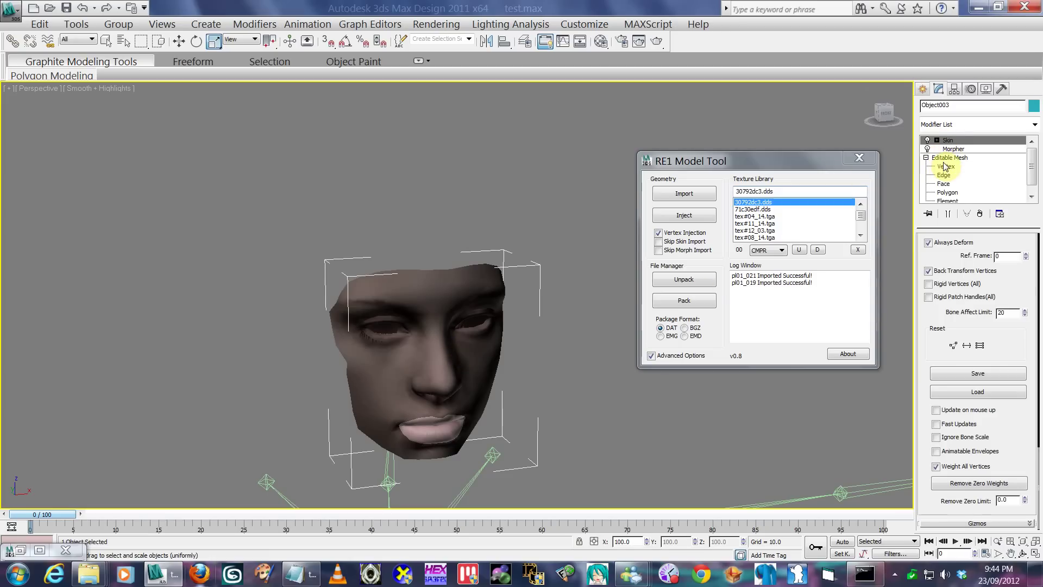
left_click(946, 166)
left_click_drag(440, 331, 472, 419)
left_click_drag(442, 60, 369, 304)
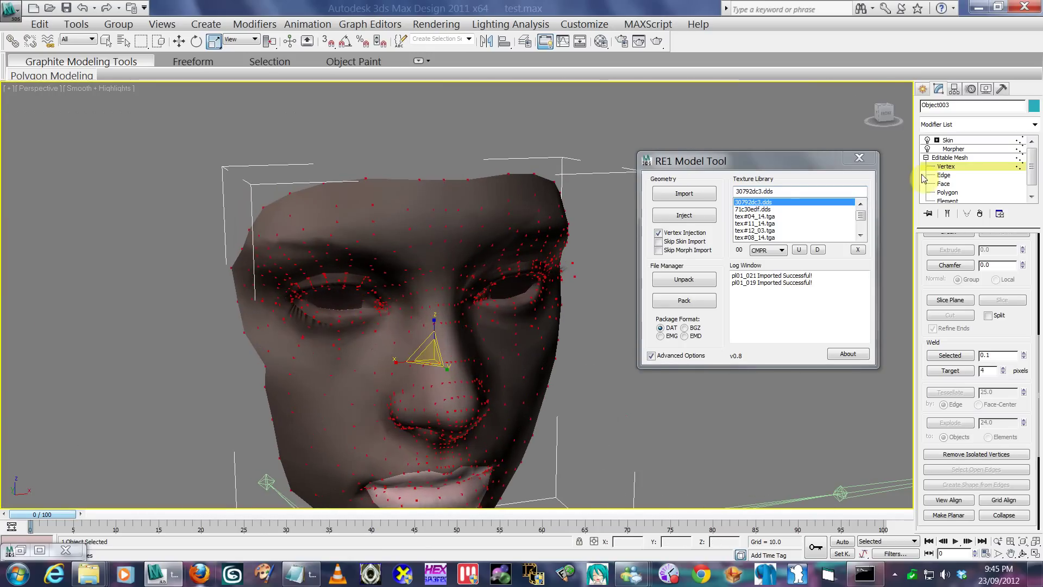
- Test the face's Morpher modifier by raising the Object001 channel to 1.0
left_click(951, 149)
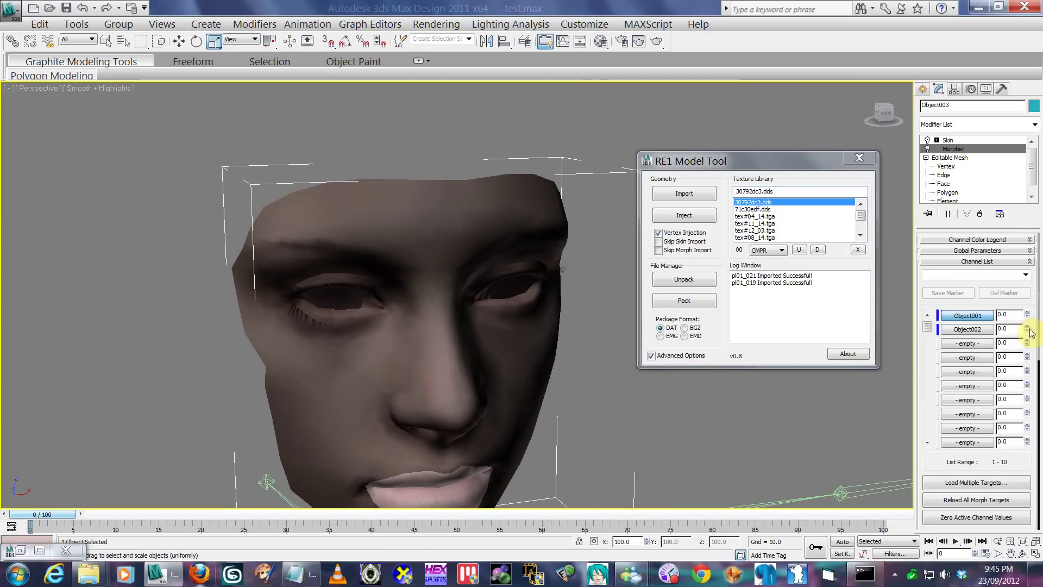
left_click(1027, 312)
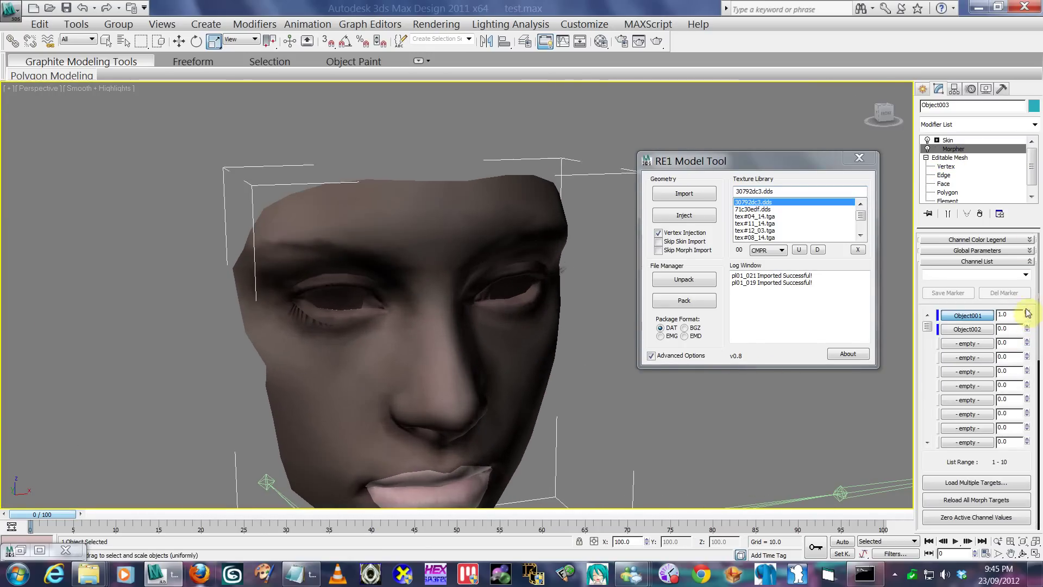
left_click(973, 141)
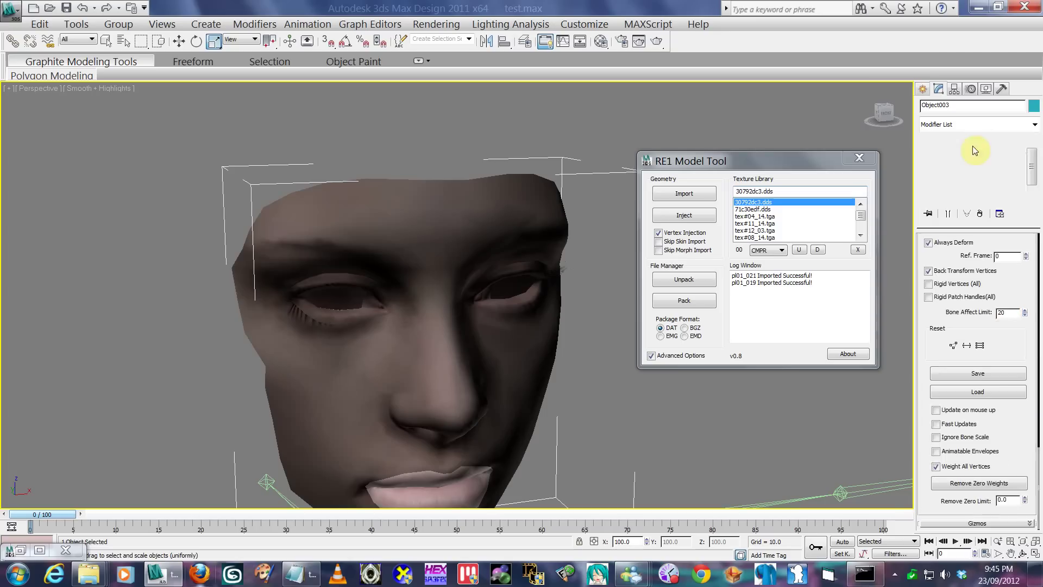
- Scale all vertices of the face's Editable Mesh down uniformly until the face collapses to a tiny point
left_click(950, 158)
left_click(946, 166)
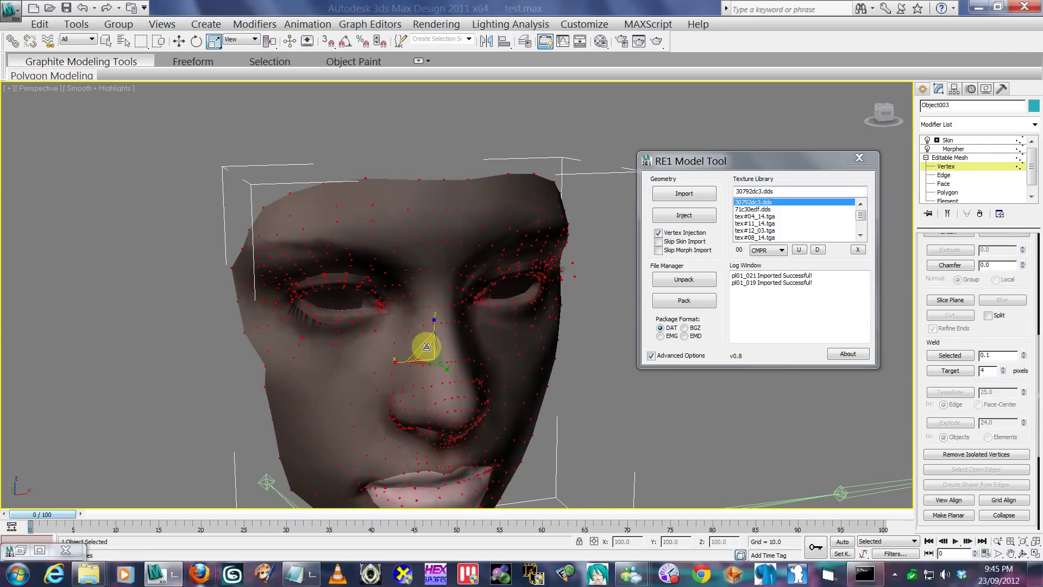
left_click_drag(426, 346, 645, 545)
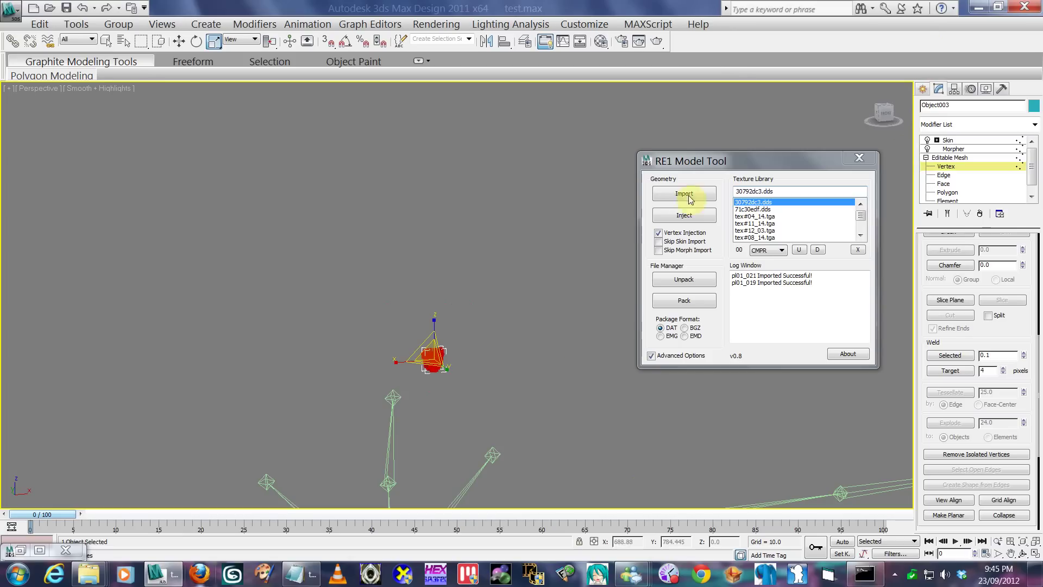
left_click(429, 360)
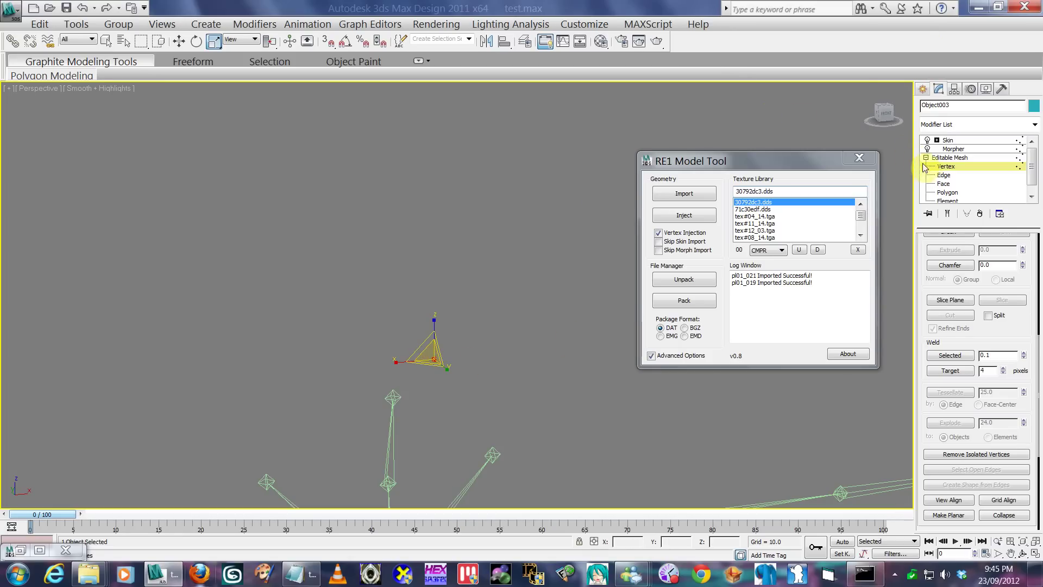
left_click(940, 157)
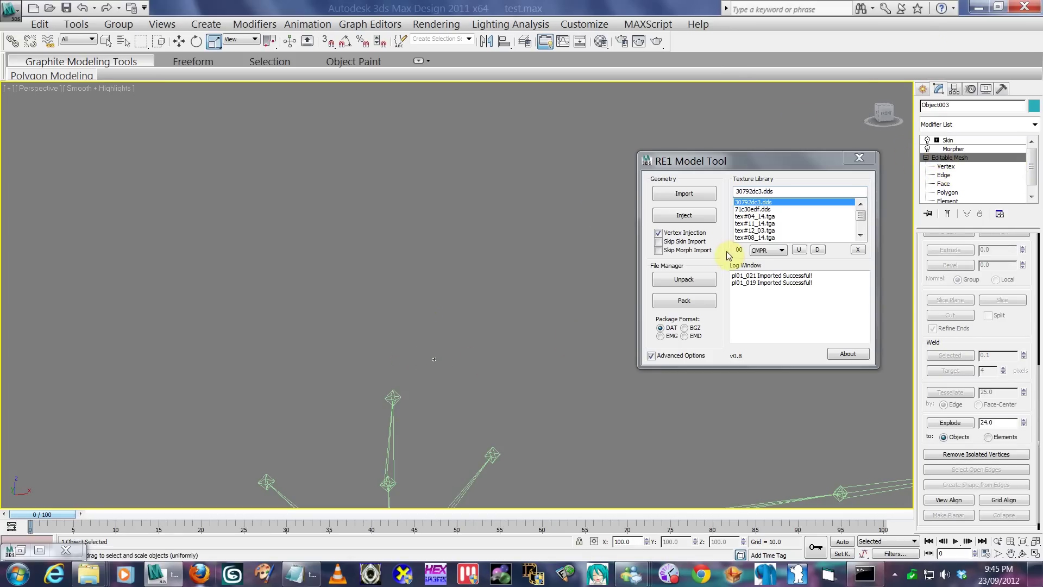
- Inject the collapsed face mesh into pl01_021.bin, overwriting the existing file
left_click(683, 215)
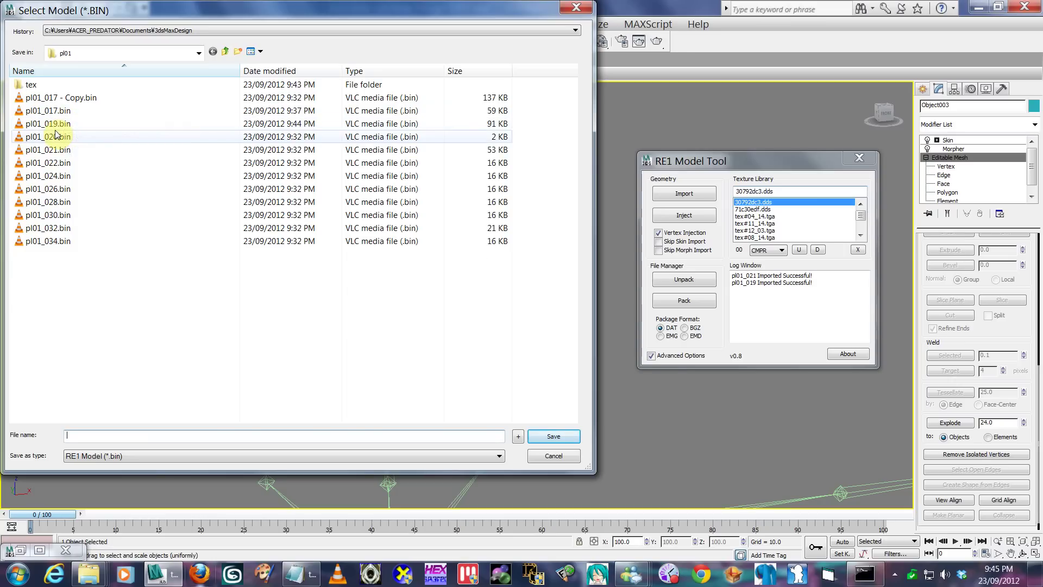
double_click(61, 158)
left_click(577, 348)
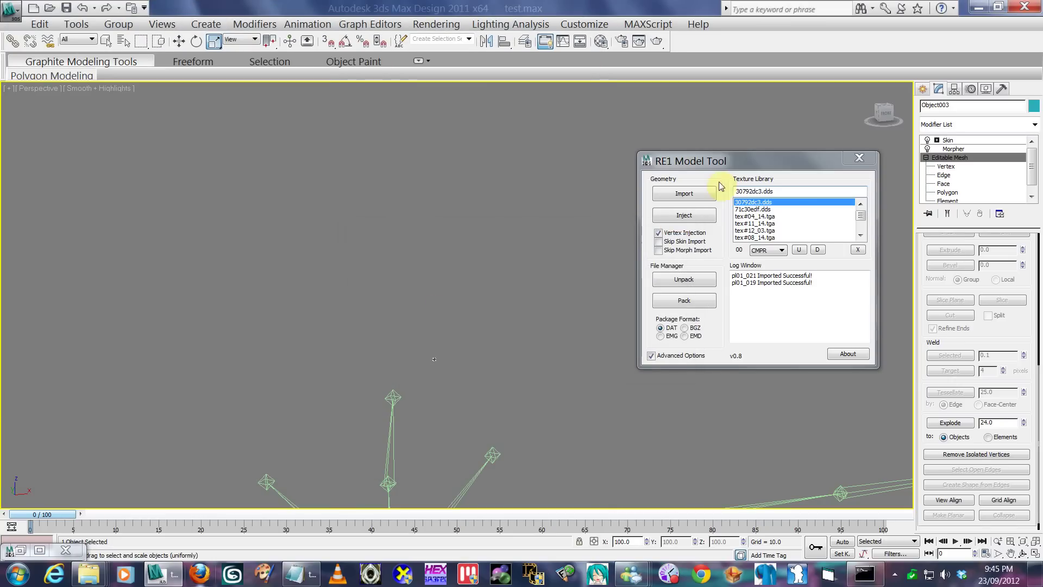
- Turn off Vertex Injection in the RE1 Model Tool and switch to the pl01 folder in Windows Explorer
left_click_drag(709, 160, 681, 163)
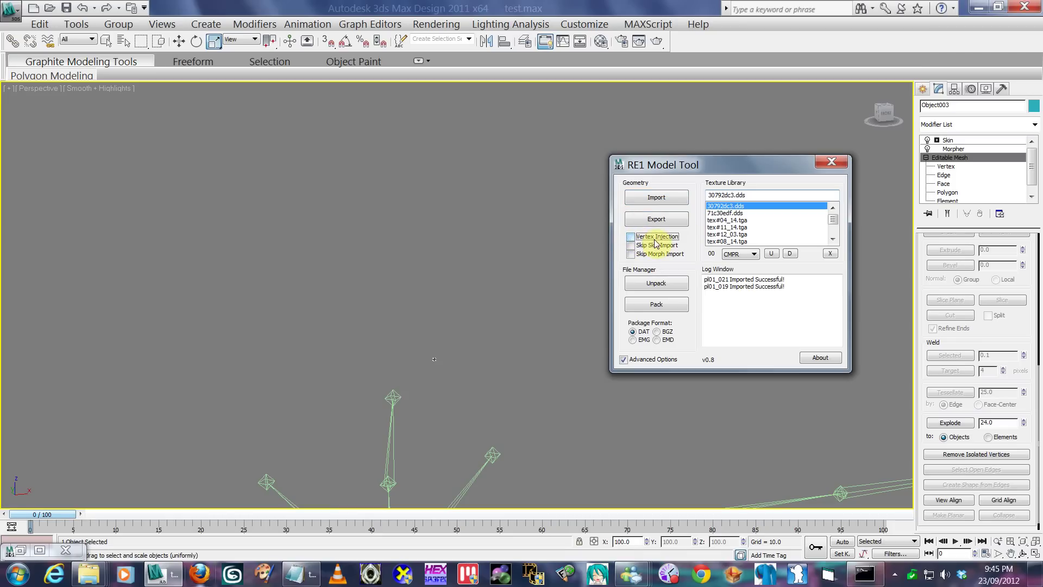
key("alt+Tab")
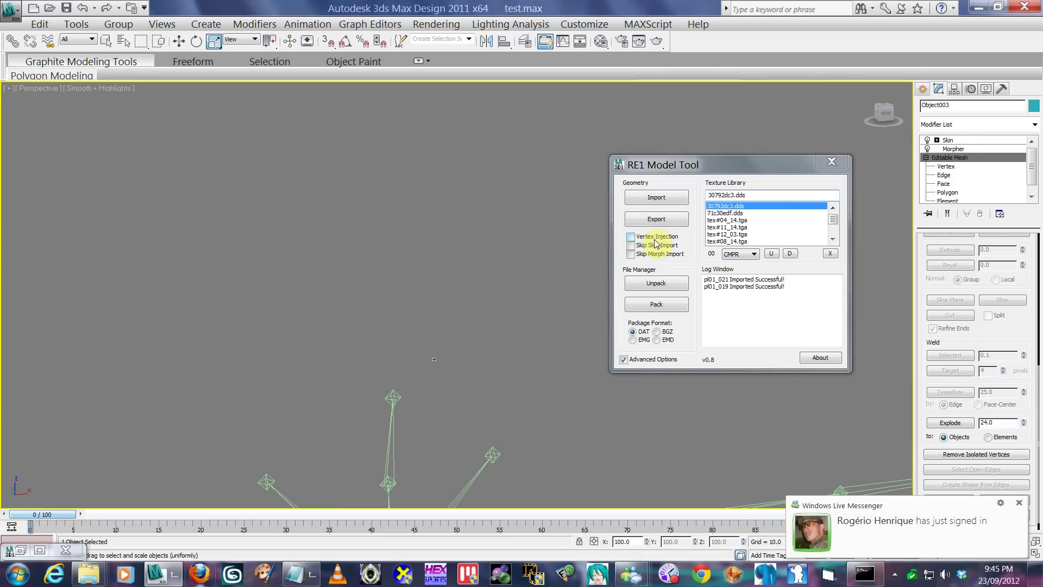
key("alt+Tab")
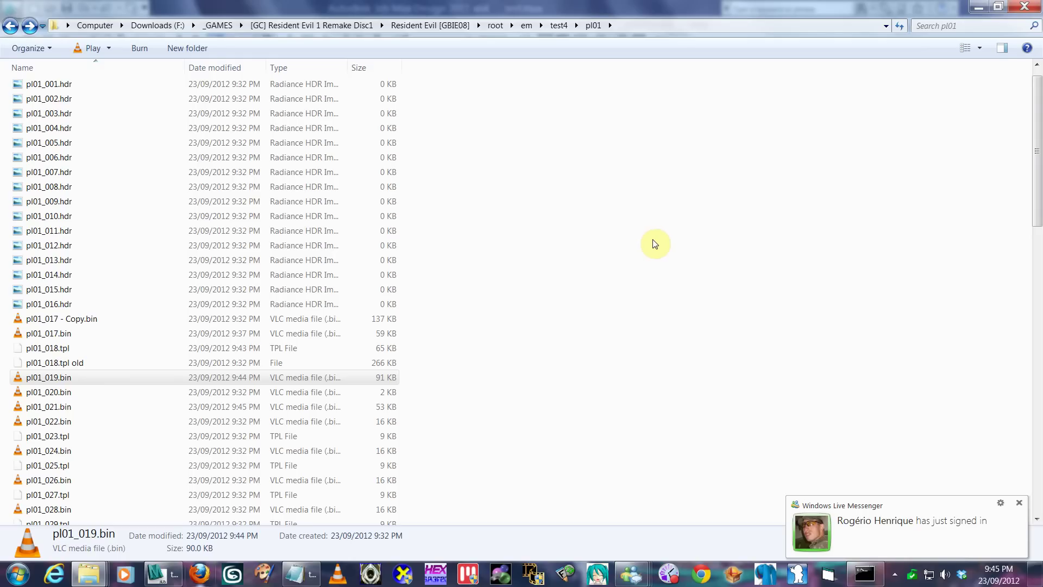
- Open pl01_buildfile.xml from the pl01 folder in Notepad and examine its .bin and .tpl entries
left_click(517, 306)
scroll(516, 309, "down", 5)
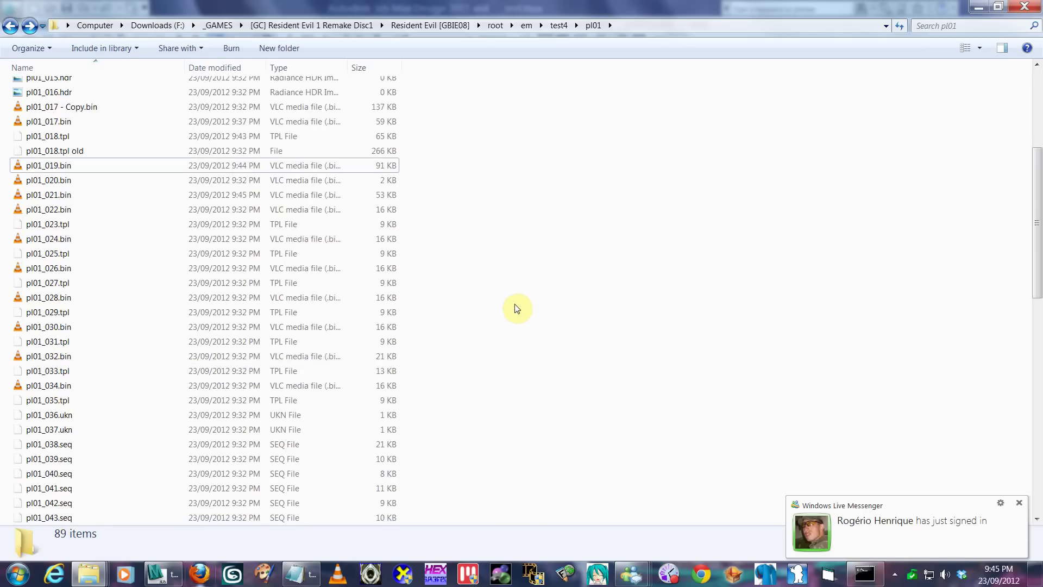
scroll(515, 315, "down", 14)
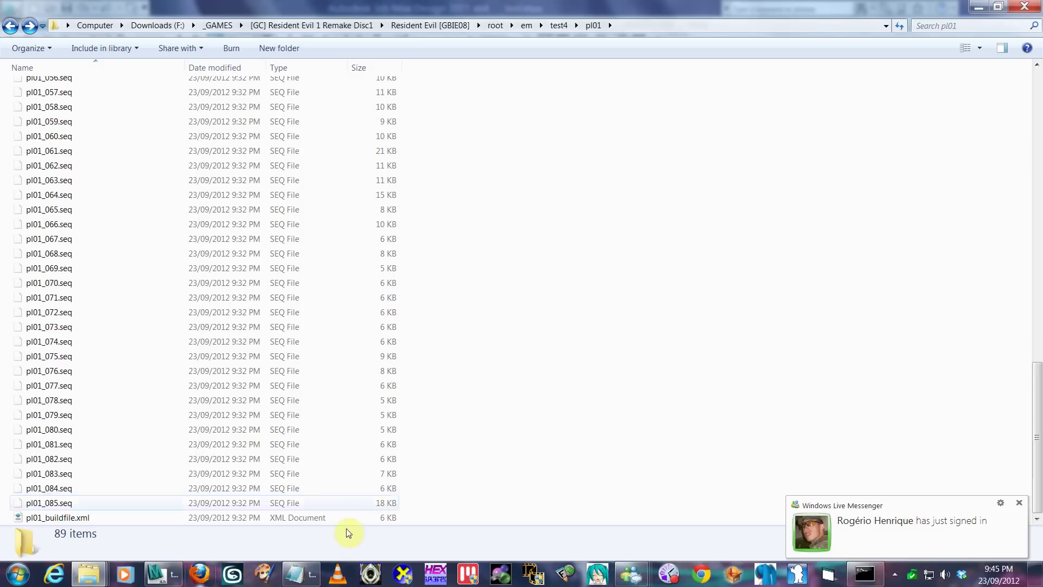
left_click(302, 574)
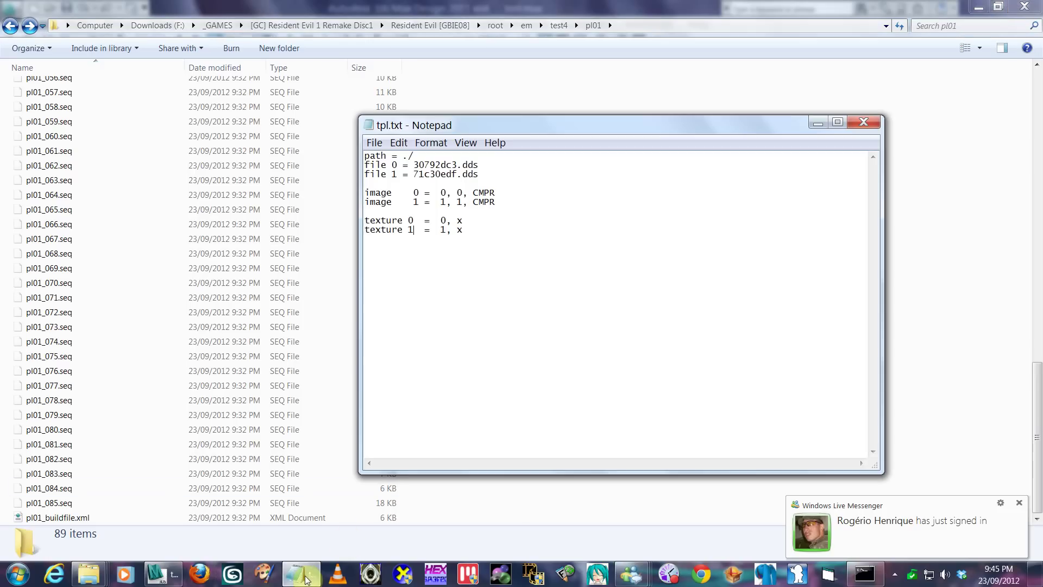
double_click(56, 519)
scroll(500, 260, "down", 6)
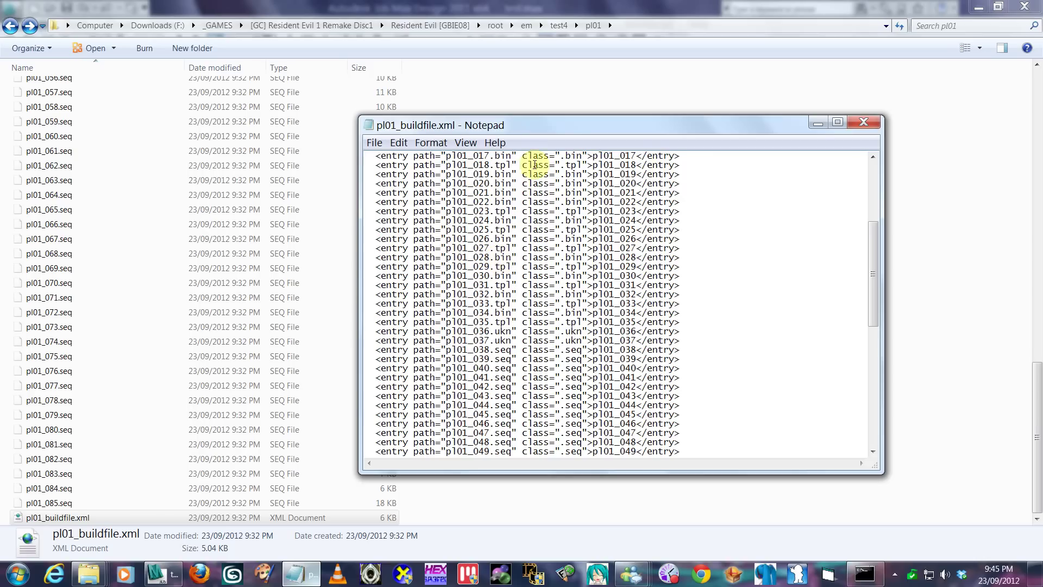
left_click_drag(642, 248, 312, 217)
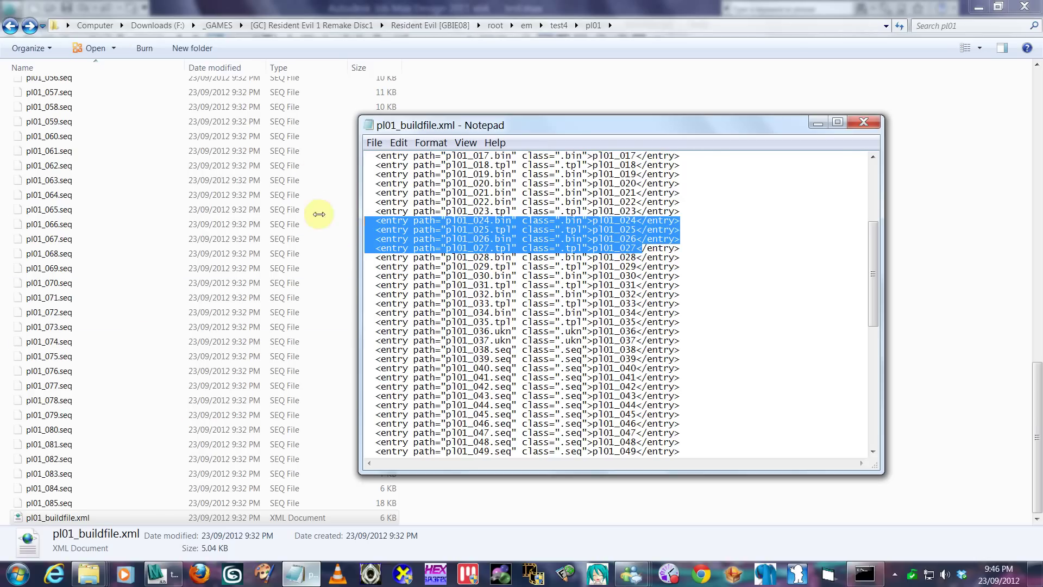
left_click(736, 319)
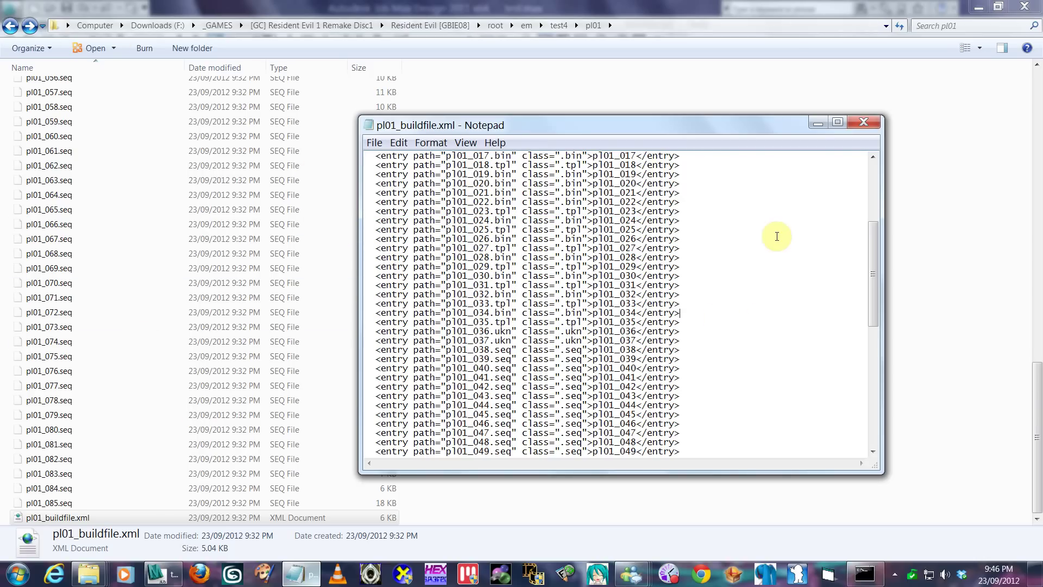
- Compare the .bin and .tpl files in the pl01 folder with the entries in pl01_buildfile.xml, and close the build file
left_click_drag(1037, 404, 1035, 124)
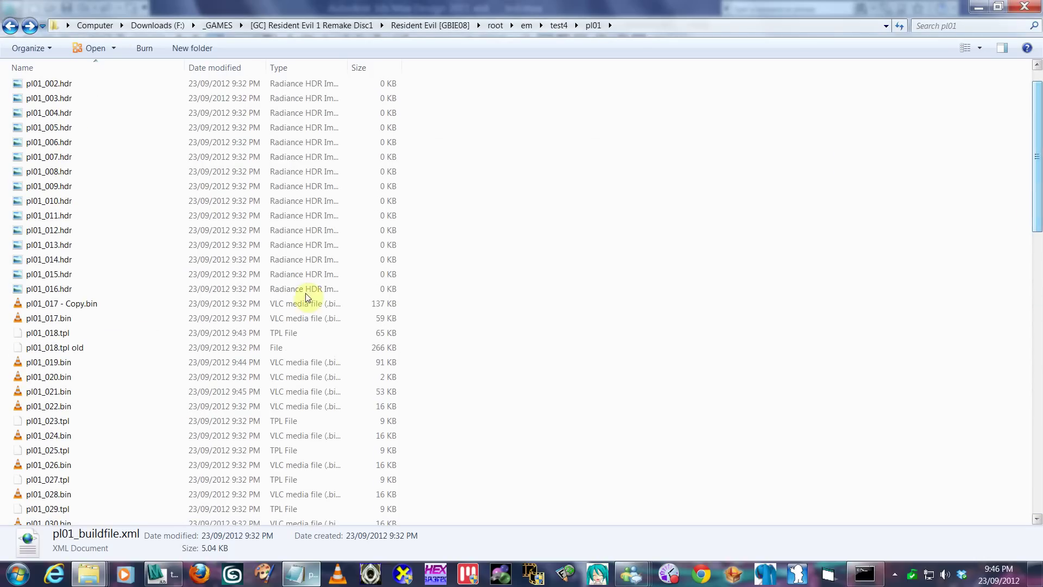
left_click(55, 347)
left_click(59, 303)
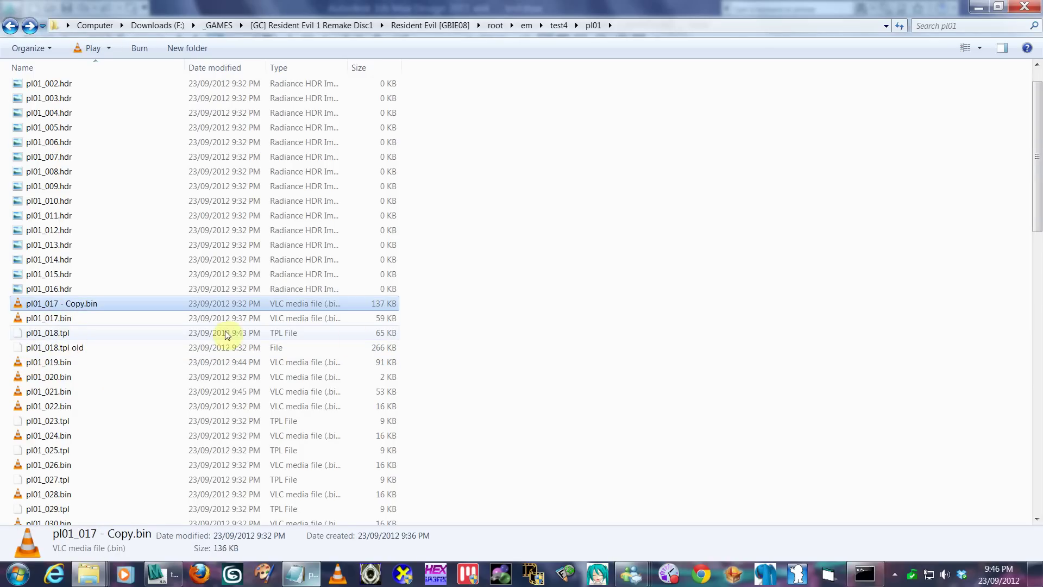
key("alt+Tab")
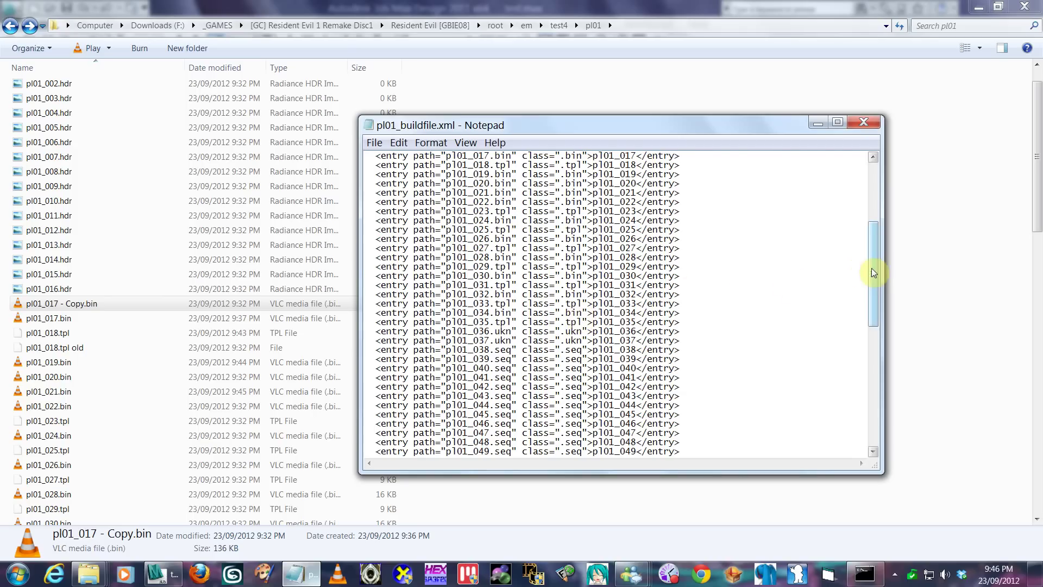
left_click_drag(871, 272, 791, 180)
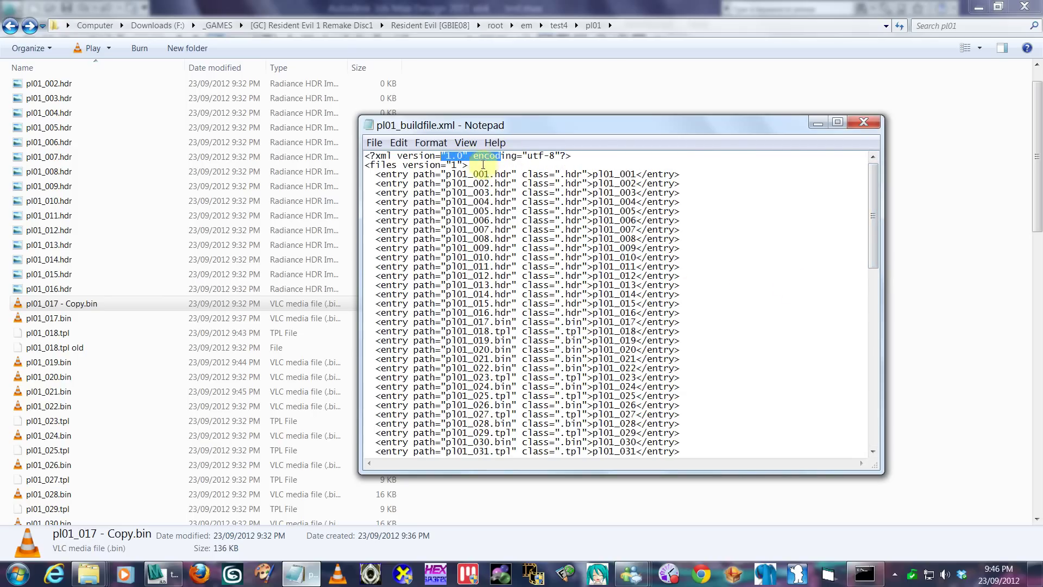
left_click_drag(481, 166, 339, 150)
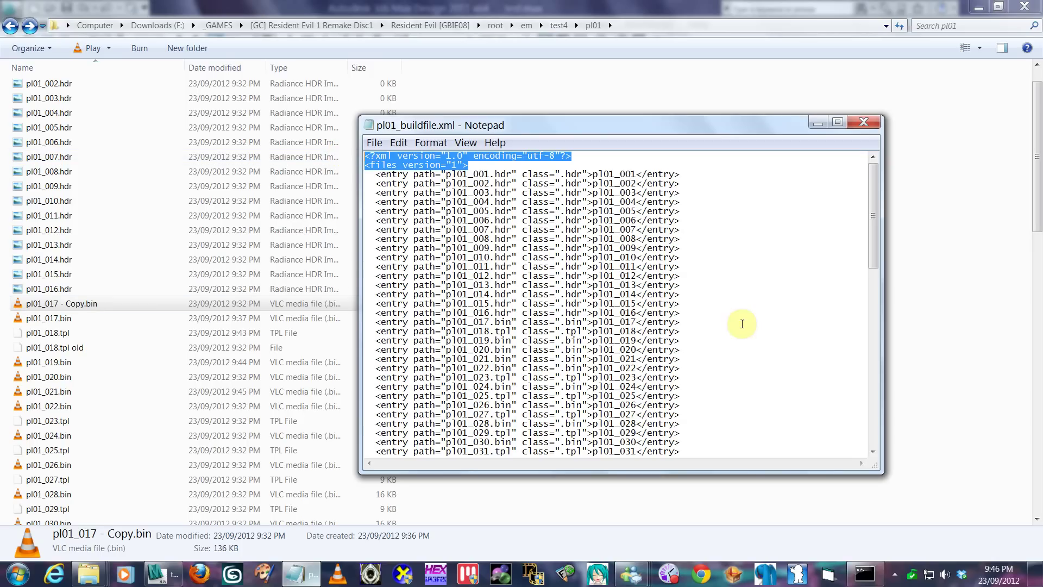
left_click(407, 328)
key("Home")
key("shift+Down")
key("shift+Page_Down")
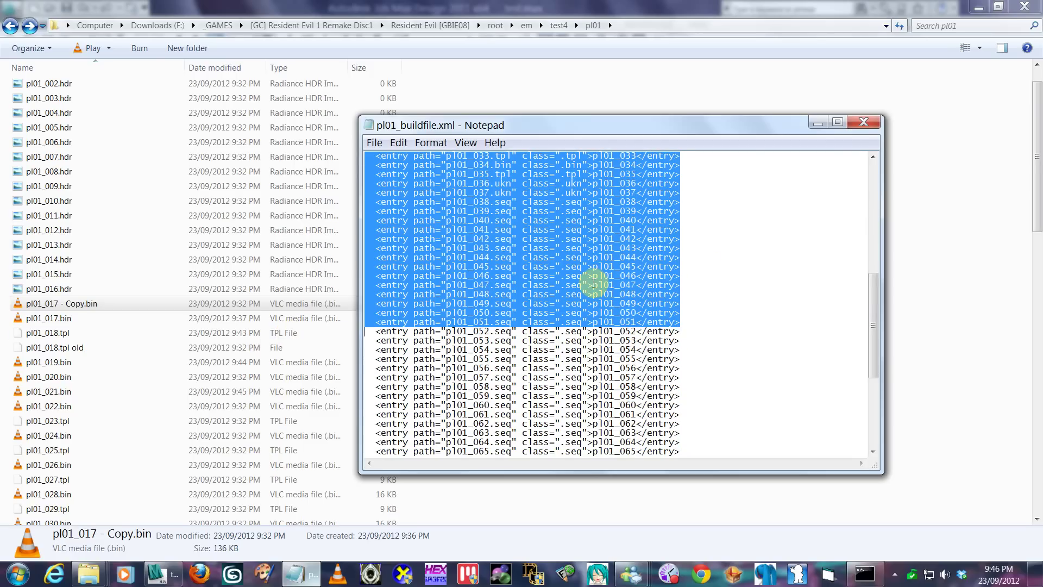
left_click(864, 122)
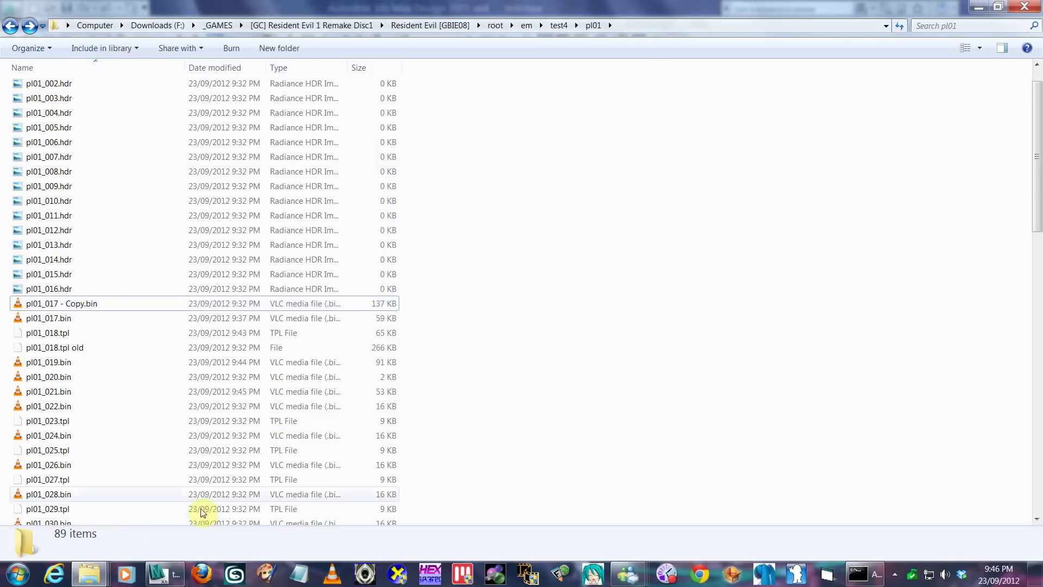
- Pack the pl01 files in the RE1 Model Tool in DAT format using pl01_buildfile.xml
key("alt+Tab")
left_click_drag(704, 168, 701, 161)
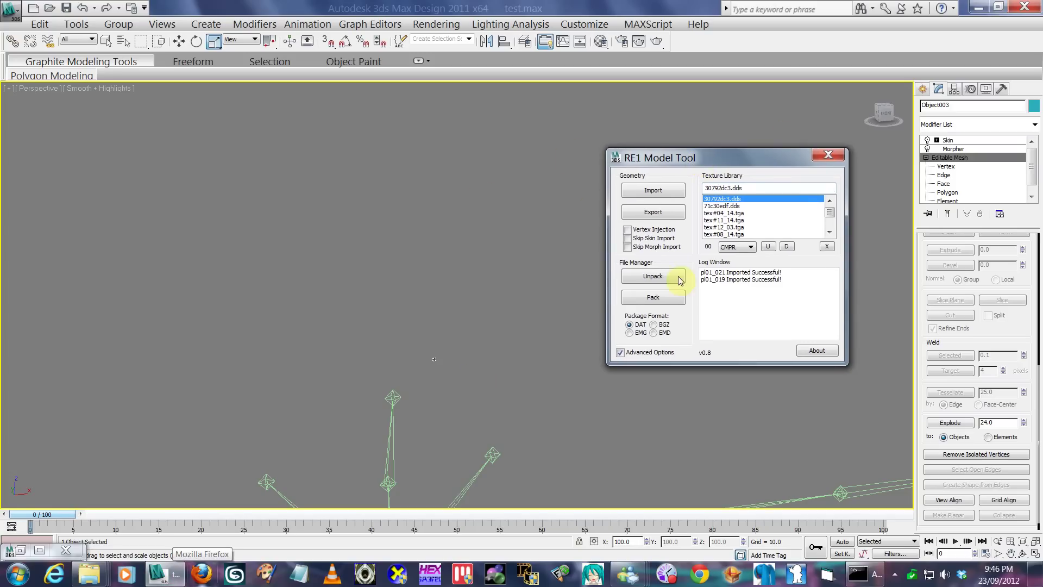
left_click(657, 299)
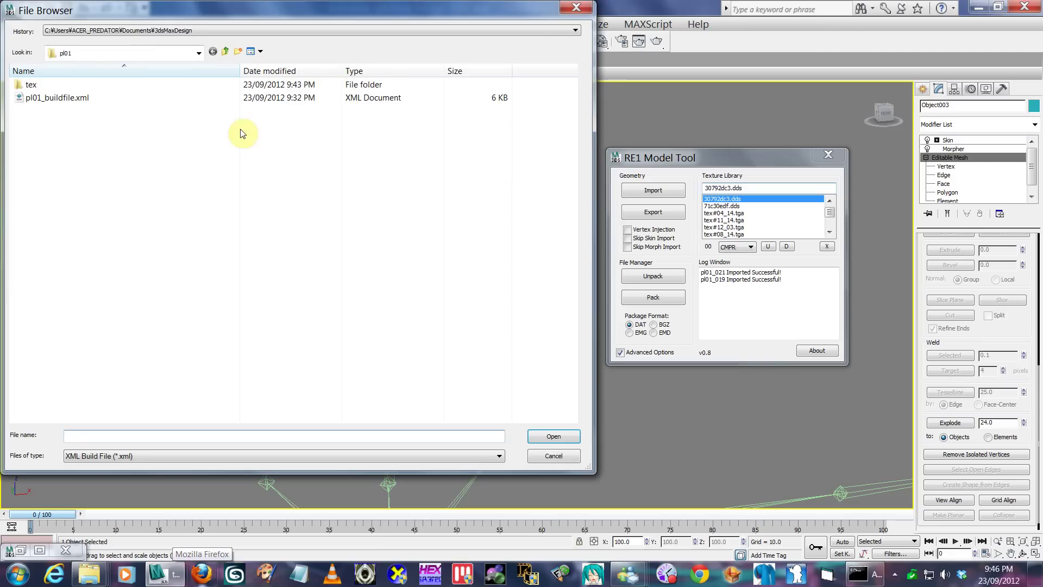
left_click(93, 100)
left_click(538, 435)
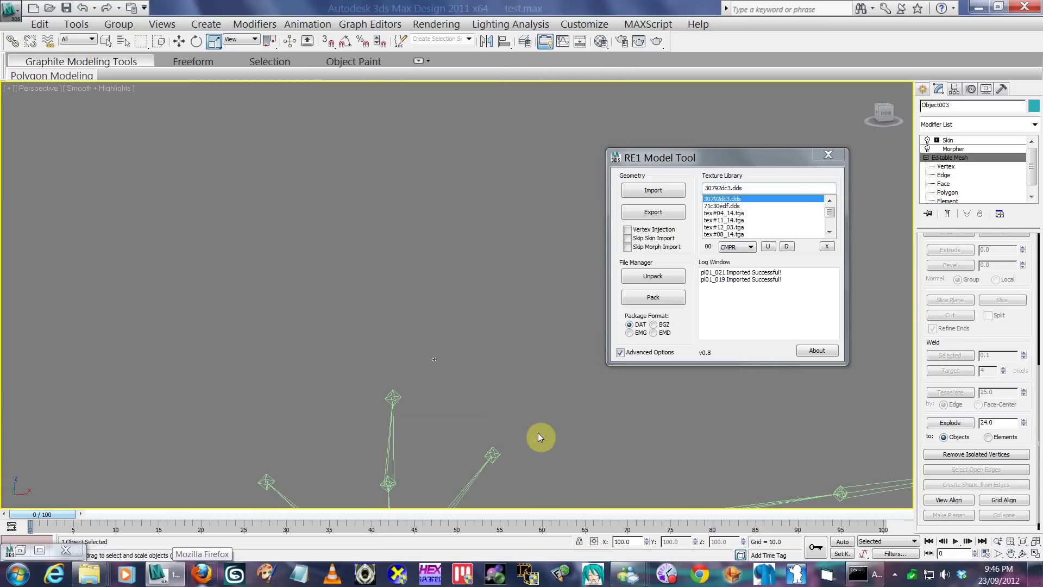
left_click(542, 342)
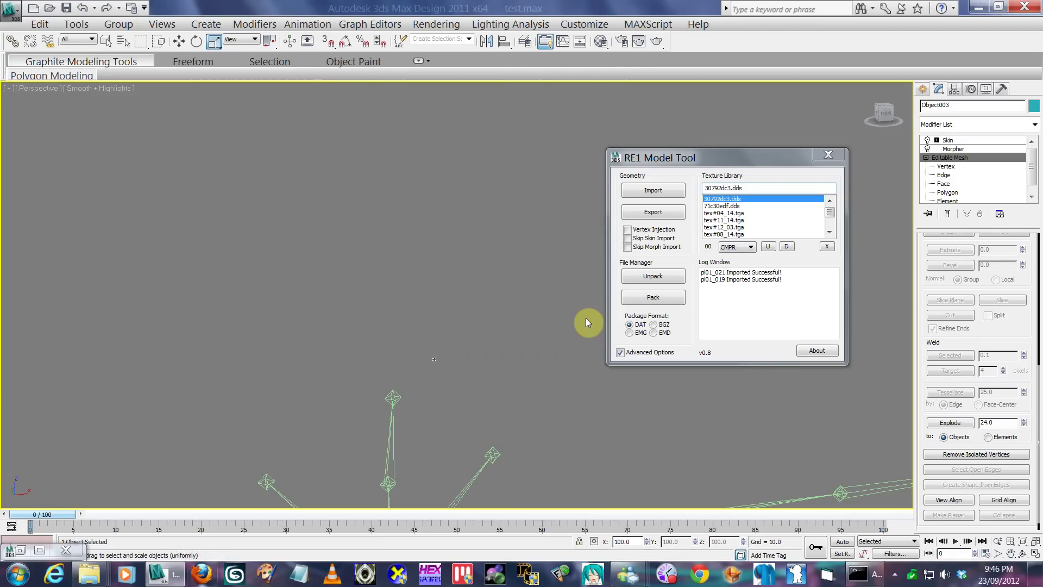
- In Windows Explorer, move the packed NEWDAT_01 file from the pl01 folder up into the test4 folder
key("alt+Tab")
left_click(288, 331)
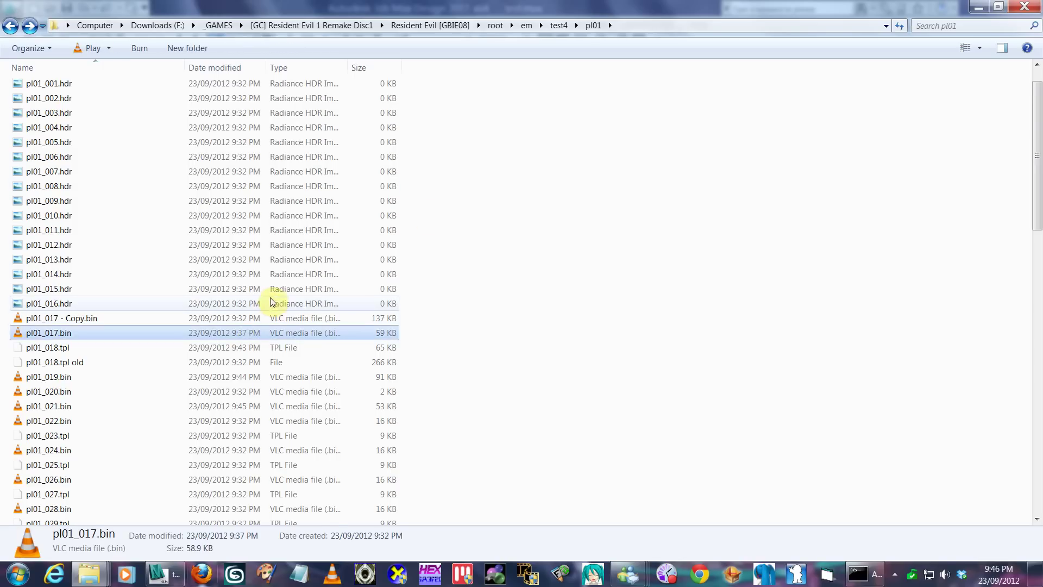
left_click(117, 103)
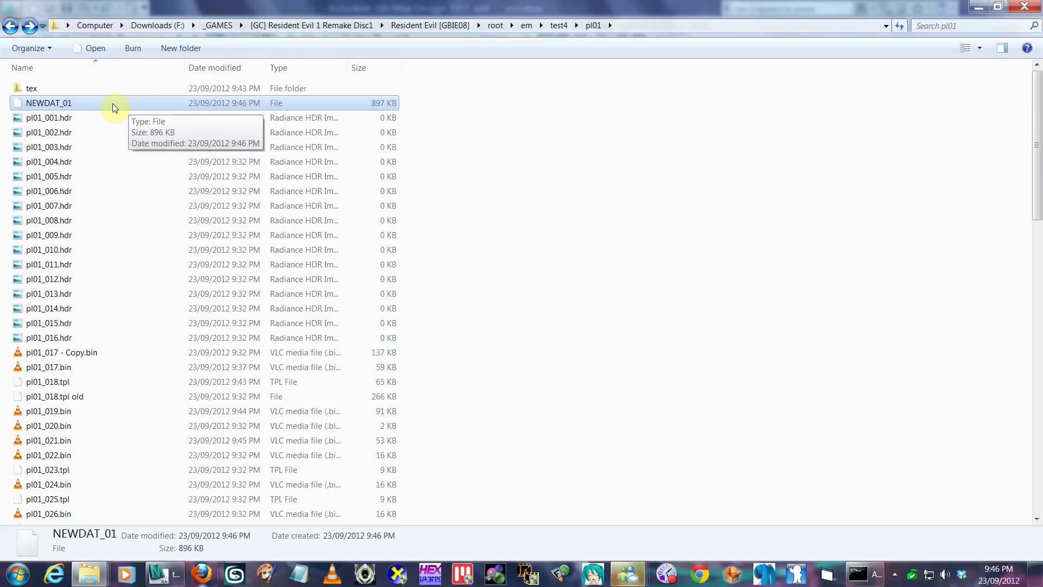
left_click(78, 106)
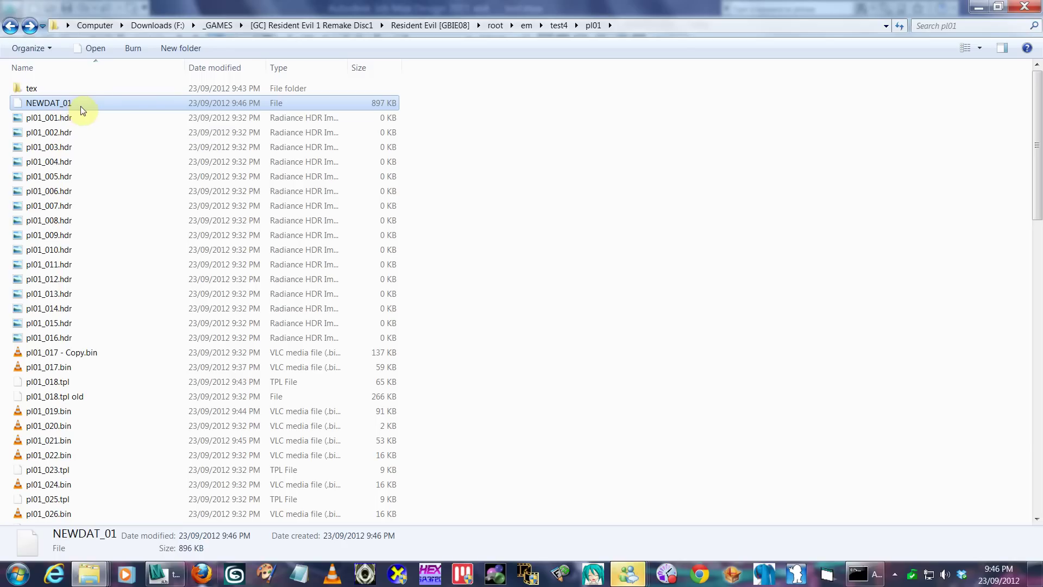
left_click(106, 146)
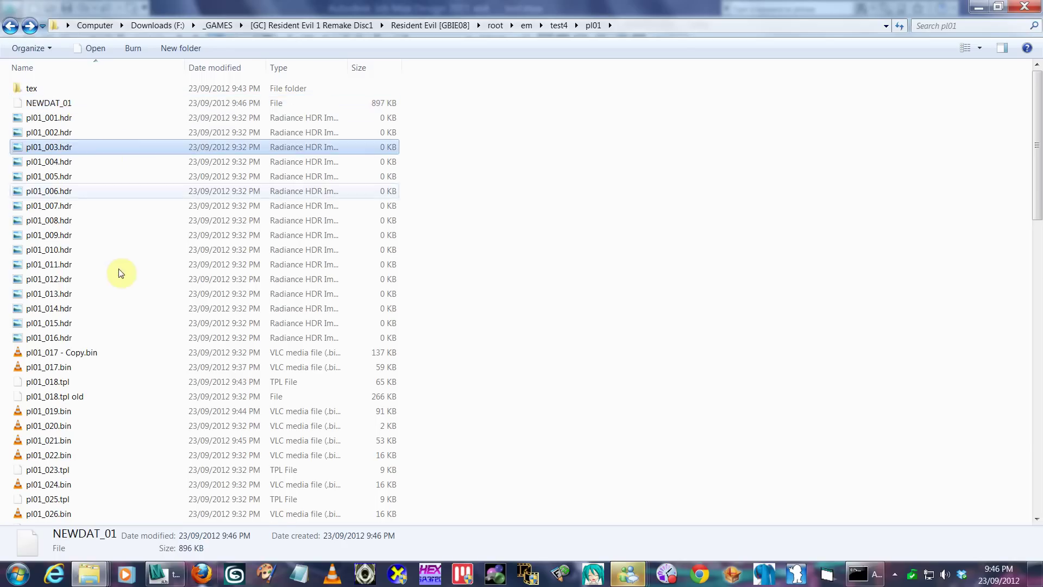
scroll(116, 273, "down", 9)
scroll(118, 250, "down", 5)
scroll(116, 228, "up", 13)
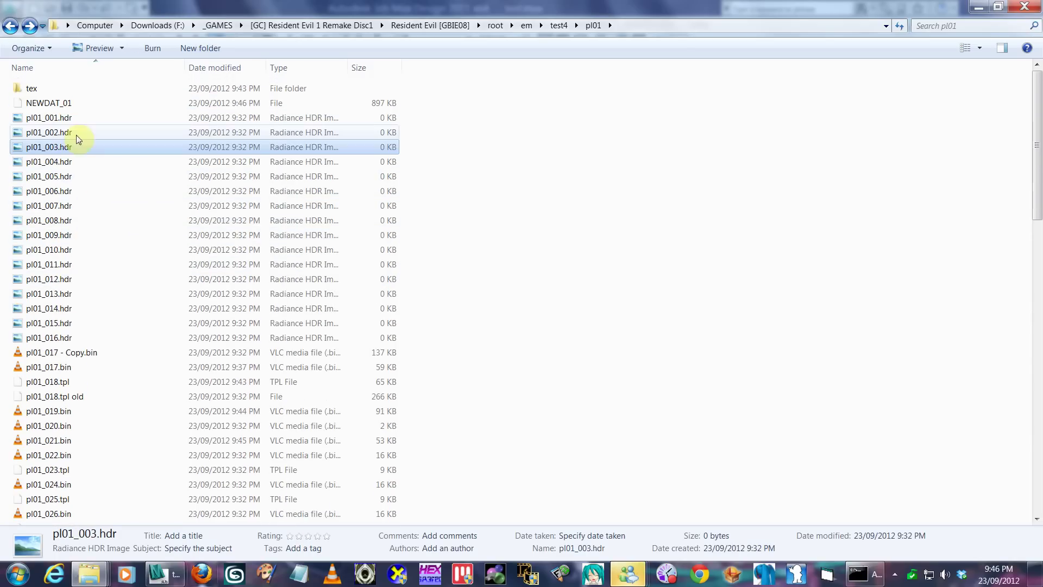
left_click(62, 106)
key("ctrl+x")
key("BackSpace")
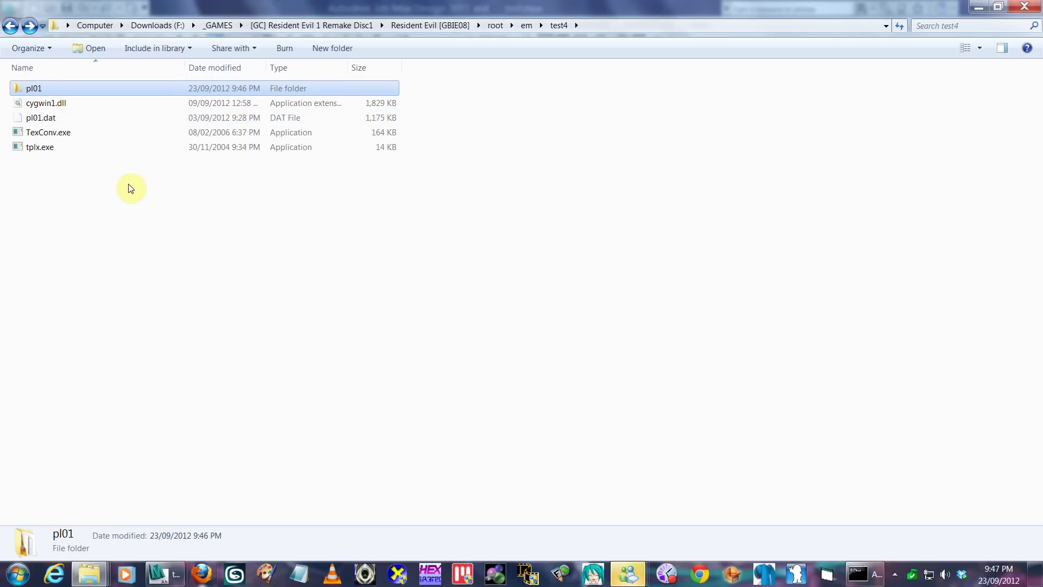
key("ctrl+v")
- Rename the original pl01.dat in the test4 folder as "pl01.dat org", accepting the extension change
left_click(47, 133)
left_click(52, 133)
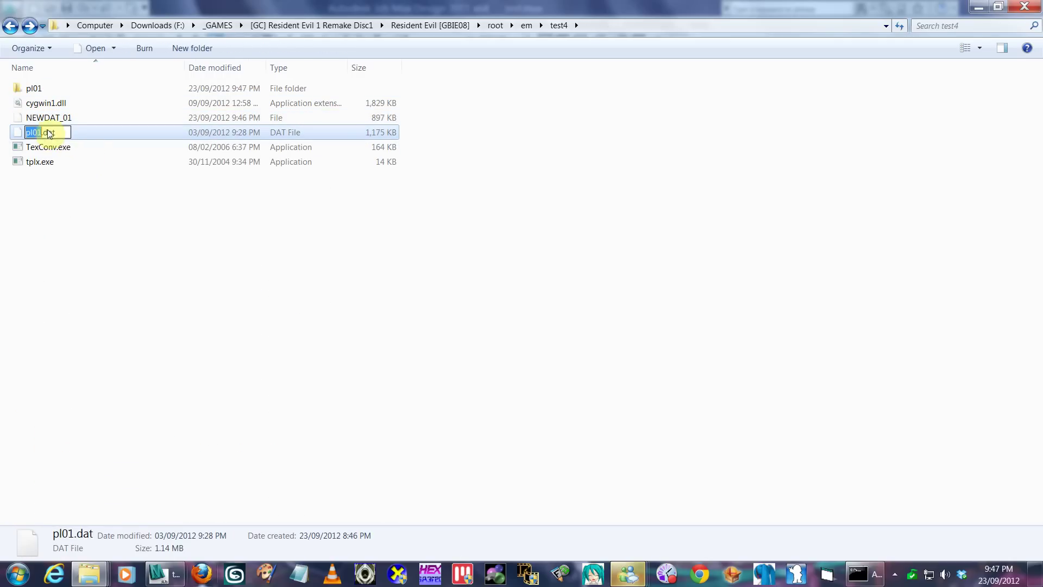
left_click(58, 134)
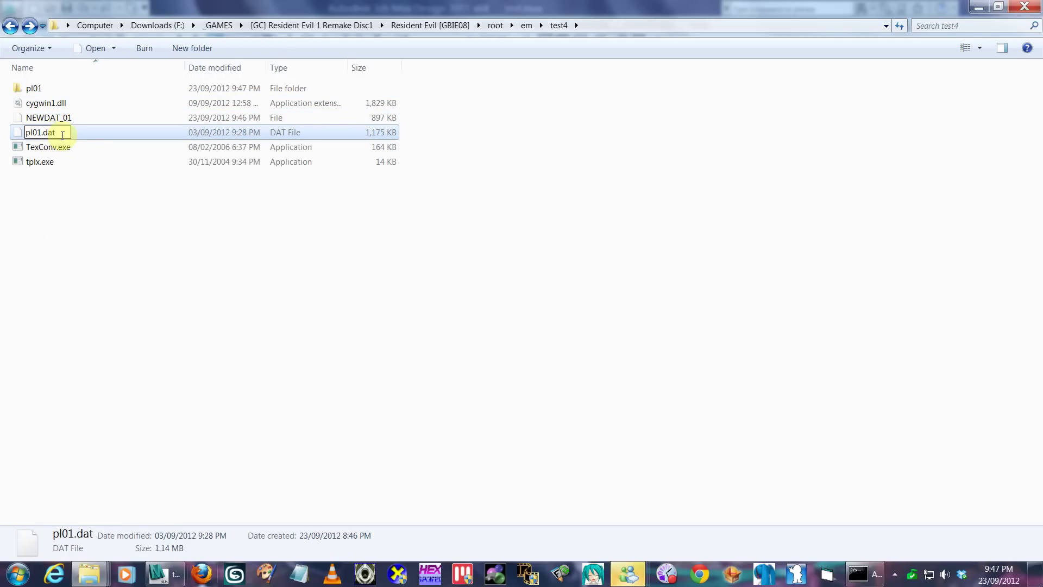
type("org")
key("Return")
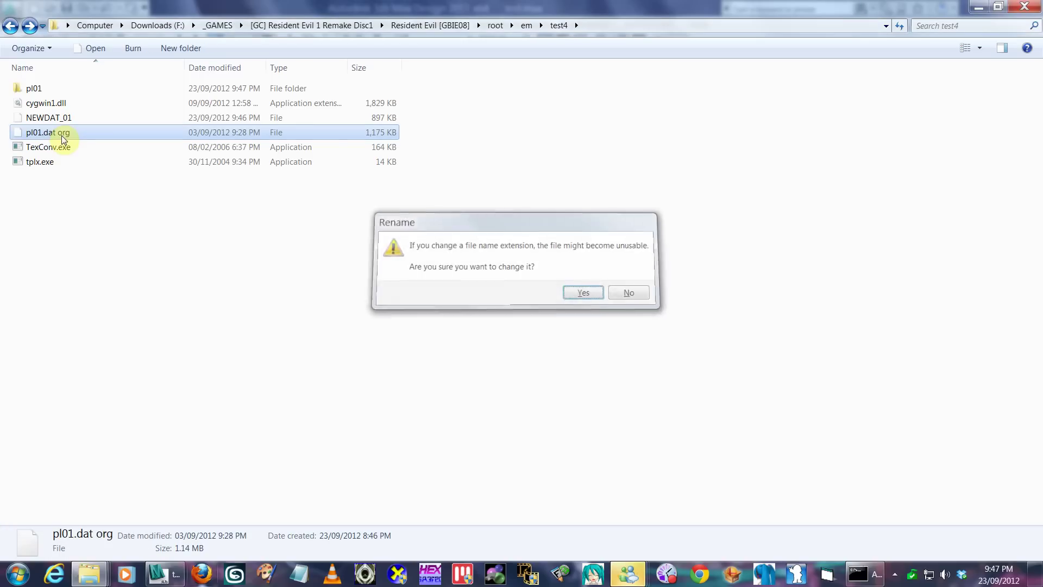
key("Return")
- Rename NEWDAT_01 as pl01.dat
left_click(66, 117)
left_click(70, 118)
type("pl01.dat")
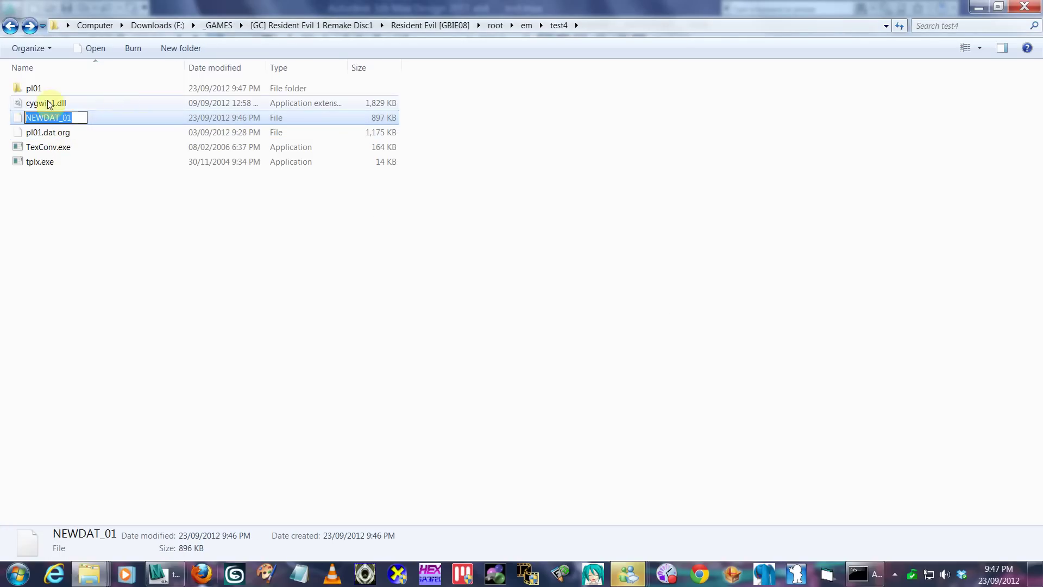
key("Return")
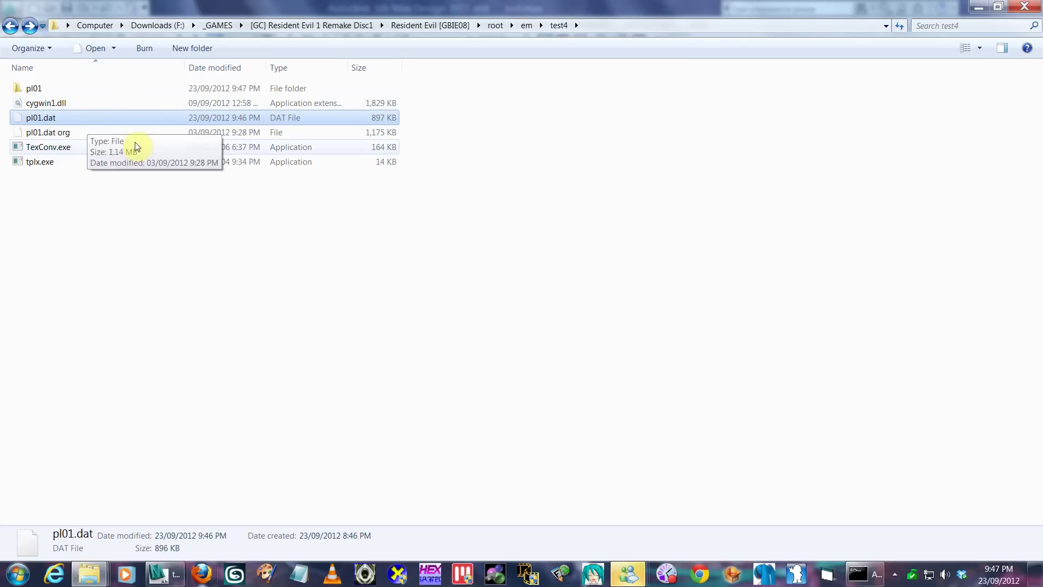
- Move the new pl01.dat from test4 into the em folder, replacing the existing file, and select it there
key("BackSpace")
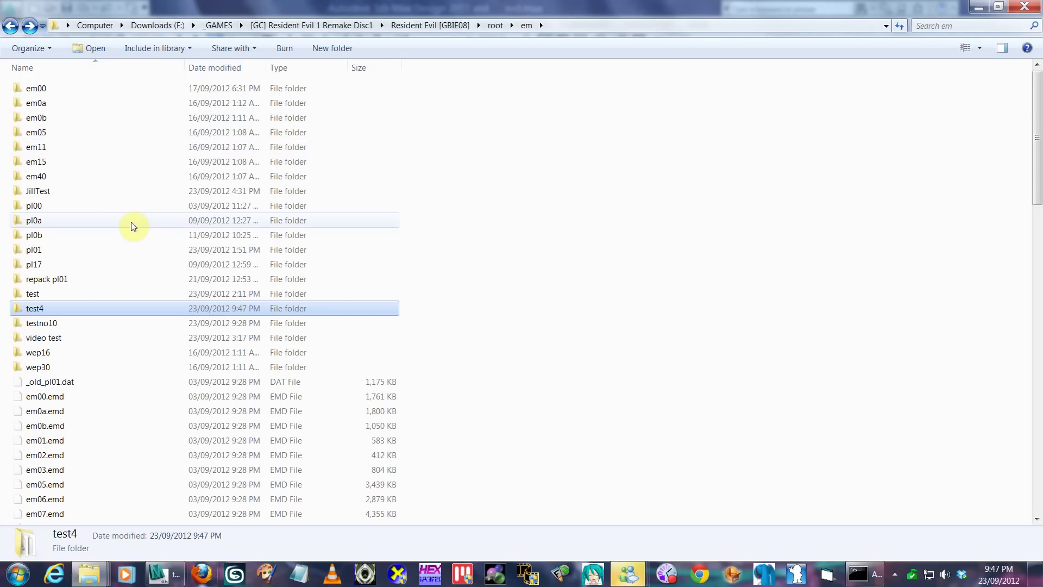
left_click(549, 228)
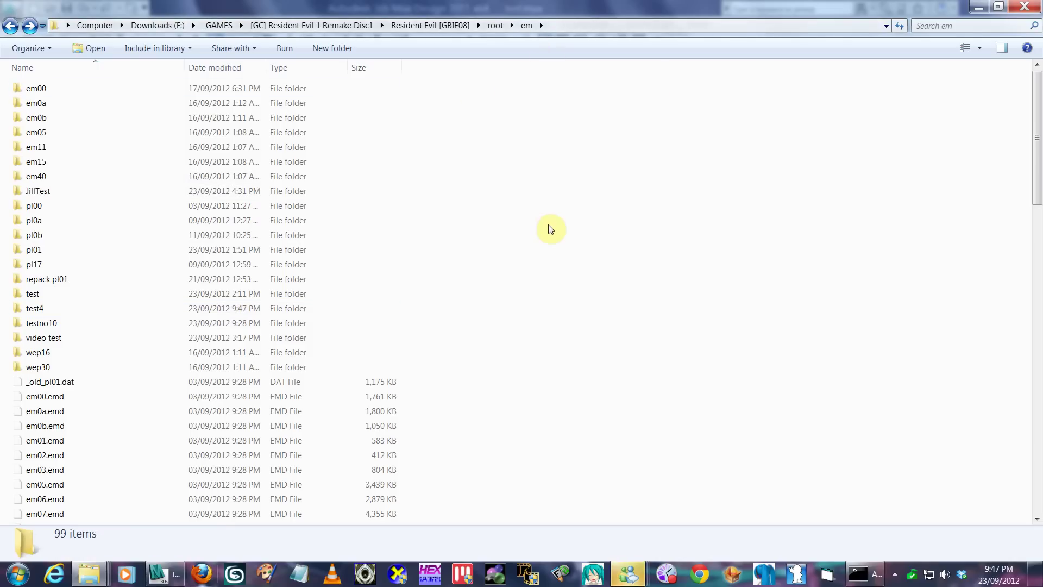
key("ctrl+v")
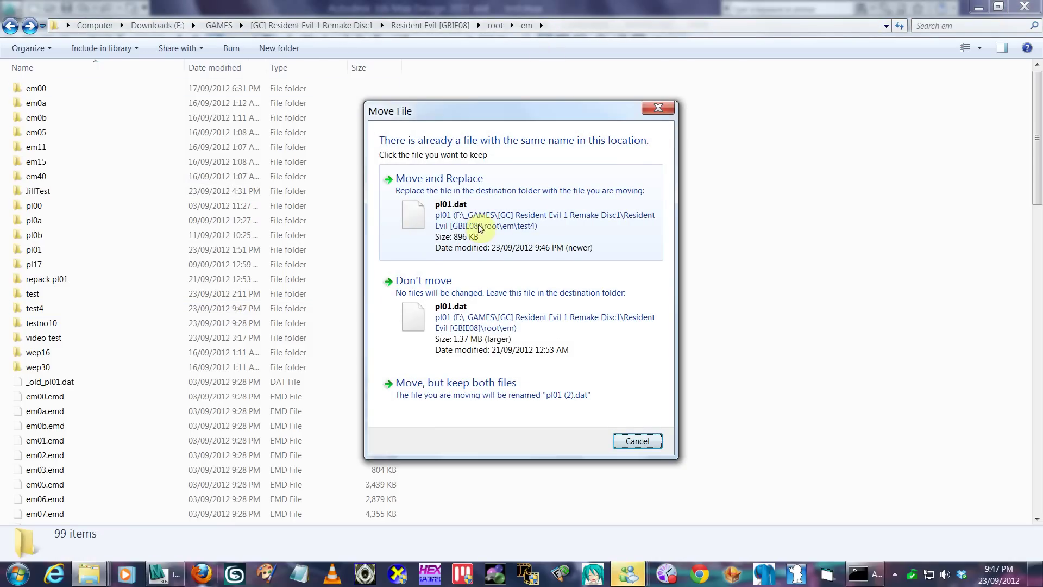
left_click(450, 231)
left_click(565, 293)
scroll(543, 321, "down", 2)
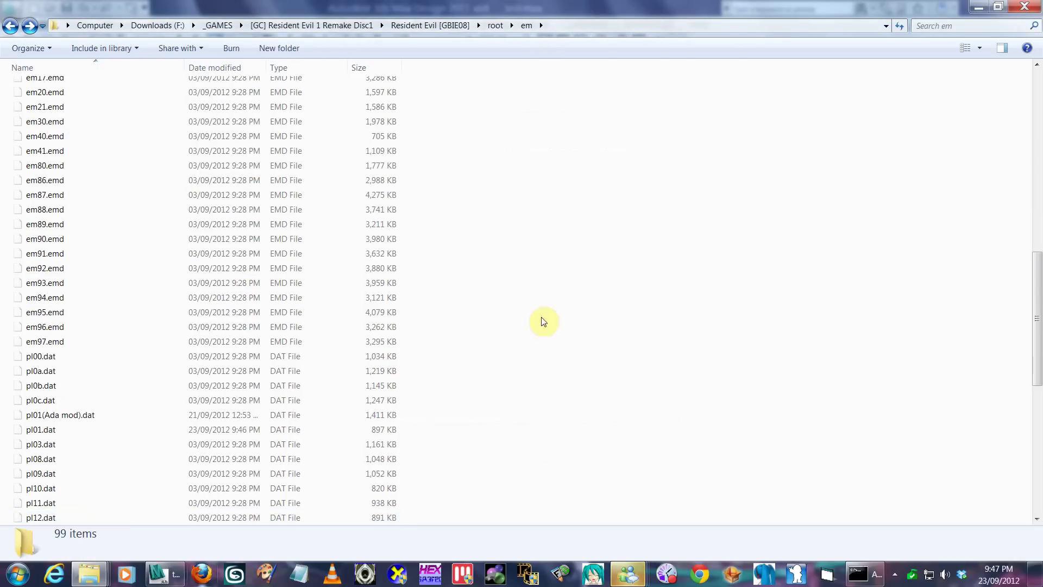
left_click(91, 432)
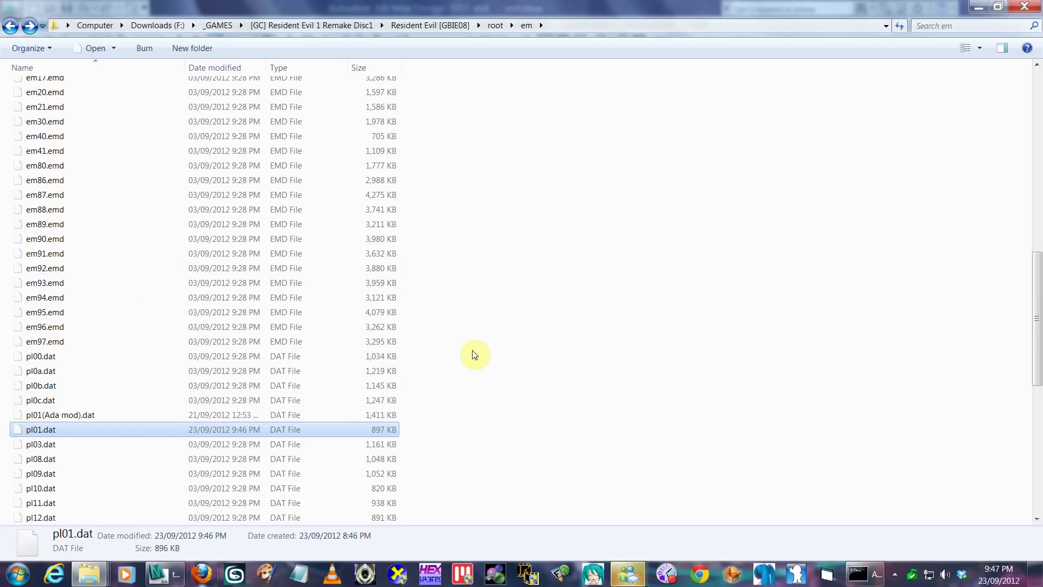
- Go up to the Resident Evil [GBIE08] folder and try to run GCReEx -c on that folder from the Command Prompt
key("alt+Up")
key("alt+Up")
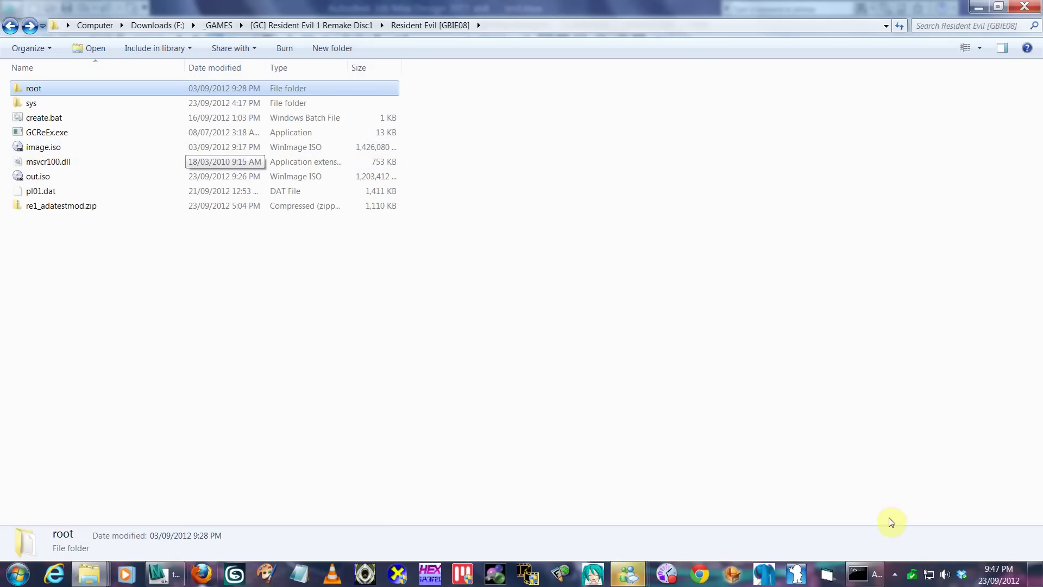
left_click(859, 573)
type("F:")
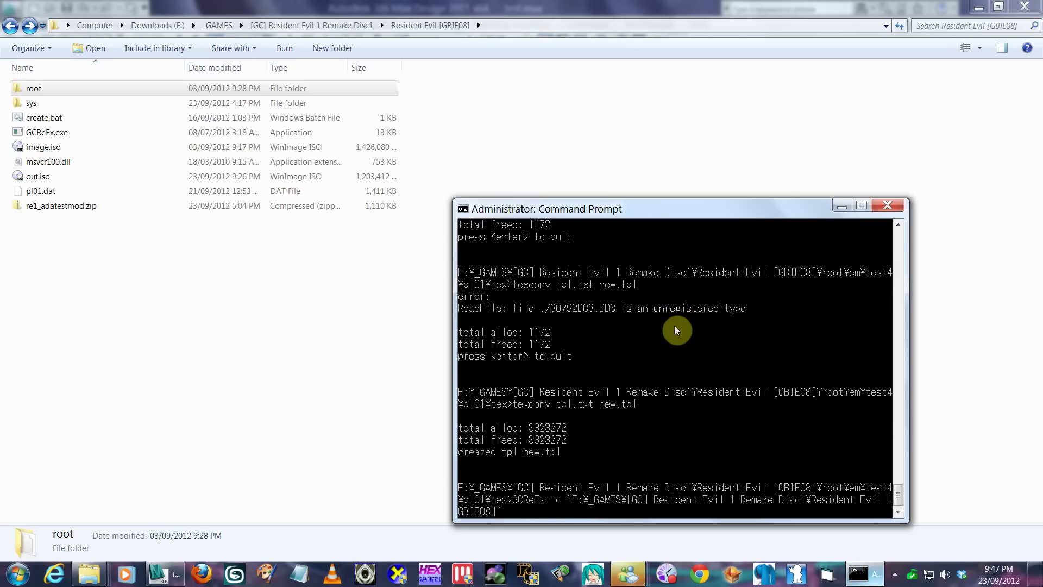
key("Up")
key("Up")
key("Up")
key("Up")
key("Return")
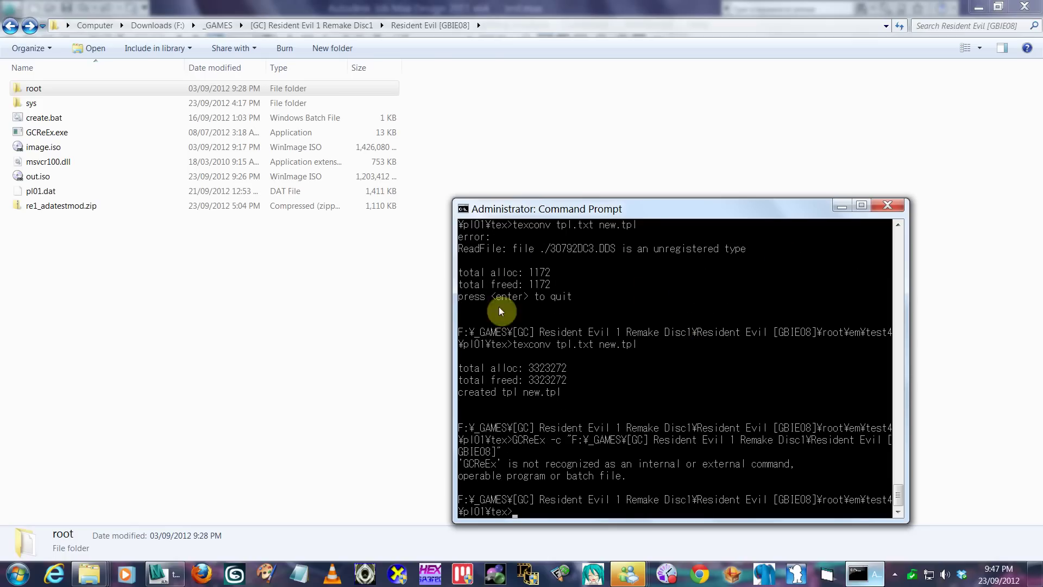
- Change the Command Prompt's working directory to F:\_GAMES\[GC] Resident Evil 1 Remake Disc1\Resident Evil [GBIE08]
left_click(508, 25)
left_click(592, 316)
type("cd")
right_click(592, 311)
left_click(651, 295)
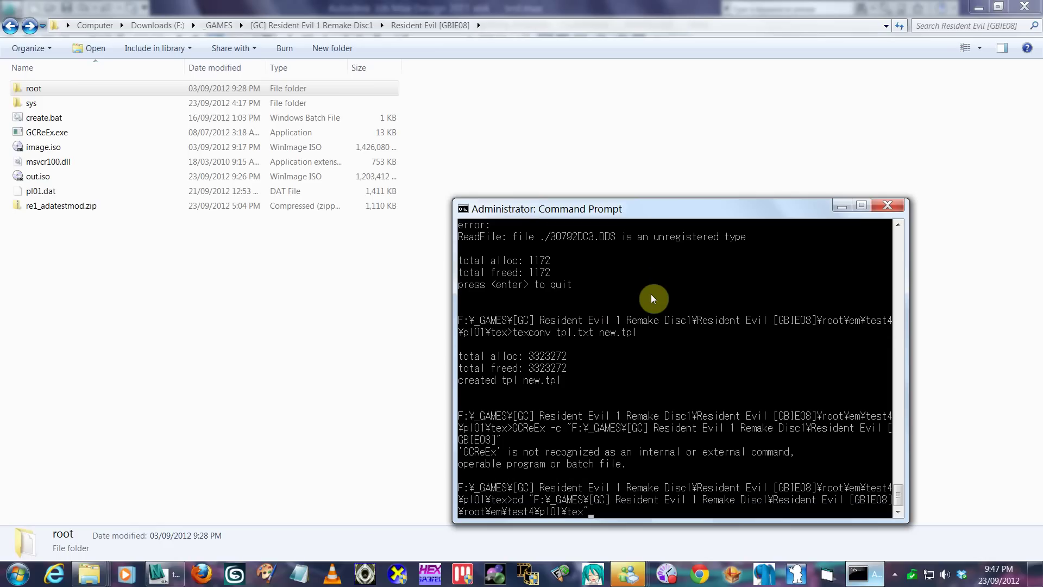
key("Return")
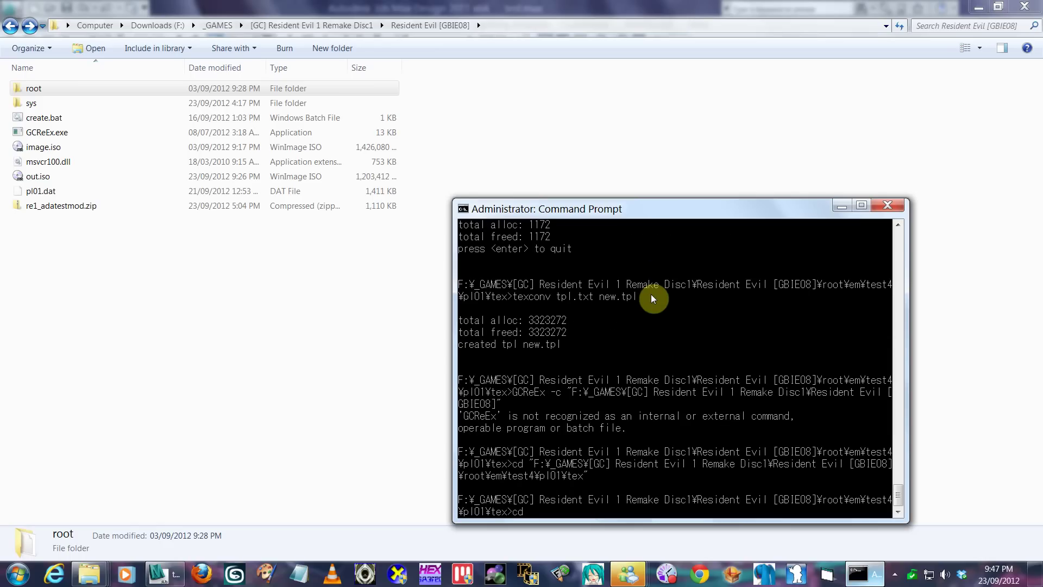
right_click(651, 294)
left_click(607, 335)
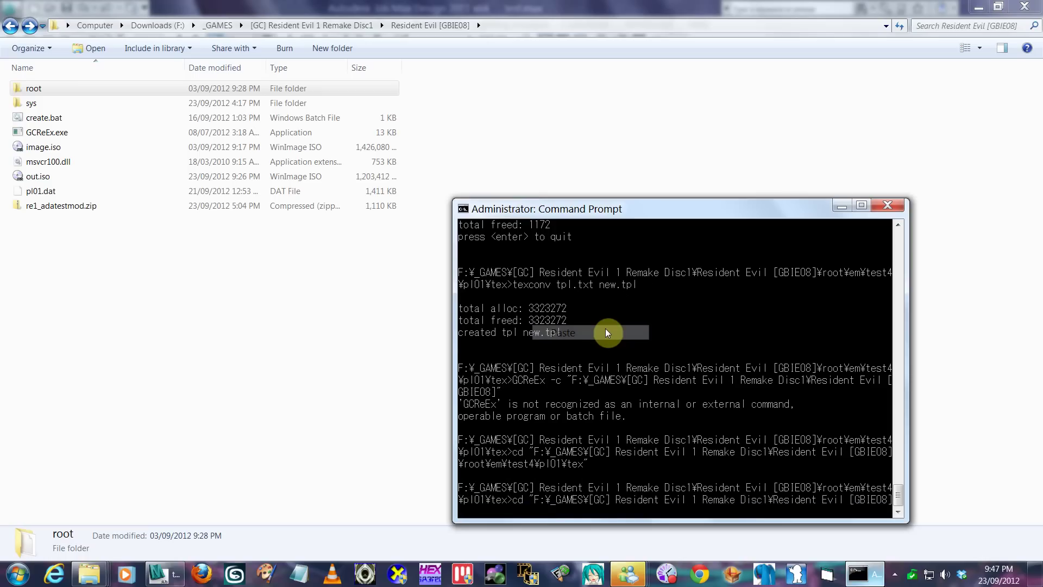
key("Return")
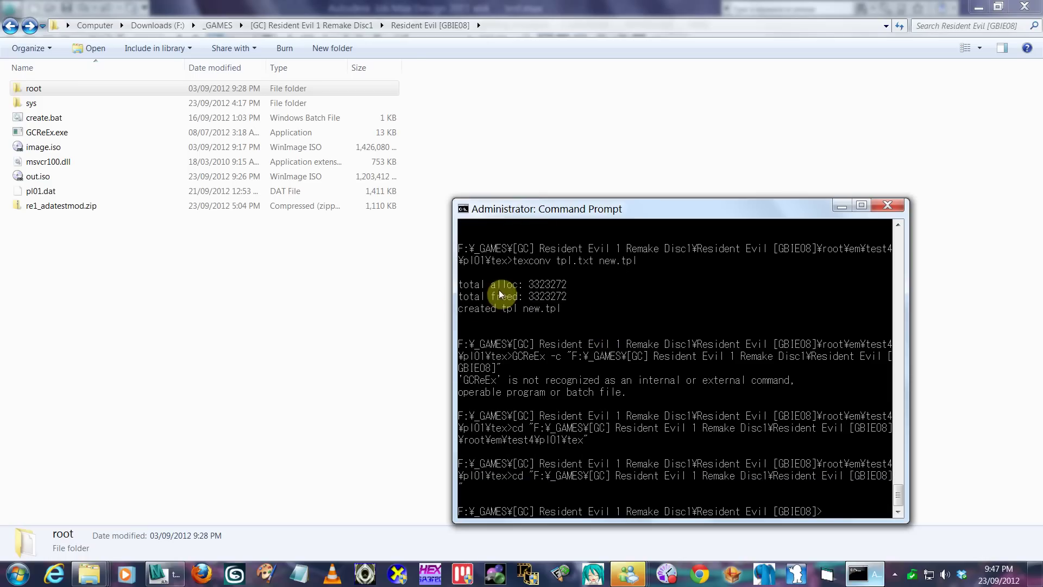
- Run GCReEx -c on the Resident Evil [GBIE08] folder path from the Command Prompt to rebuild the disc image
left_click(61, 147)
left_click(63, 134)
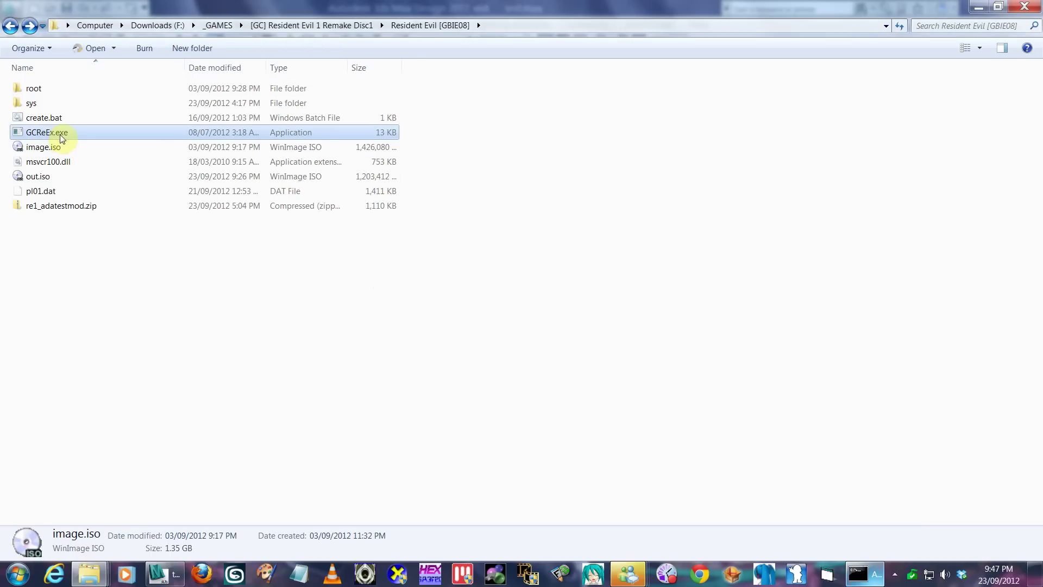
key("alt+Tab")
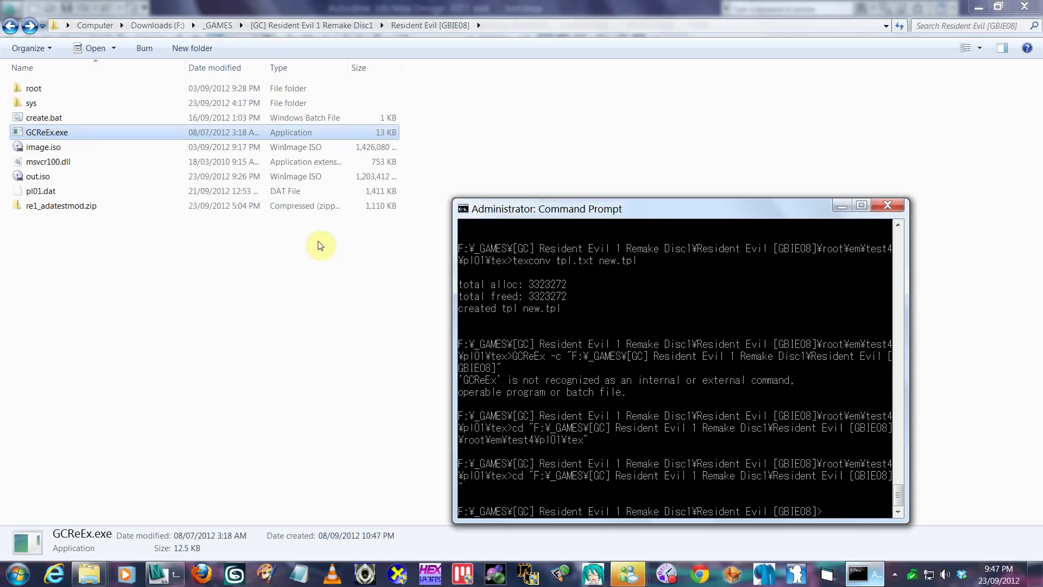
right_click(676, 353)
left_click(614, 391)
left_click(477, 21)
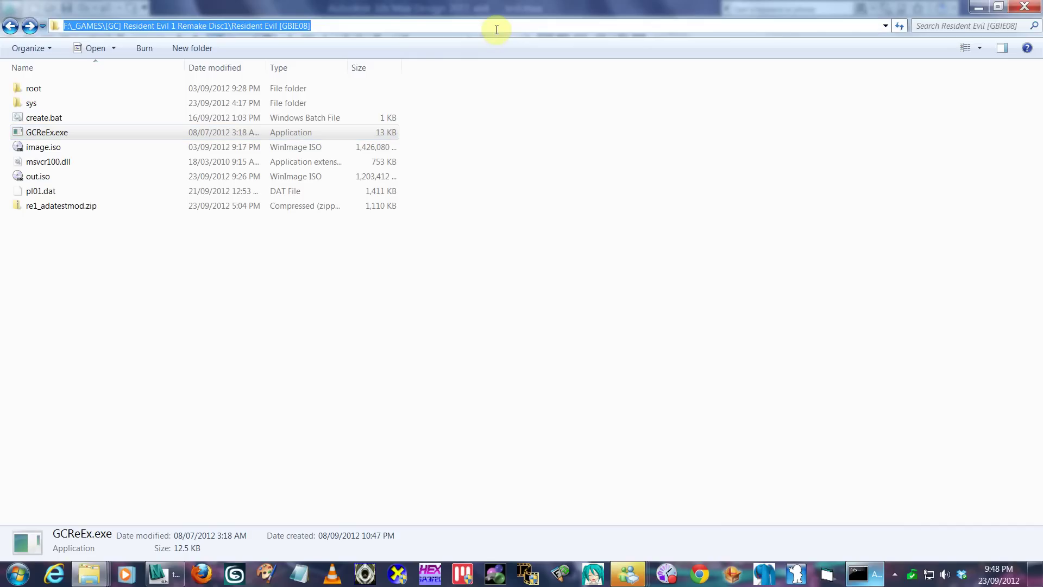
left_click(728, 343)
right_click(712, 346)
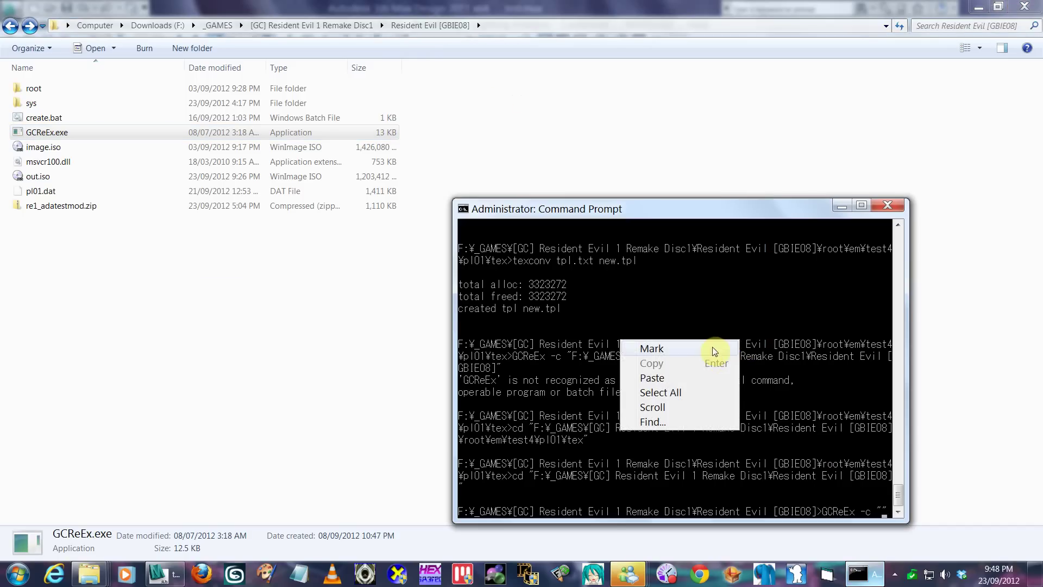
left_click(693, 377)
key("Return")
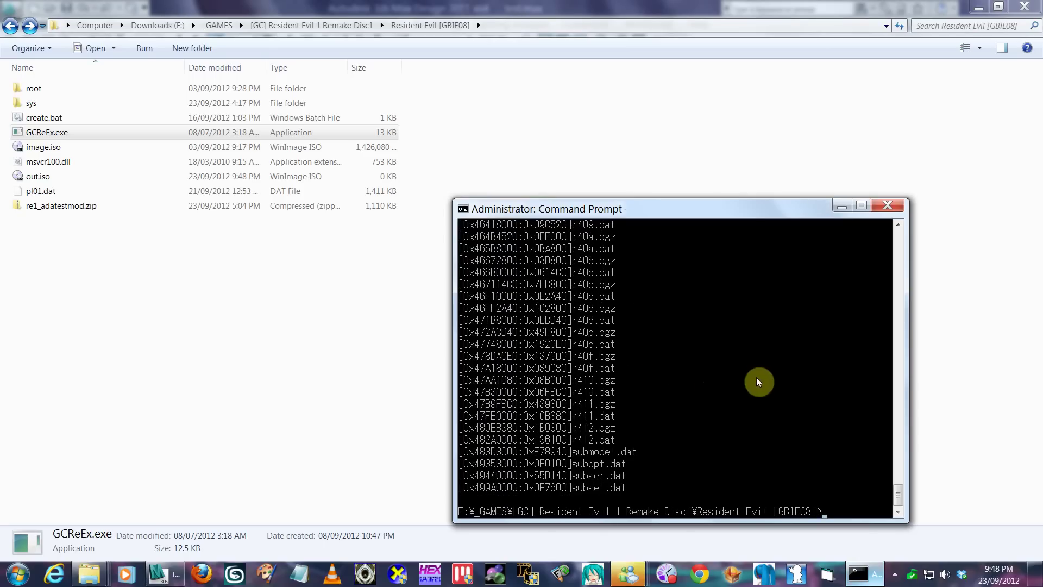
- Move the rebuilt out.iso up into the [GC] Resident Evil 1 Remake Disc1 folder, replacing the existing file
left_click(379, 177)
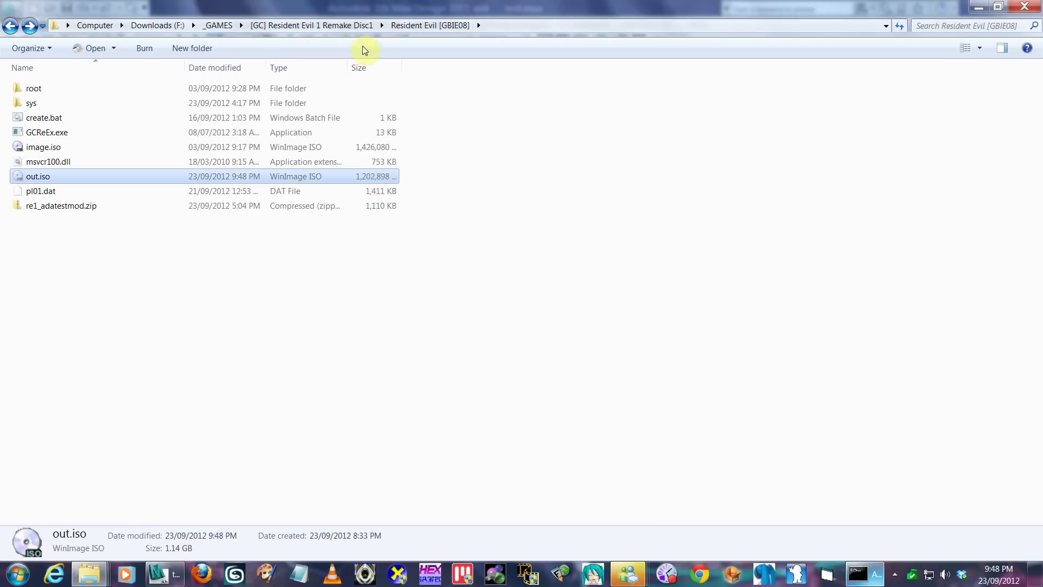
left_click(340, 25)
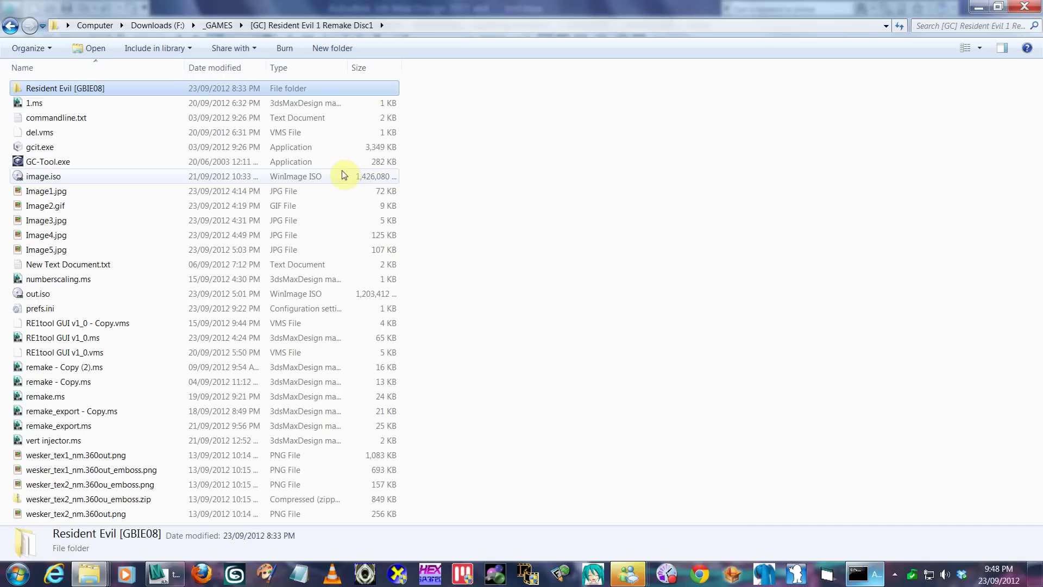
key("ctrl+v")
left_click(446, 199)
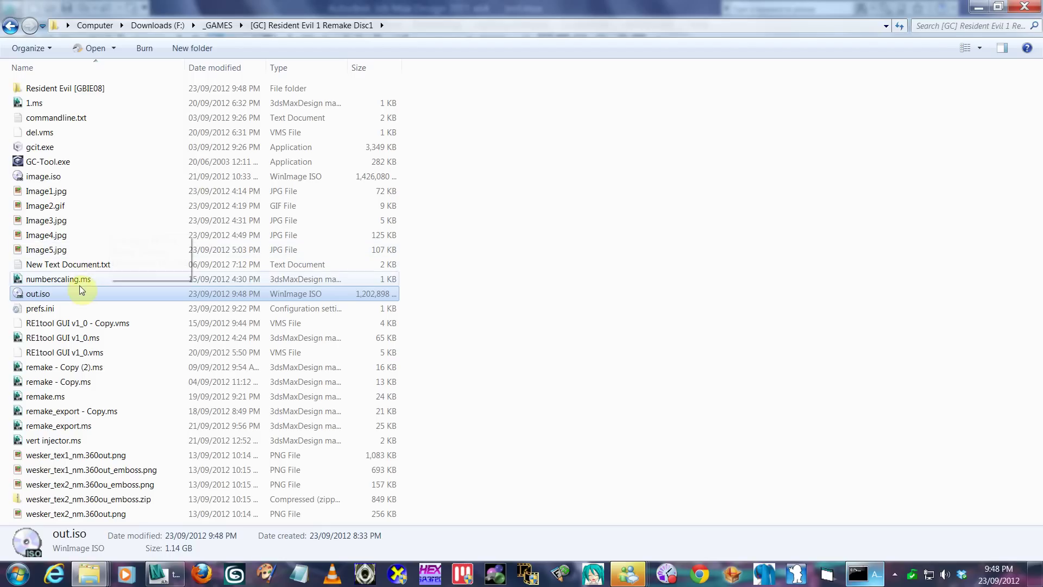
- Switch to Dolphin and start the 1.1 GB Resident Evil Disc1 game
left_click(793, 572)
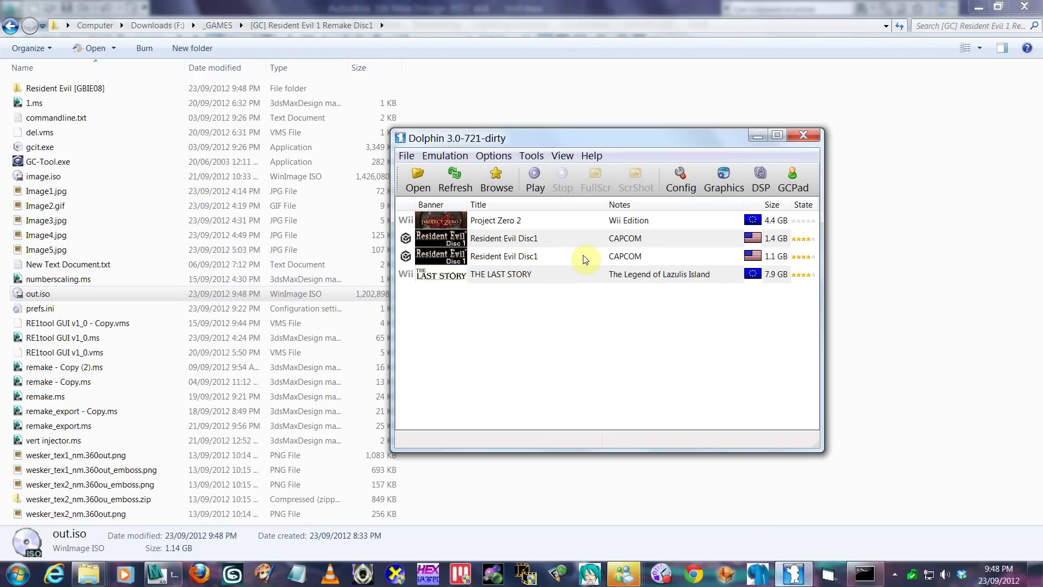
double_click(585, 258)
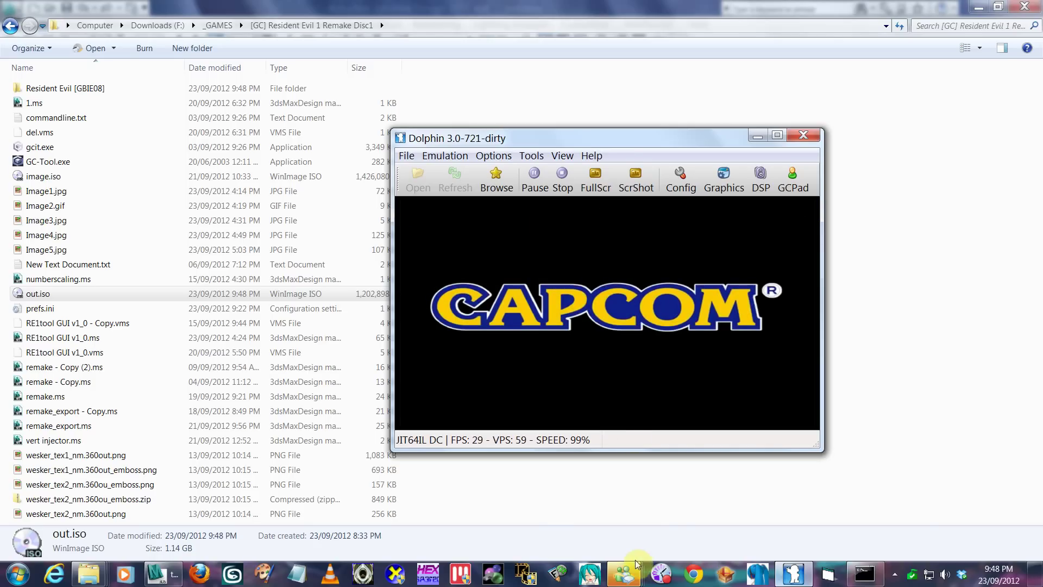
left_click(625, 575)
left_click(820, 489)
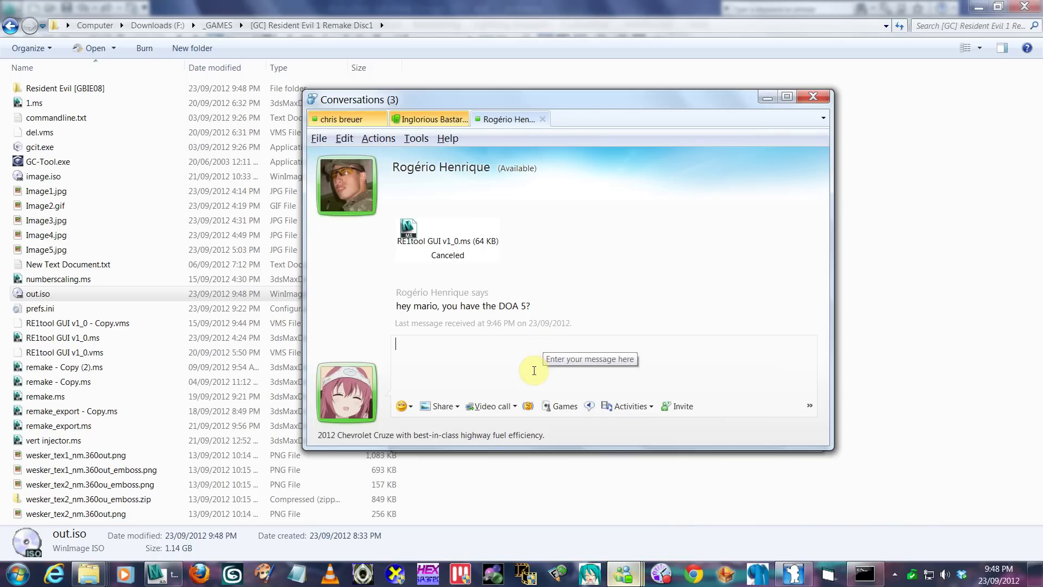
left_click(767, 98)
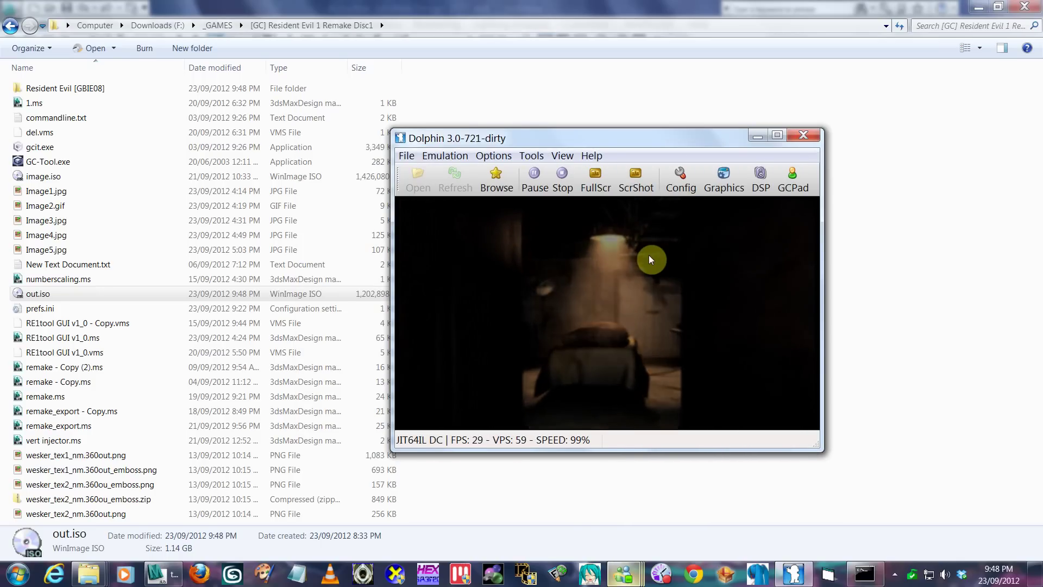
- Try to load the second Jill save from memory card Slot A, and dismiss the Dolphin.exe error dialog
key("Return")
key("Return")
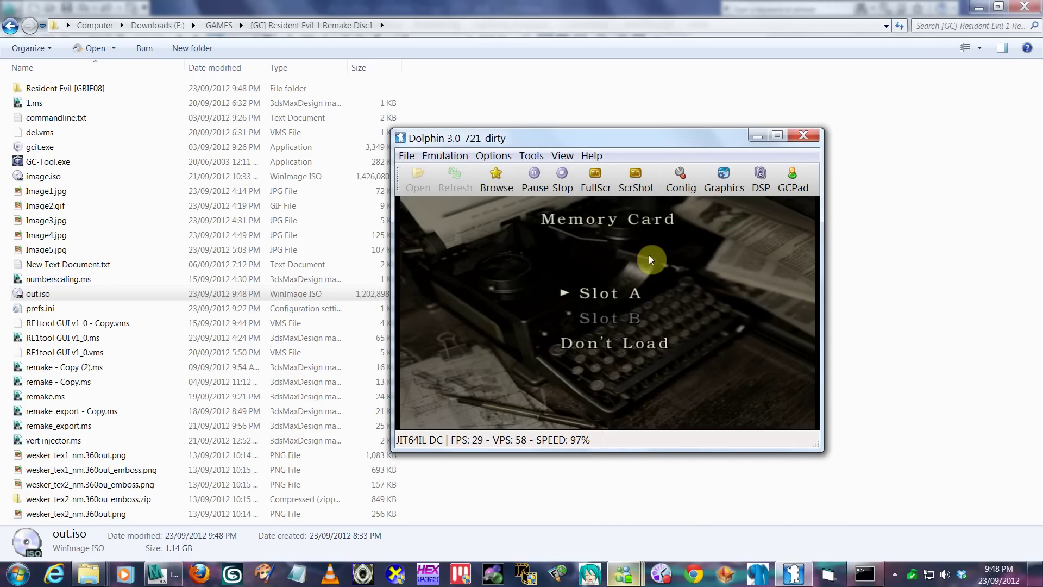
key("Return")
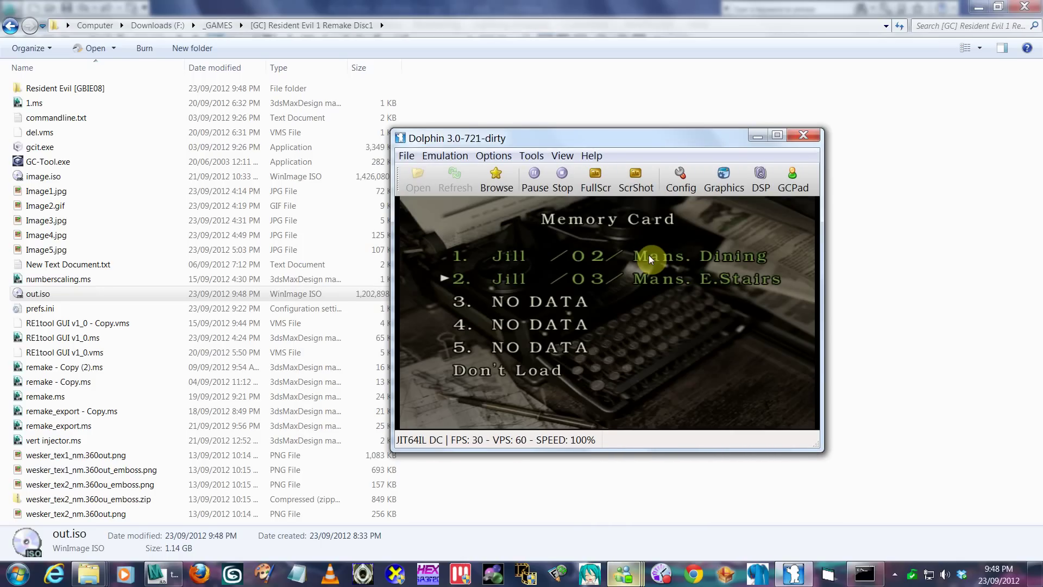
key("Return")
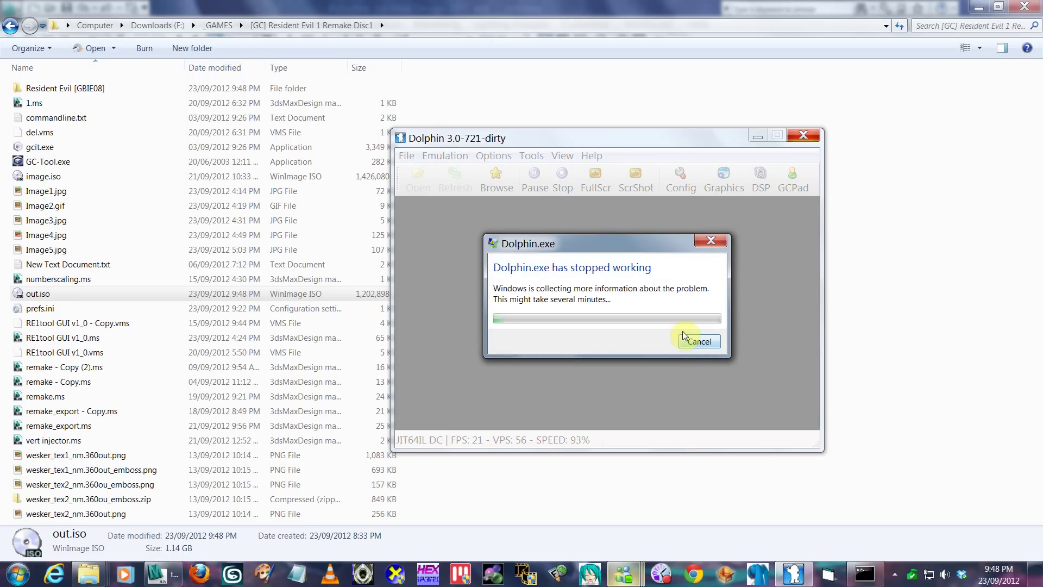
left_click(691, 333)
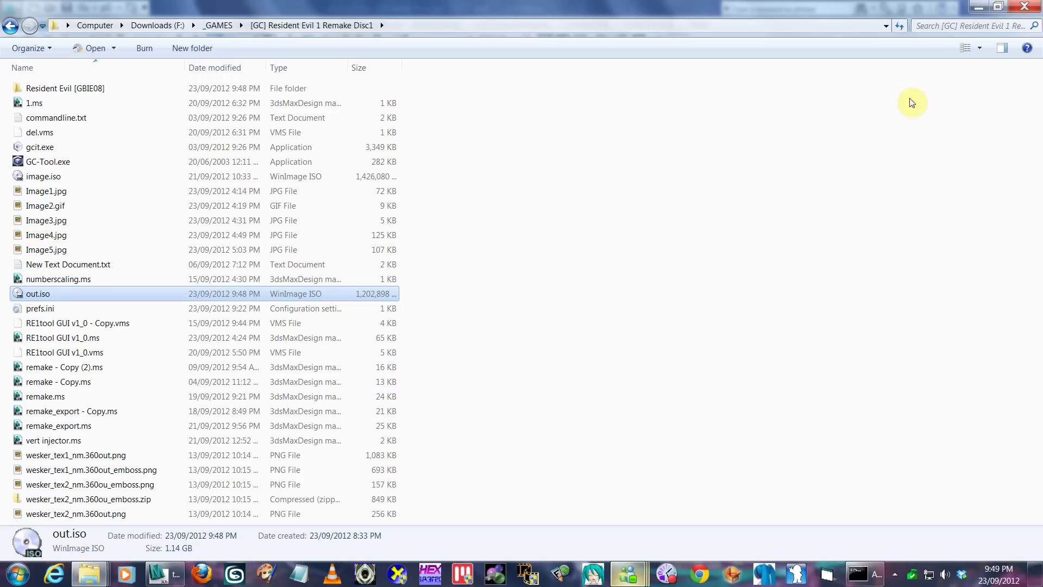
- Go to the em\test4\pl01\tex folder and examine its texture files
mouse_move(88, 574)
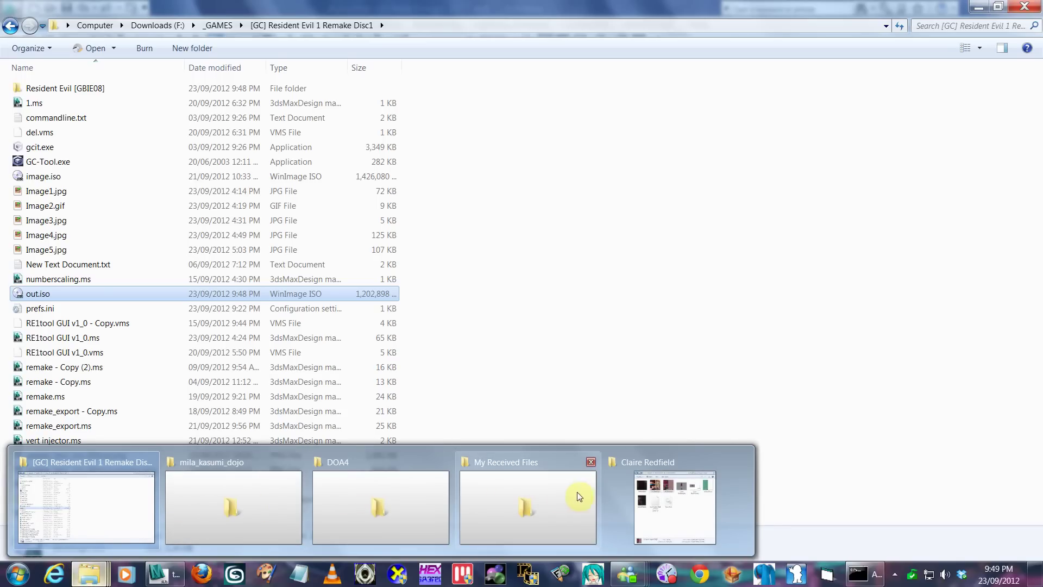
key("BackSpace")
key("BackSpace")
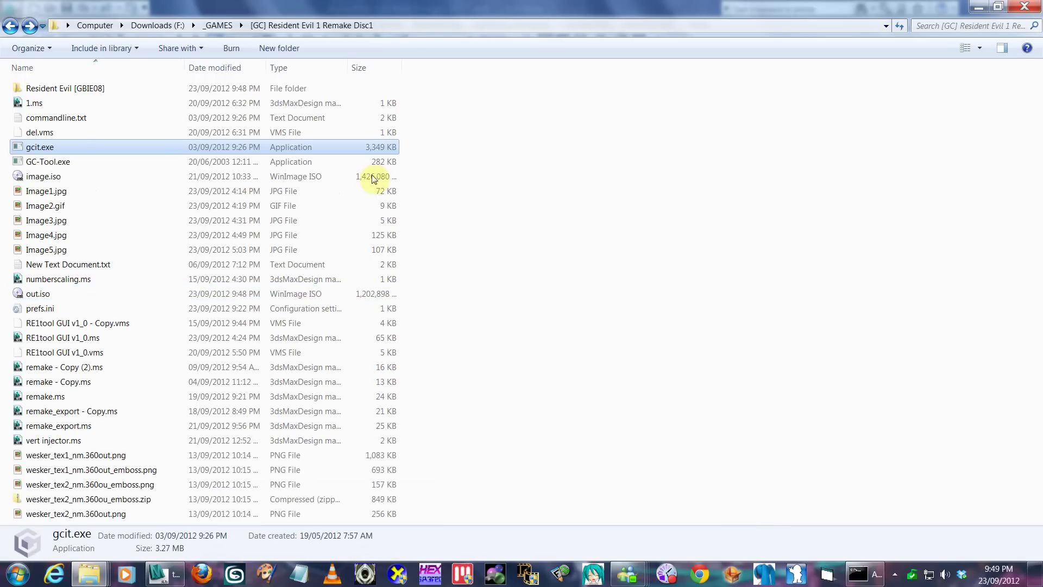
key("alt+Right")
key("alt+Right")
key("BackSpace")
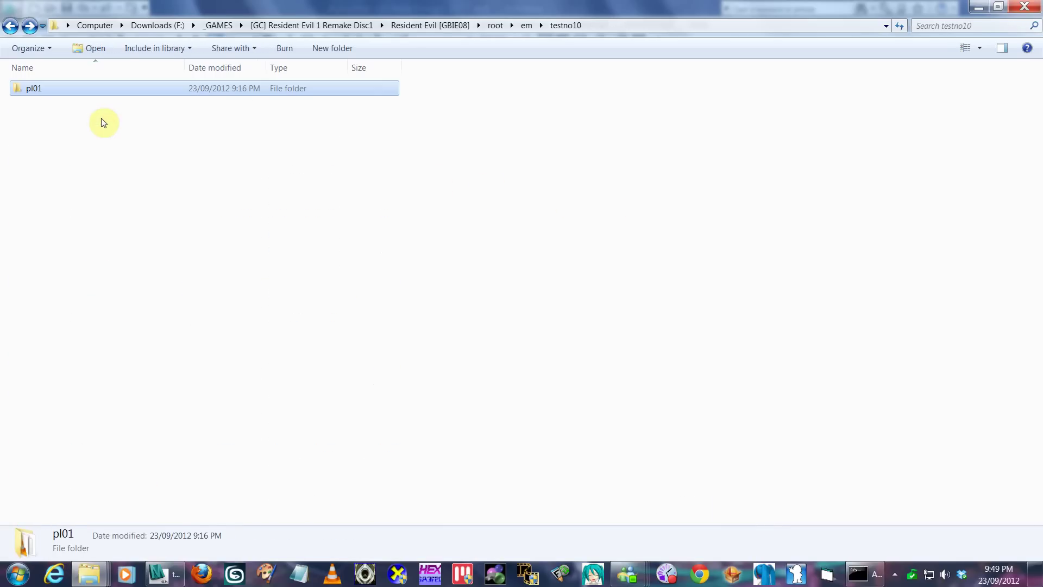
key("BackSpace")
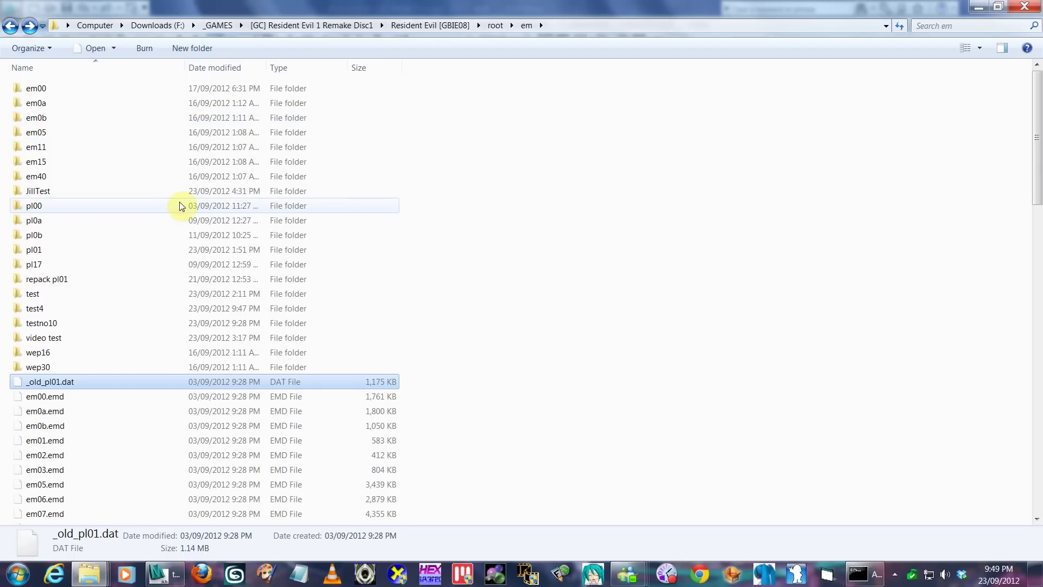
key("BackSpace")
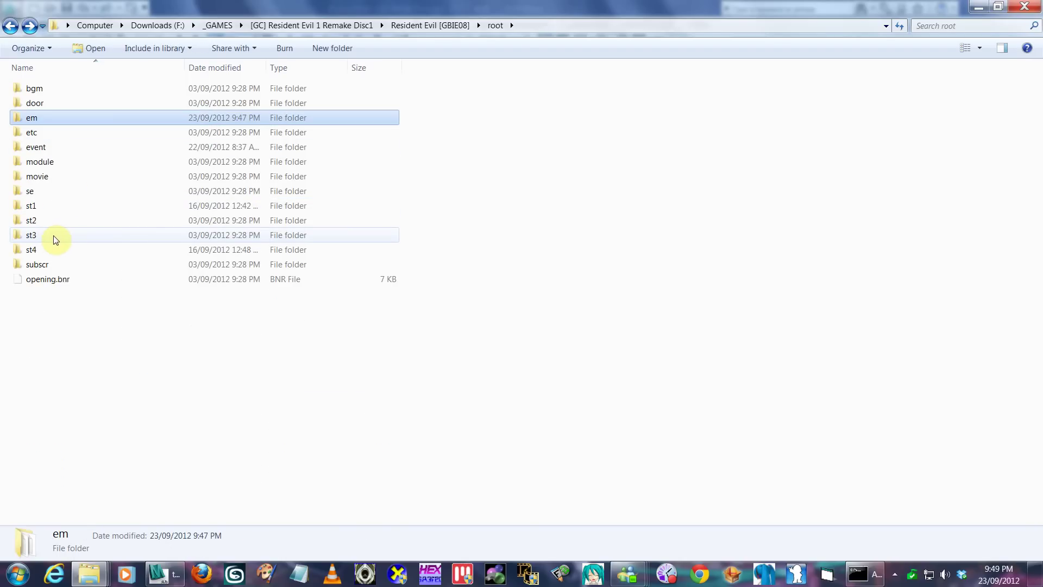
key("alt+Right")
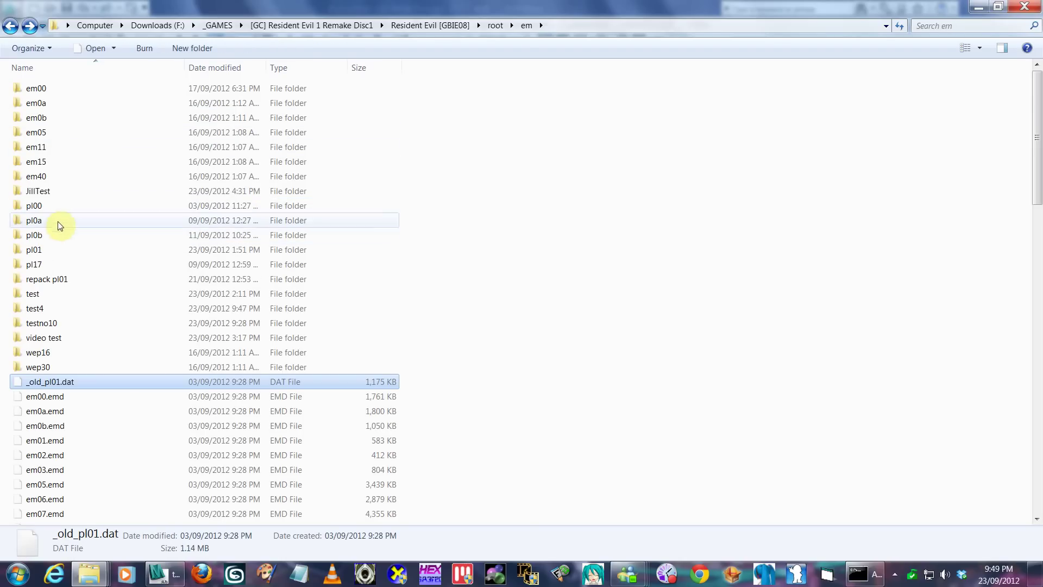
double_click(51, 308)
double_click(104, 89)
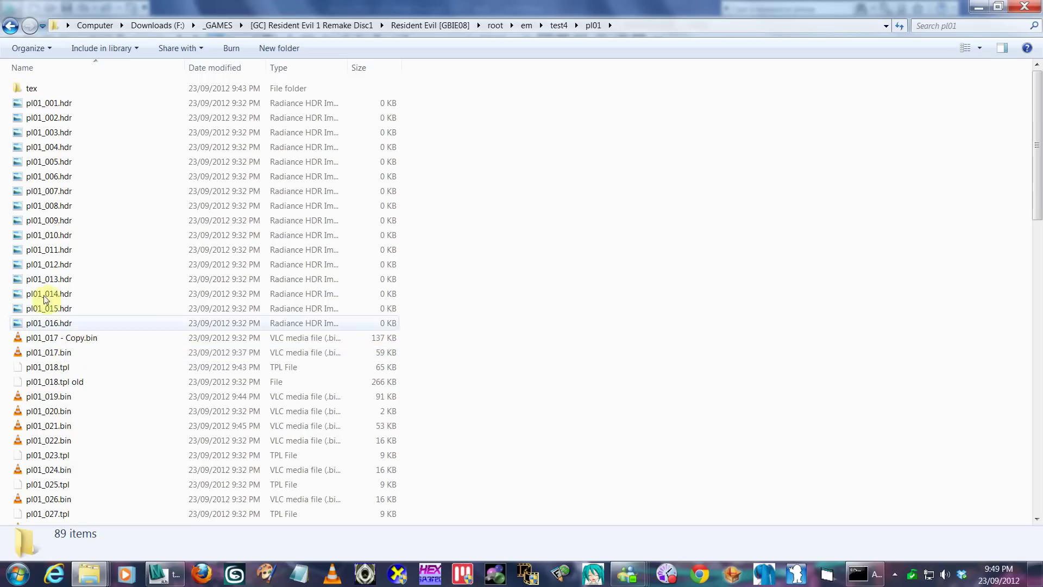
double_click(37, 92)
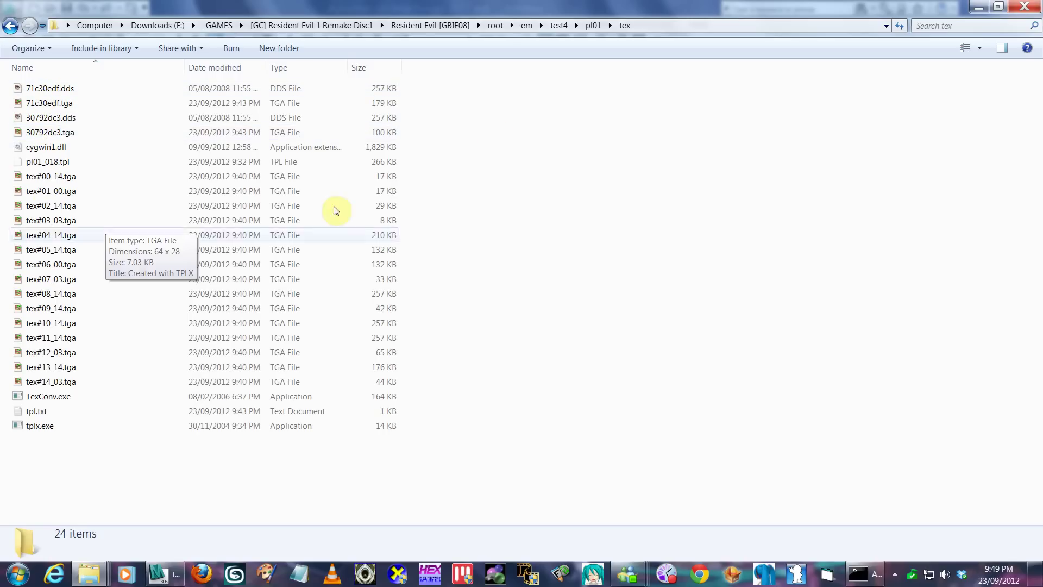
- Switch to 3ds Max and unhide all objects to show the full Claire model
key("alt+Tab")
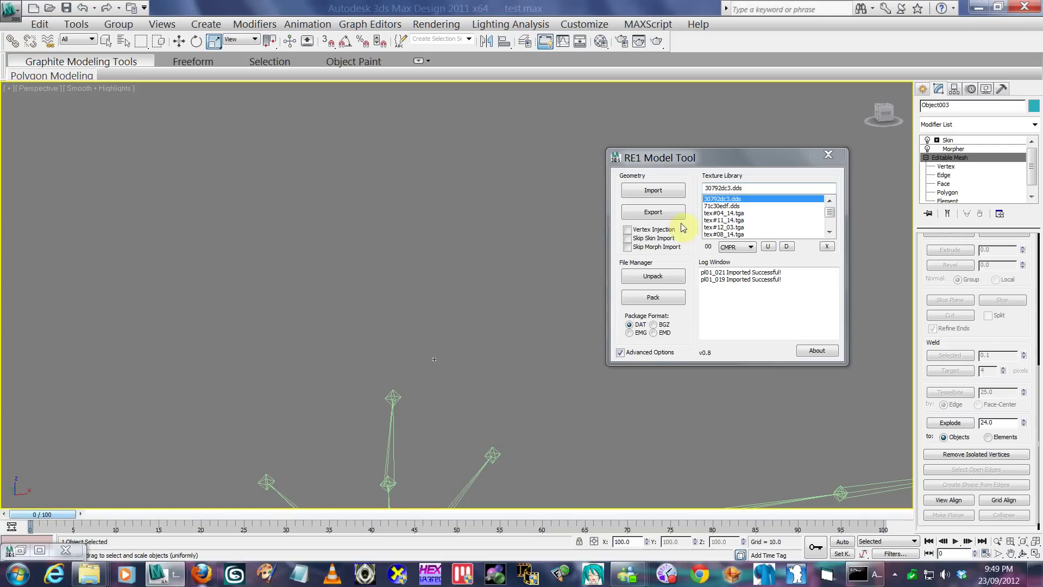
left_click(269, 301)
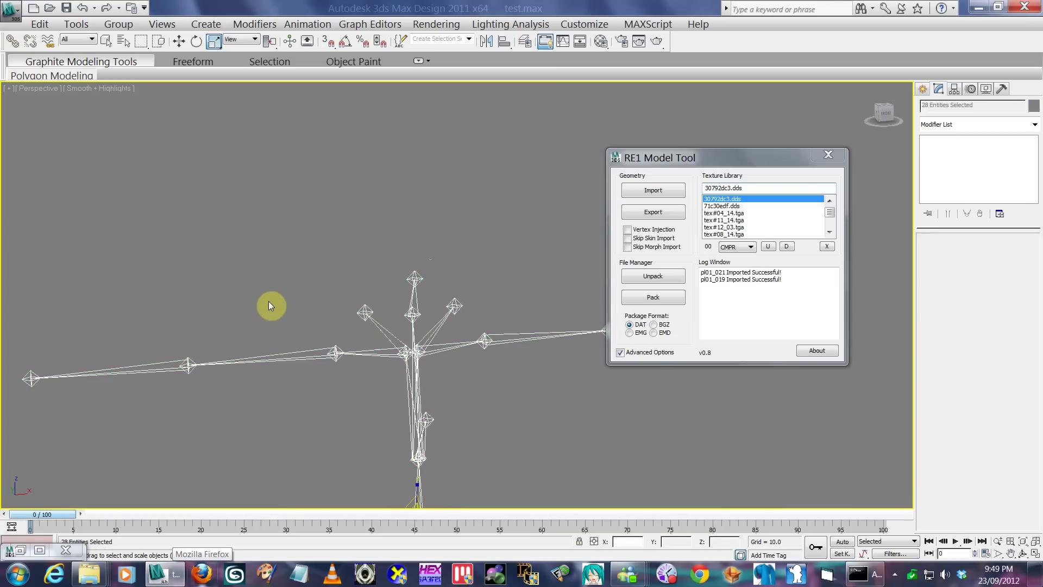
right_click(363, 279)
left_click(375, 218)
scroll(367, 318, "down", 5)
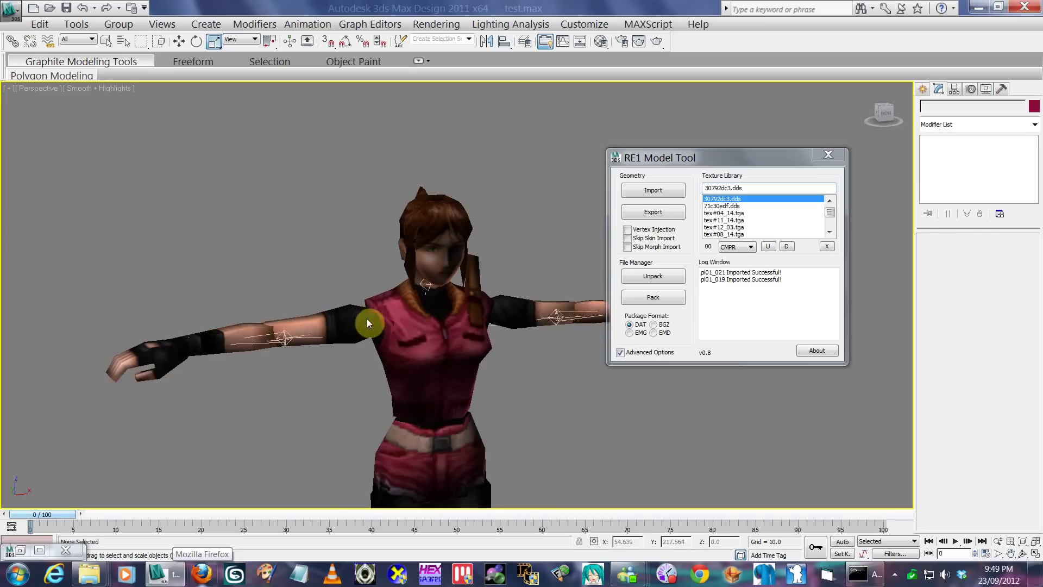
- Clear the RE1 Model Tool's texture library and try to import the file pl01_018.tpl old
left_click(826, 246)
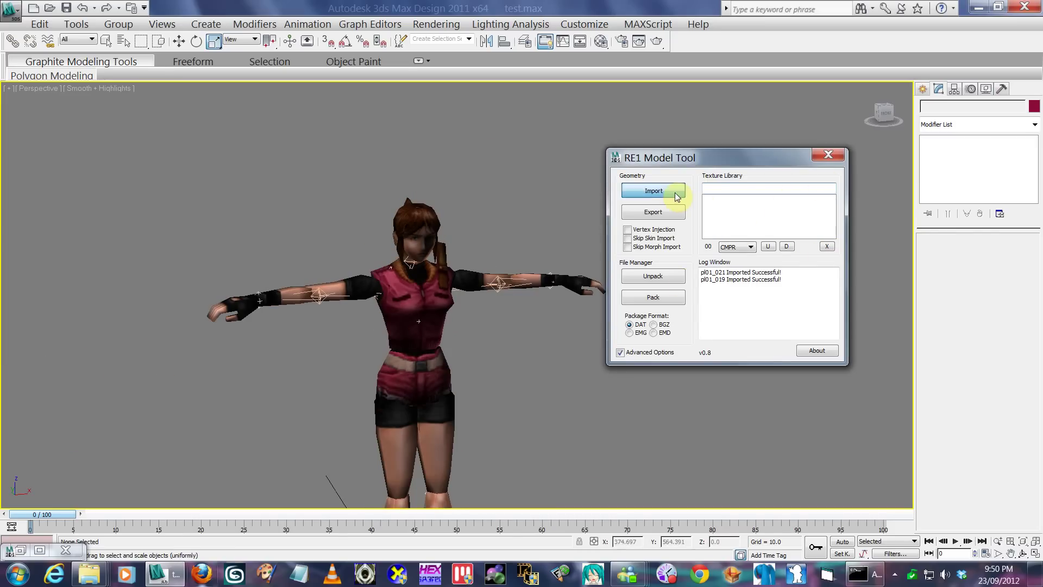
left_click(676, 192)
left_click(72, 332)
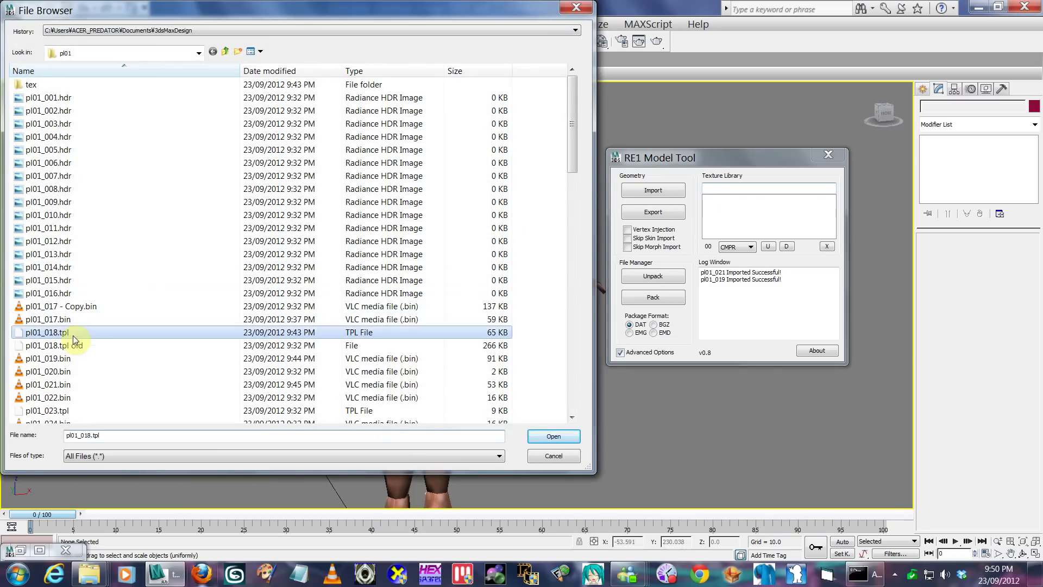
left_click(97, 348)
double_click(90, 344)
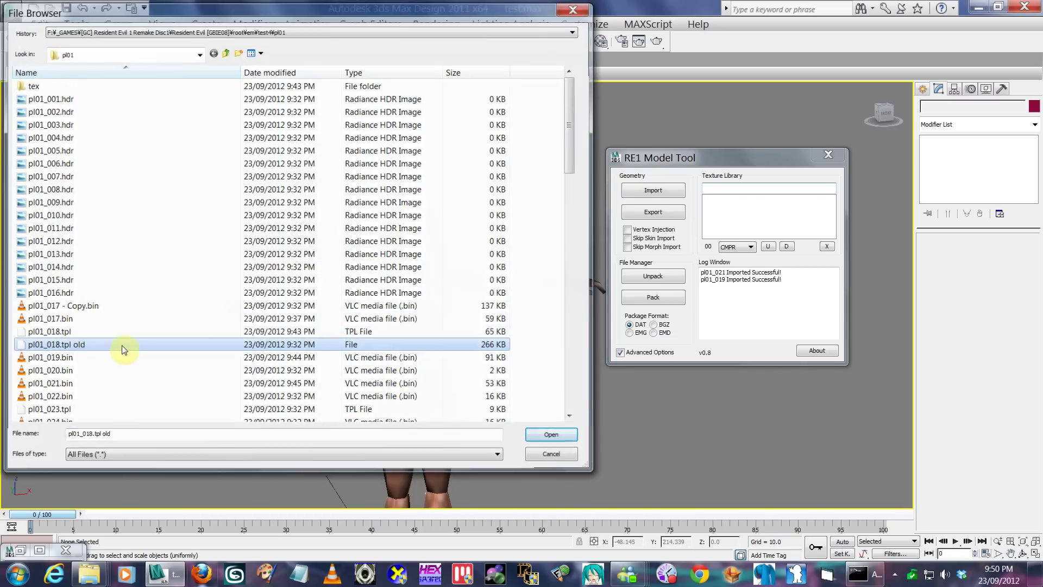
- Rename pl01_018.tpl old as pl01_018.tpl old.tpl in the import file browser and import it into the texture library
left_click(631, 187)
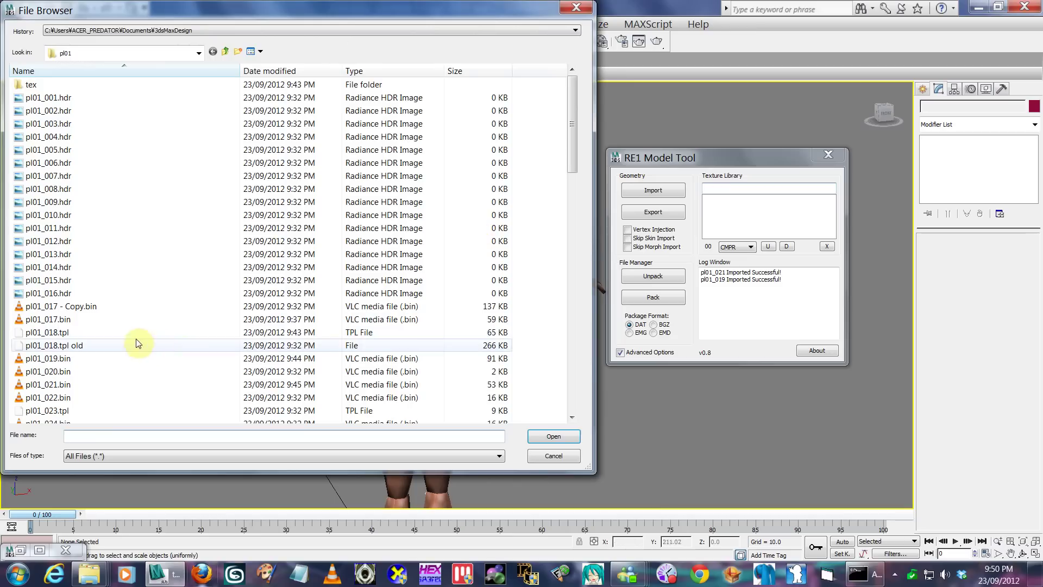
left_click(87, 347)
left_click(86, 347)
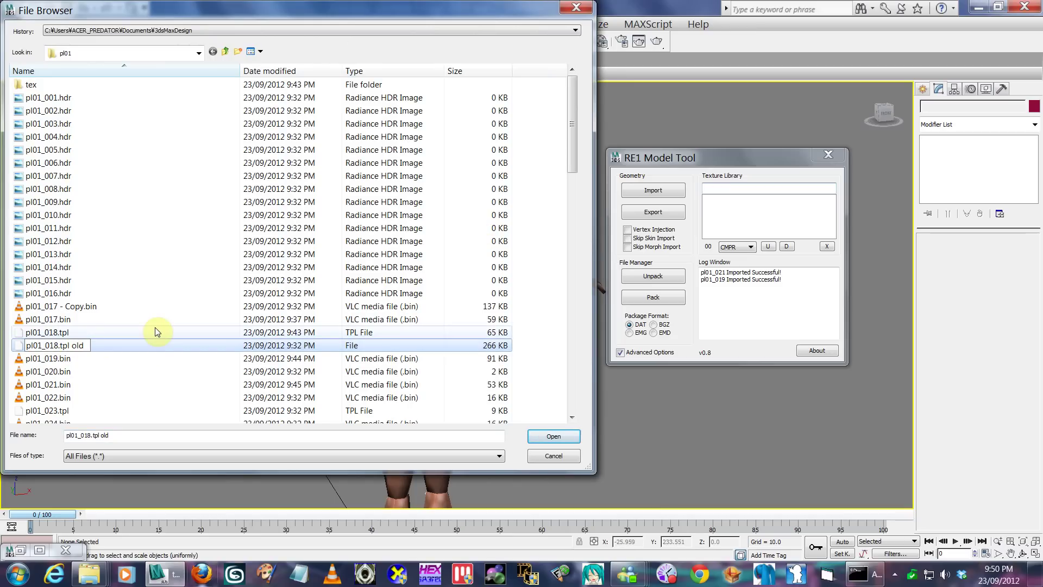
type(".tpl")
key("Return")
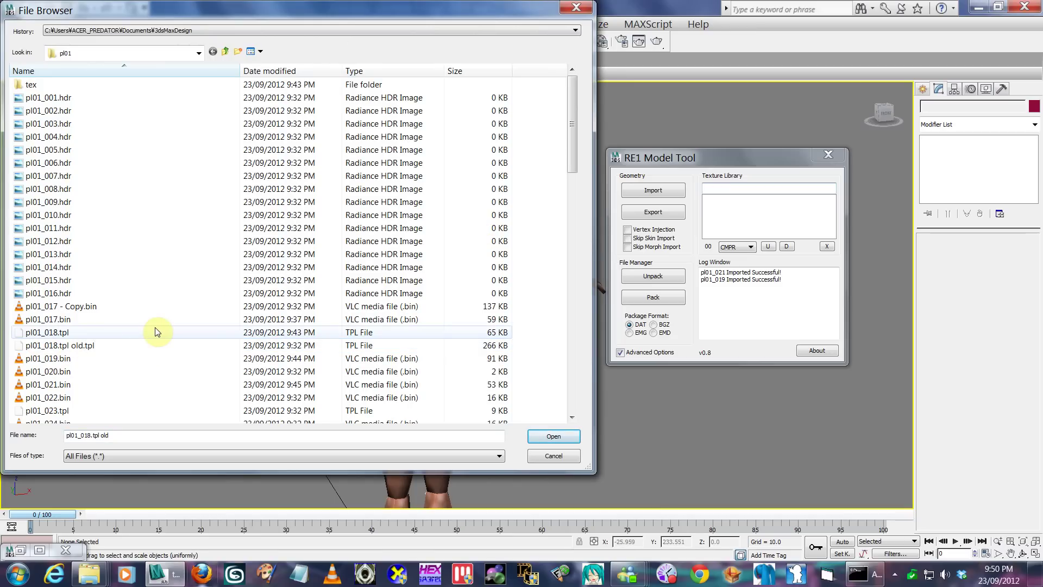
double_click(127, 345)
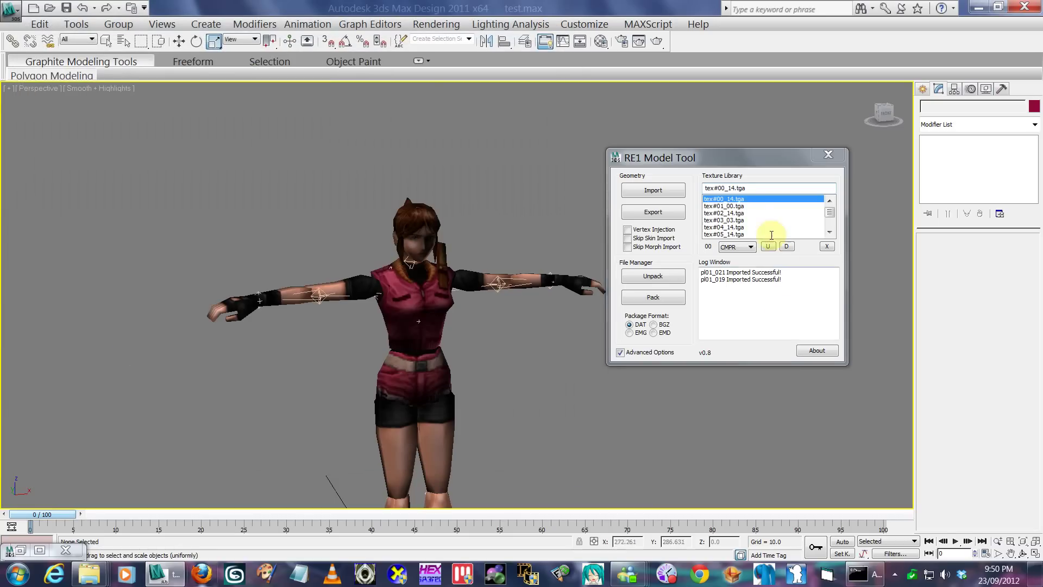
- Go through the imported texture library entries from tex#01_00.tga downward, examining each texture's index and format
left_click(742, 207)
key("Down")
key("Down")
key("Down")
key("Down")
key("Down")
key("Down")
key("Down")
key("Down")
key("Down")
key("Down")
key("Down")
key("Down")
key("Down")
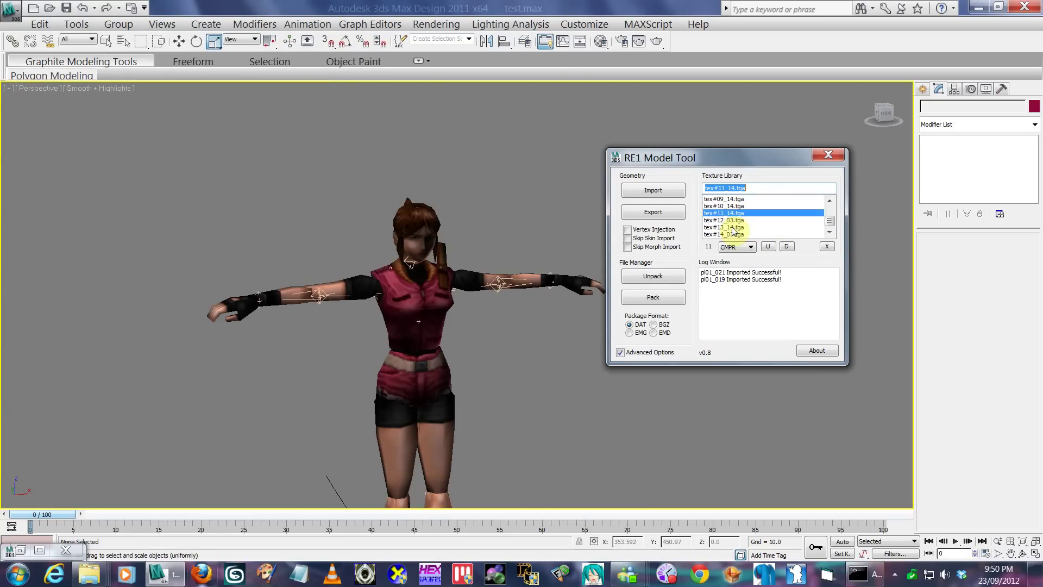
- Try to export the geometry over pl01_017.bin from the RE1 Model Tool without selecting a mesh
key("Up")
key("Up")
key("Up")
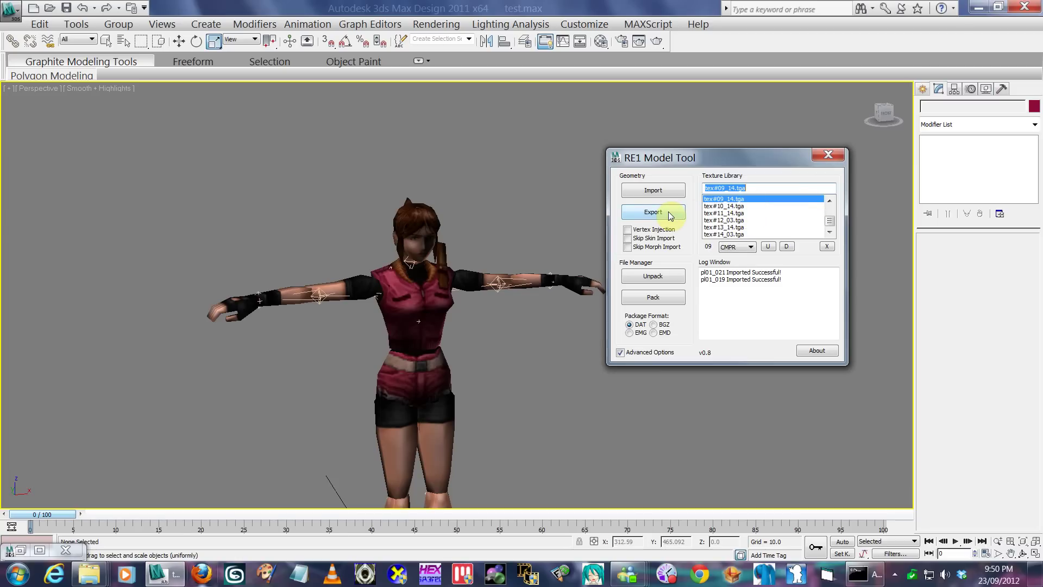
left_click(668, 213)
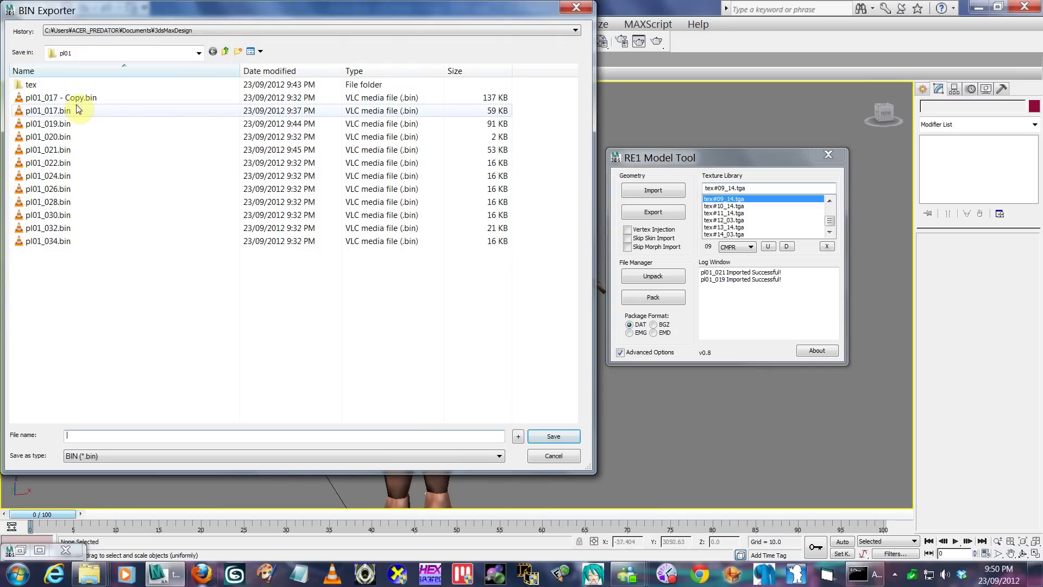
double_click(76, 110)
left_click(558, 347)
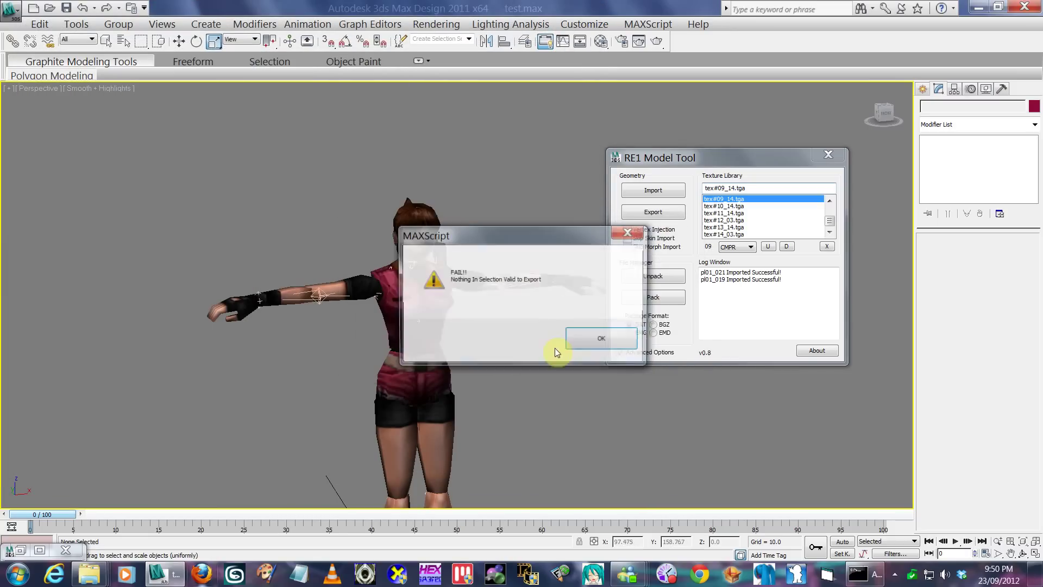
left_click(601, 342)
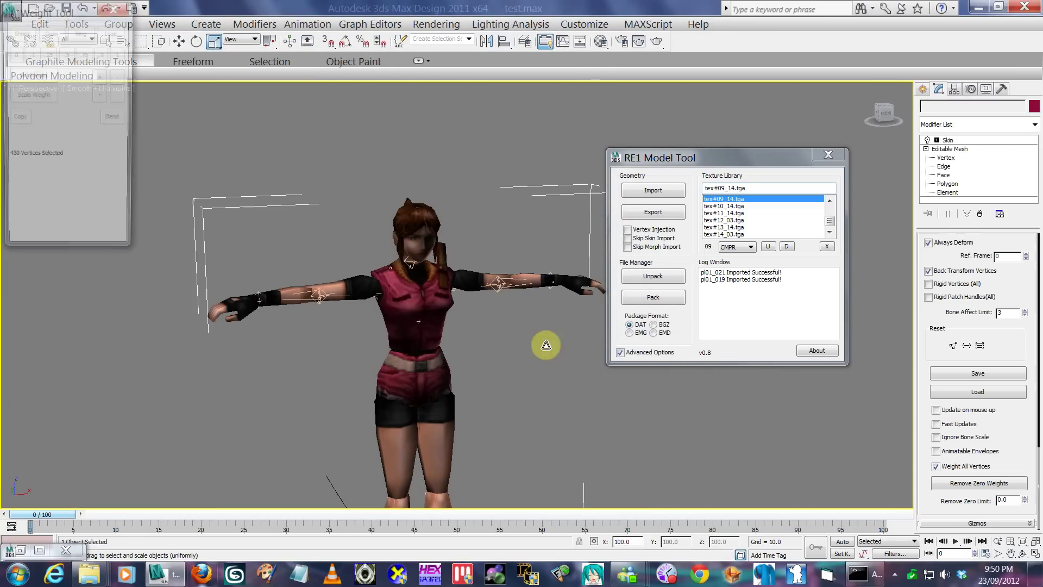
- Export the skinned Frame mesh of the Claire model over the existing pl01_017.bin
left_click(669, 213)
double_click(93, 109)
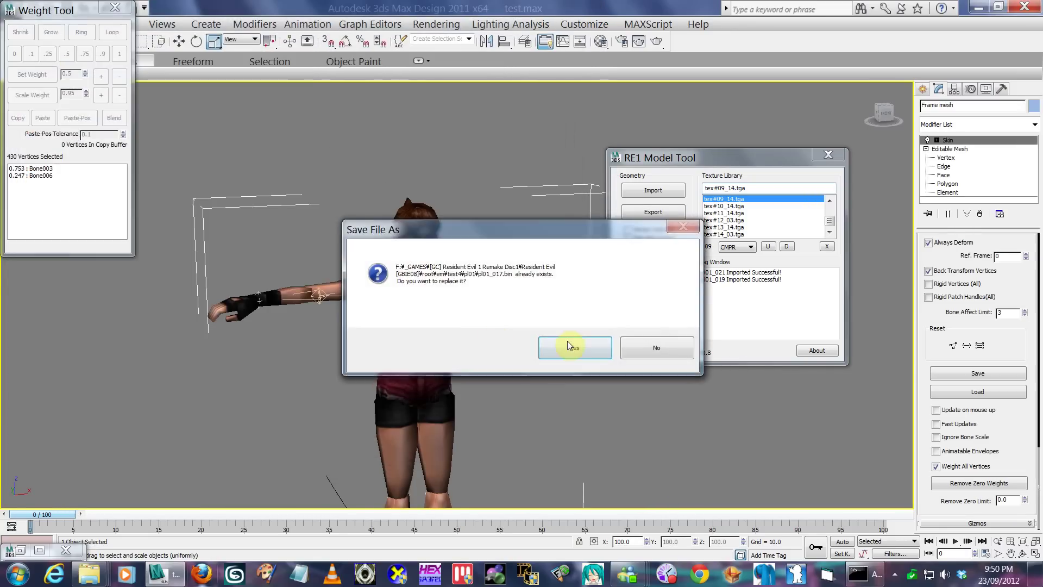
left_click(569, 345)
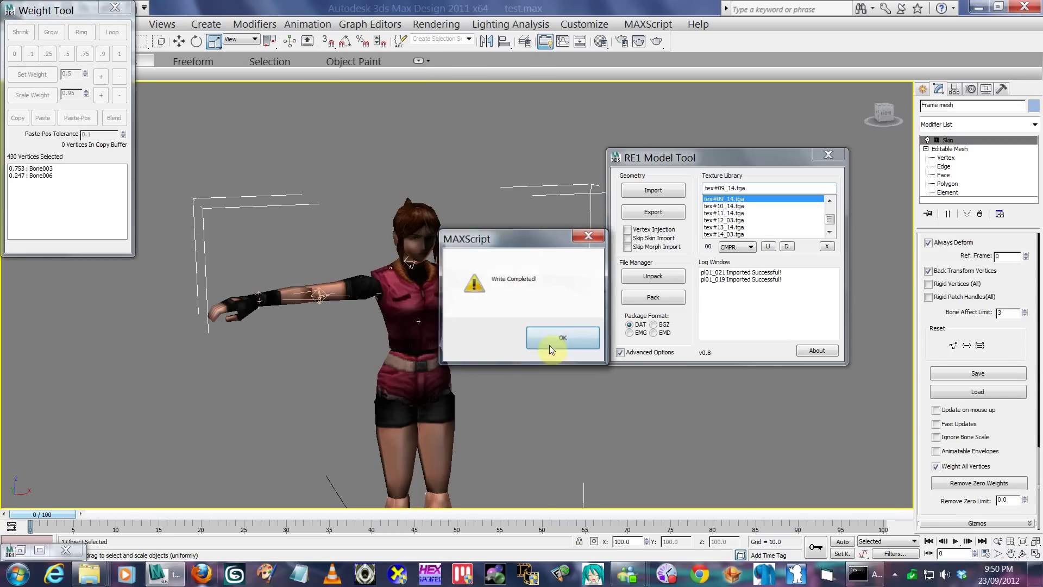
left_click(551, 349)
- Bring up the MAXScript Listener and copy the texture package listing from the "path = ./" line through the texture 16 line
left_click(648, 24)
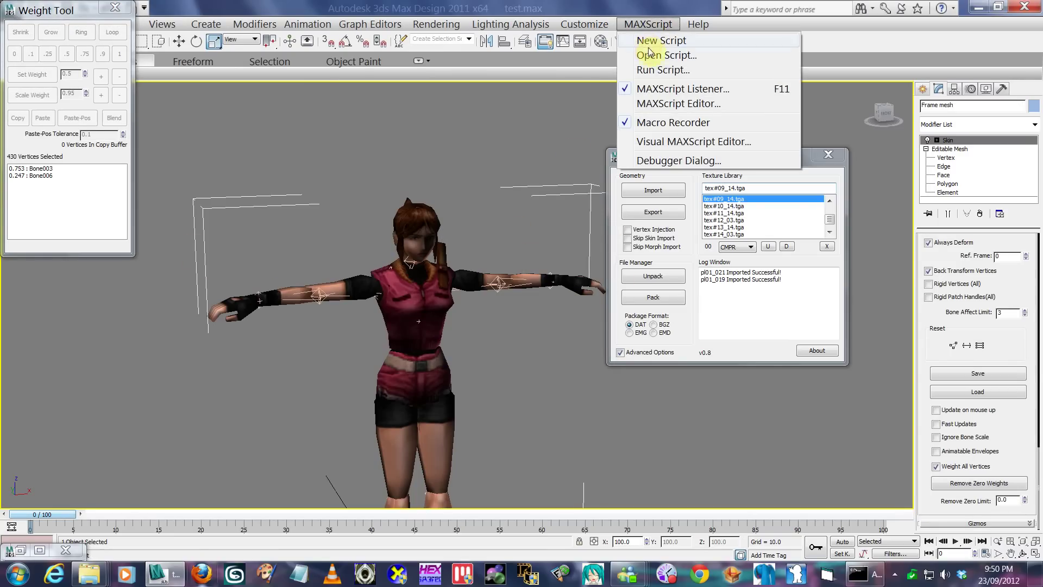
left_click(665, 104)
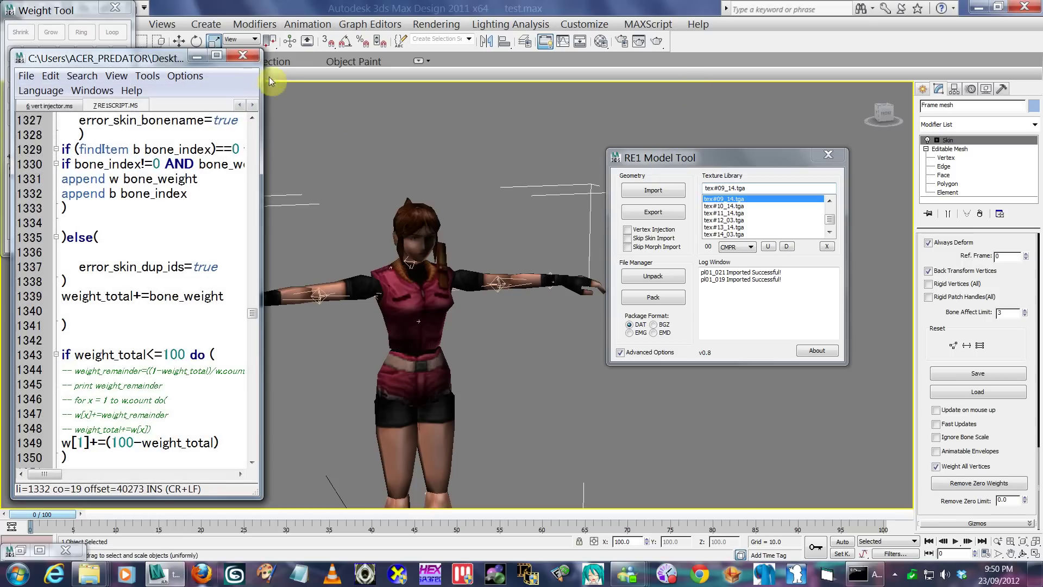
left_click(630, 24)
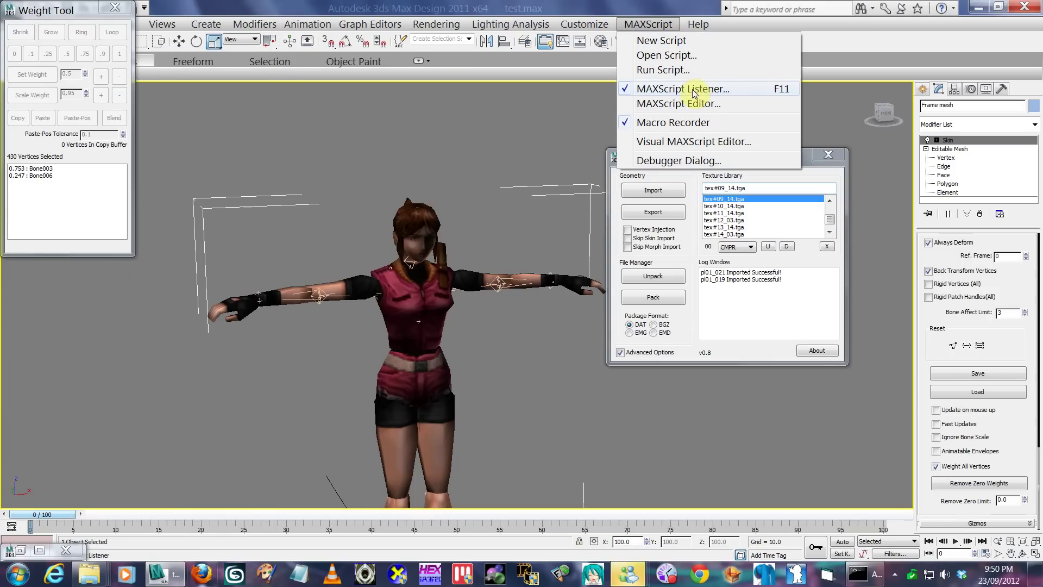
left_click(20, 551)
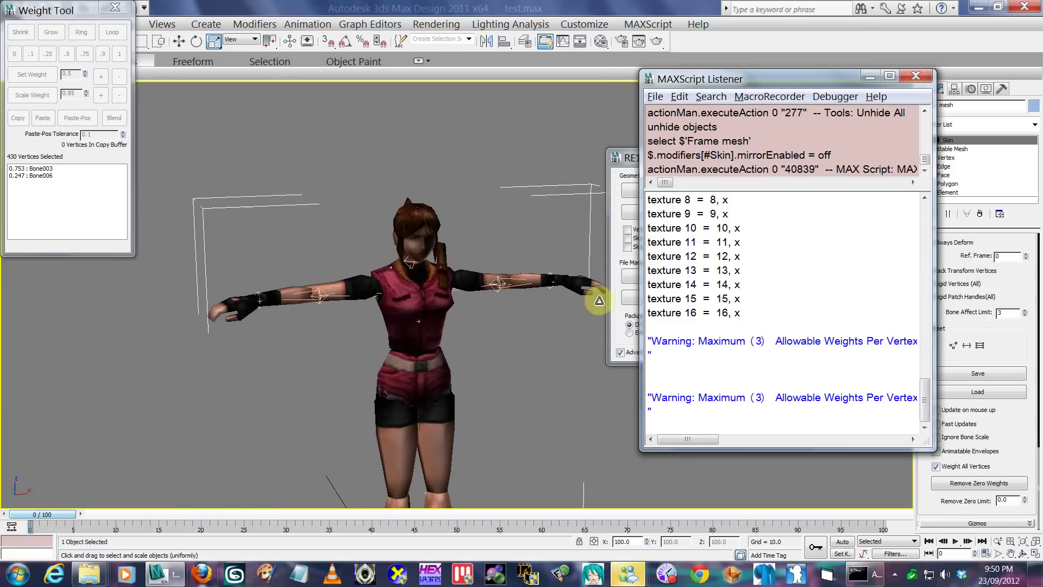
left_click_drag(755, 385, 650, 284)
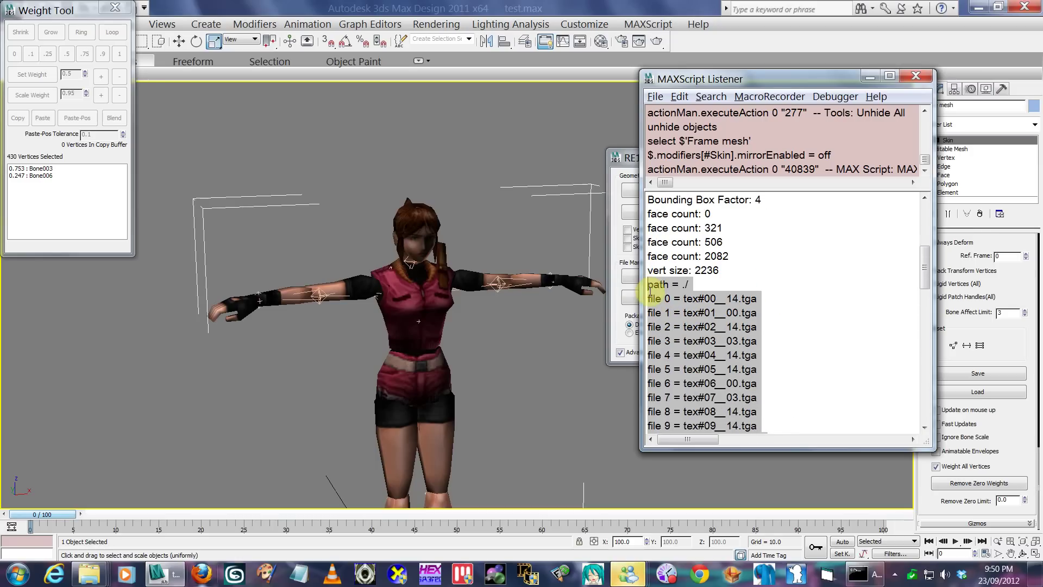
right_click(671, 296)
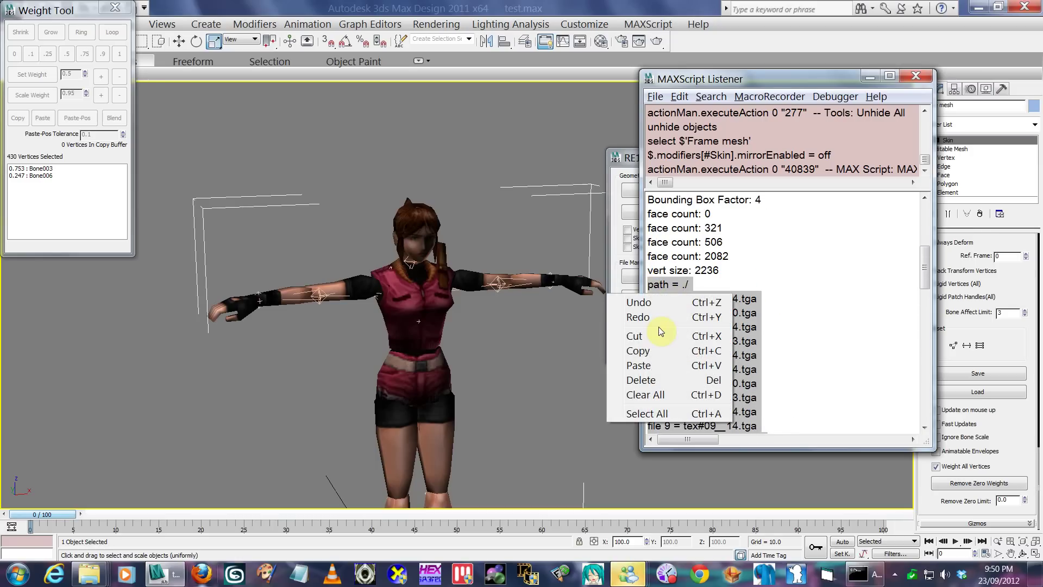
left_click(643, 350)
- Replace the whole content of tpl.txt in the tex folder with the copied listing, and save and close it
key("alt+Tab")
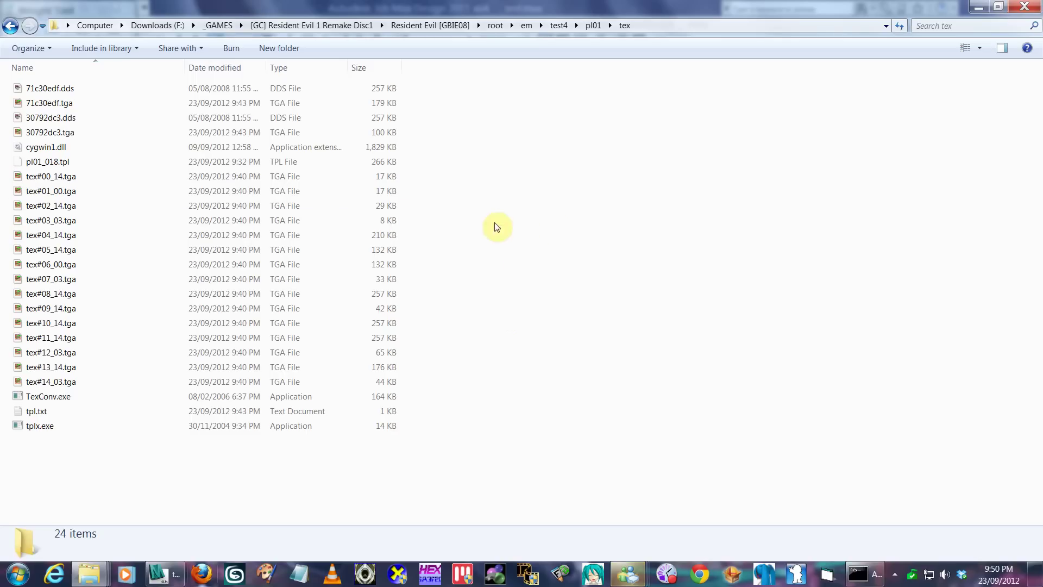
double_click(36, 411)
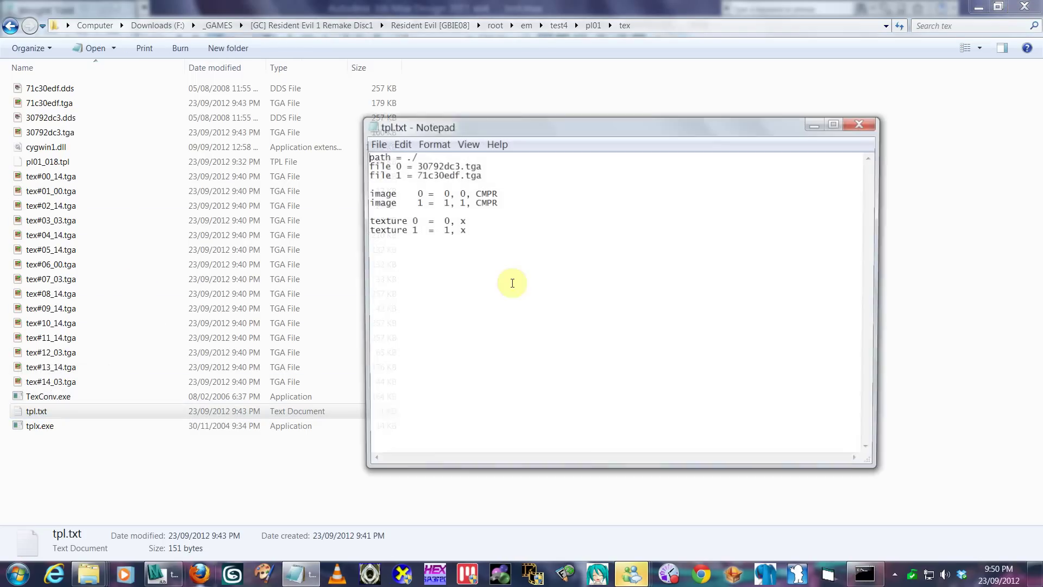
key("ctrl+a")
key("ctrl+v")
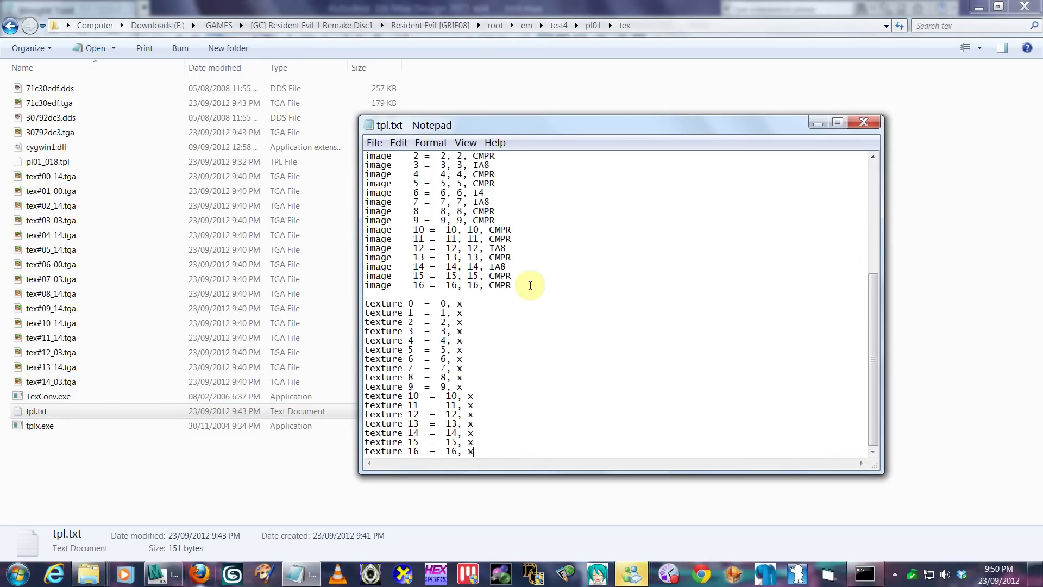
scroll(530, 285, "up", 7)
key("ctrl+s")
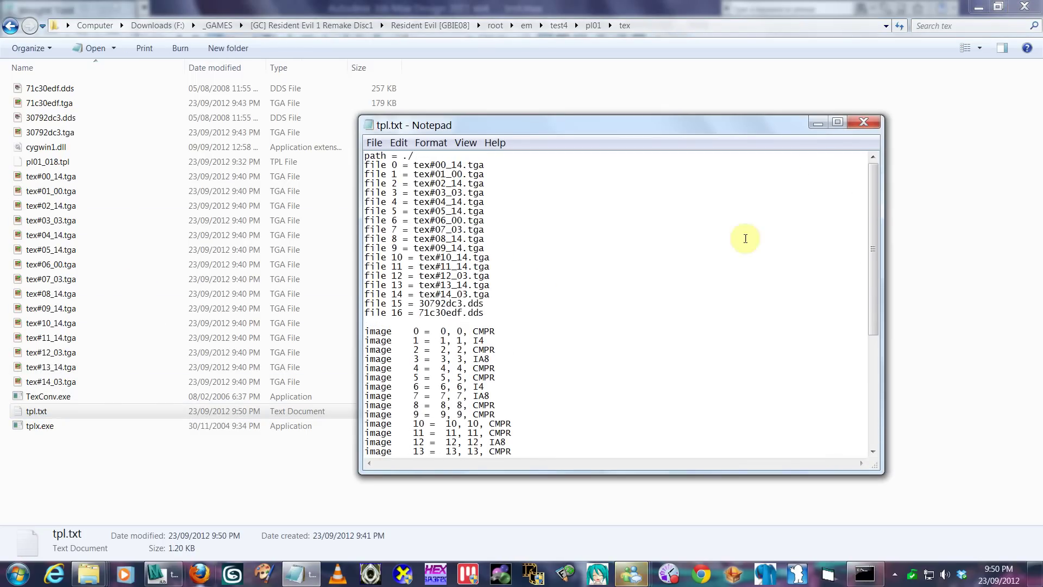
left_click(863, 122)
- Switch to the Command Prompt, copy the tex folder's path from Explorer, and try to start a cd command for it
left_click(864, 573)
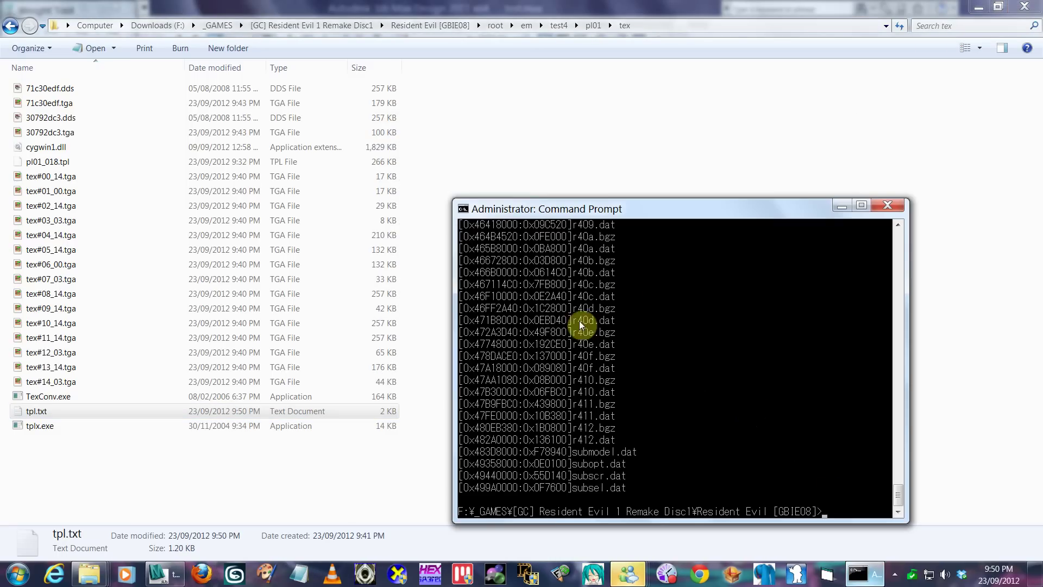
right_click(672, 349)
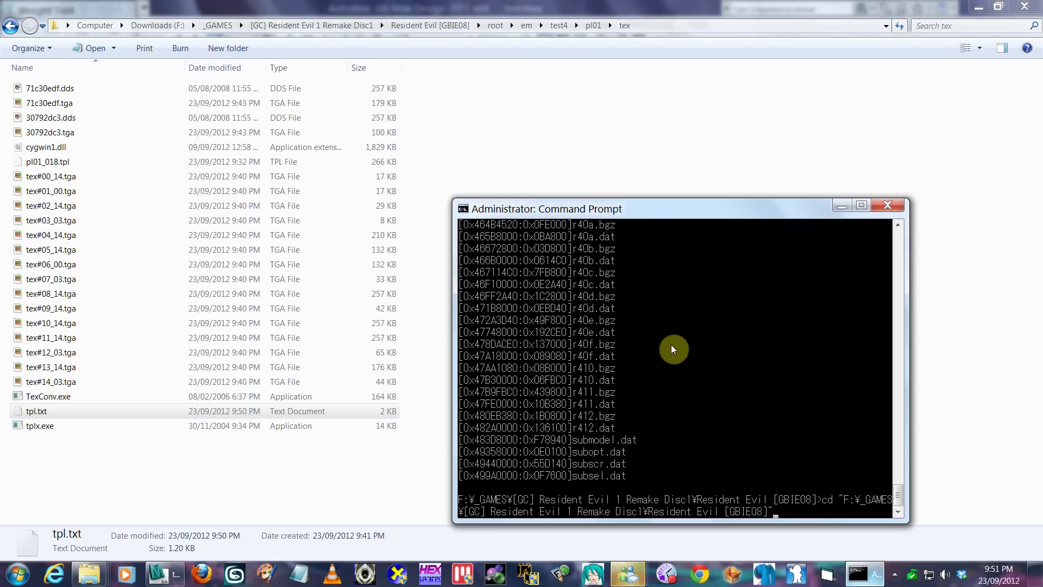
key("Up")
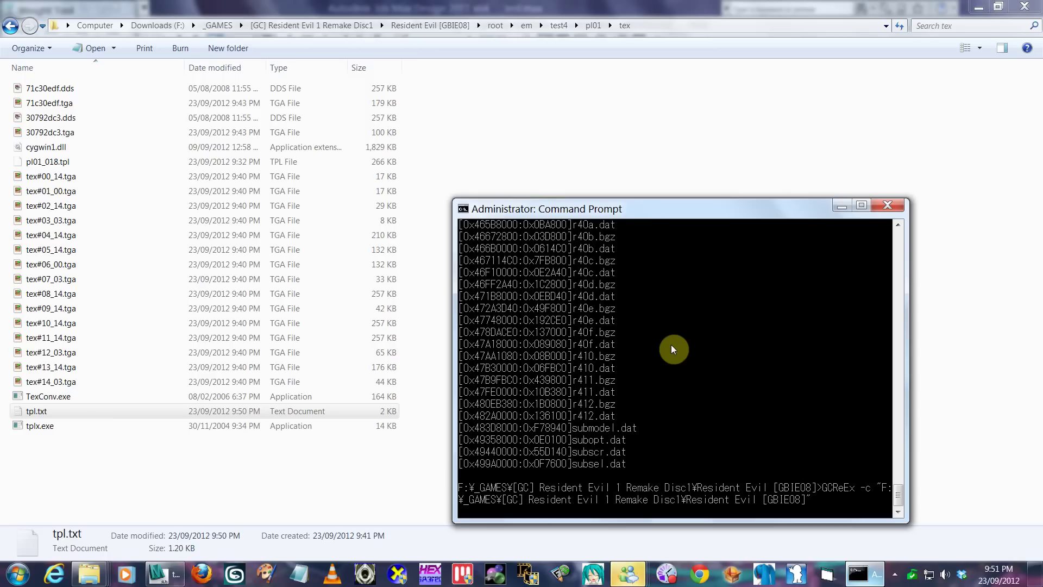
left_click(683, 40)
left_click(692, 25)
left_click(686, 253)
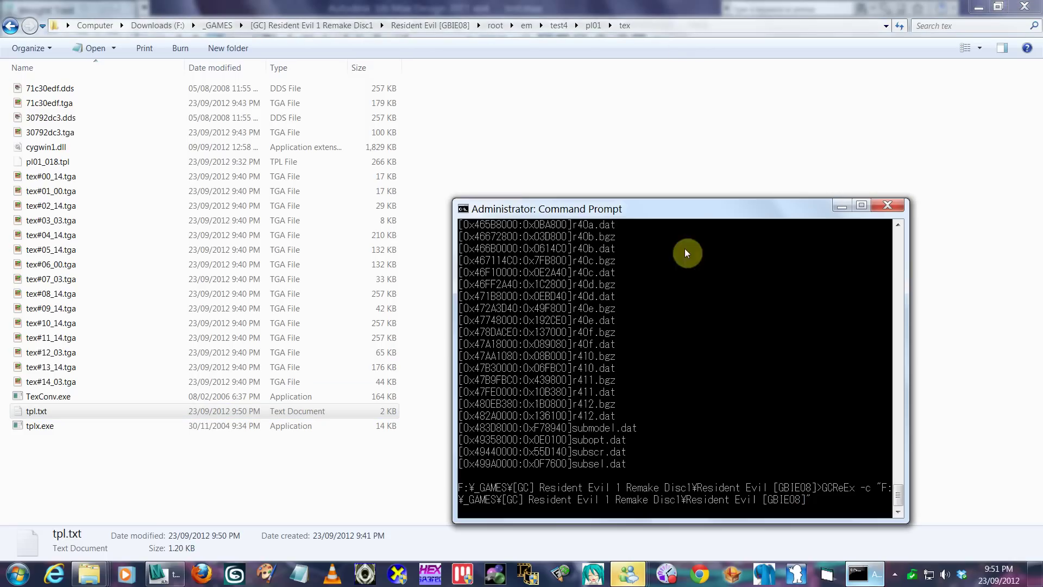
key("Return")
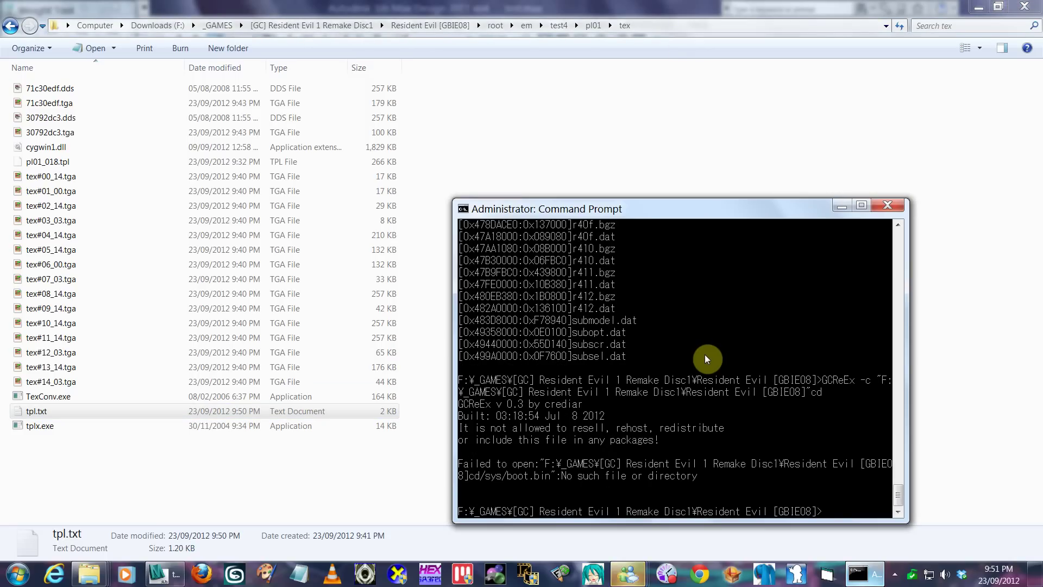
- Change the Command Prompt's working directory to the copied root\em\test4\pl01\tex path
right_click(707, 358)
left_click(675, 322)
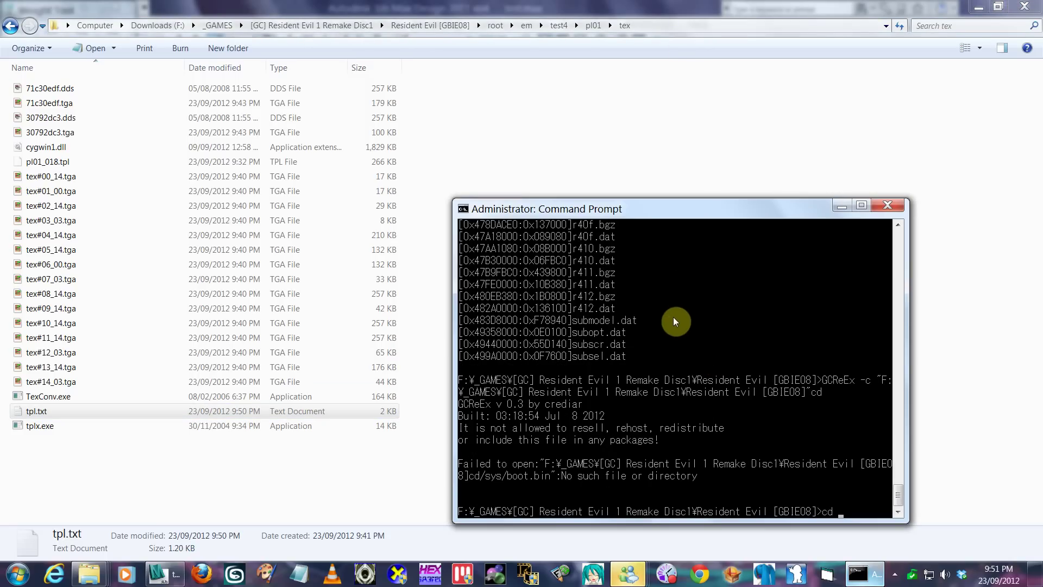
right_click(675, 322)
left_click(624, 353)
key("Return")
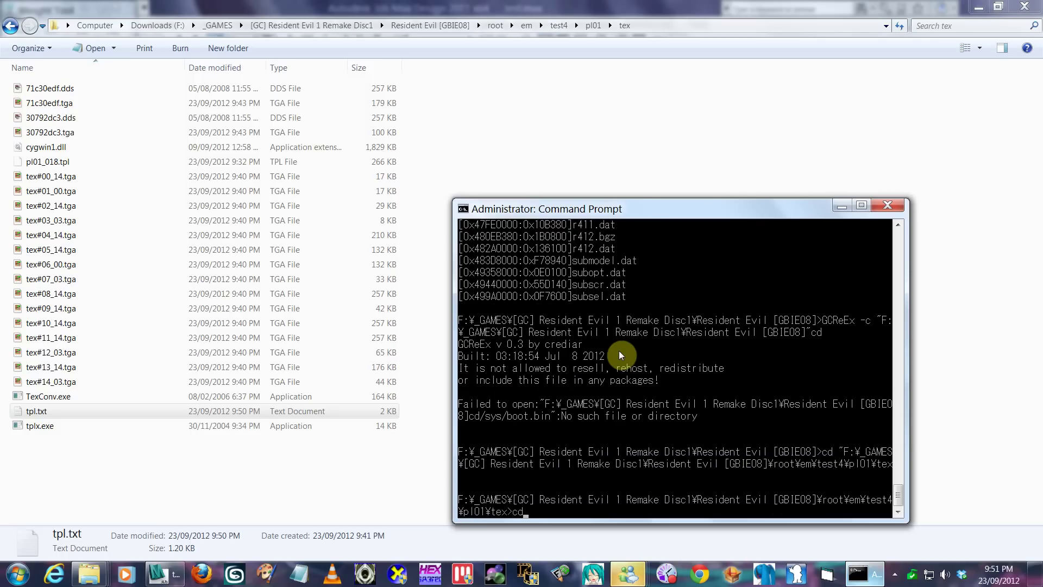
- Enter the tex folder again as a quoted cd path and try to convert the listing with "texconv tpl.txt new.tpl"
type("cd \"")
right_click(621, 356)
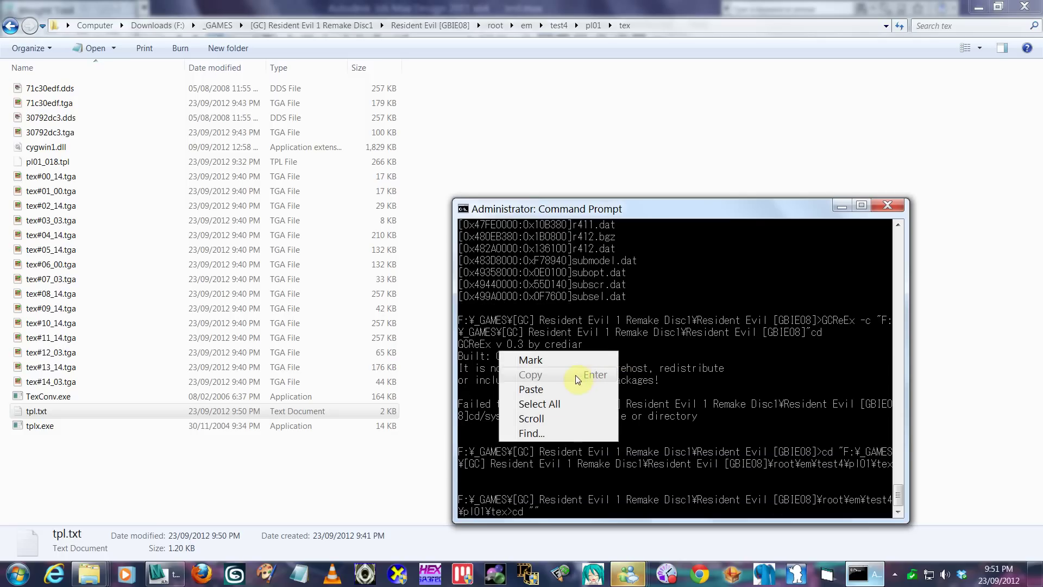
left_click(565, 388)
key("Return")
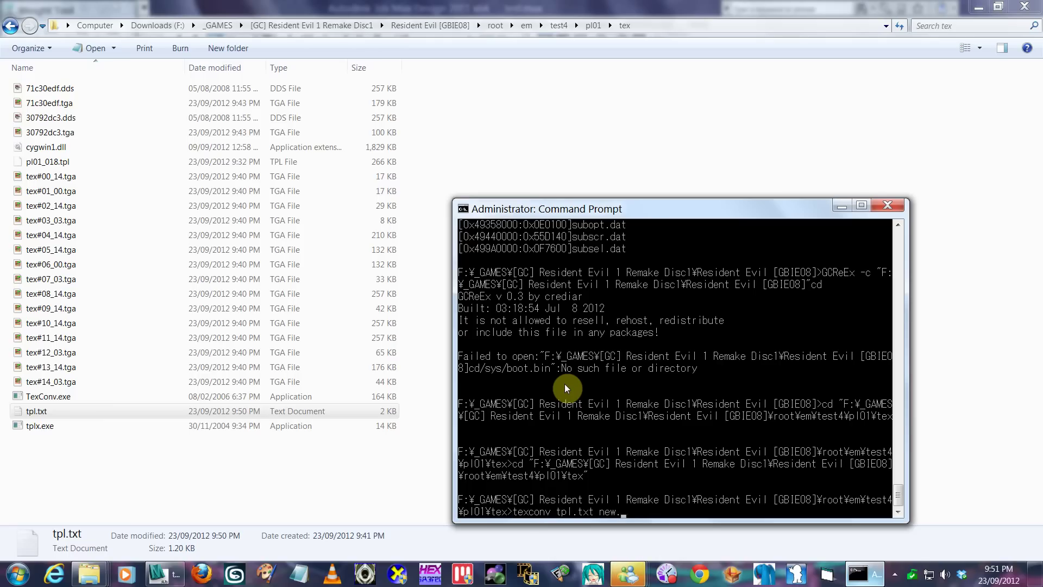
key("Return")
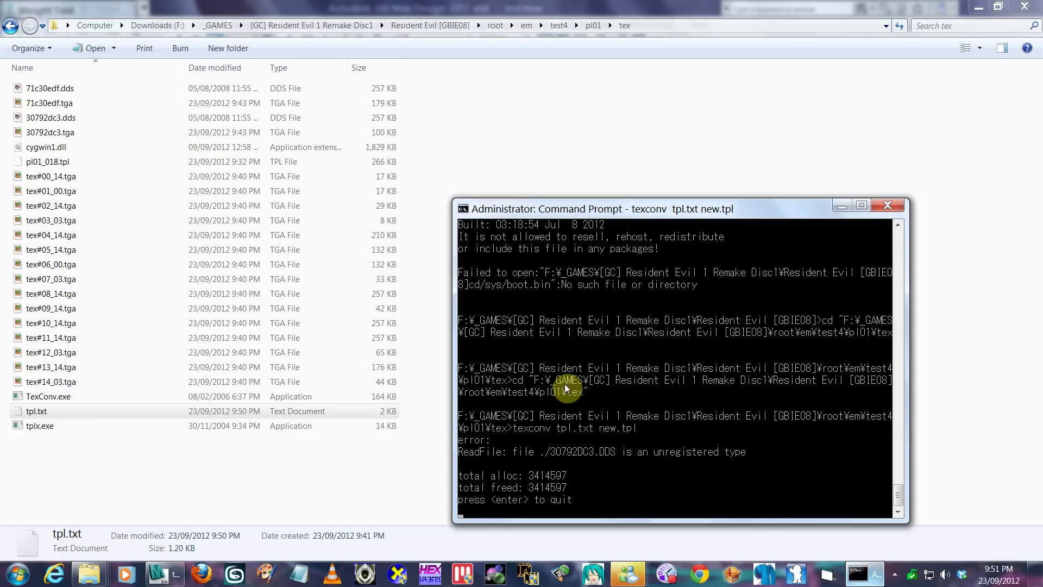
- Change the extensions of file 15 and file 16 in tpl.txt to tga, and save the file
double_click(38, 411)
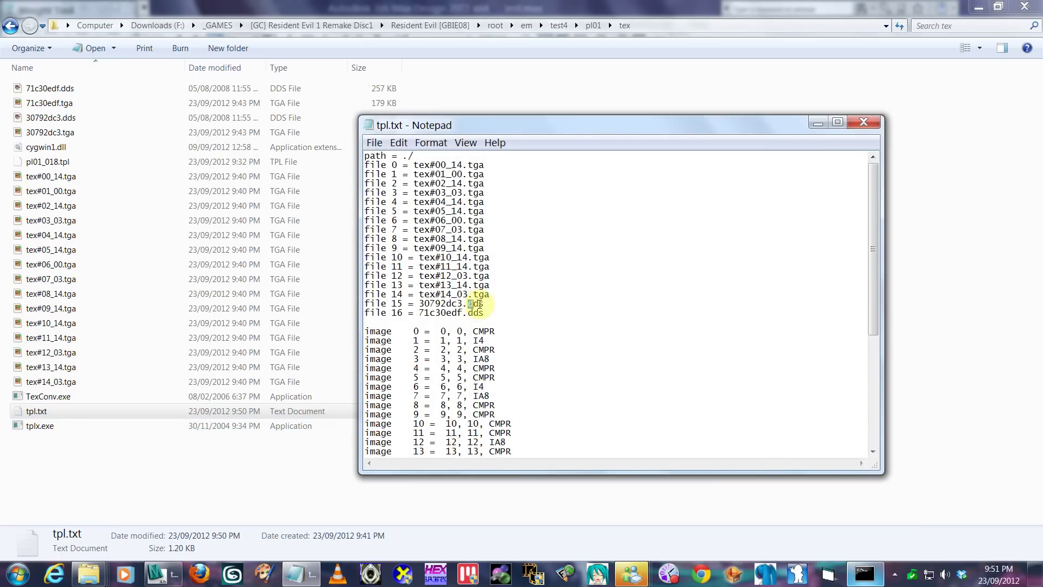
left_click_drag(479, 304, 498, 305)
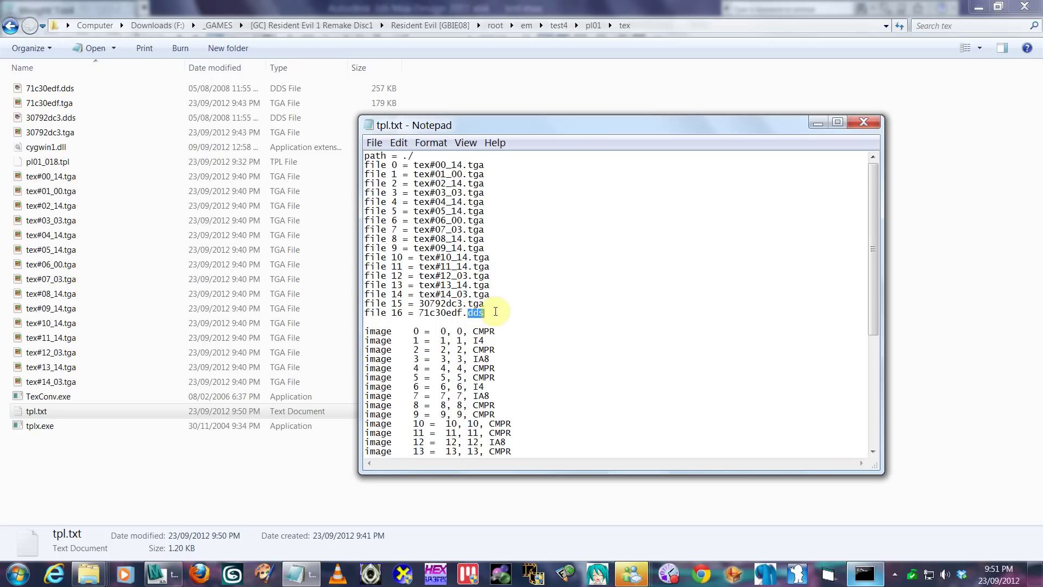
type("tga")
left_click(864, 122)
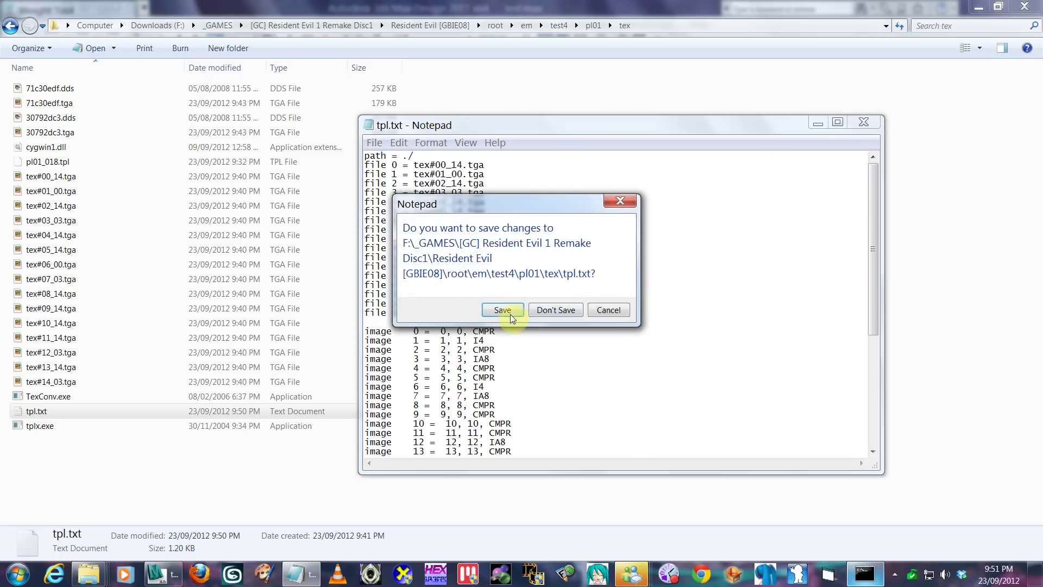
left_click(504, 303)
left_click(595, 314)
- Rerun "texconv tpl.txt new.tpl" in the Command Prompt to build the texture package
key("alt+Tab")
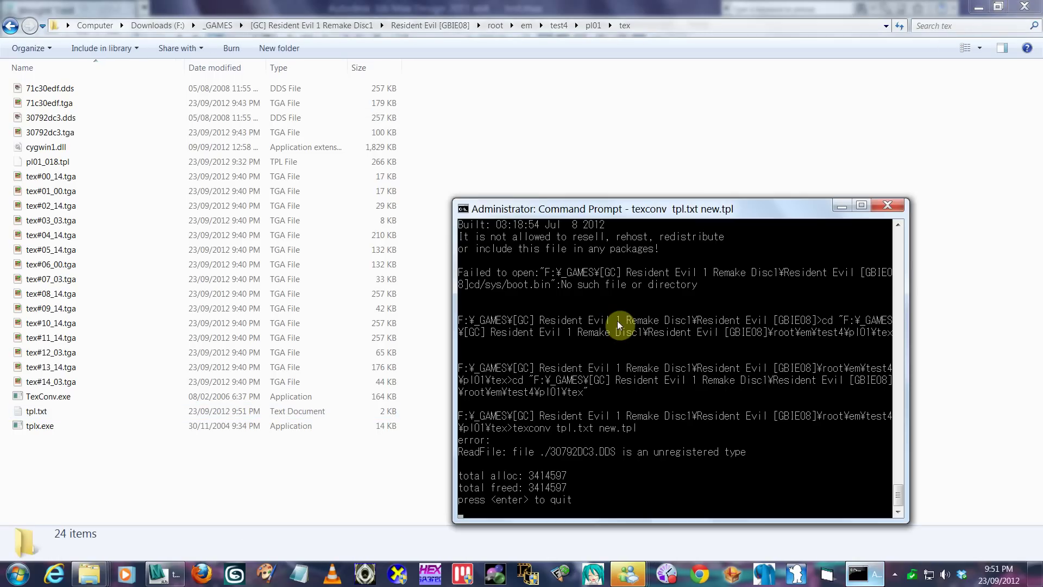
key("Return")
key("Up")
key("Return")
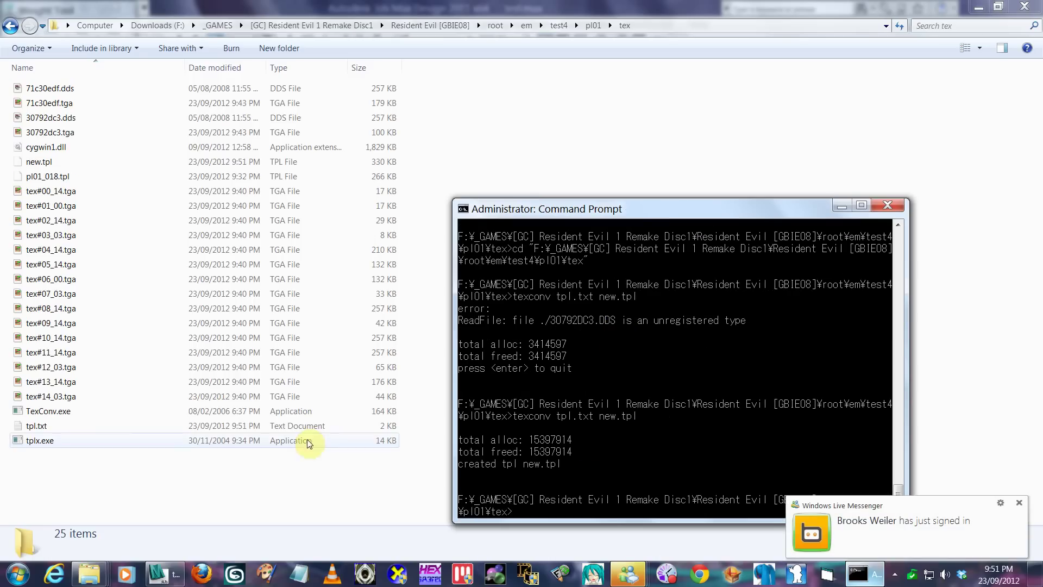
- Transfer new.tpl from the tex folder to the parent pl01 folder
left_click(187, 441)
left_click(80, 163)
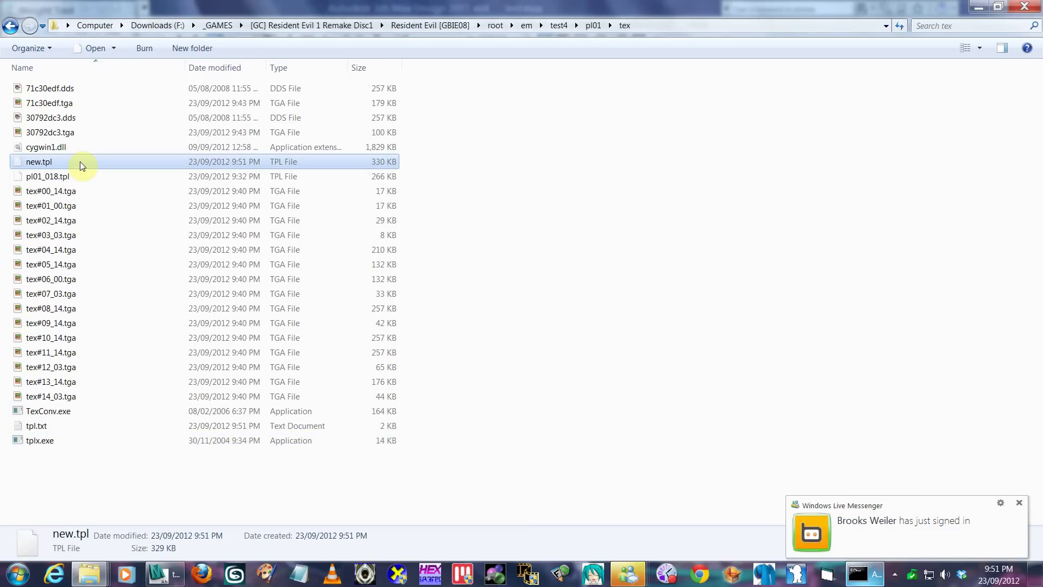
key("BackSpace")
key("Down")
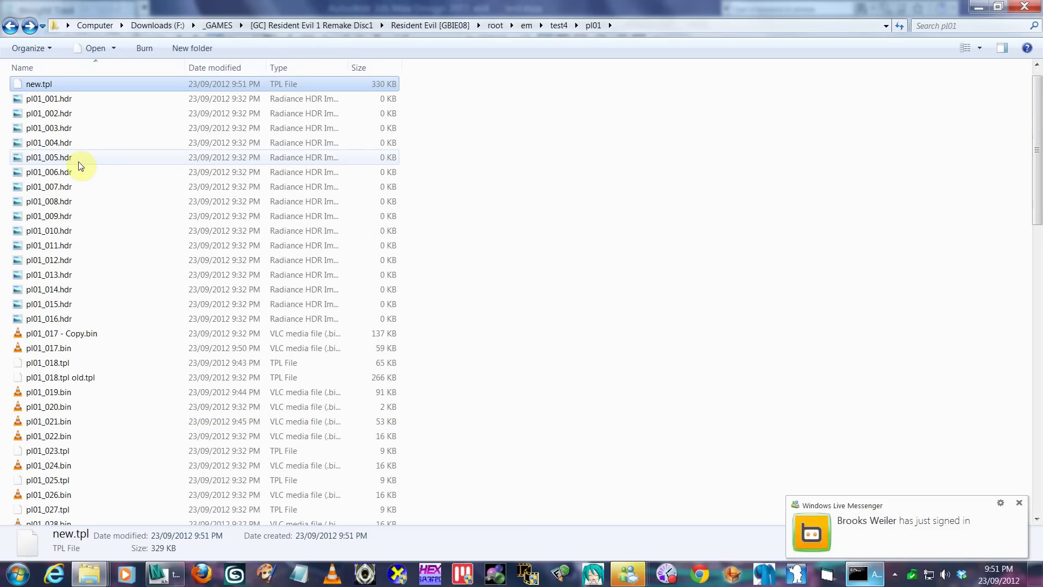
- Delete the existing pl01_018.tpl from the pl01 folder, keeping pl01_018.tpl old.tpl
left_click(69, 376)
left_click(72, 364)
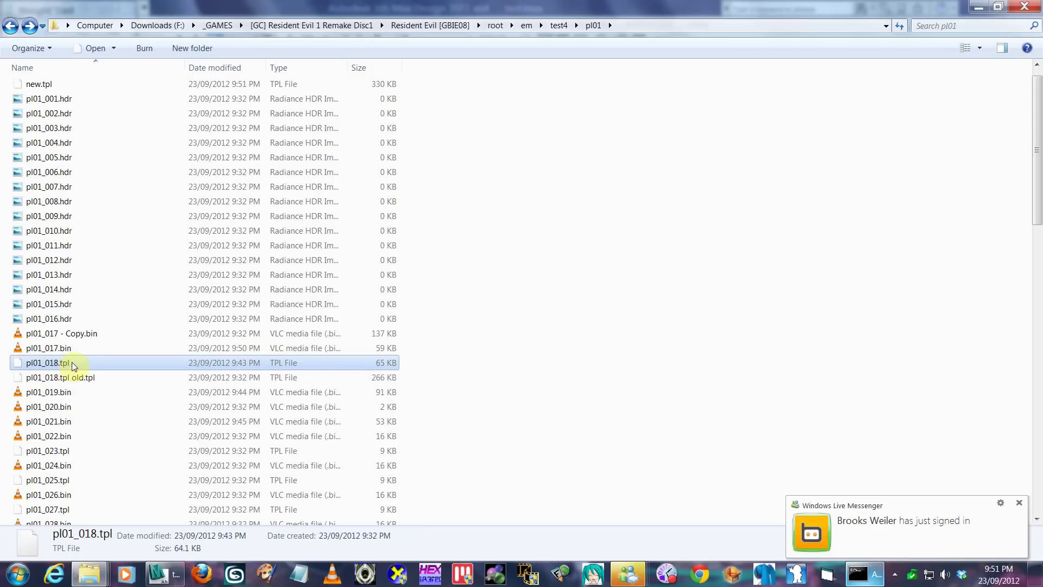
key("Escape")
key("Delete")
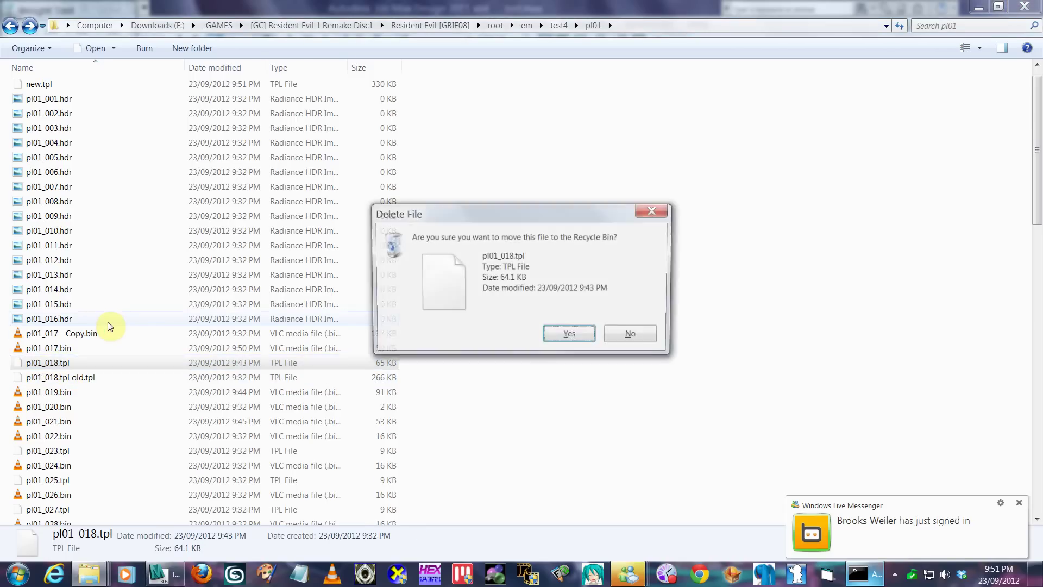
key("Return")
- Rename new.tpl as pl01_018.tpl
left_click(70, 85)
left_click(70, 85)
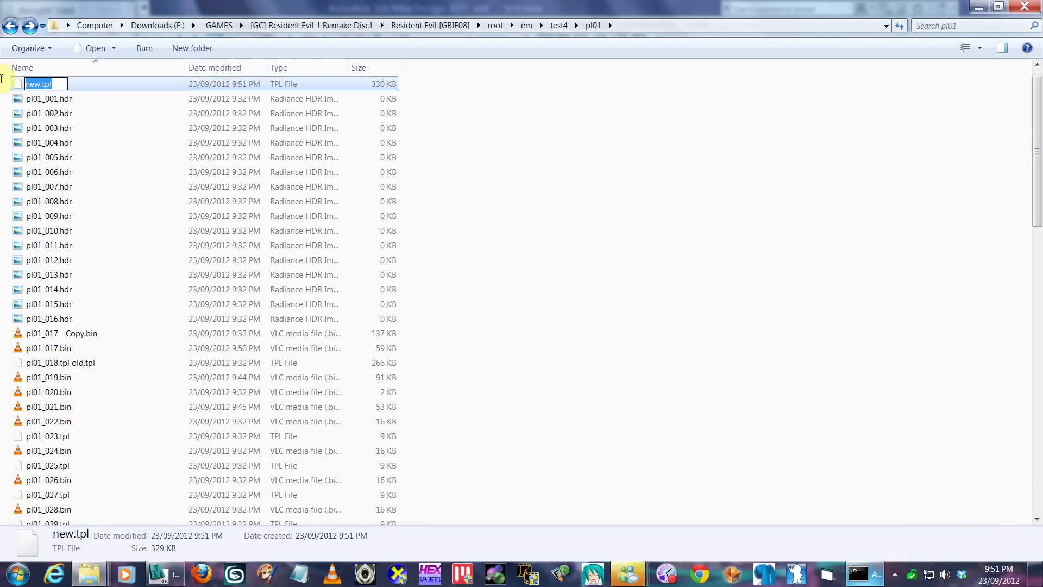
key("Return")
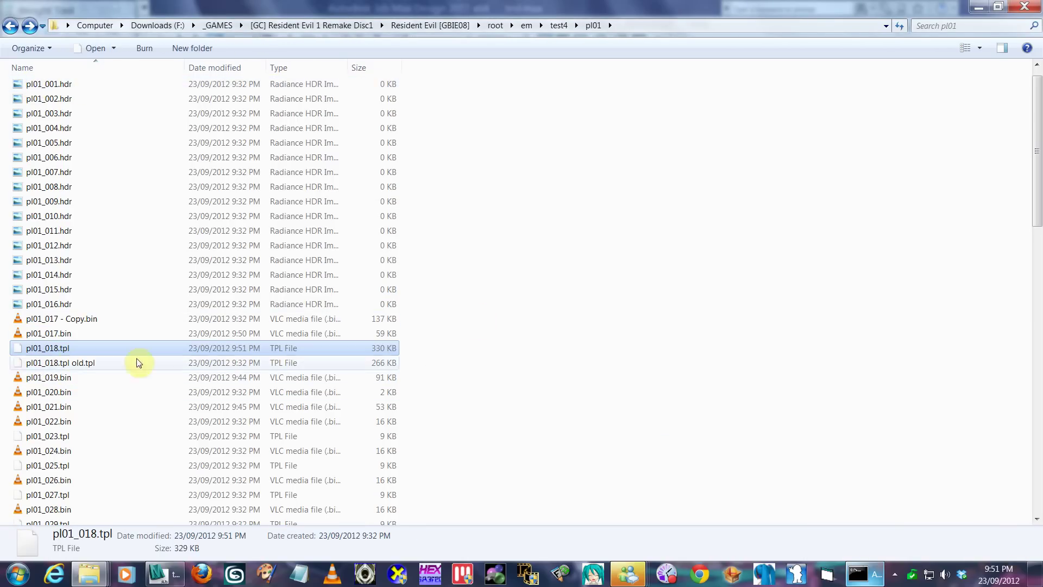